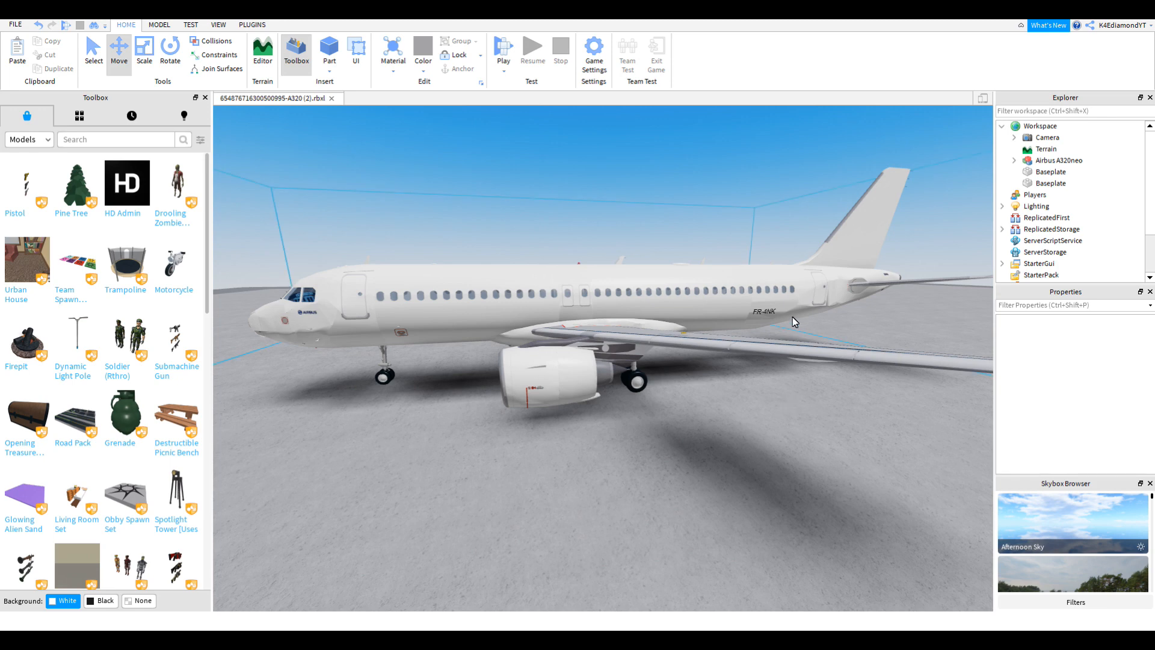
Step: Select the all-white A320neo model and zoom in and out to inspect it
left_click(816, 285)
scroll(816, 286, "up", 5)
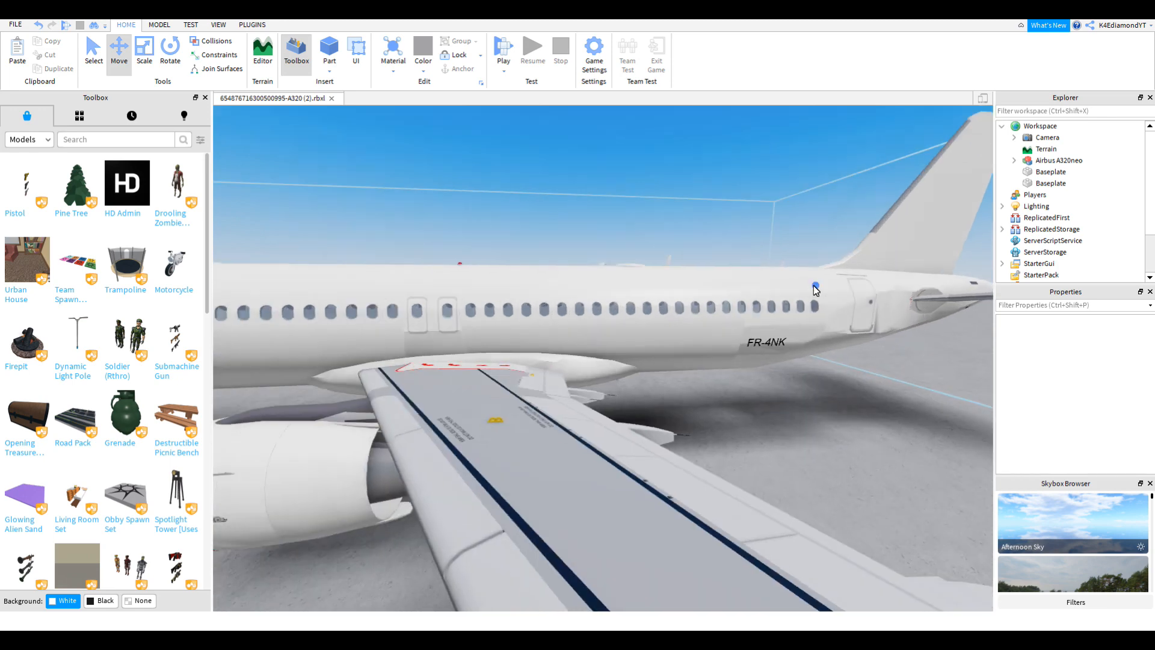
scroll(815, 286, "down", 3)
right_click_drag(816, 286, 816, 286)
scroll(865, 272, "down", 4)
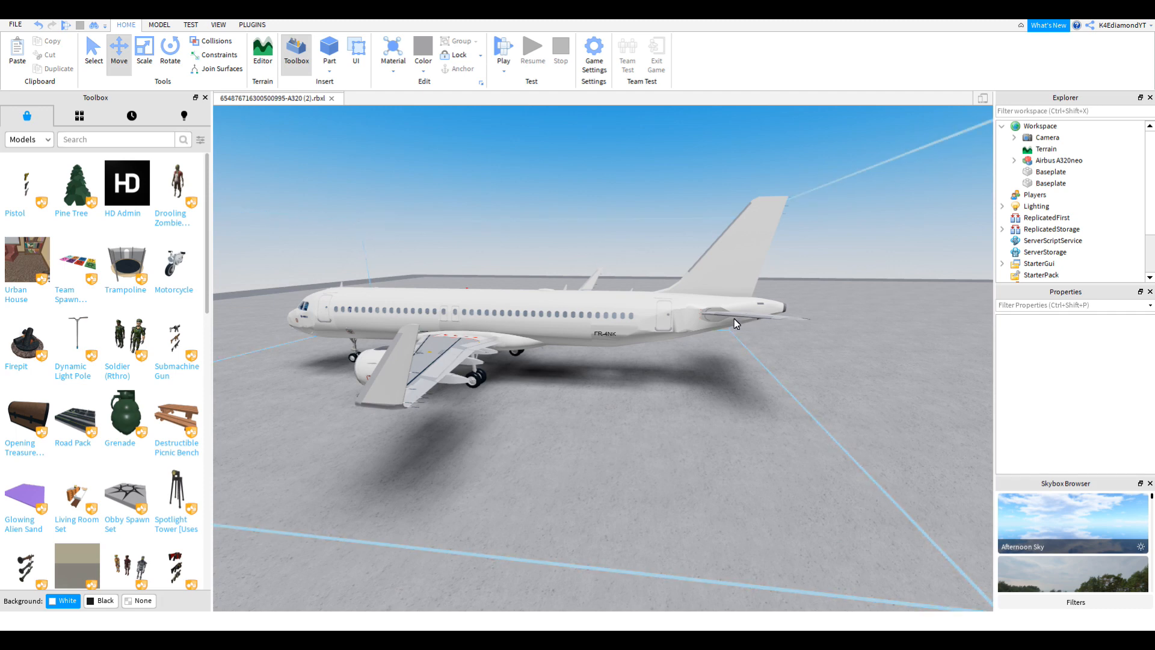
scroll(734, 322, "up", 5)
scroll(737, 323, "up", 2)
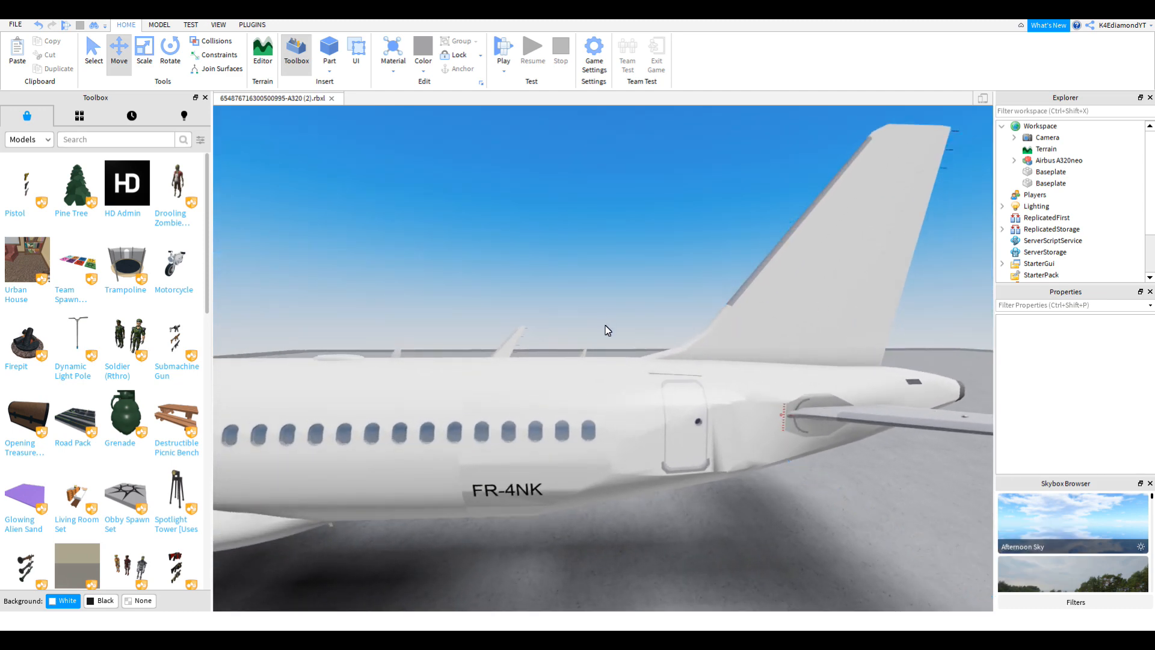
scroll(607, 329, "up", 6)
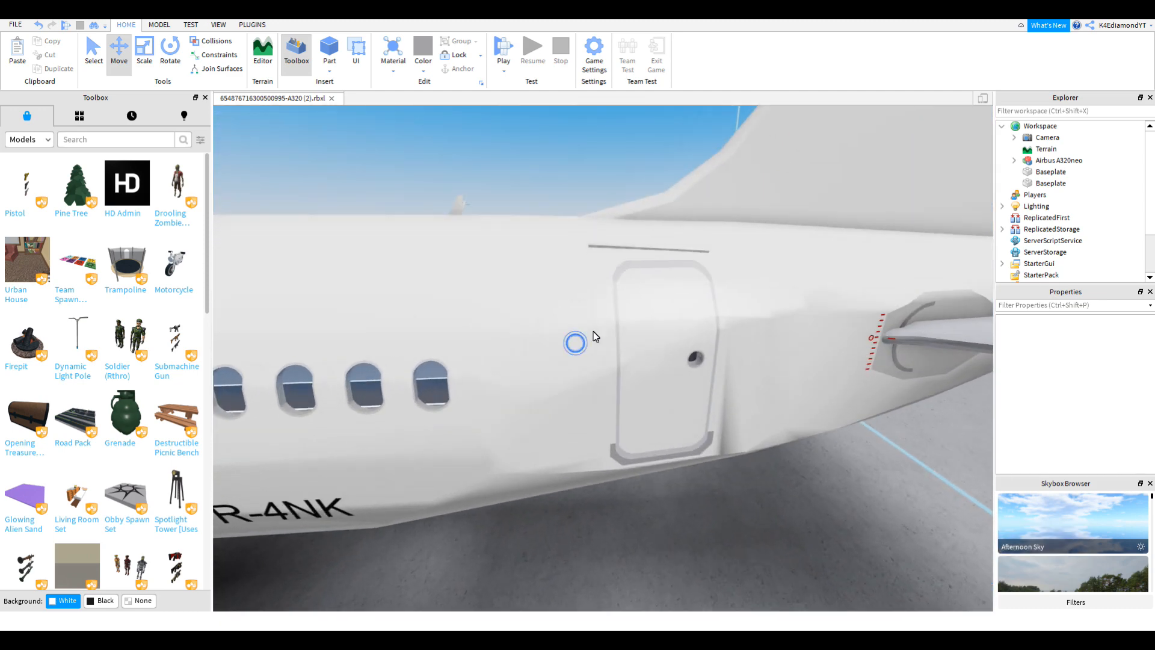
scroll(594, 334, "down", 6)
scroll(595, 330, "up", 6)
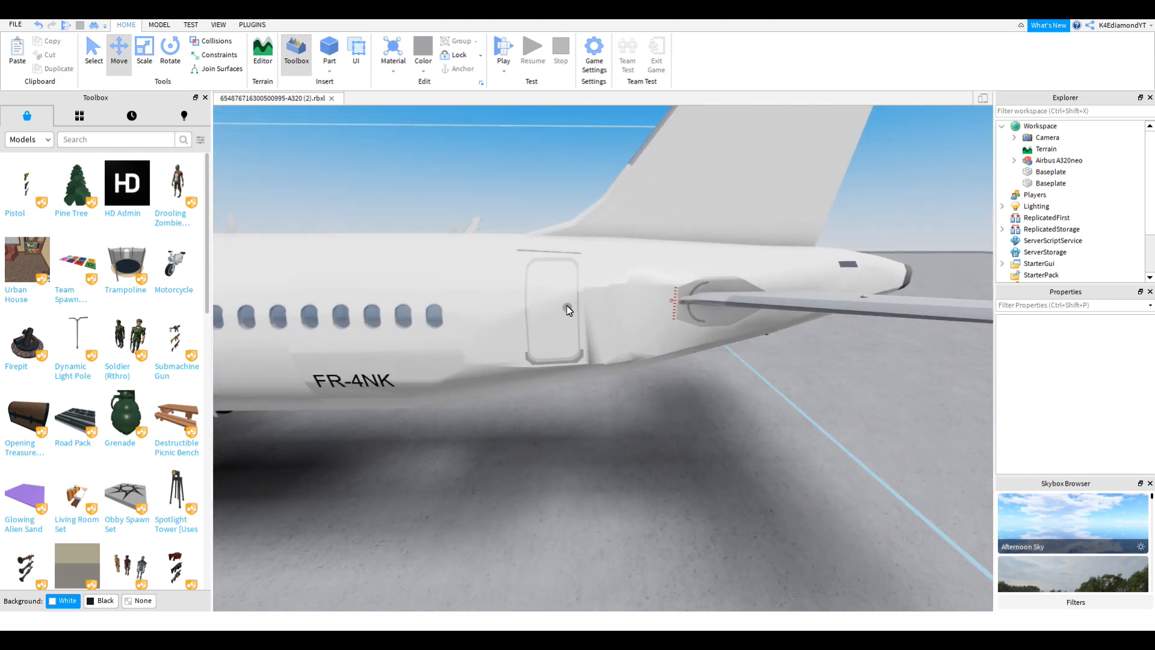
scroll(567, 309, "up", 3)
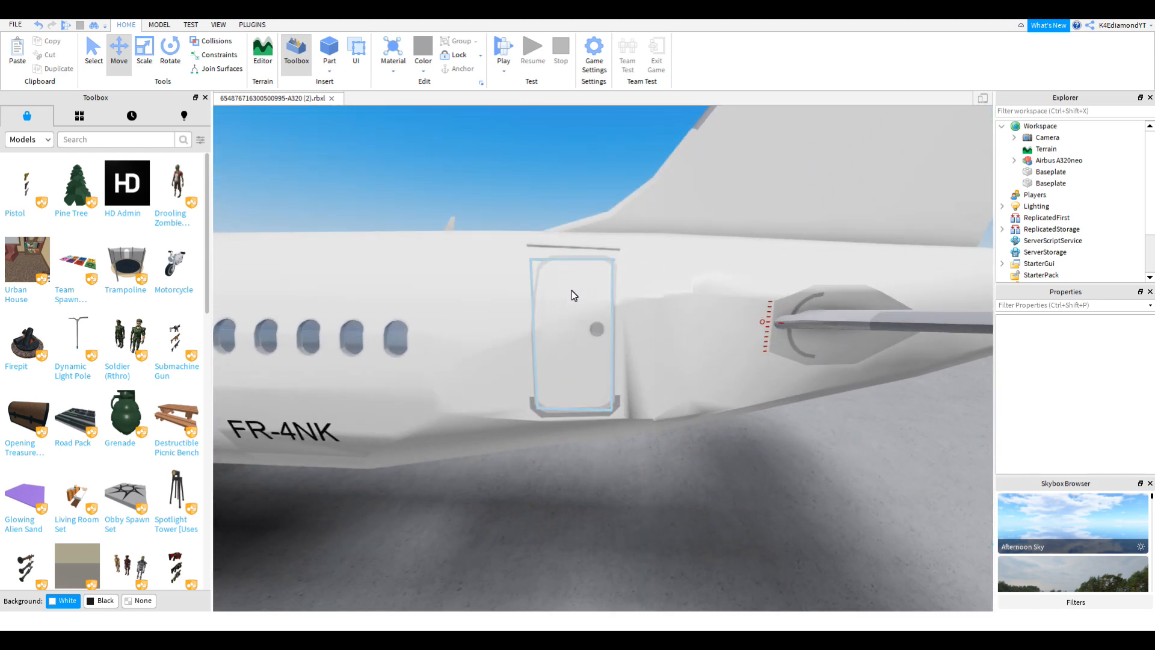
scroll(574, 294, "up", 3)
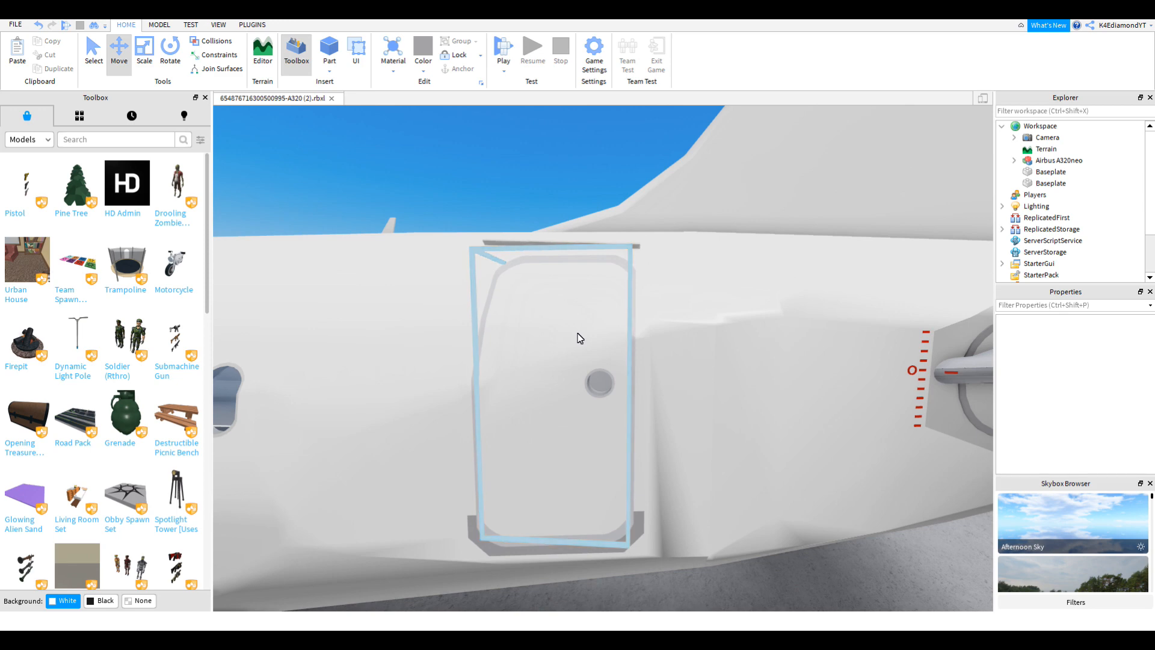
scroll(611, 344, "down", 6)
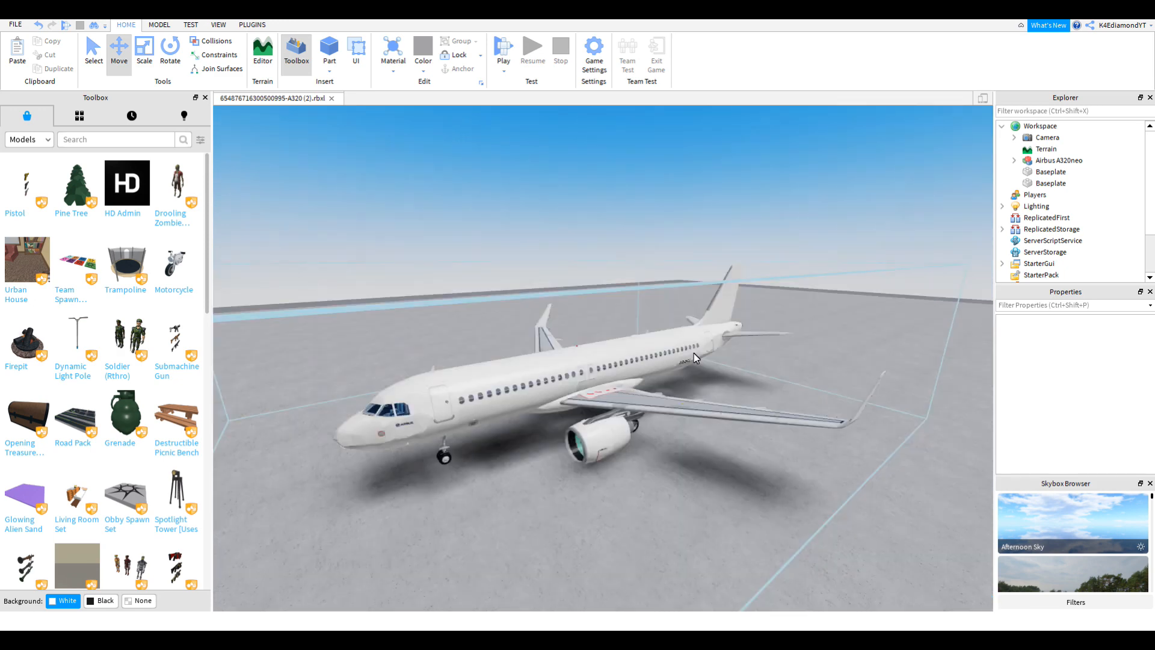
Step: Fly the camera around the aircraft's nose to a front view
key("w")
right_click_drag(628, 383, 628, 384)
key("a")
key("s")
key("w")
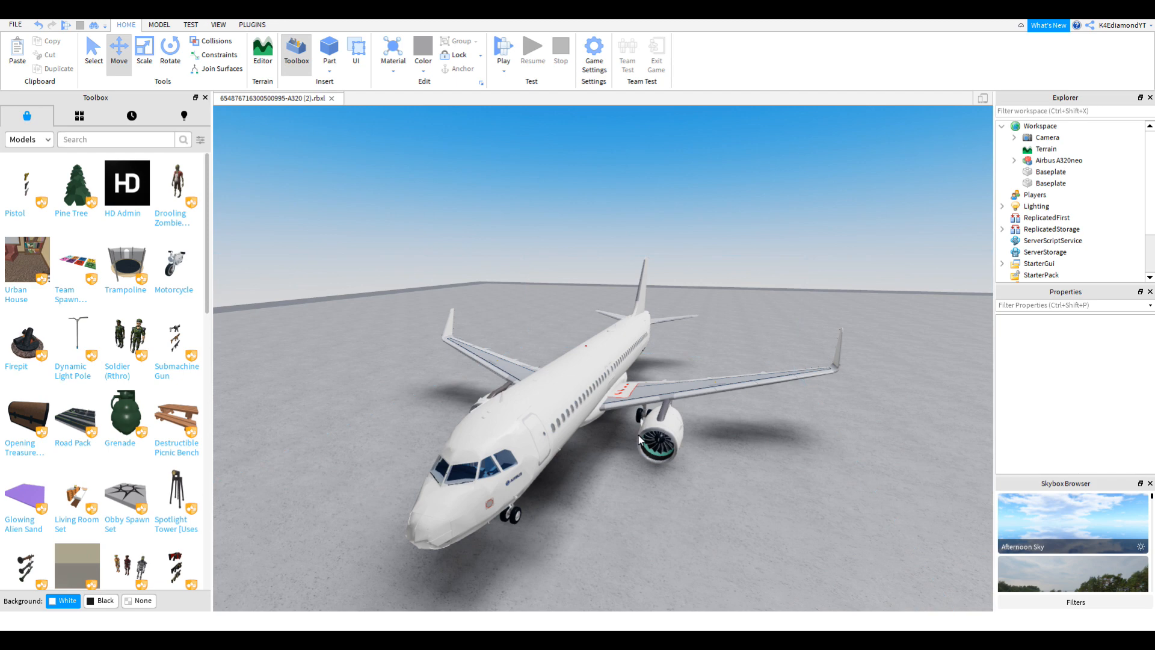
Step: Fly along the fuselage to a close tail view and compare it with the Lufthansa reference
key("w")
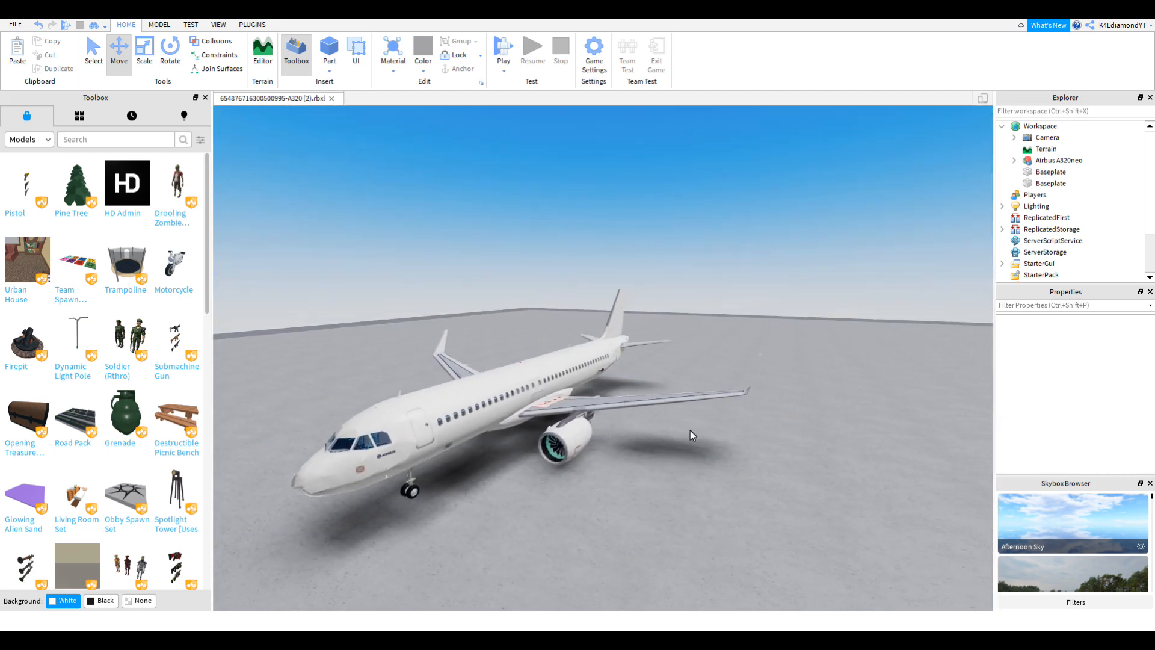
key("w")
right_click_drag(696, 427, 697, 428)
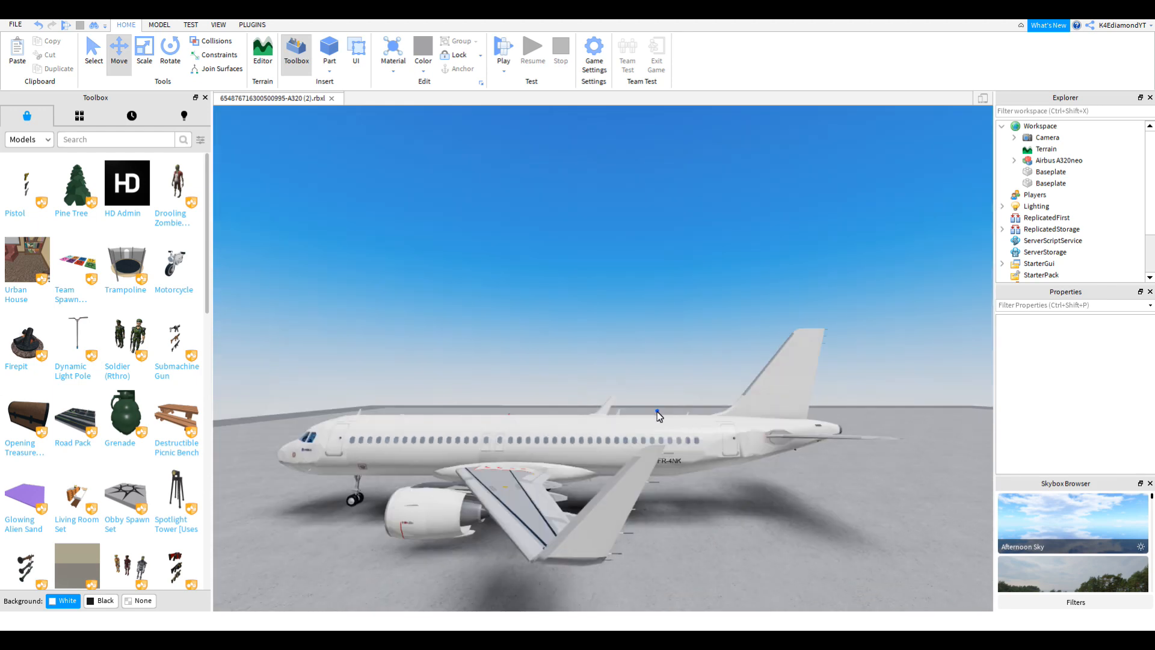
key("w")
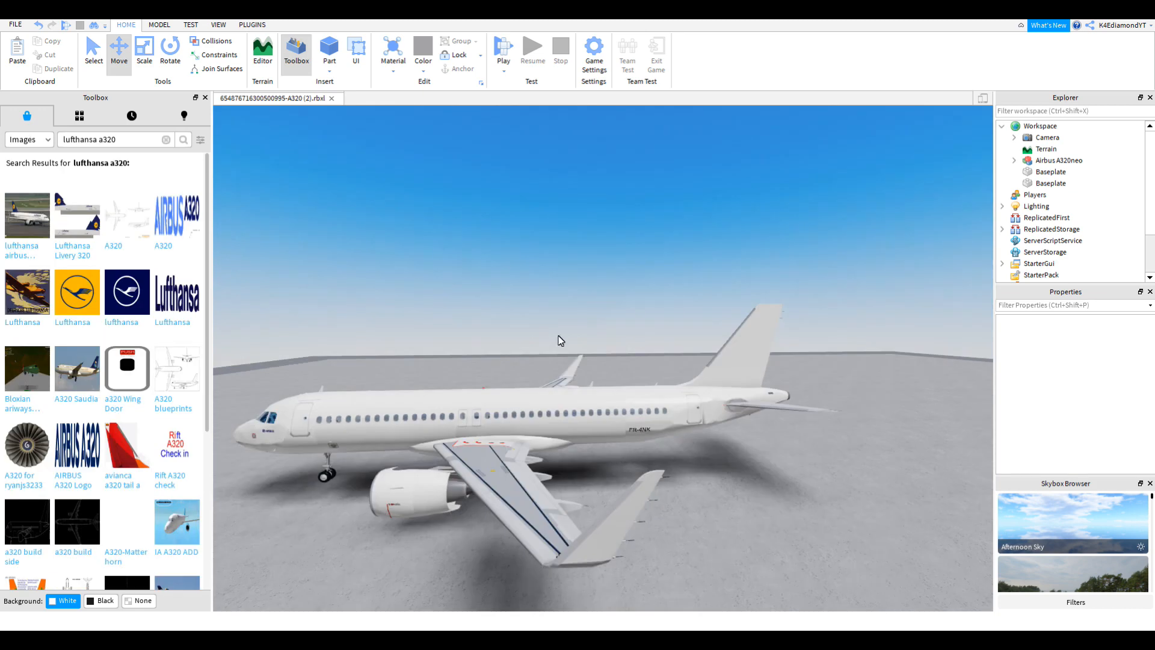
scroll(709, 405, "up", 10)
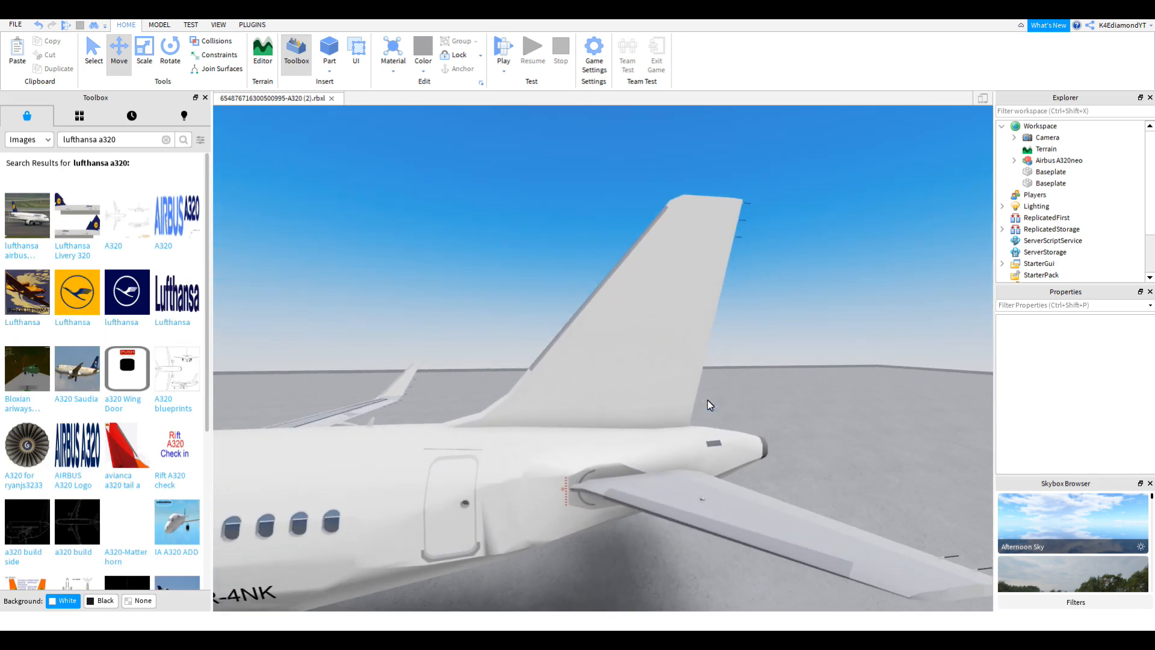
key("w")
key("a")
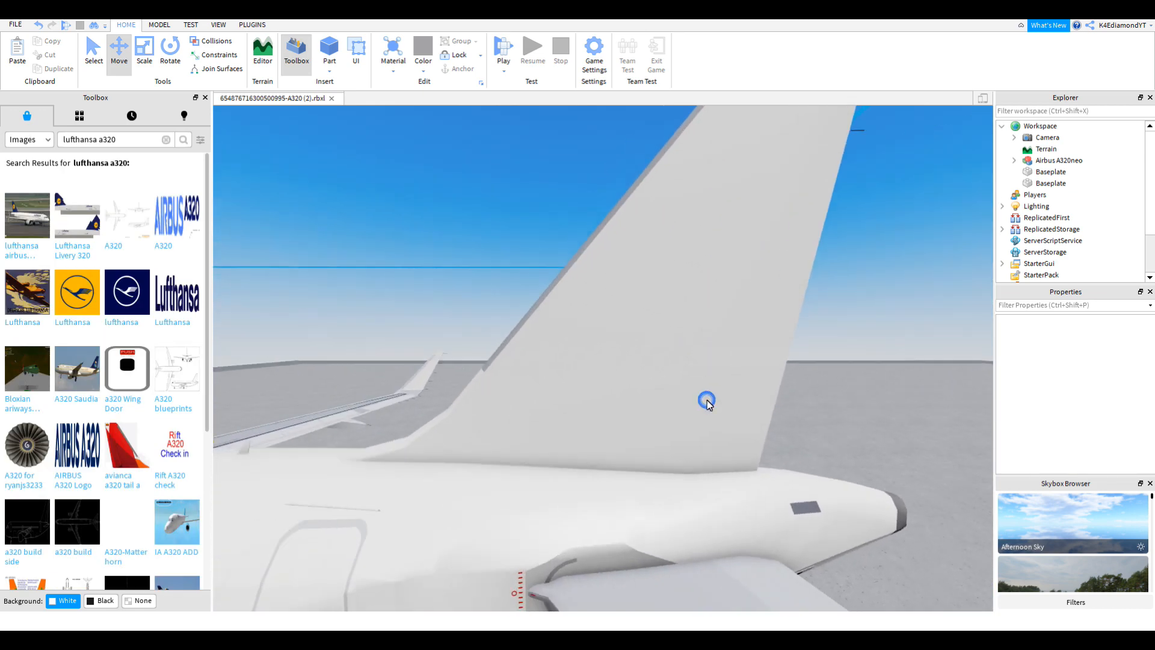
key("alt+Tab")
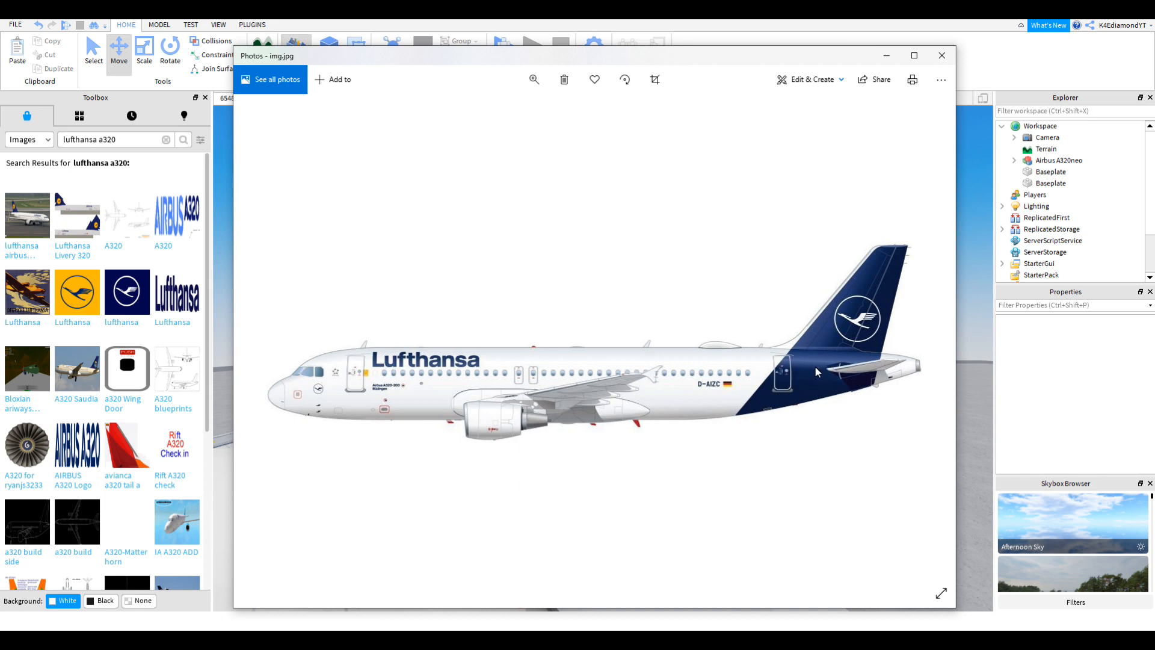
left_click(974, 277)
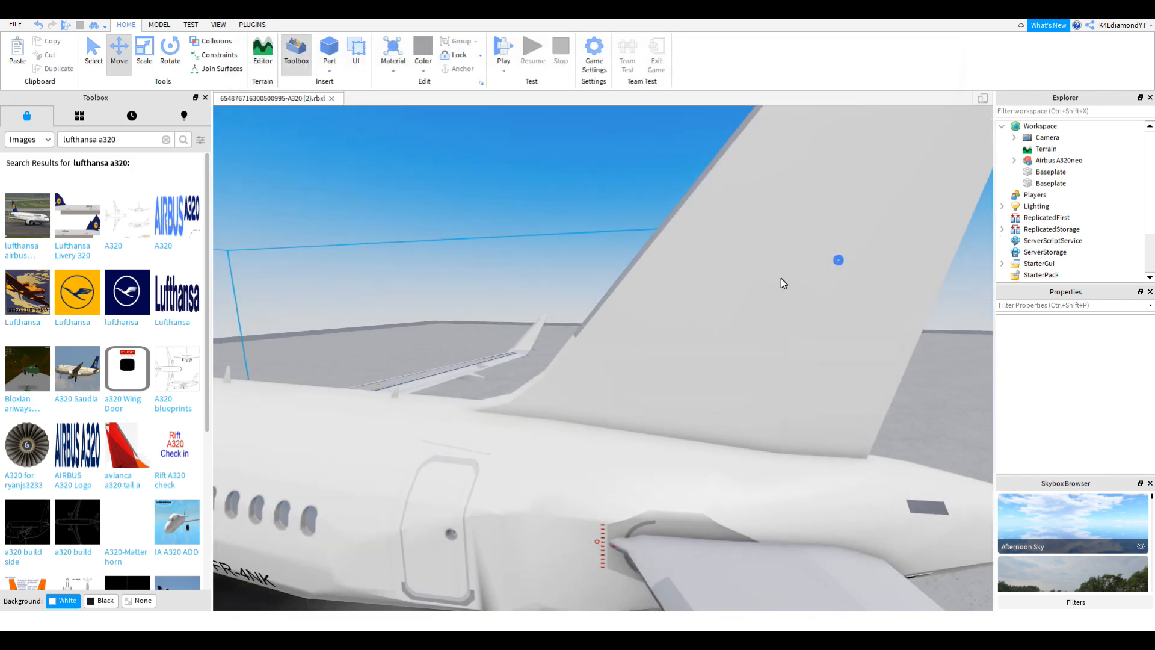
Step: Paint the tail fin navy blue and check it against the Lufthansa reference image
left_click(755, 281)
left_click(424, 68)
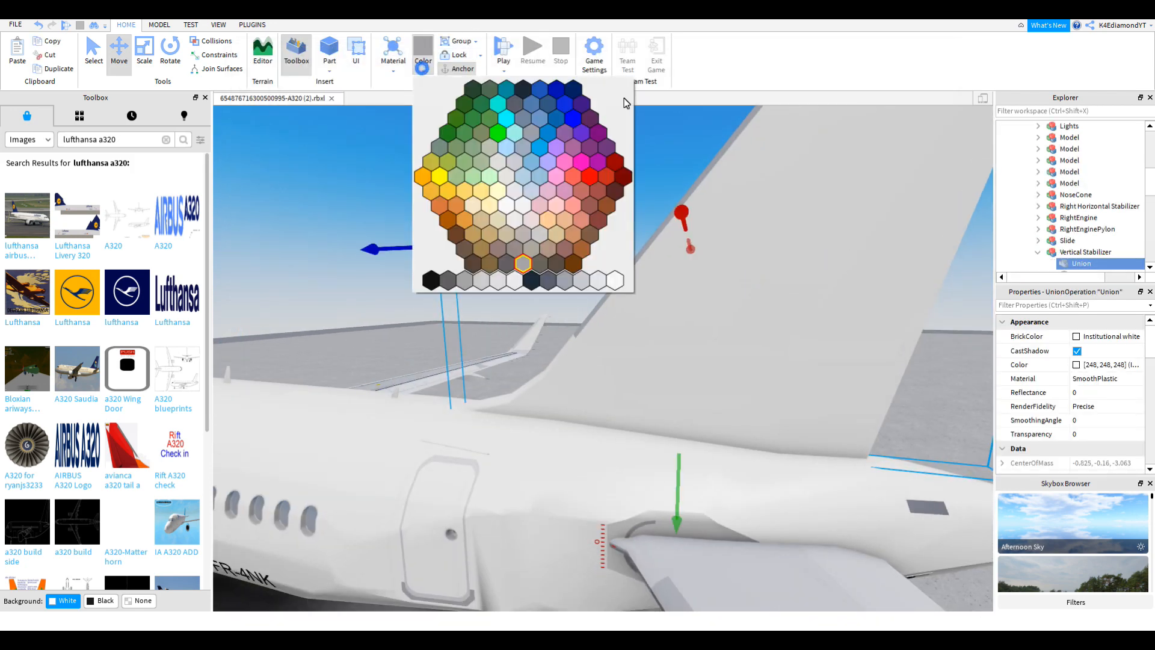
left_click(579, 94)
right_click_drag(861, 243, 860, 242)
key("w")
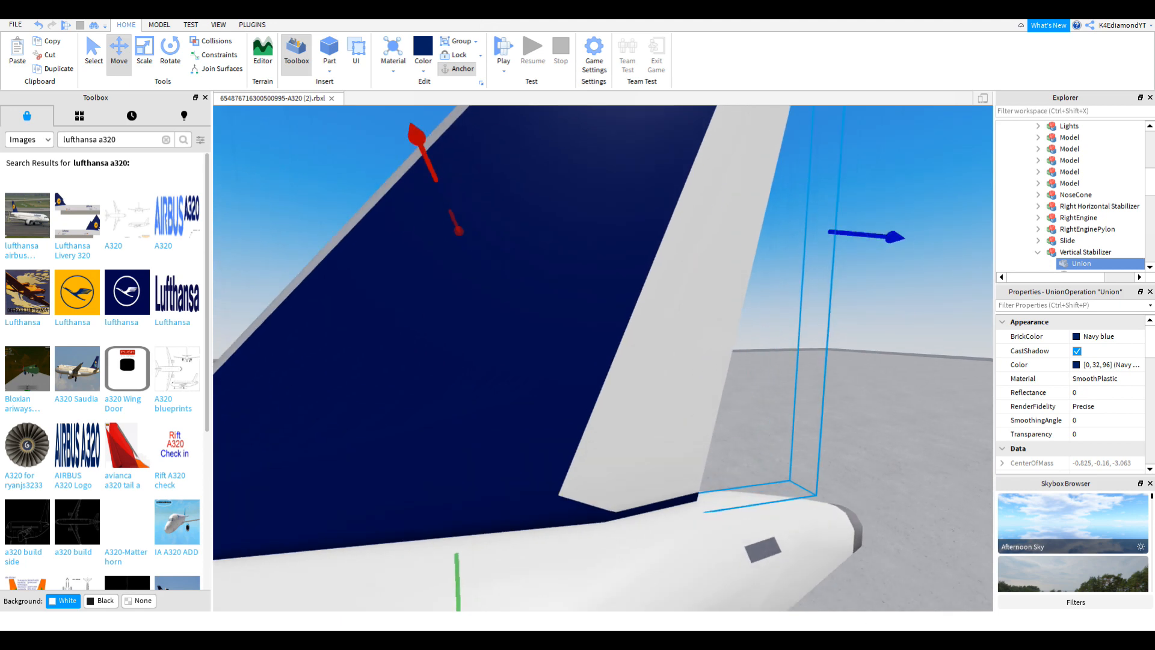
key("alt+Tab")
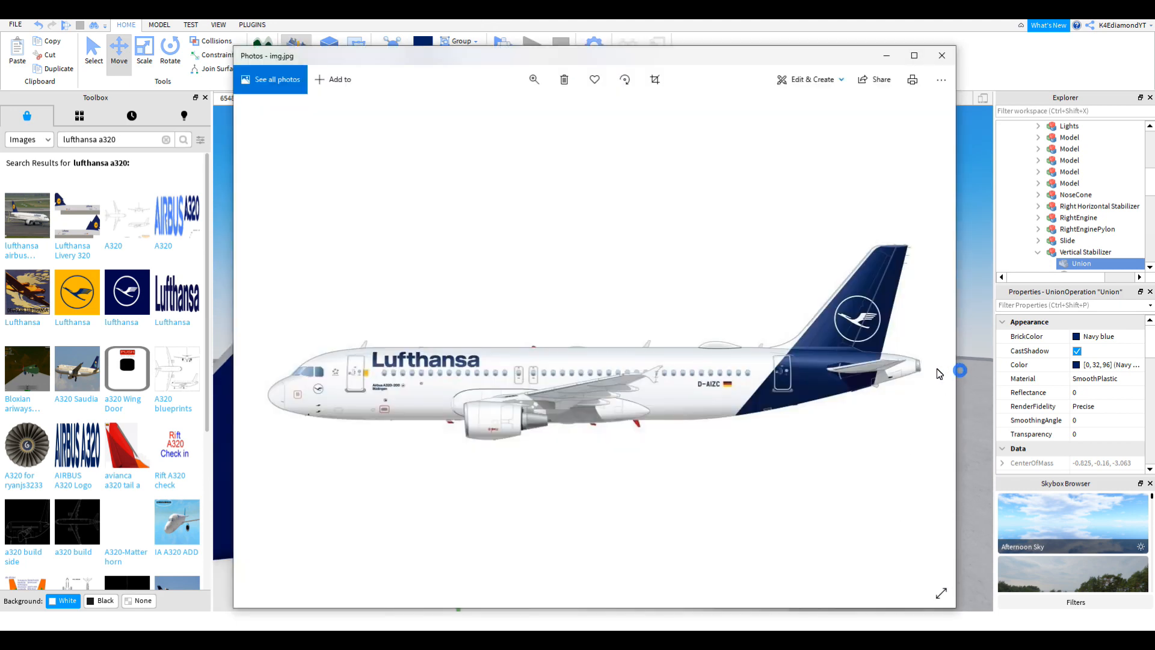
left_click(985, 308)
scroll(884, 255, "down", 4)
Step: Paint the rudder section navy blue and compare it with the reference again
left_click(719, 276)
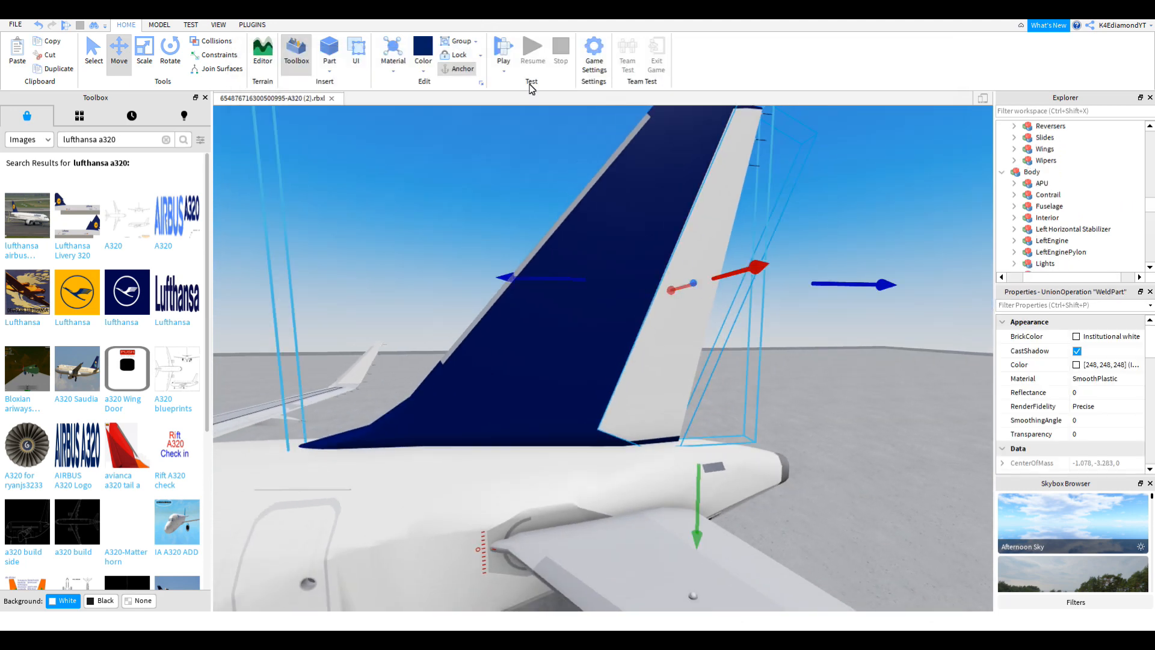
left_click(423, 51)
right_click_drag(783, 335, 784, 335)
left_click(814, 310)
scroll(787, 311, "down", 3)
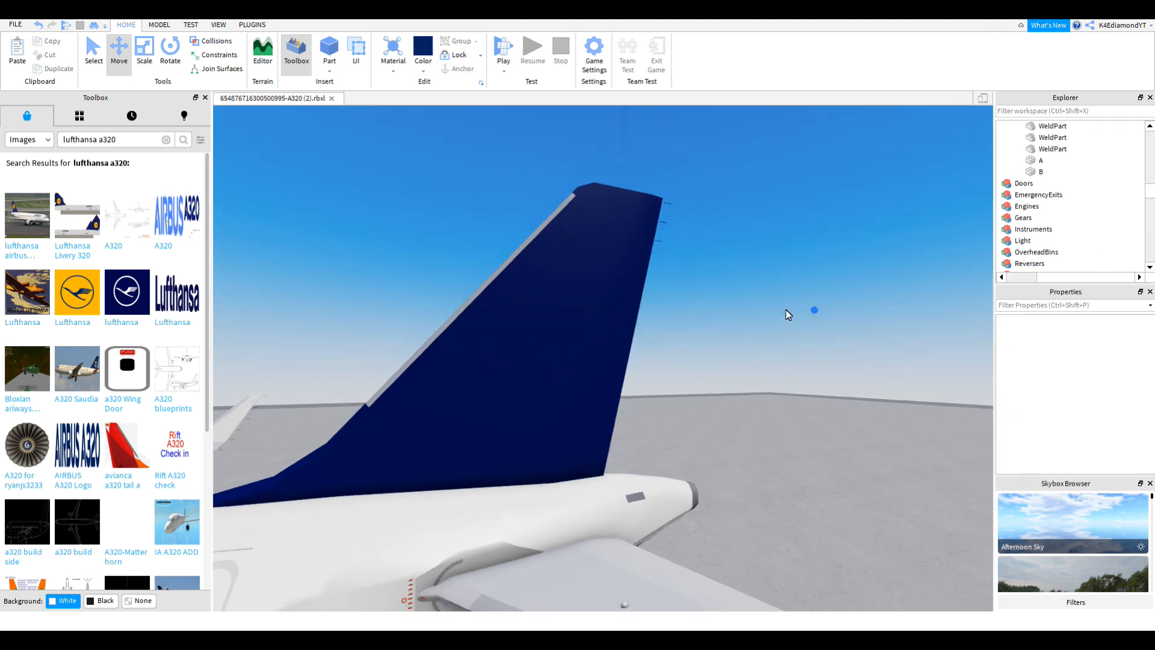
key("alt+Tab")
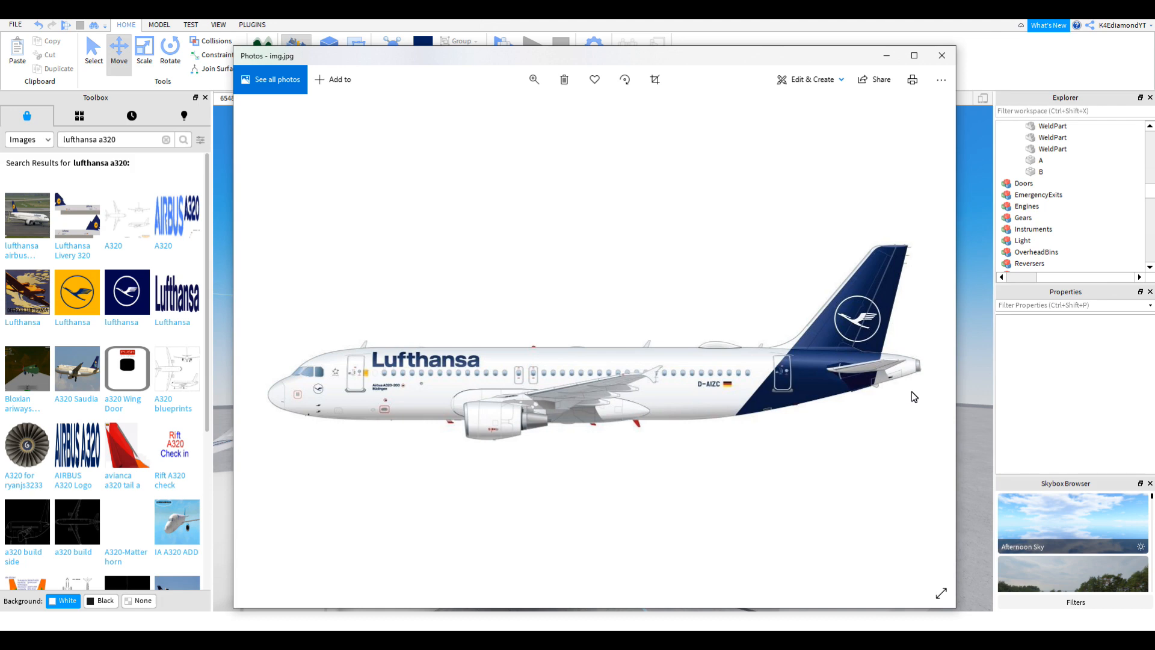
left_click(970, 395)
Step: Repaint the main tail fin Institutional white and review the Lufthansa reference once more
left_click(588, 342)
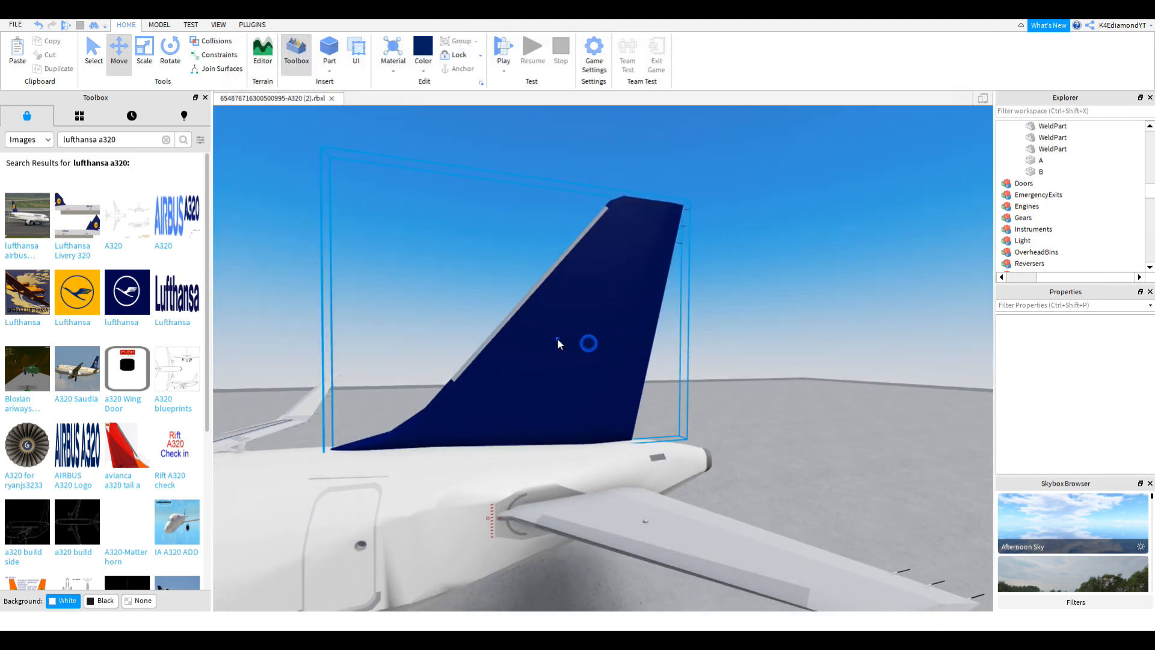
left_click(423, 66)
left_click(614, 278)
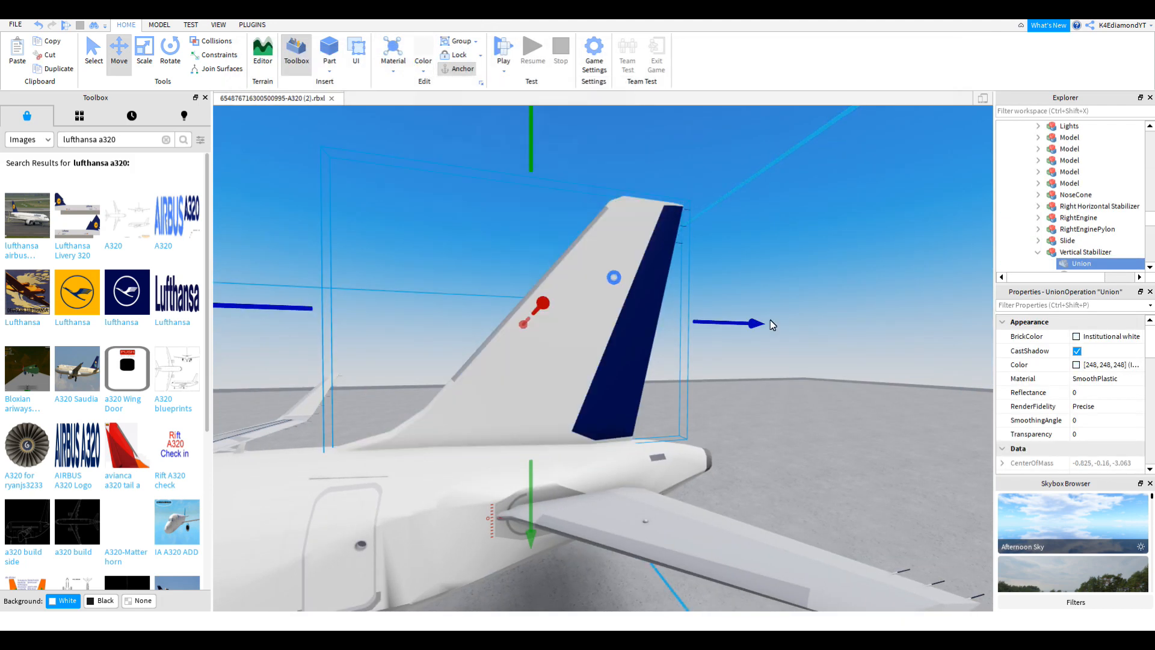
right_click_drag(815, 328, 817, 329)
scroll(833, 331, "up", 2)
left_click(879, 337)
scroll(879, 339, "up", 2)
key("alt+Tab")
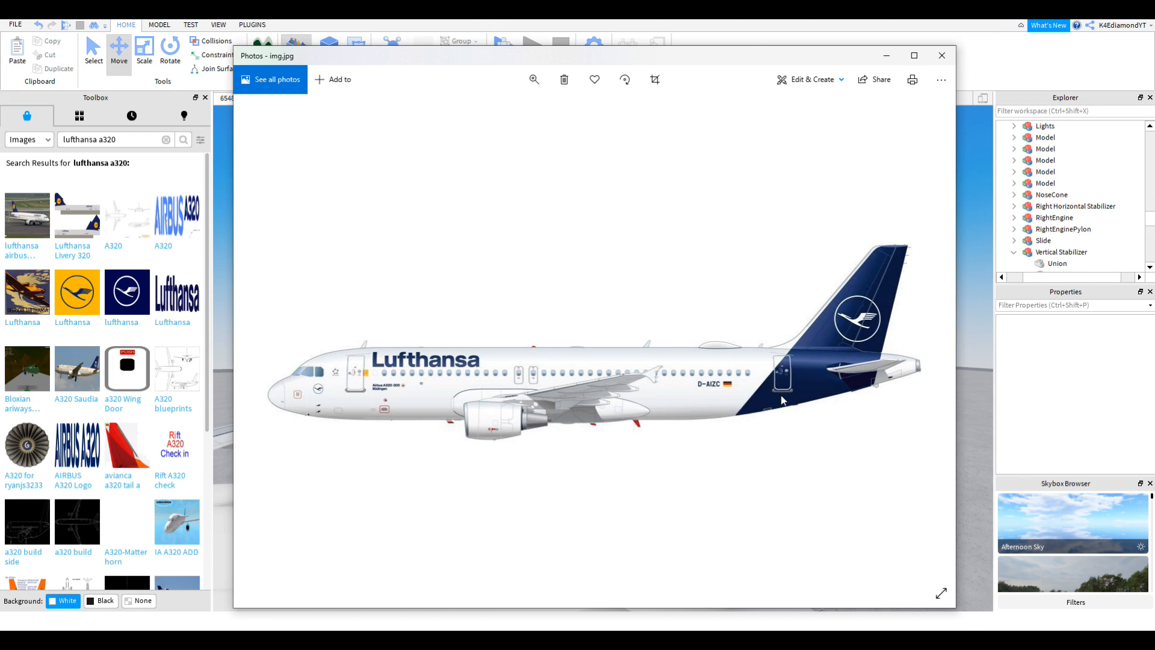
left_click(964, 335)
Step: Fly the view toward the nose and insert a new block Part
right_click_drag(963, 335, 511, 199)
key("s")
key("a")
left_click(331, 50)
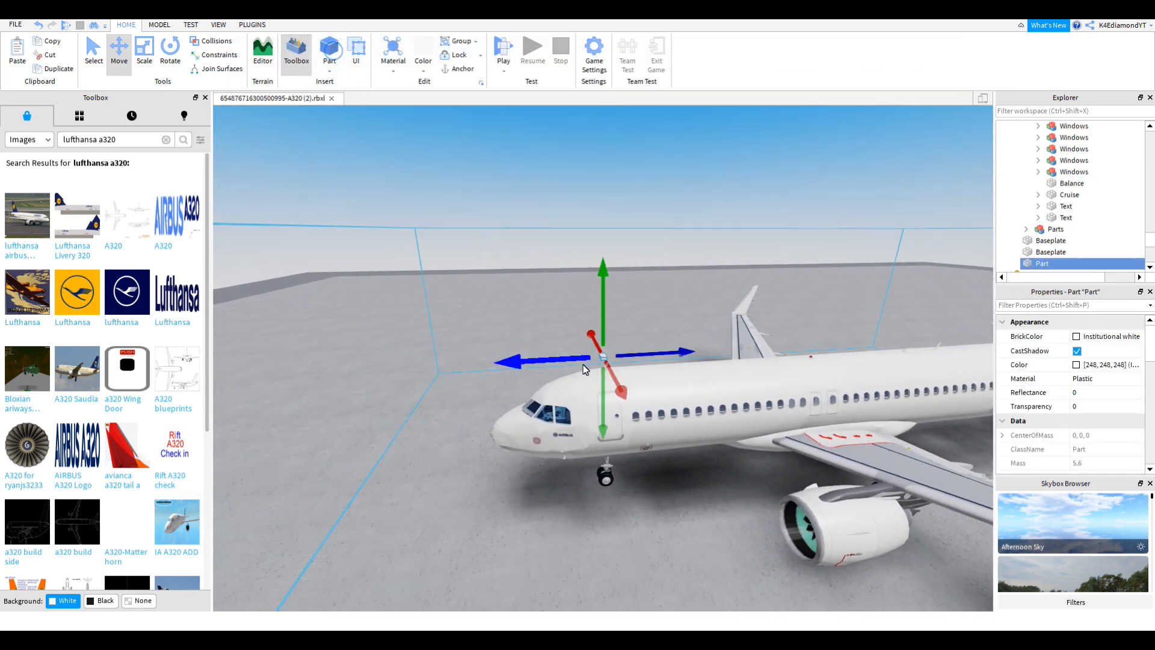
Step: Move the new Part to a spot just in front of the plane's nose
left_click_drag(569, 359, 492, 376)
key("a")
left_click_drag(531, 381, 542, 497)
right_click_drag(548, 501, 541, 495)
key("a")
left_click(147, 62)
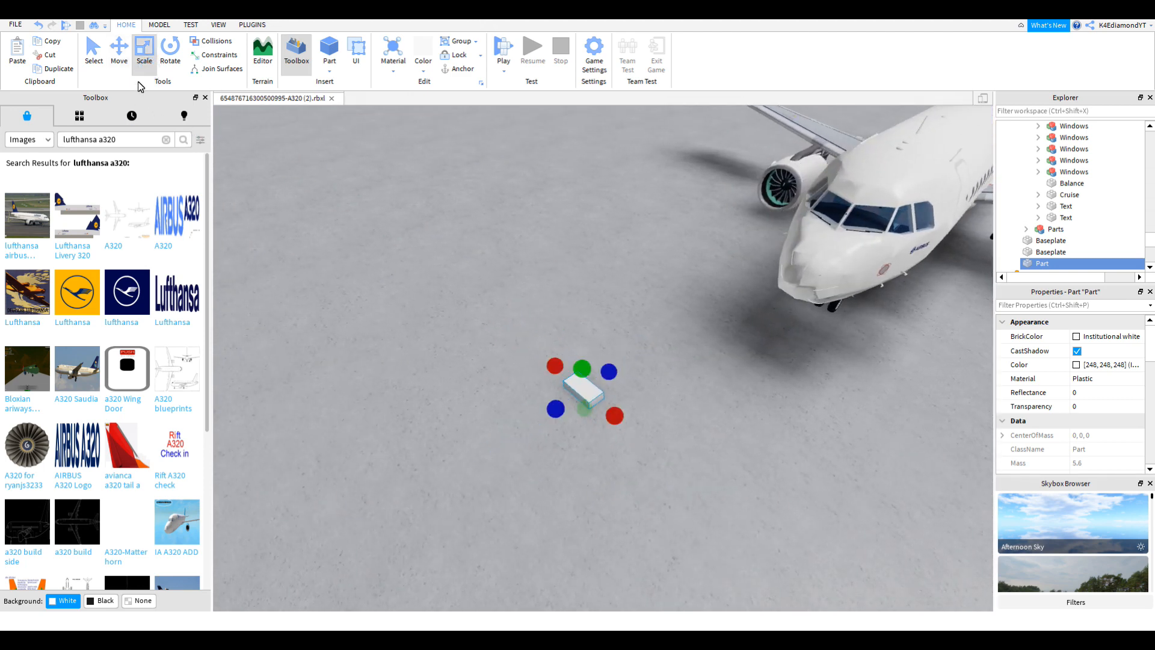
left_click(122, 63)
key("w")
key("d")
left_click_drag(621, 362, 785, 329)
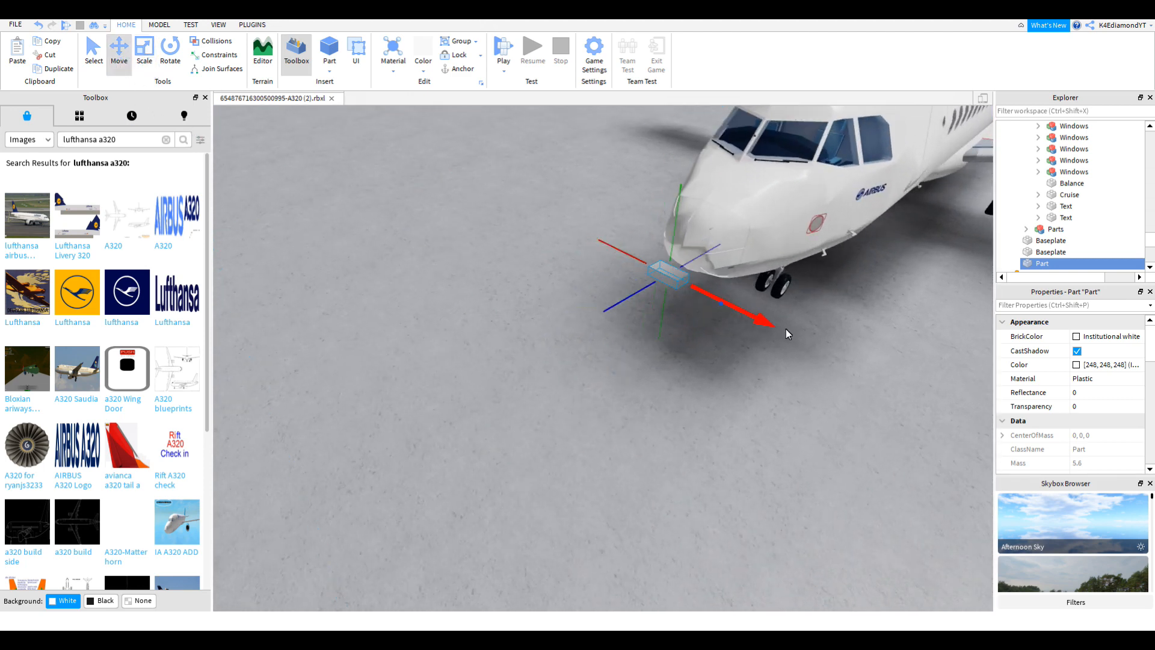
key("f")
right_click_drag(789, 332, 792, 336)
scroll(337, 128, "down", 5)
Step: Scale the Part into a tall, wide, thin slab spanning the nose
left_click(141, 66)
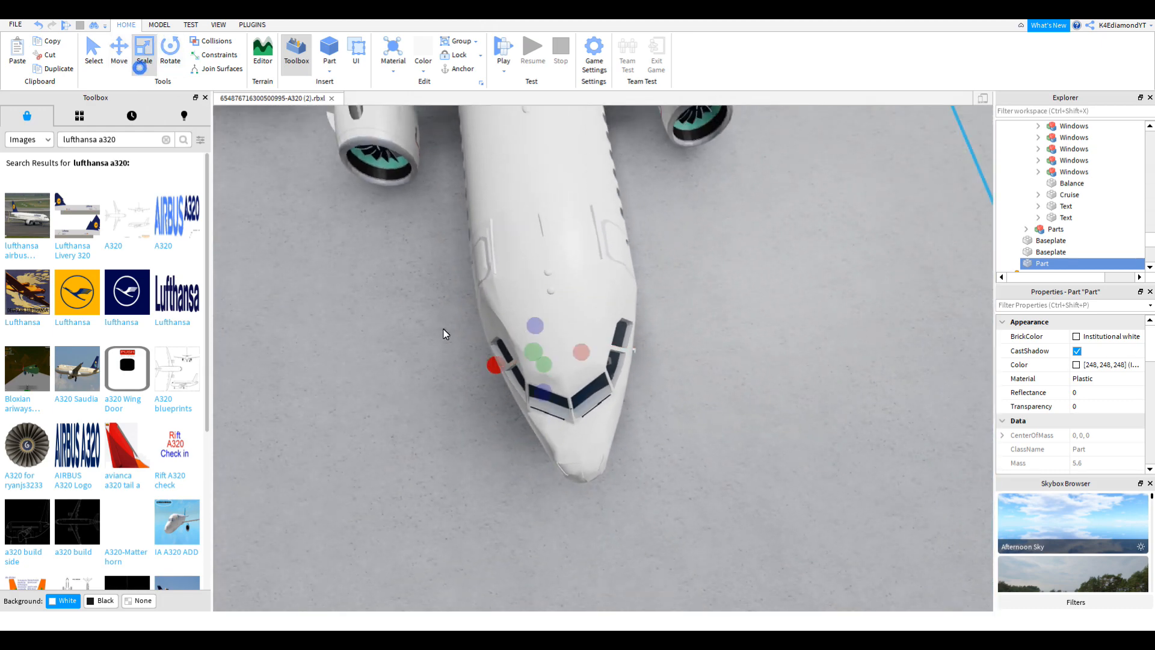
left_click_drag(533, 351, 455, 255)
left_click_drag(559, 324, 780, 296)
scroll(481, 354, "down", 2)
left_click_drag(482, 342, 400, 353)
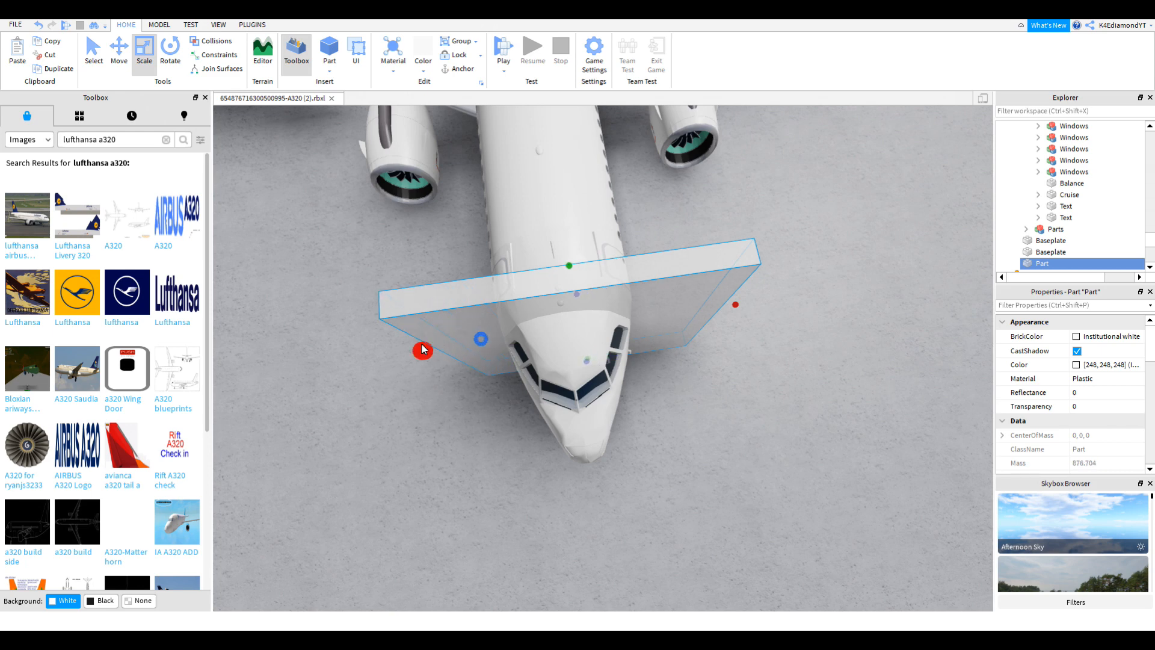
right_click_drag(573, 370, 575, 396)
Step: Raise the slab level with the plane's nose and reselect it
left_click(116, 48)
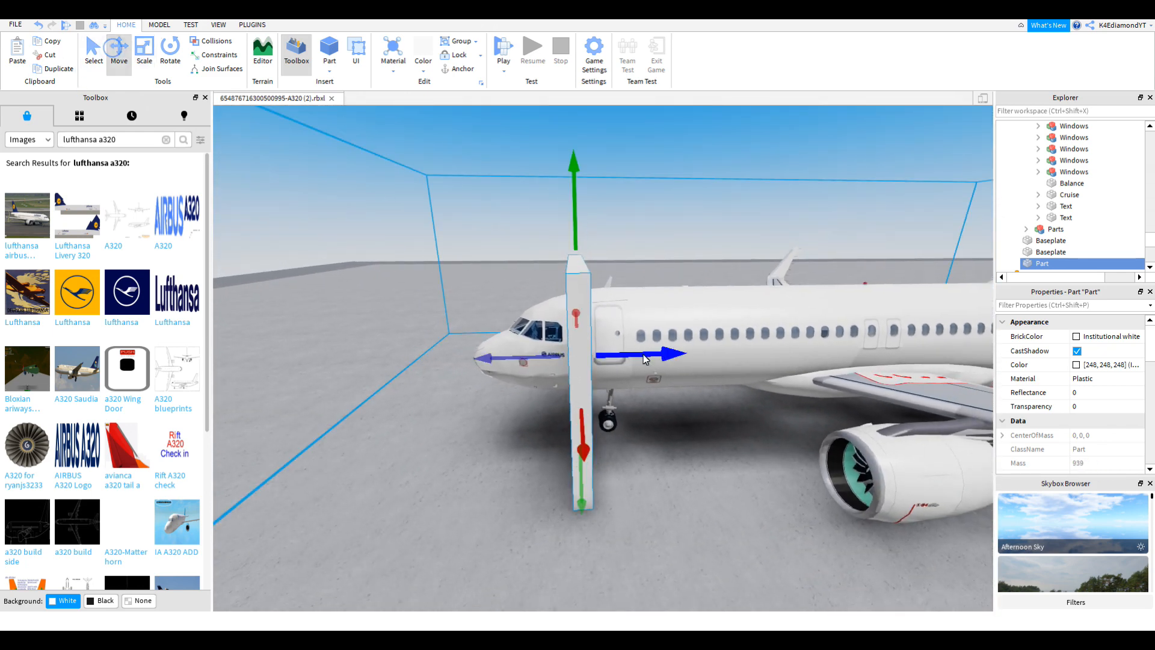
right_click_drag(644, 359, 665, 364)
scroll(664, 363, "down", 5)
left_click_drag(597, 454, 590, 526)
right_click_drag(590, 527, 588, 523)
scroll(565, 479, "down", 5)
right_click_drag(565, 480, 554, 480)
left_click(598, 213)
left_click(497, 332)
left_click(247, 25)
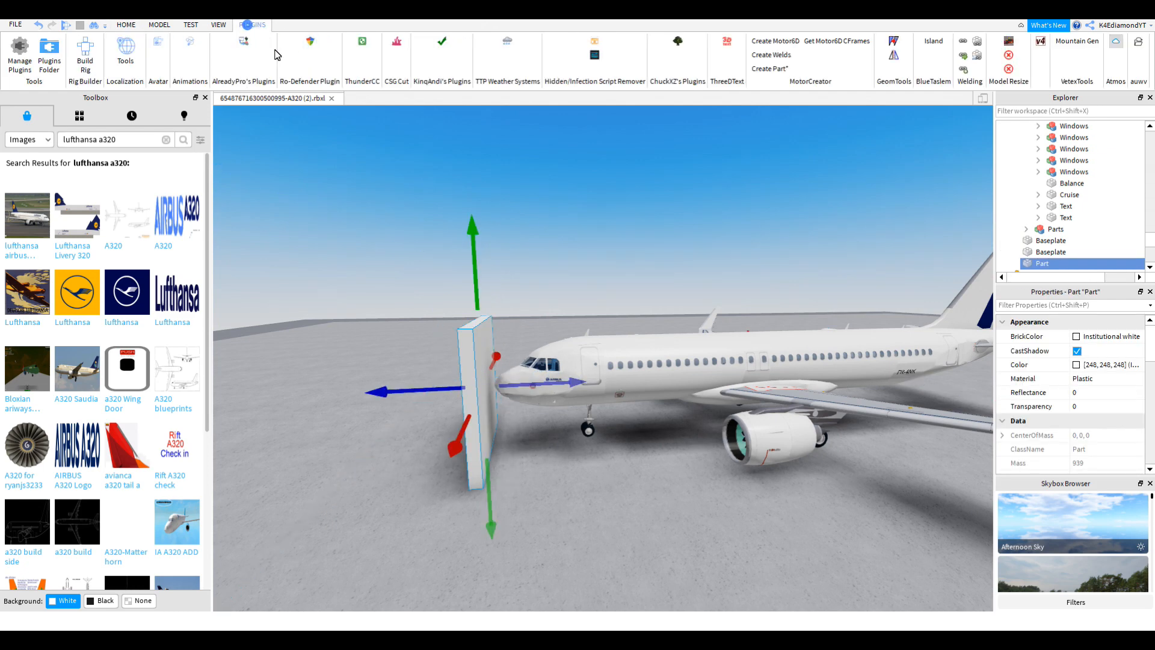
Step: Start the CSG Cut plugin and set the slab's face as the drawing plane
left_click(397, 46)
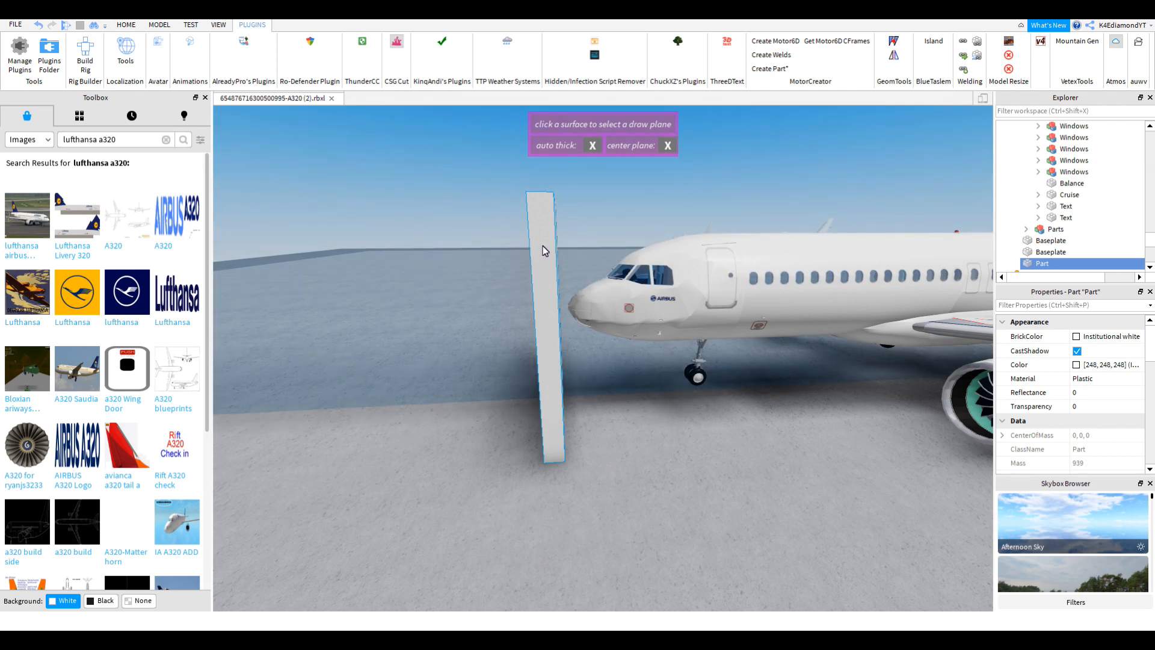
left_click(542, 246)
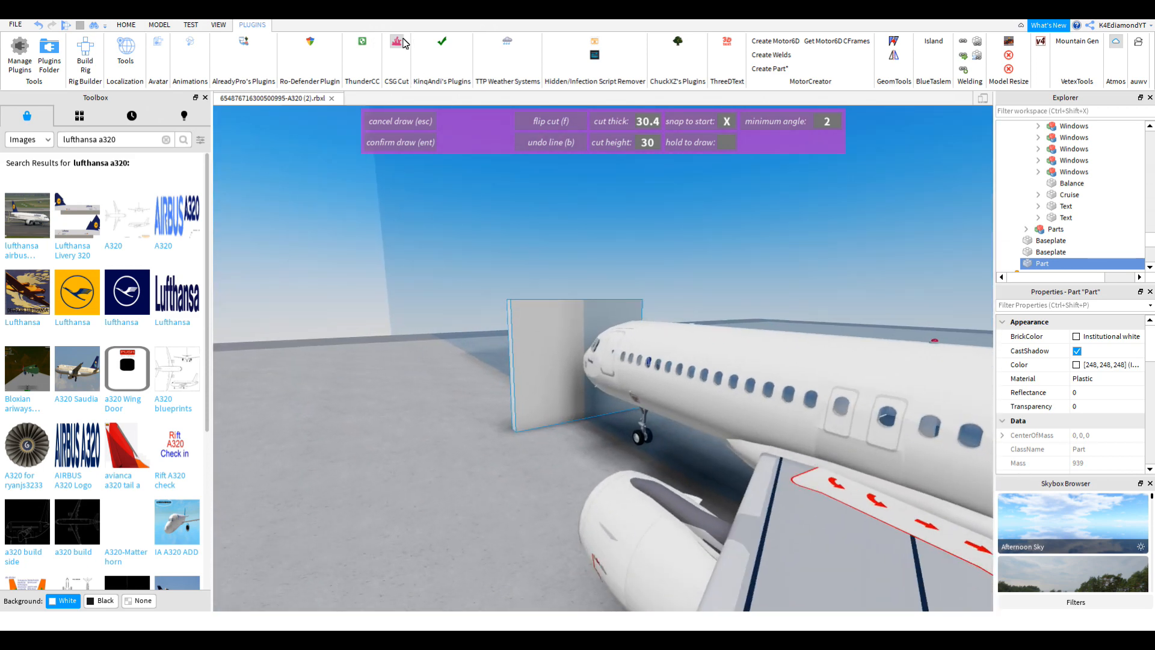
left_click(385, 42)
left_click(384, 42)
key("w")
right_click_drag(641, 301, 641, 300)
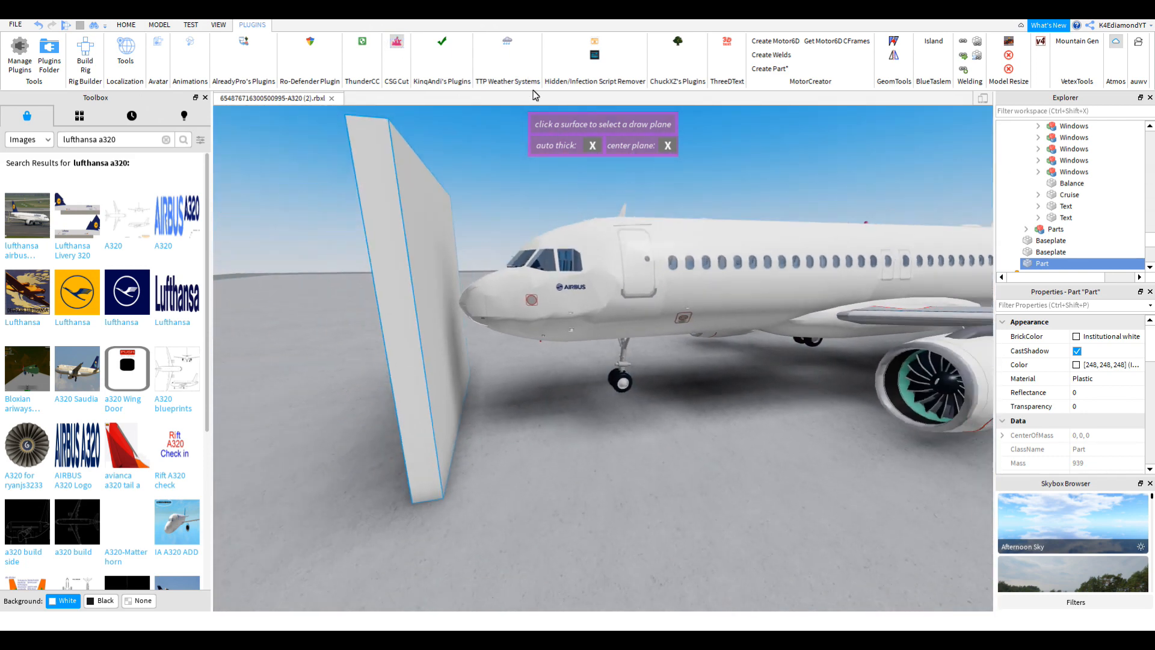
key("s")
right_click_drag(725, 284, 725, 284)
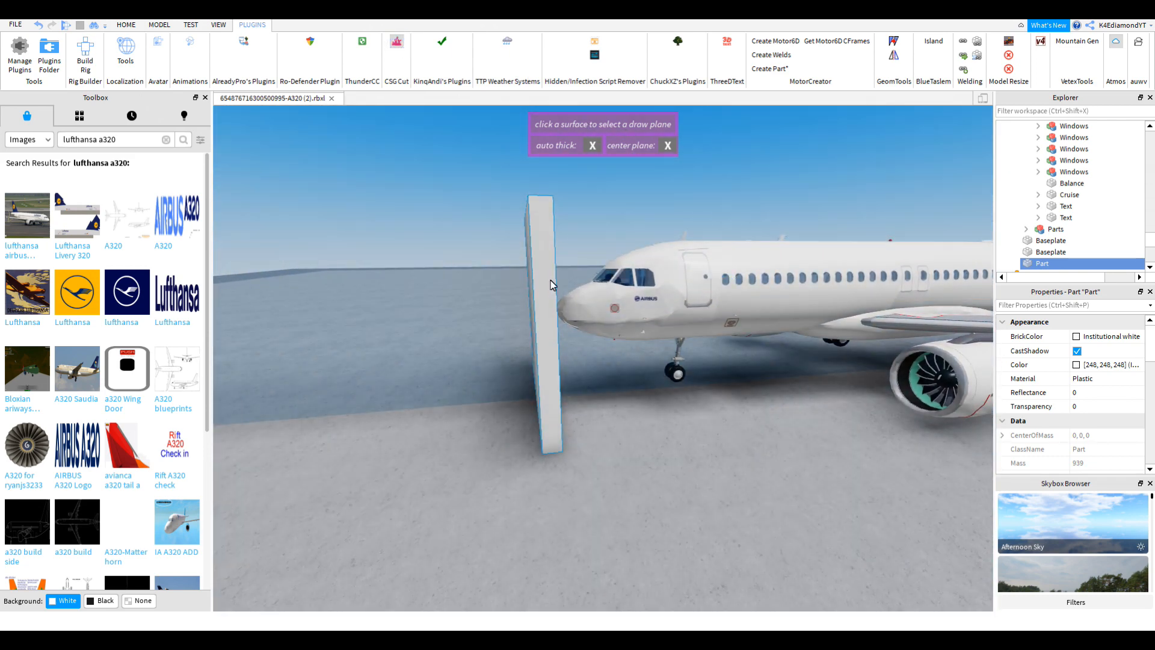
right_click_drag(547, 268, 547, 267)
key("d")
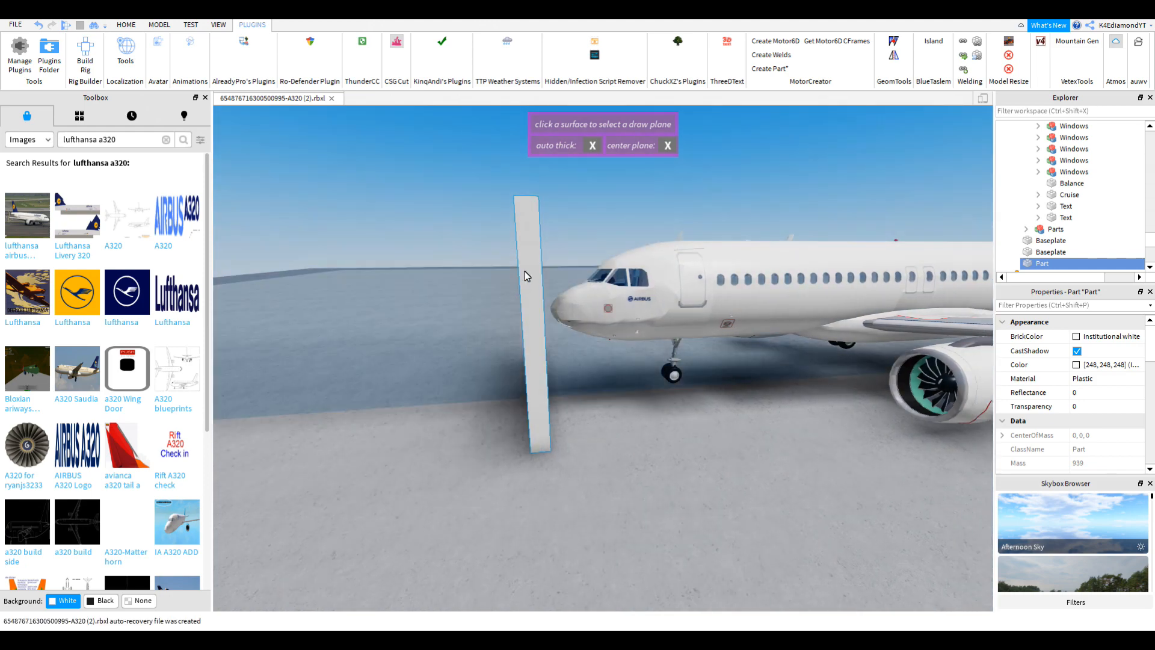
left_click(527, 269)
Step: Check the Lufthansa reference and fly the camera over the plane to the tail stabiliser
key("w")
right_click_drag(696, 309, 695, 291)
key("s")
key("s")
key("w")
right_click_drag(681, 366, 681, 366)
key("s")
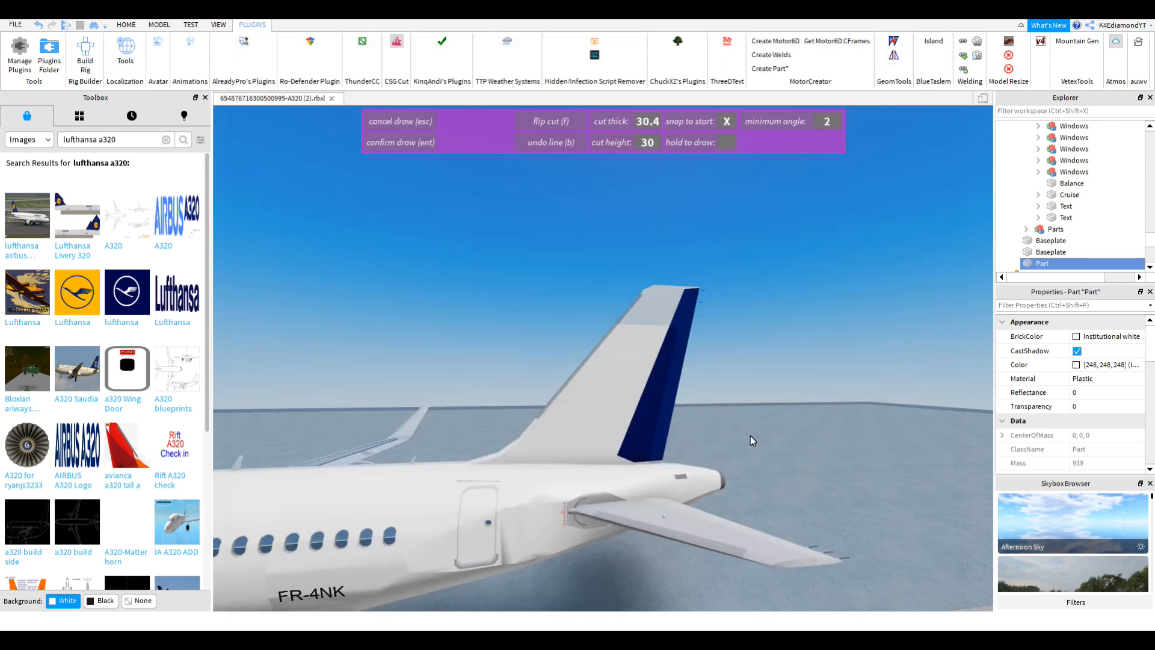
key("w")
key("s")
right_click_drag(747, 430, 748, 437)
Step: Place the first cut-line point behind the tail fin
key("w")
key("s")
left_click(581, 447)
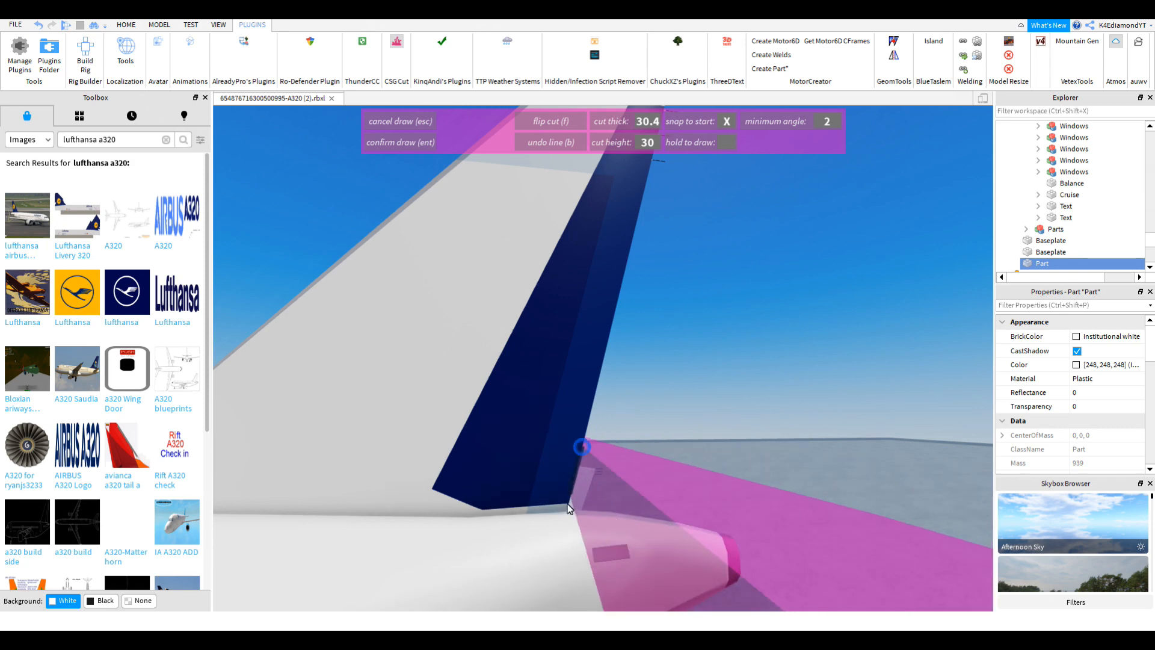
key("s")
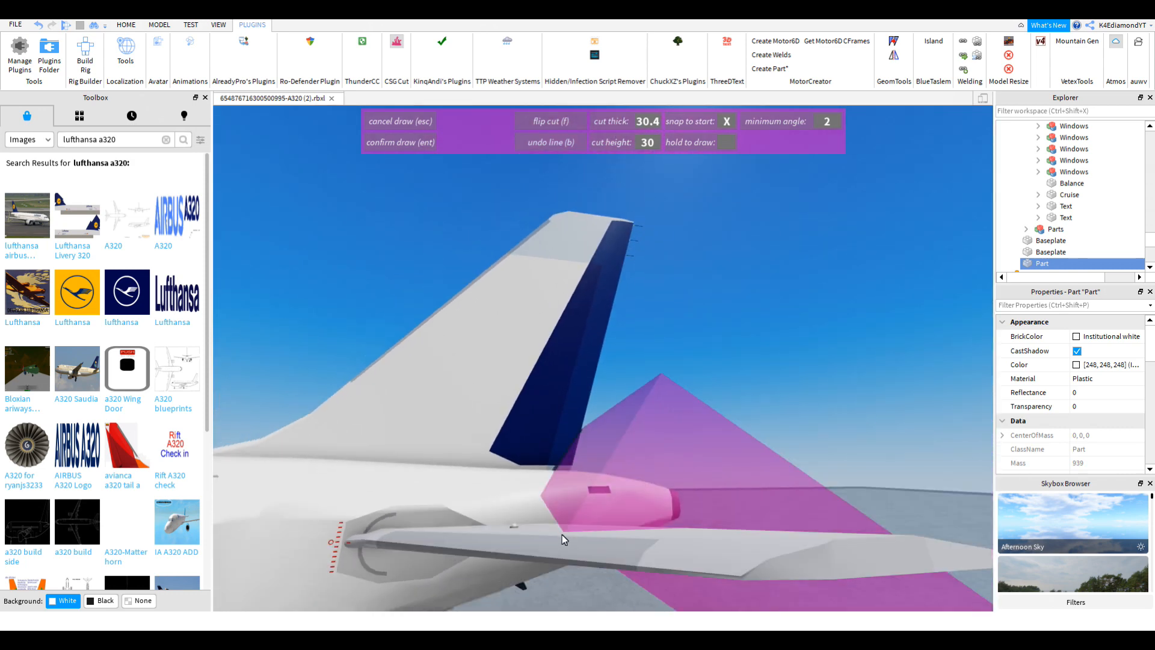
key("s")
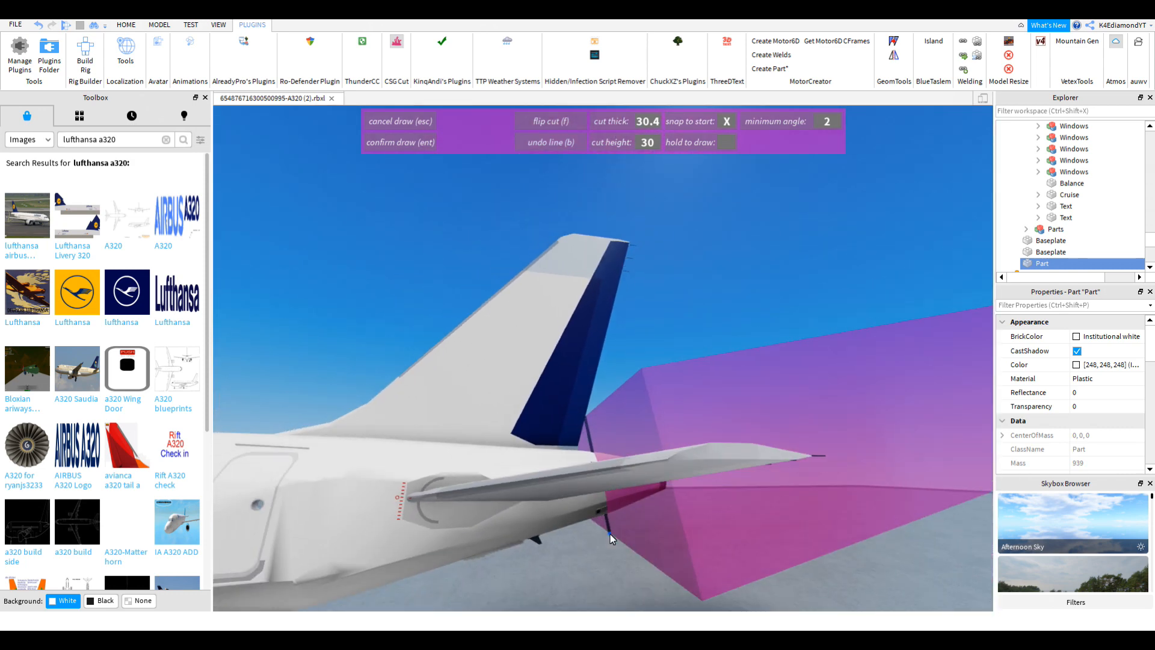
key("s")
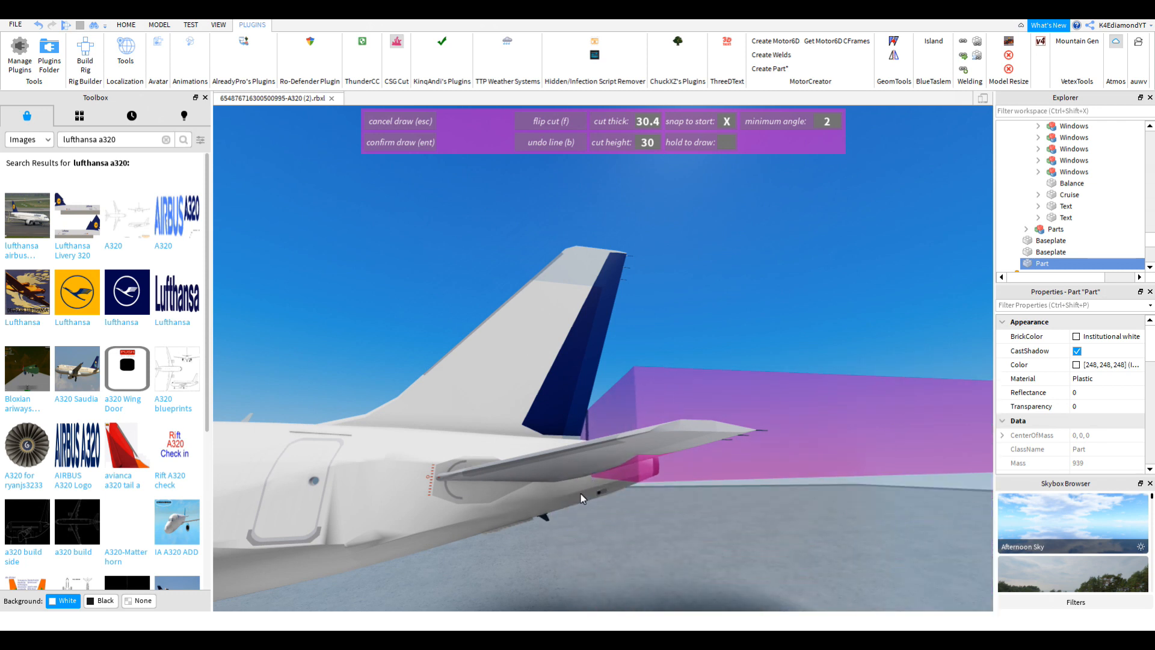
right_click_drag(564, 546, 564, 549)
key("w")
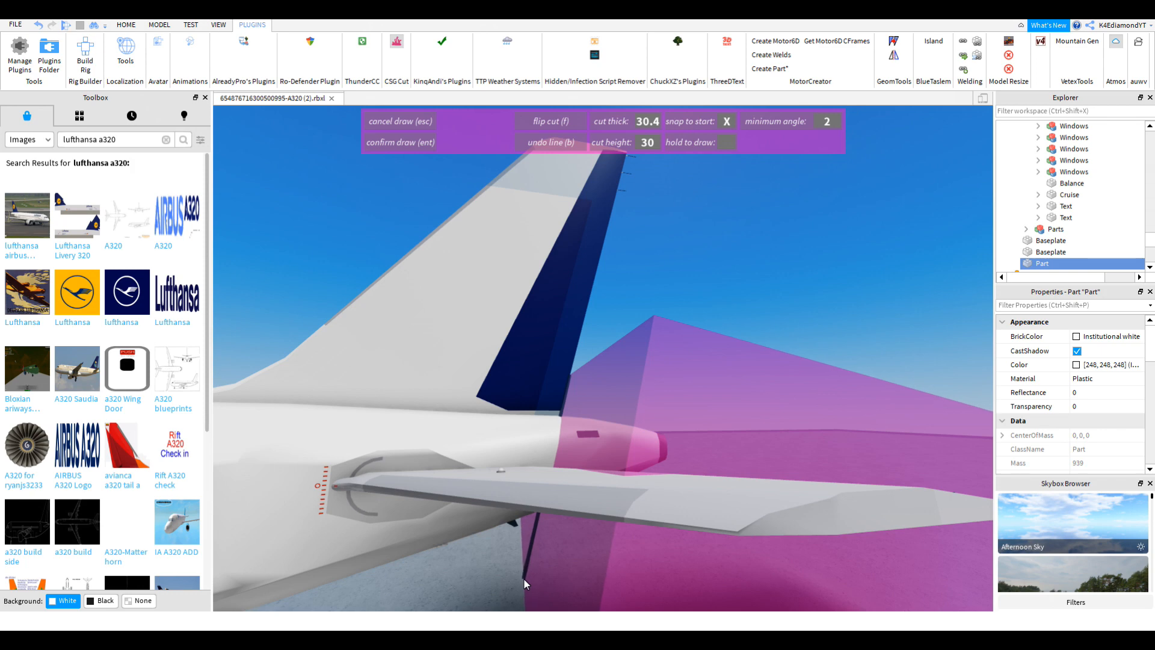
scroll(562, 543, "down", 5)
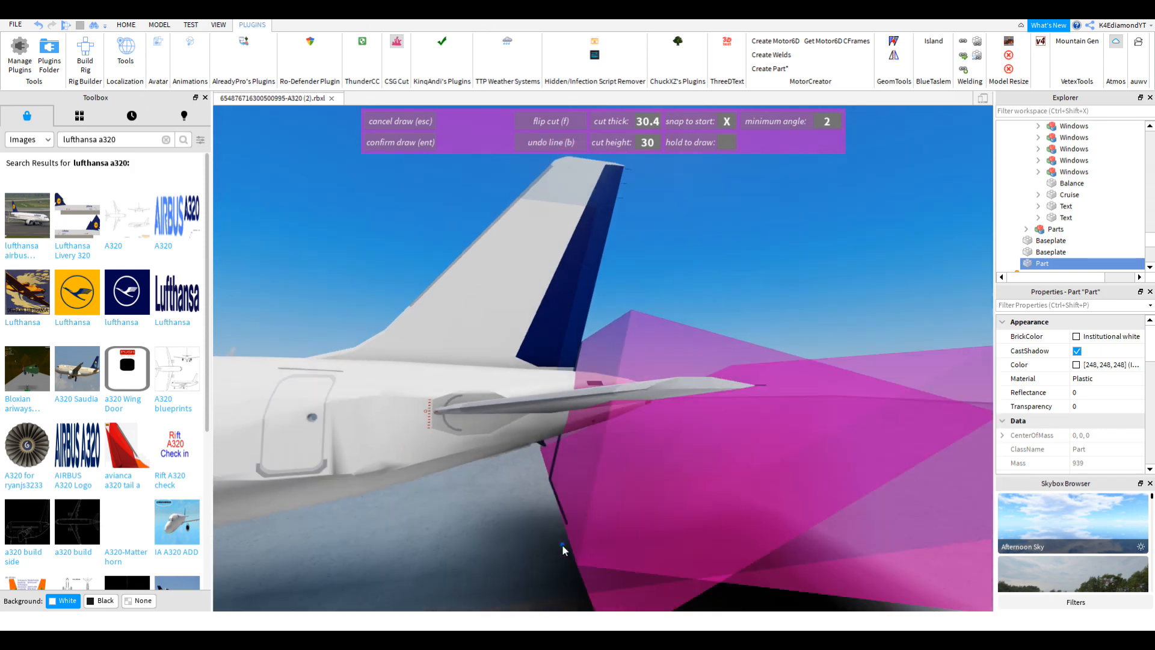
Step: Add cut-line points along the rear fuselage, undo stray points with B, and confirm the cut
left_click(556, 467)
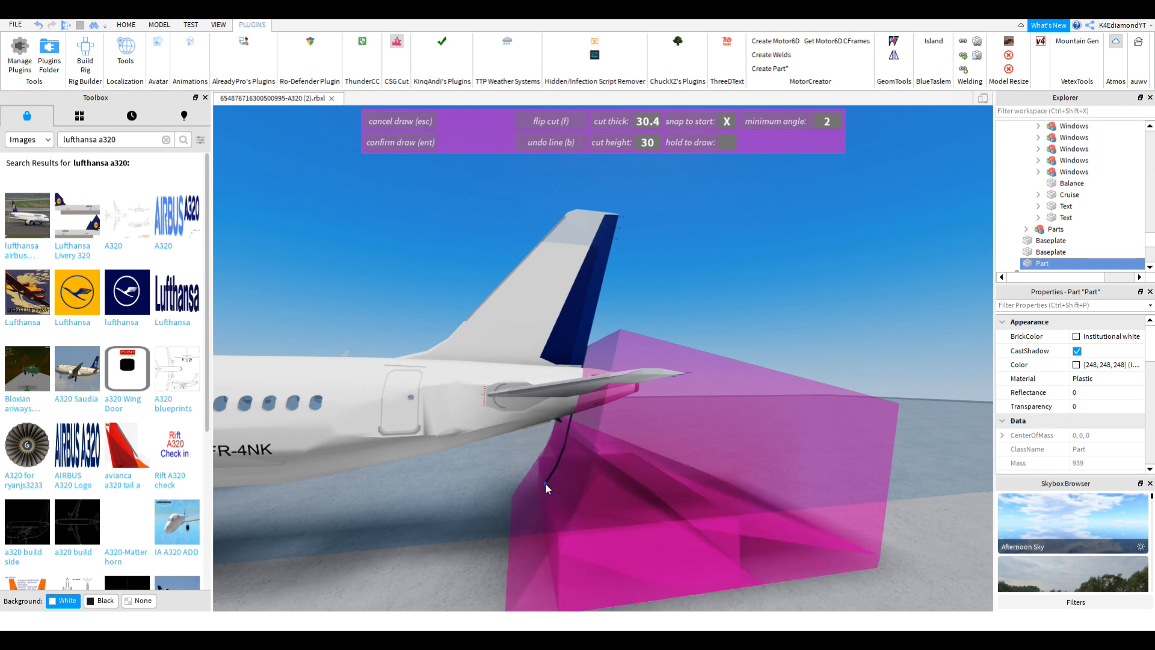
left_click(545, 482)
left_click(506, 506)
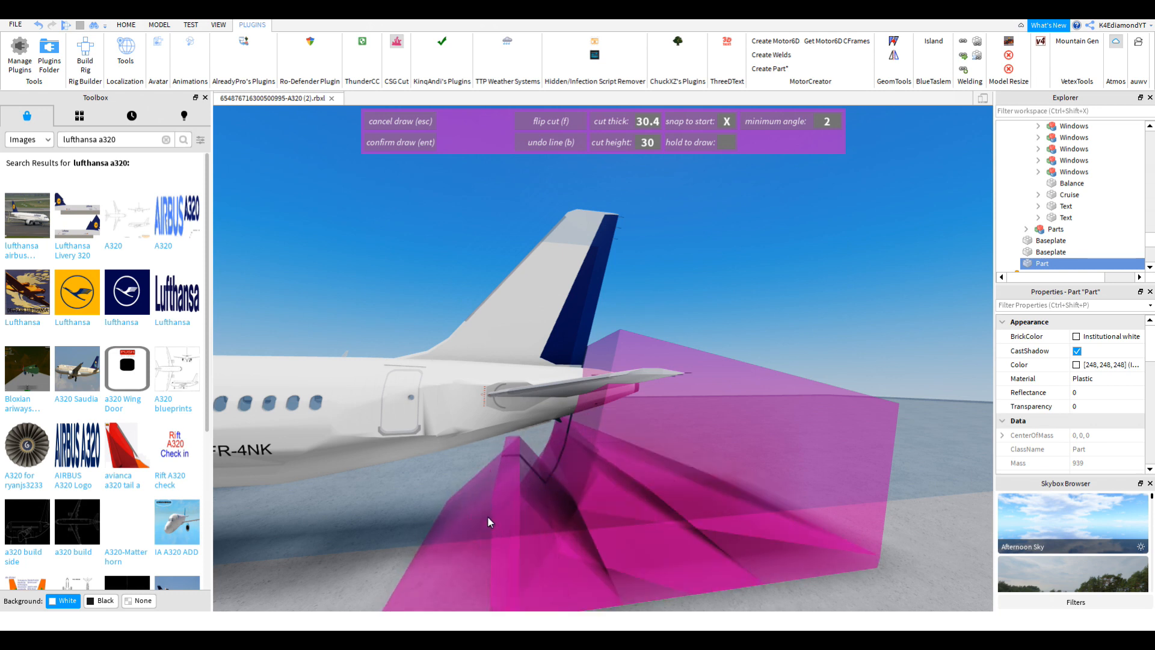
key("b")
key("b")
key("b")
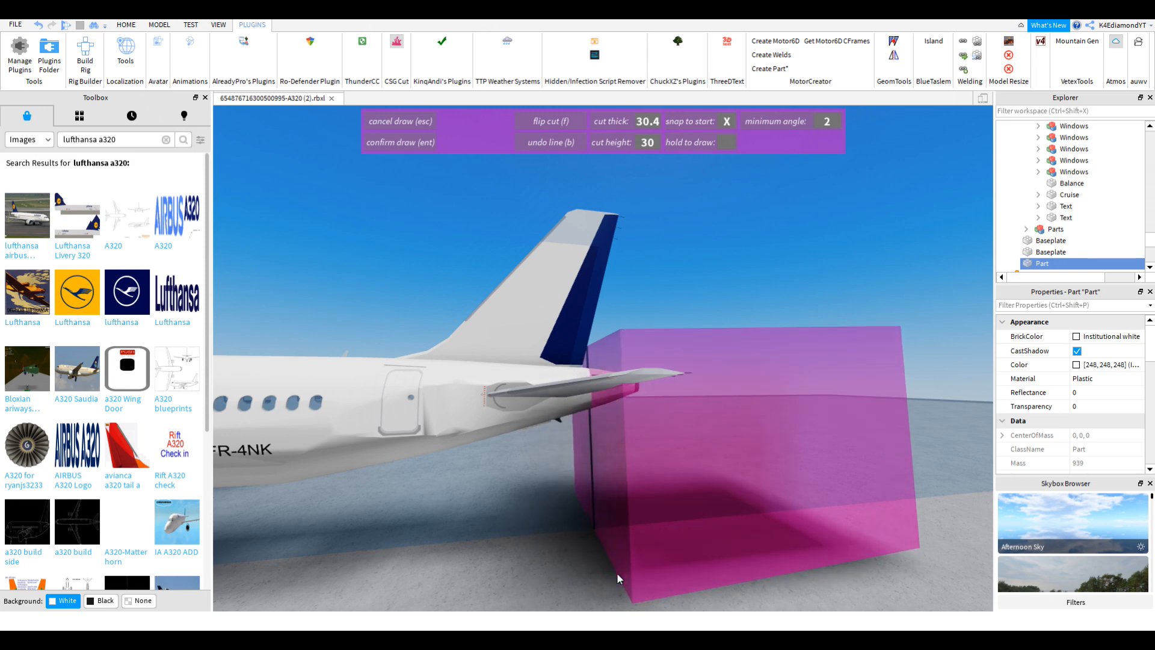
scroll(566, 553, "up", 3)
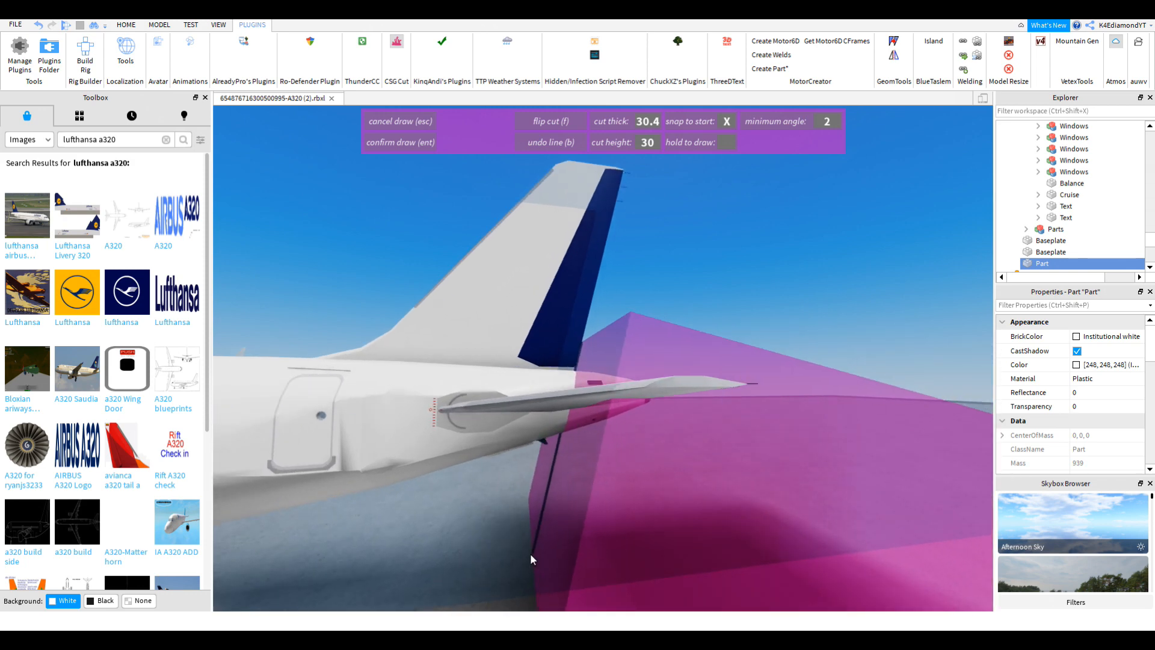
left_click(527, 553)
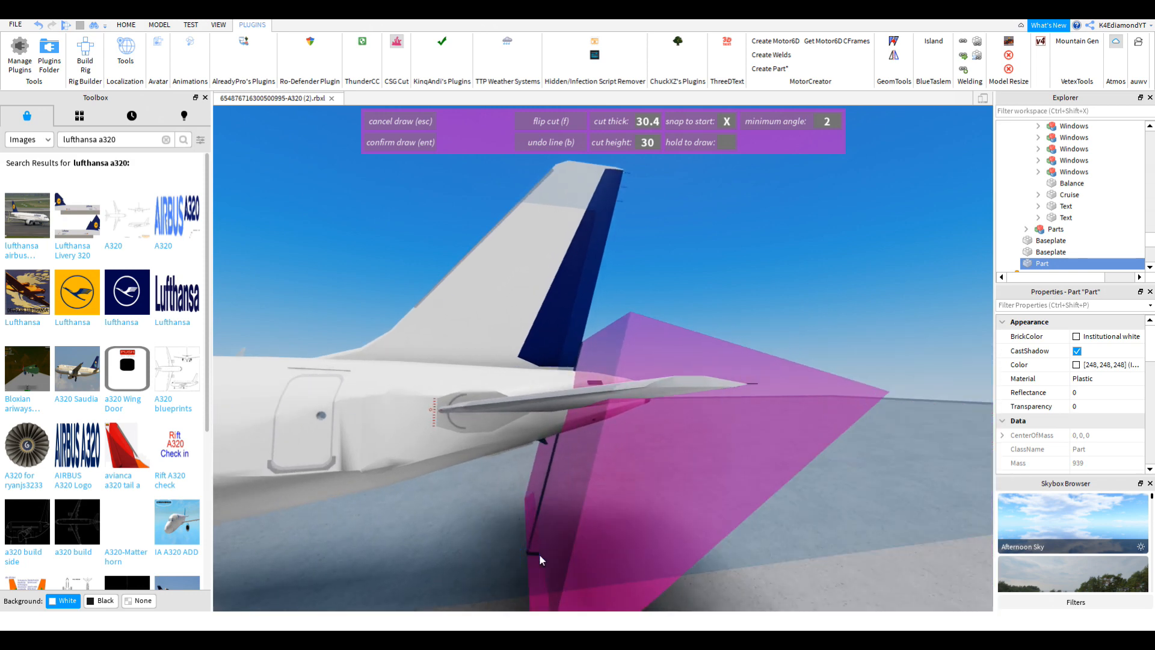
key("Return")
Step: Select the resulting CutParts wedge model and inspect it from several angles
left_click(399, 43)
key("s")
right_click_drag(844, 327, 845, 327)
left_click(734, 348)
key("w")
right_click_drag(735, 348, 737, 349)
Step: Open the Model tools and expand CutParts in the Explorer to reveal its Wedge
key("s")
left_click(157, 27)
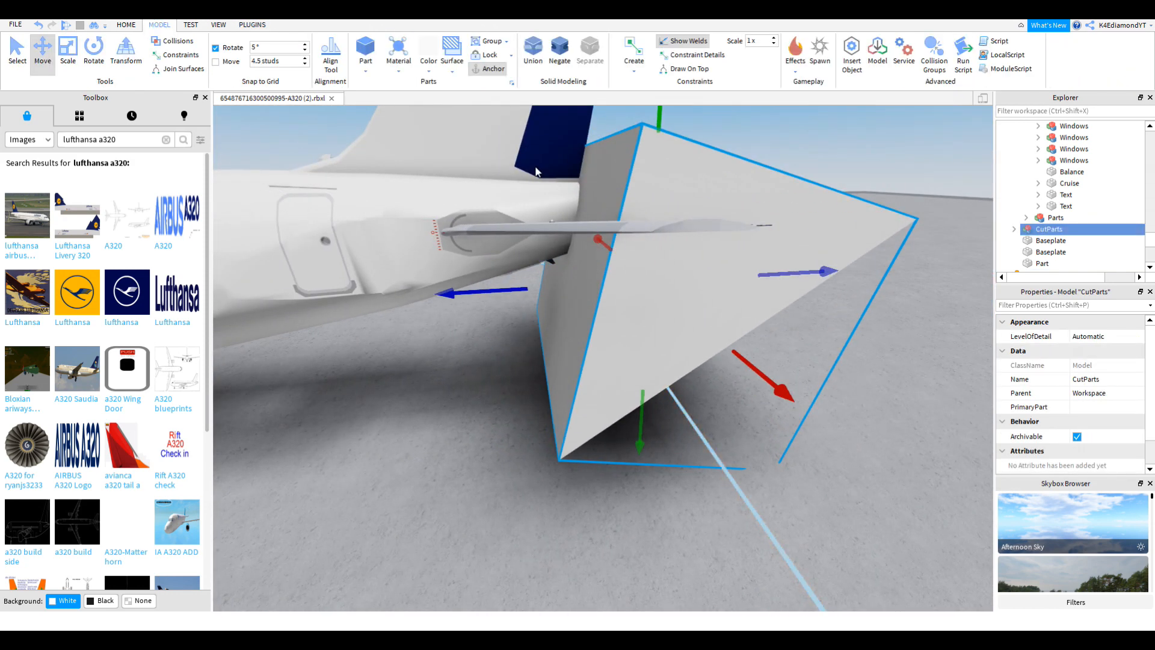
right_click_drag(684, 236, 688, 301)
key("w")
key("s")
key("w")
key("s")
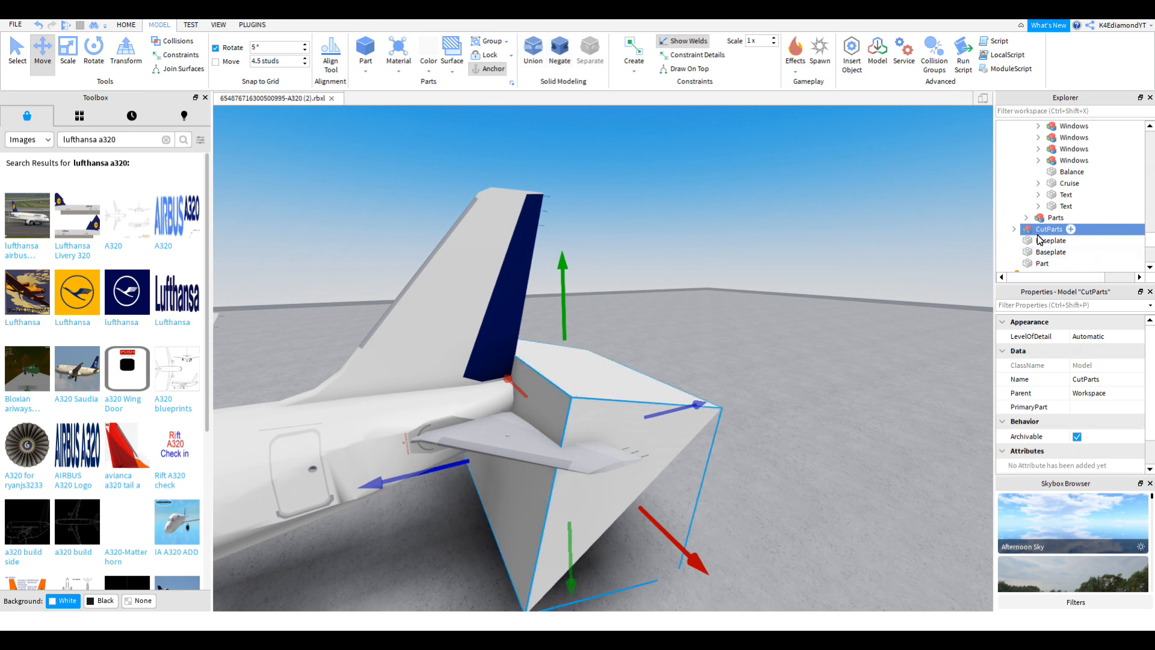
left_click(1014, 230)
Step: Try Negate on the Wedge, dismiss the failure error, then ungroup CutParts with Ctrl+U
left_click(560, 57)
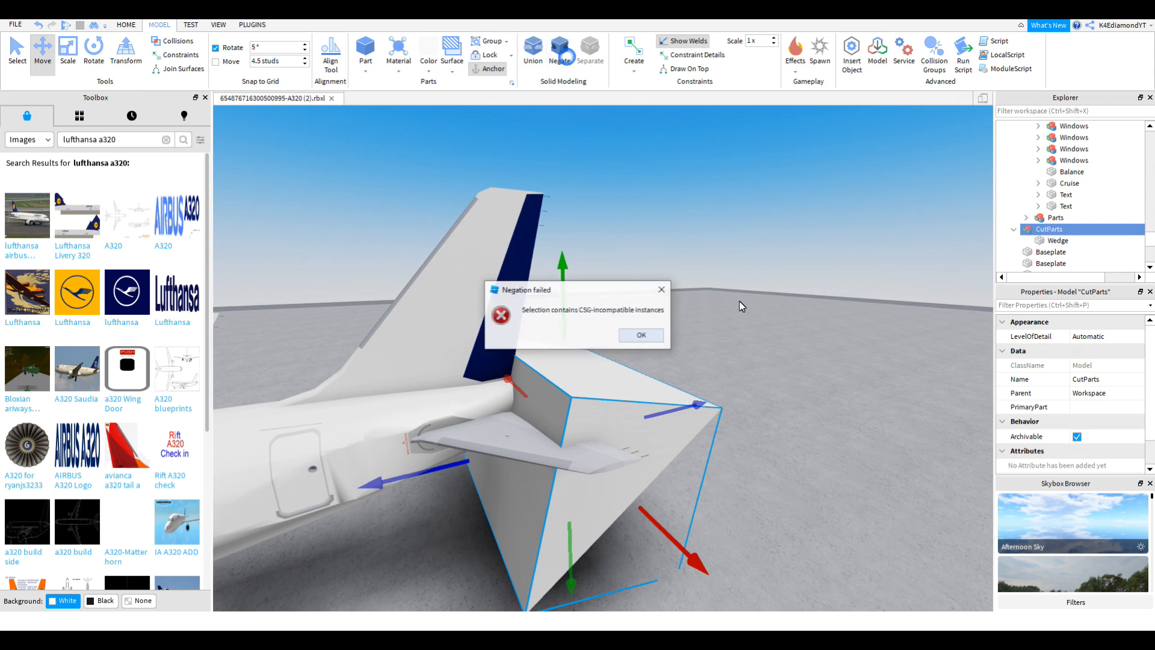
left_click(654, 335)
right_click_drag(738, 328, 713, 306)
scroll(716, 307, "up", 2)
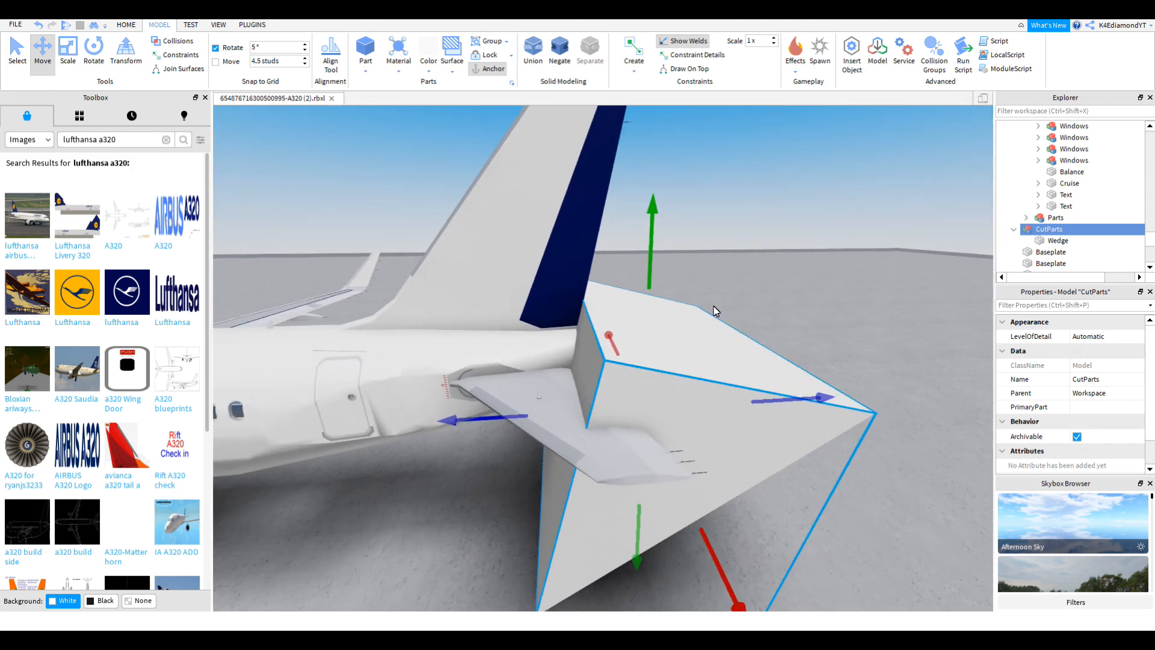
key("ctrl+u")
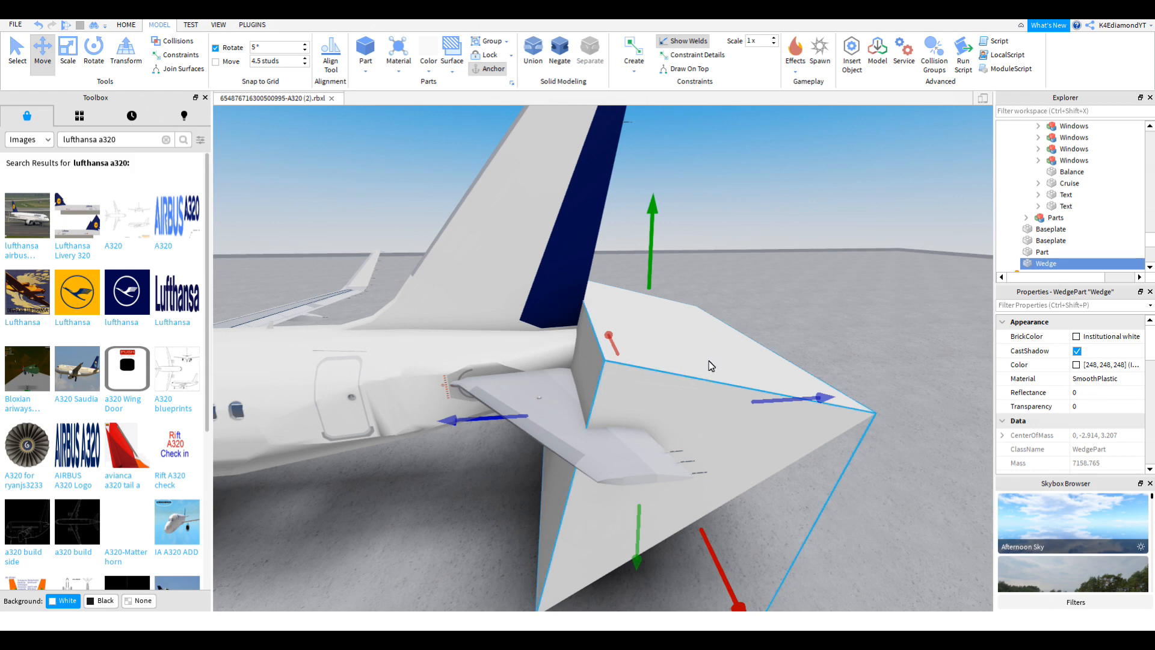
Step: Union the cut tail wedge and negate it into a translucent NegativePart
right_click_drag(719, 359, 707, 360)
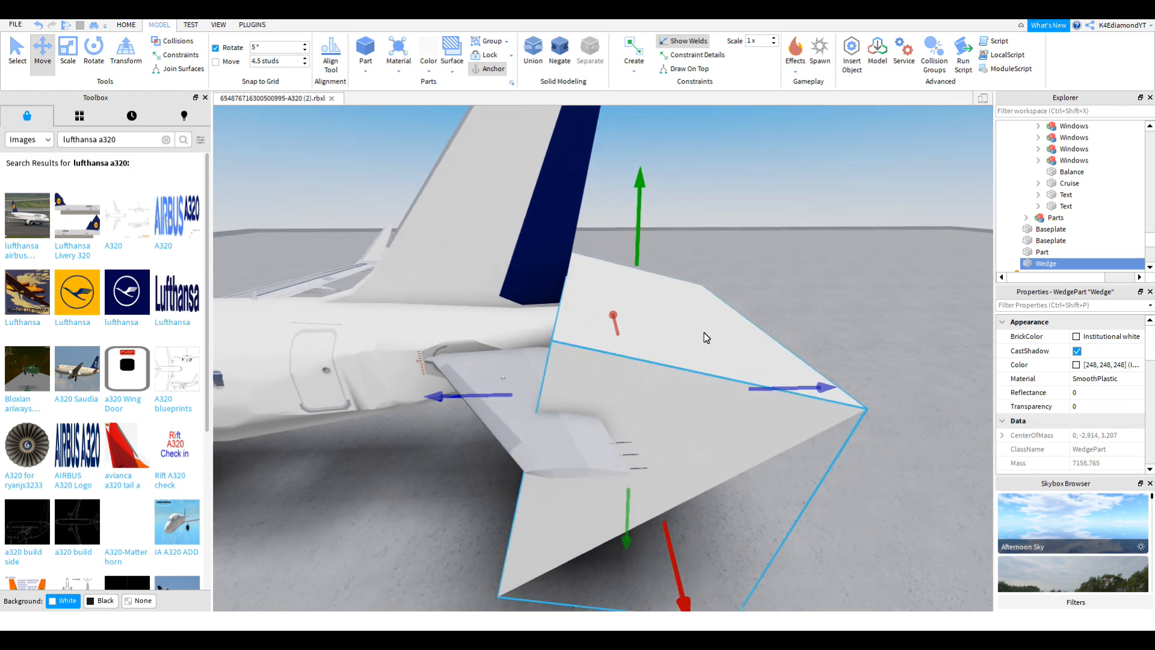
scroll(656, 374, "down", 1)
right_click_drag(655, 373, 637, 347)
scroll(712, 288, "up", 1)
scroll(653, 342, "up", 2)
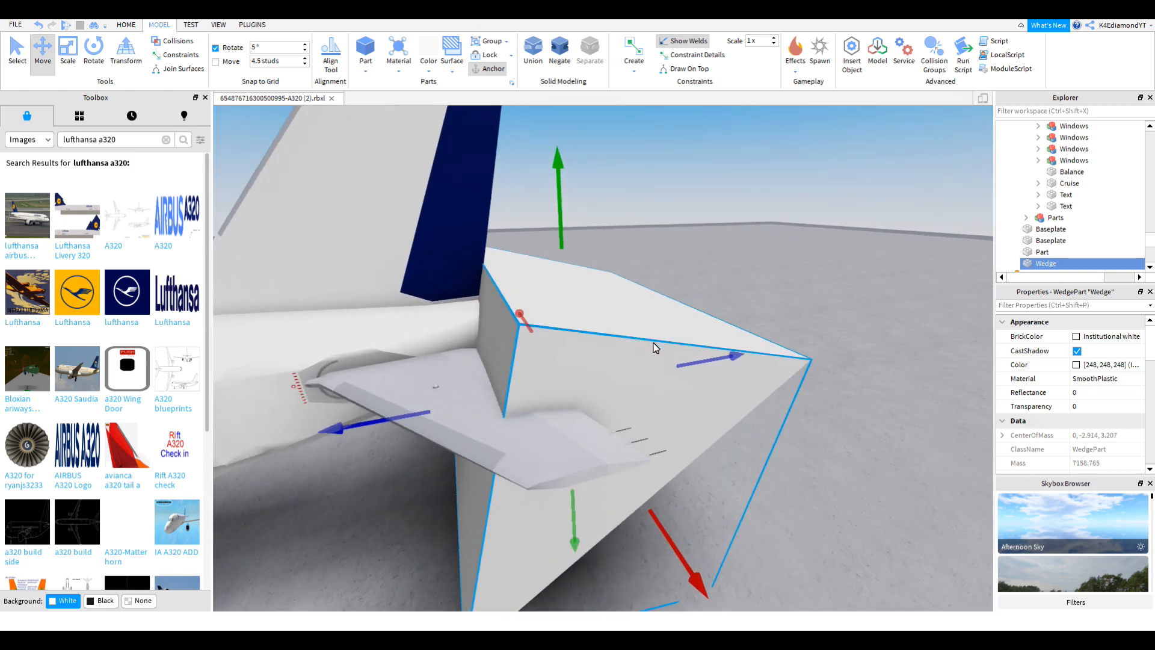
scroll(670, 275, "down", 3)
scroll(1067, 203, "down", 1)
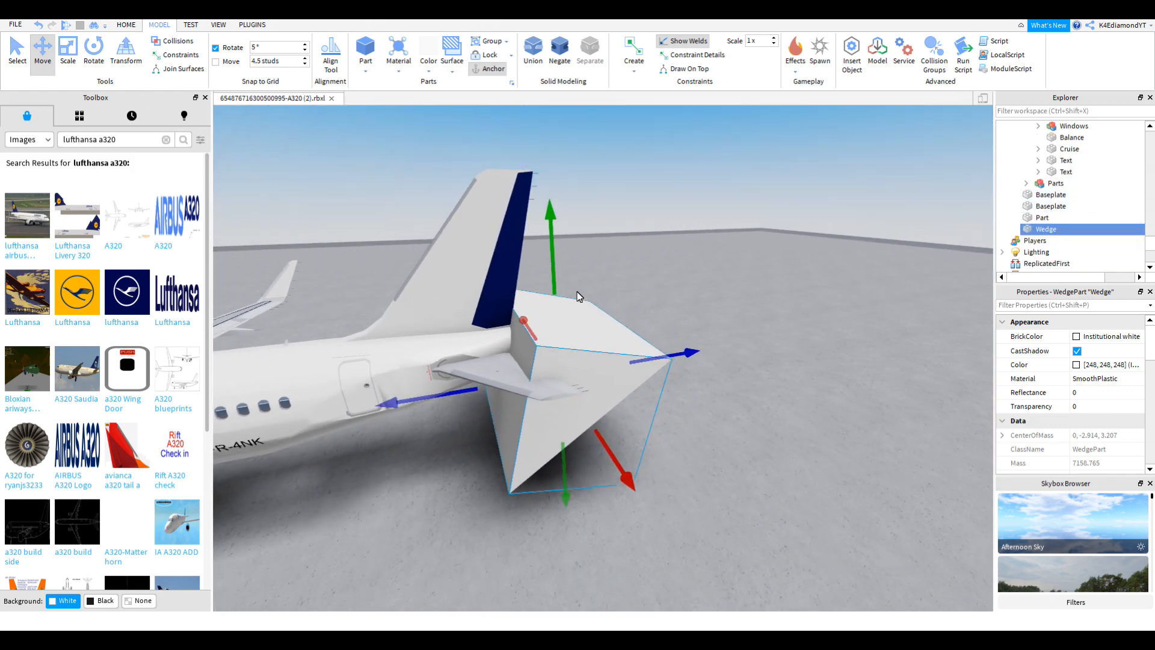
left_click(544, 63)
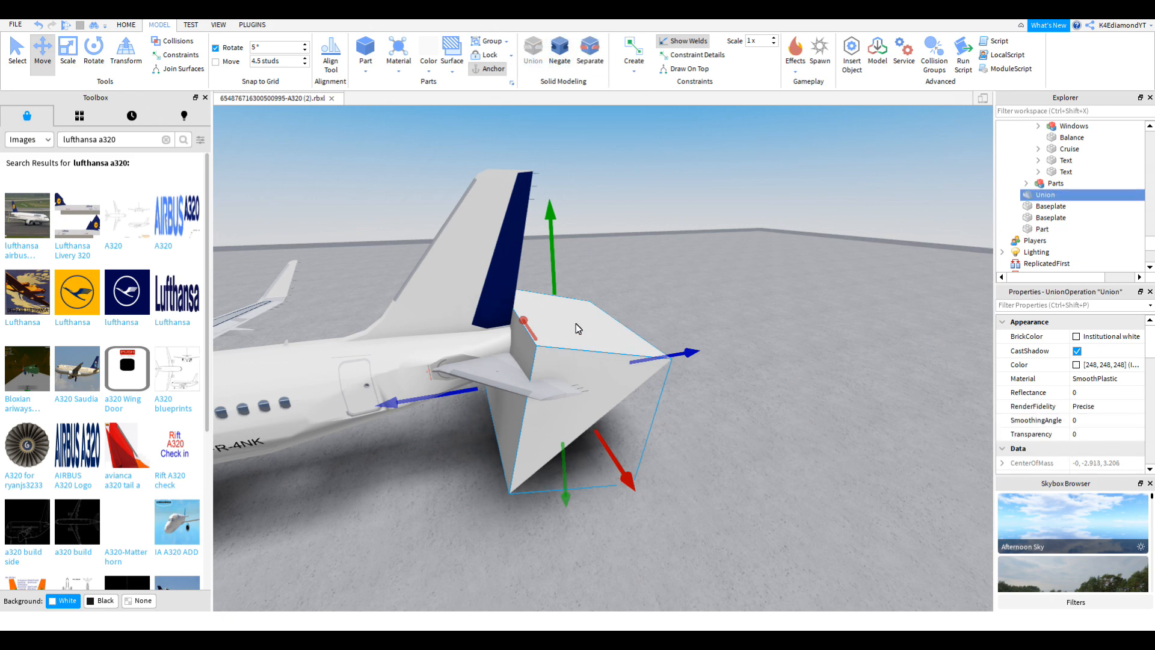
right_click_drag(630, 399, 584, 222)
left_click(559, 51)
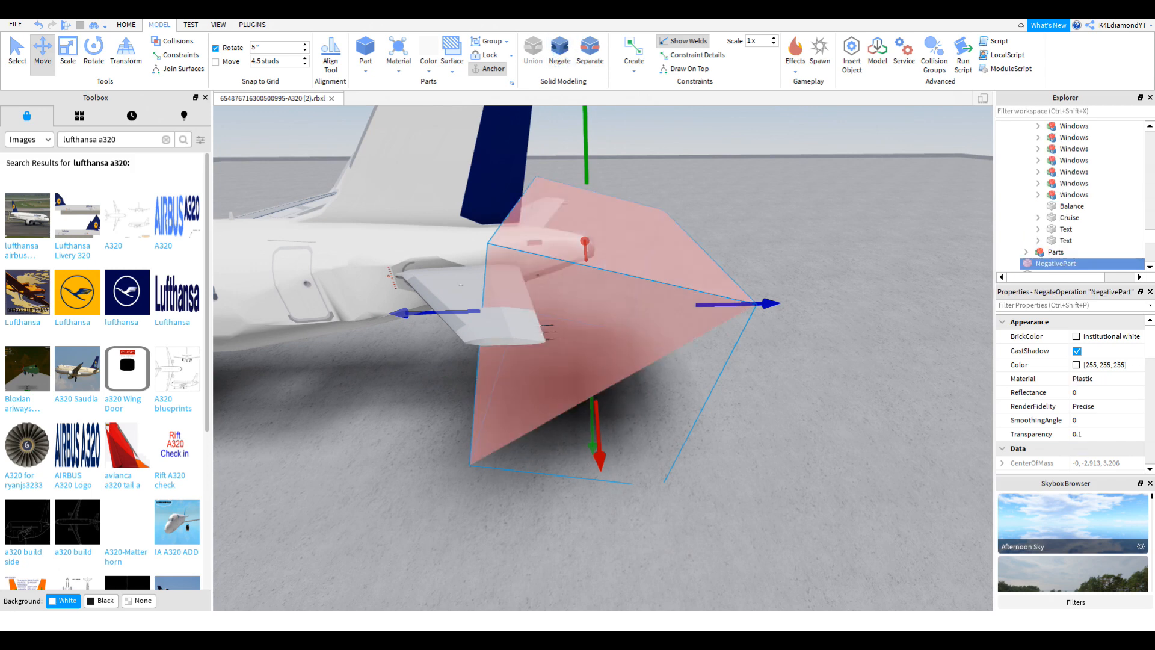
right_click_drag(774, 352, 736, 370)
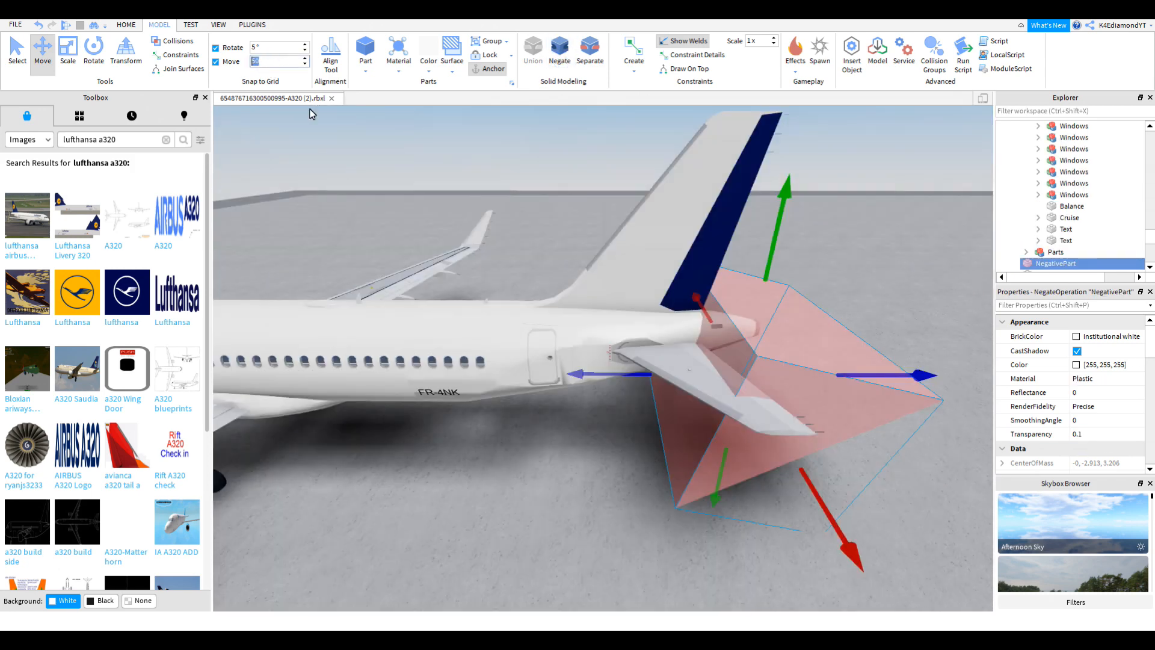
Step: Insert a new Part beside the tail and scale it into a long bar
right_click_drag(567, 286, 582, 291)
scroll(582, 291, "down", 2)
left_click(623, 353)
scroll(623, 353, "down", 2)
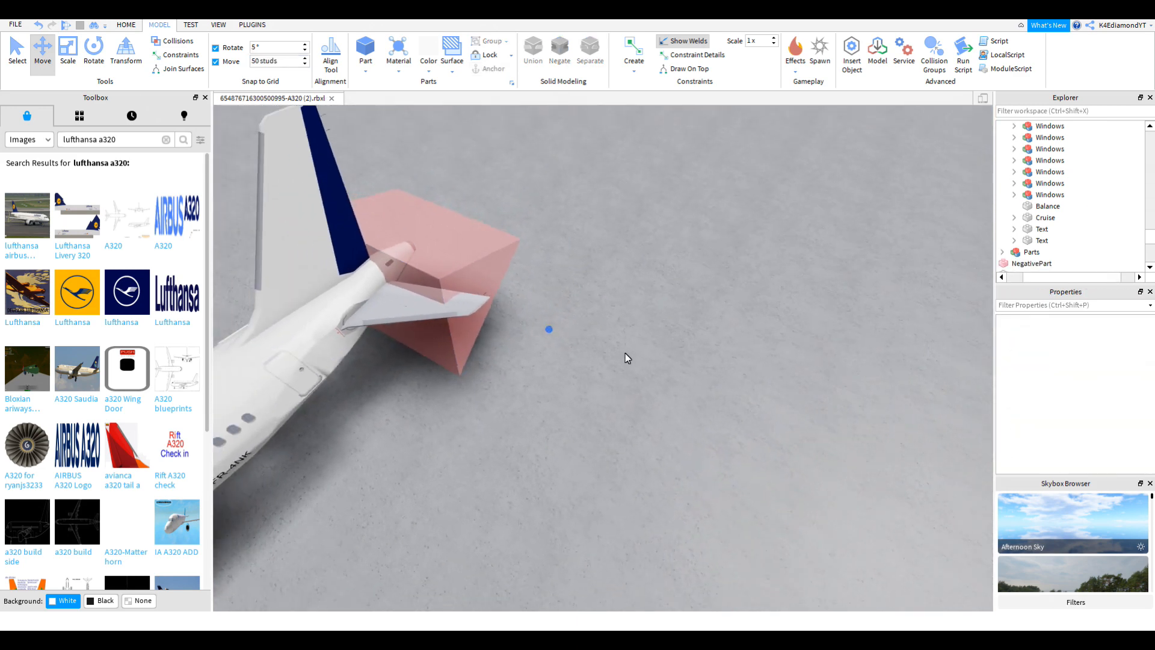
left_click(493, 283)
right_click_drag(493, 283, 701, 415)
scroll(702, 415, "up", 2)
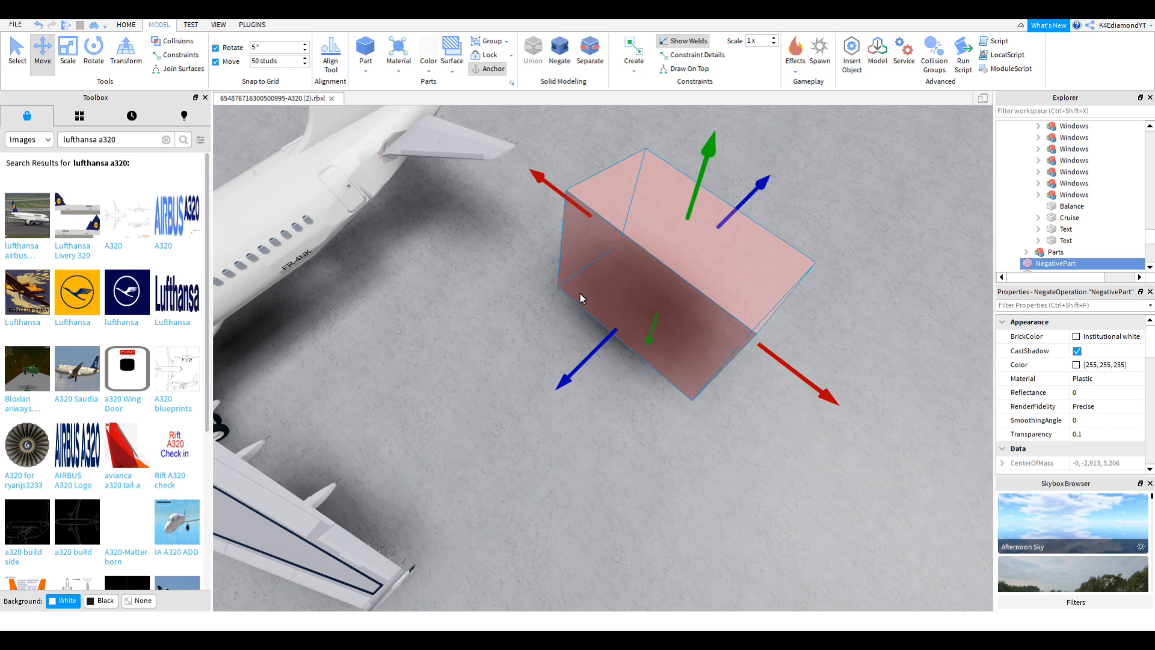
scroll(572, 287, "up", 3)
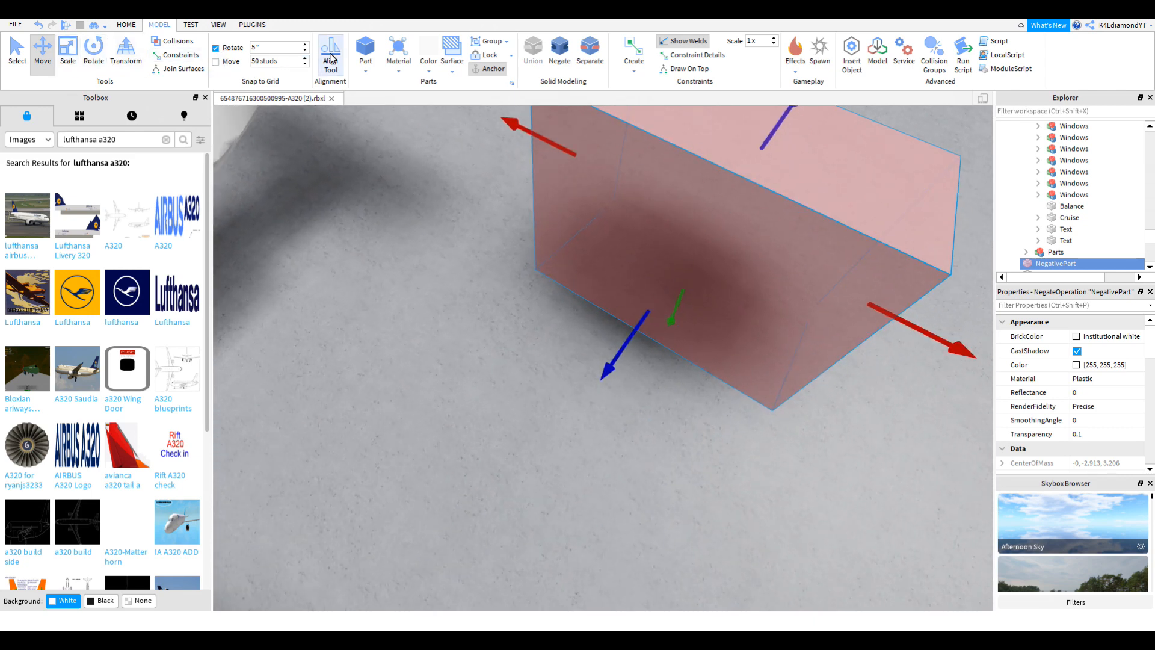
left_click(365, 52)
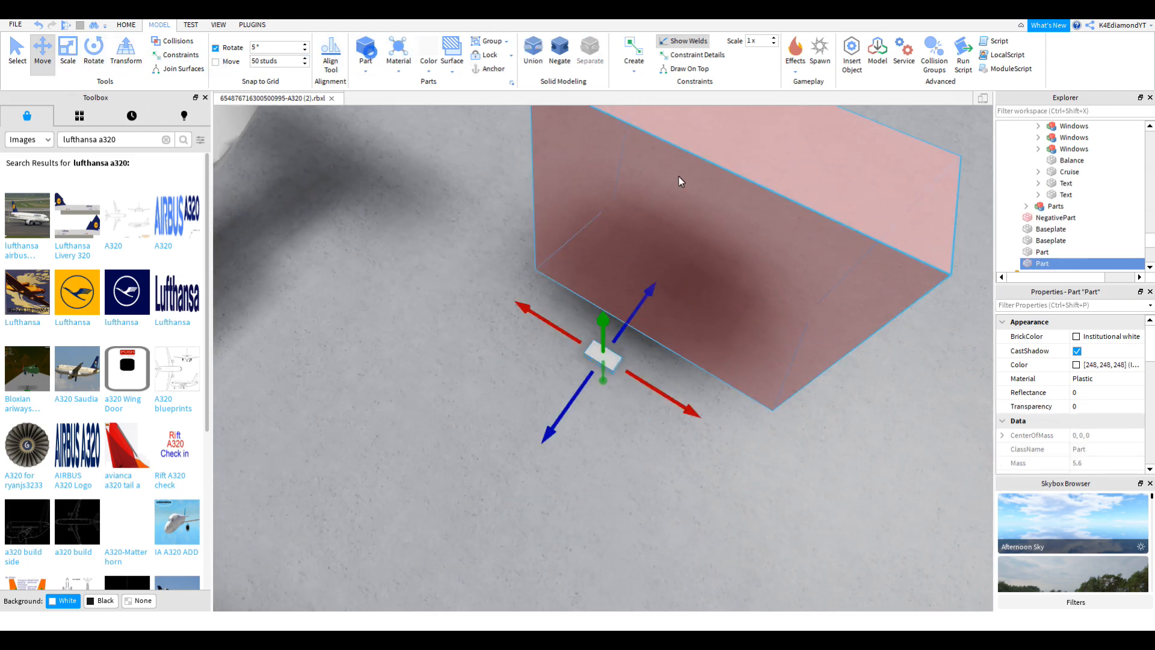
left_click(63, 52)
left_click_drag(621, 335, 663, 275)
right_click_drag(662, 274, 663, 275)
left_click_drag(663, 275, 681, 313)
right_click_drag(662, 275, 663, 271)
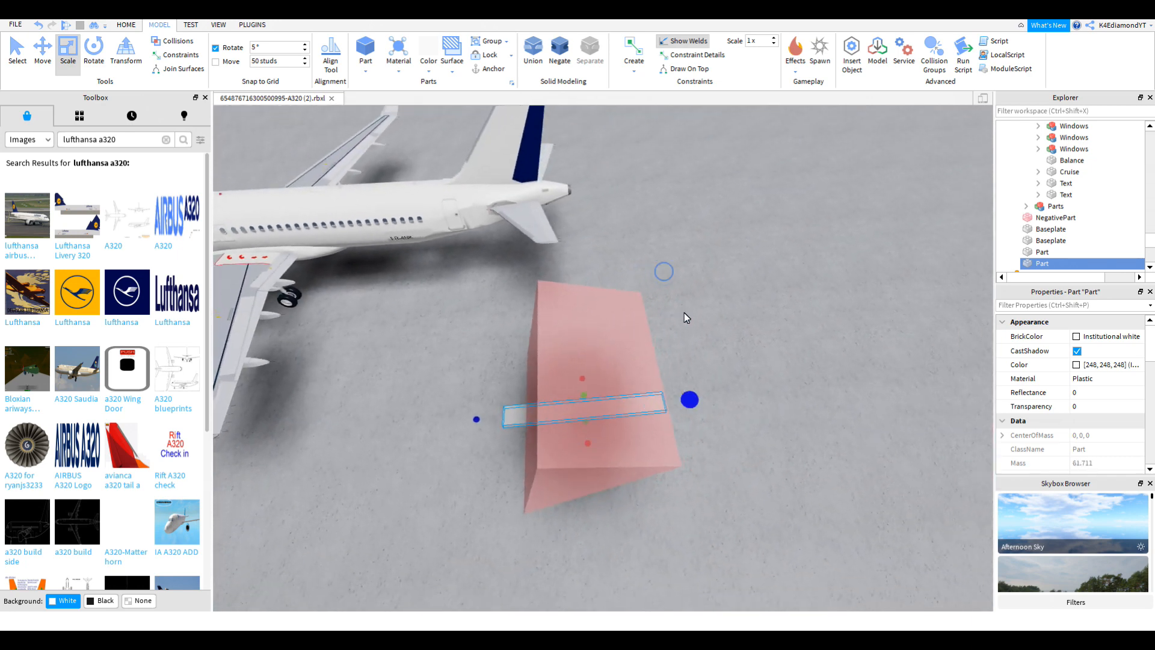
left_click_drag(680, 313, 782, 370)
Step: Enlarge the bar into a tall, wide wall-like block and stretch it much longer
left_click_drag(632, 380, 617, 87)
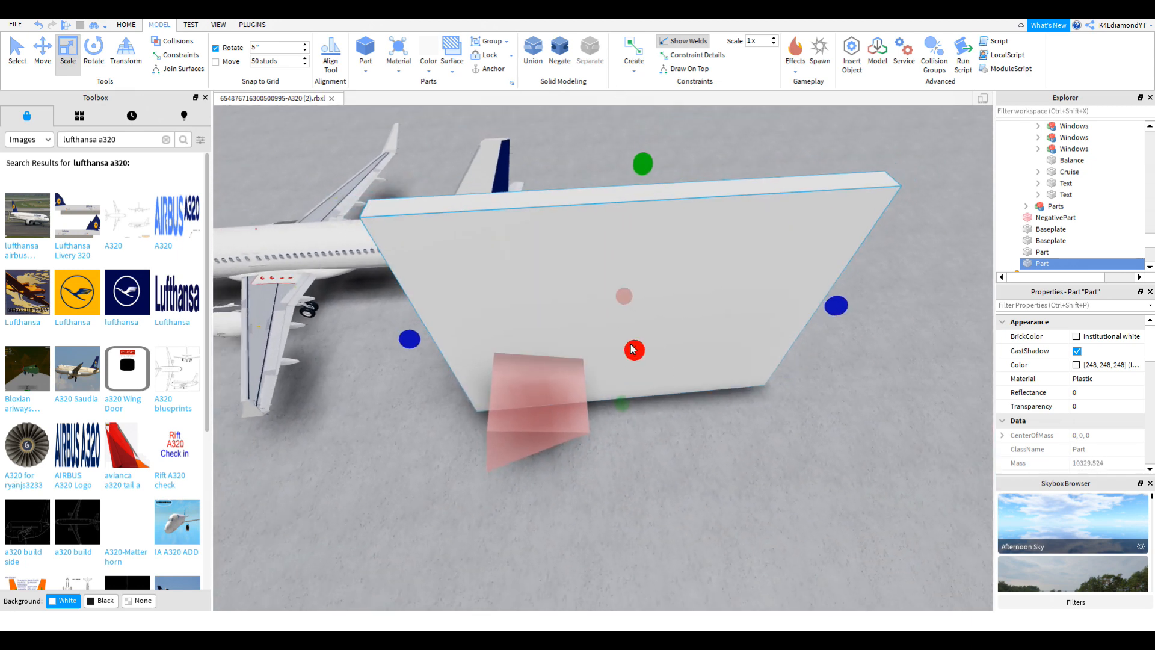
right_click_drag(644, 413, 644, 414)
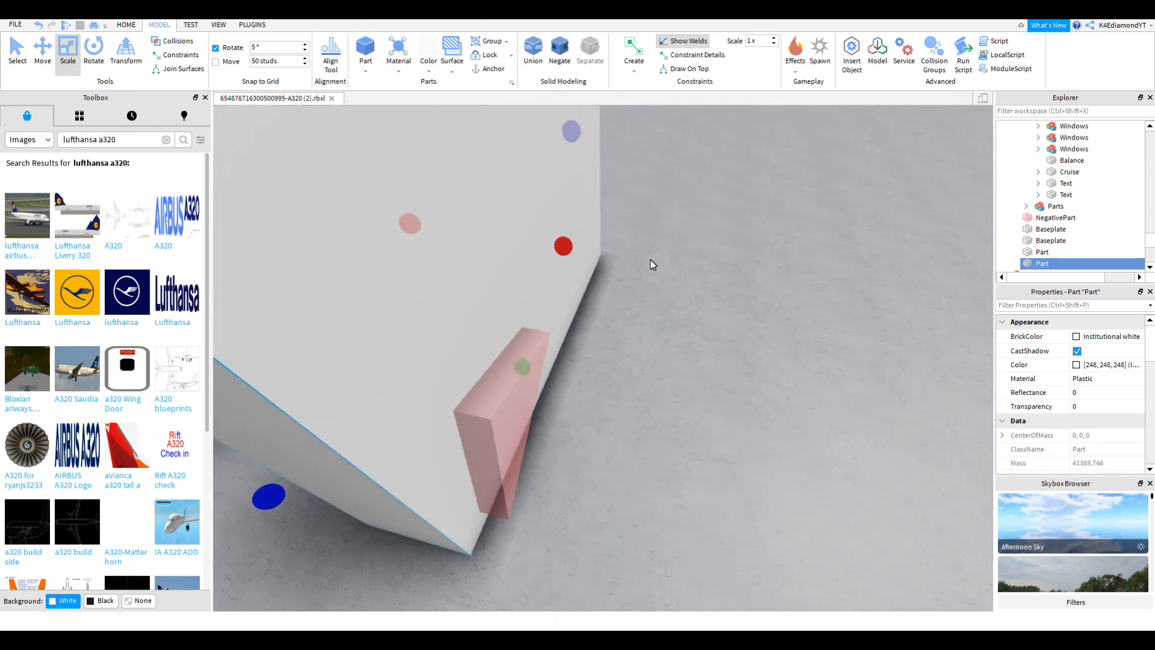
mouse_move(571, 243)
left_mouse_down()
mouse_move(605, 261)
mouse_move(590, 247)
left_mouse_up()
right_click_drag(515, 412, 516, 412)
left_click_drag(521, 366, 471, 395)
right_click_drag(471, 395, 594, 414)
left_click_drag(594, 414, 791, 346)
right_click_drag(790, 347, 778, 322)
right_click_drag(723, 355, 458, 427)
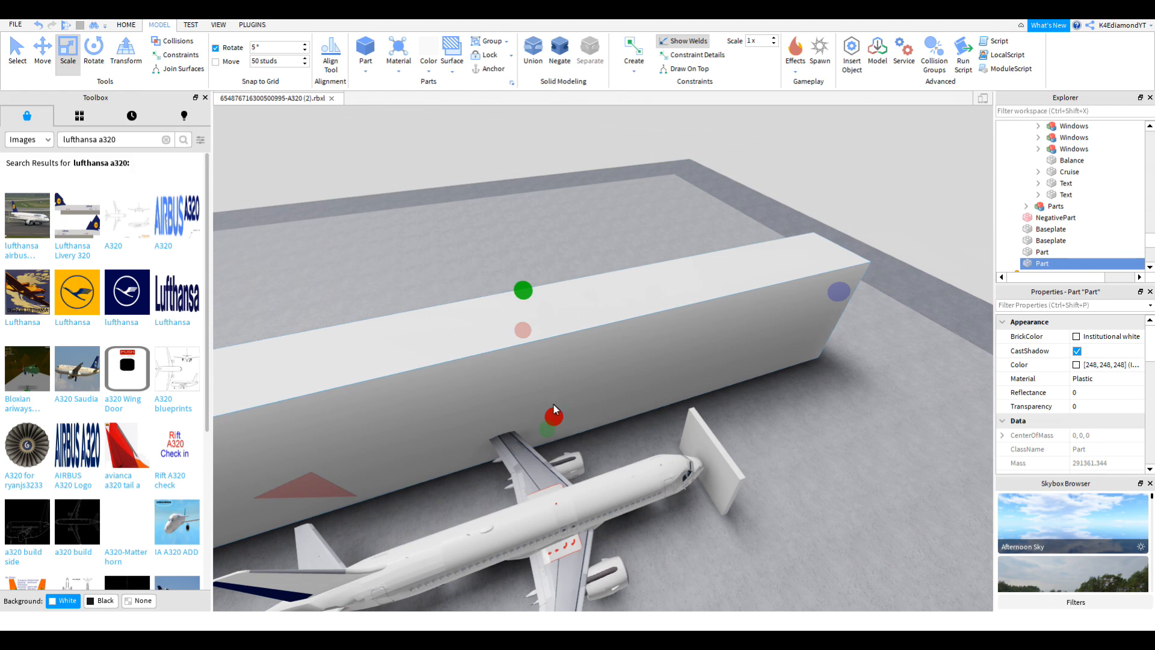
Step: Select the red wedge cutter near the tail and duplicate it with Ctrl+D
right_click_drag(568, 410, 569, 409)
key("w")
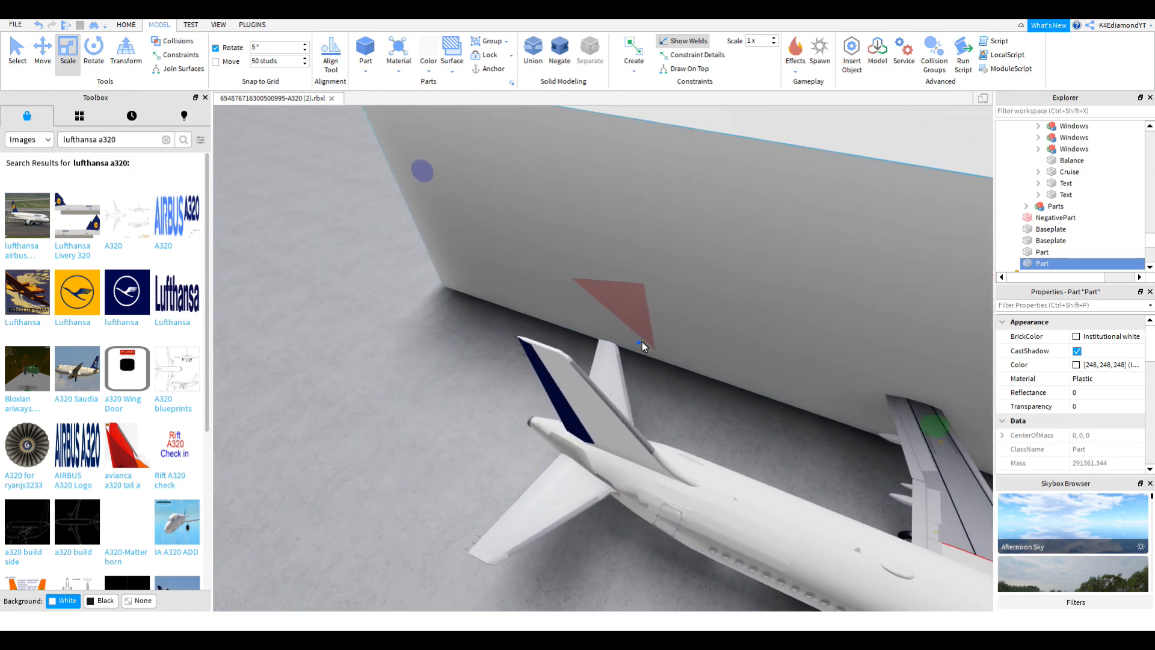
right_click_drag(640, 343, 639, 344)
key("s")
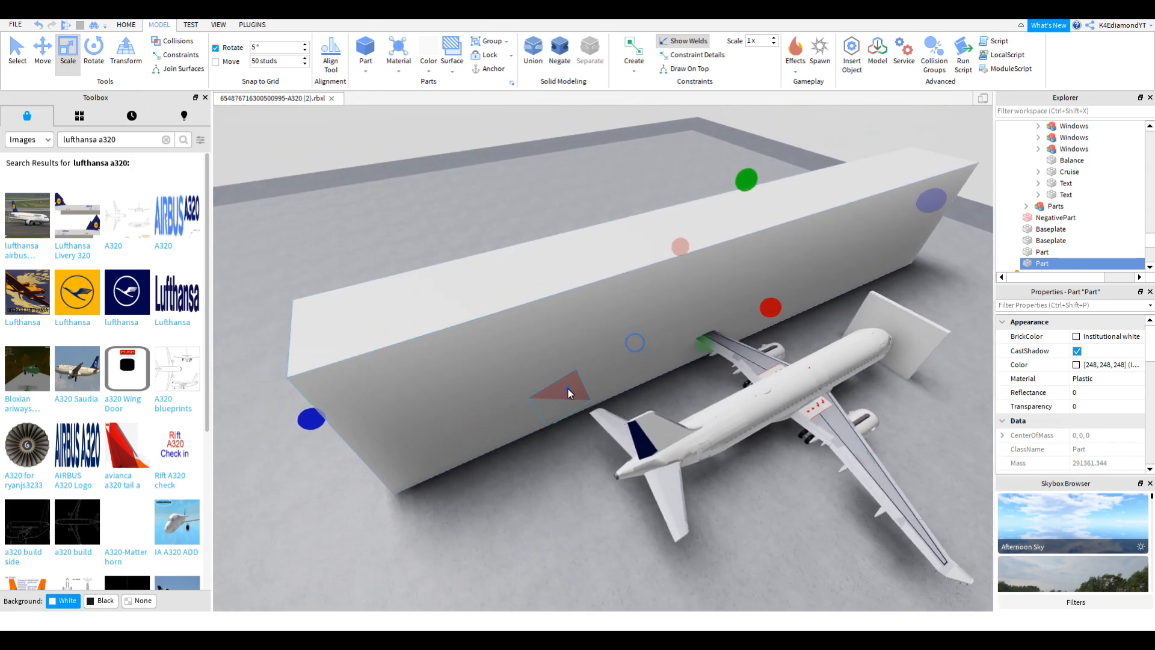
left_click(568, 389)
key("ctrl+d")
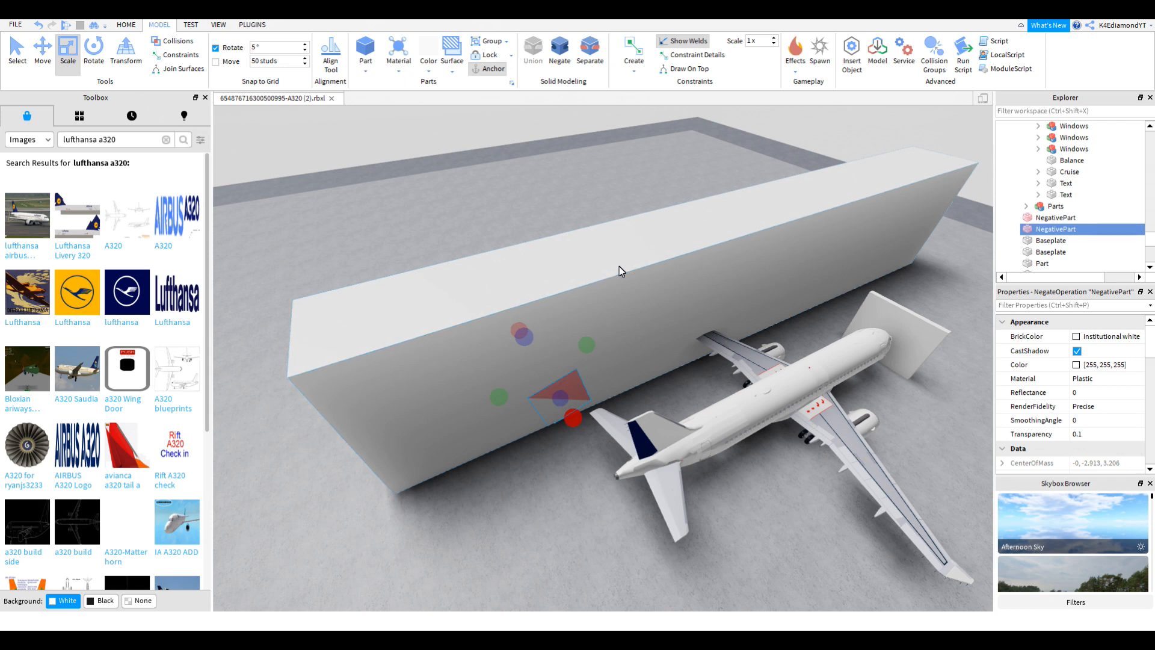
Step: Select the wedge copy together with the long block and union them
key("ctrl+1")
key("ctrl+1")
left_click(603, 273)
left_click(52, 59)
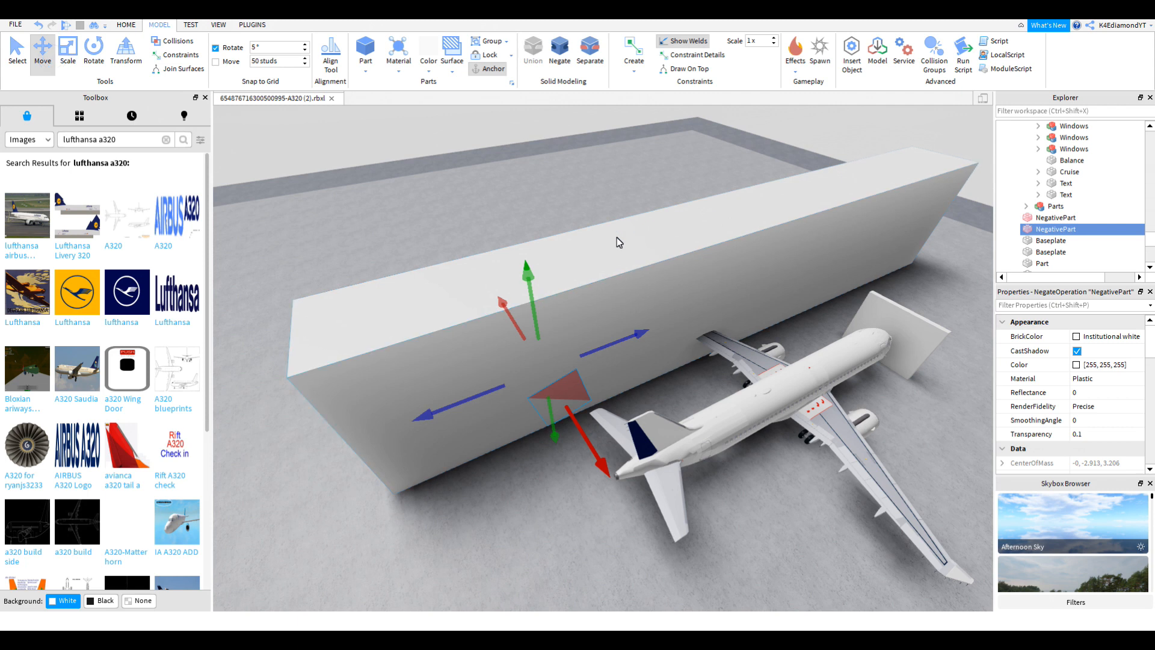
key("ctrl+2")
left_click(608, 267, "ctrl")
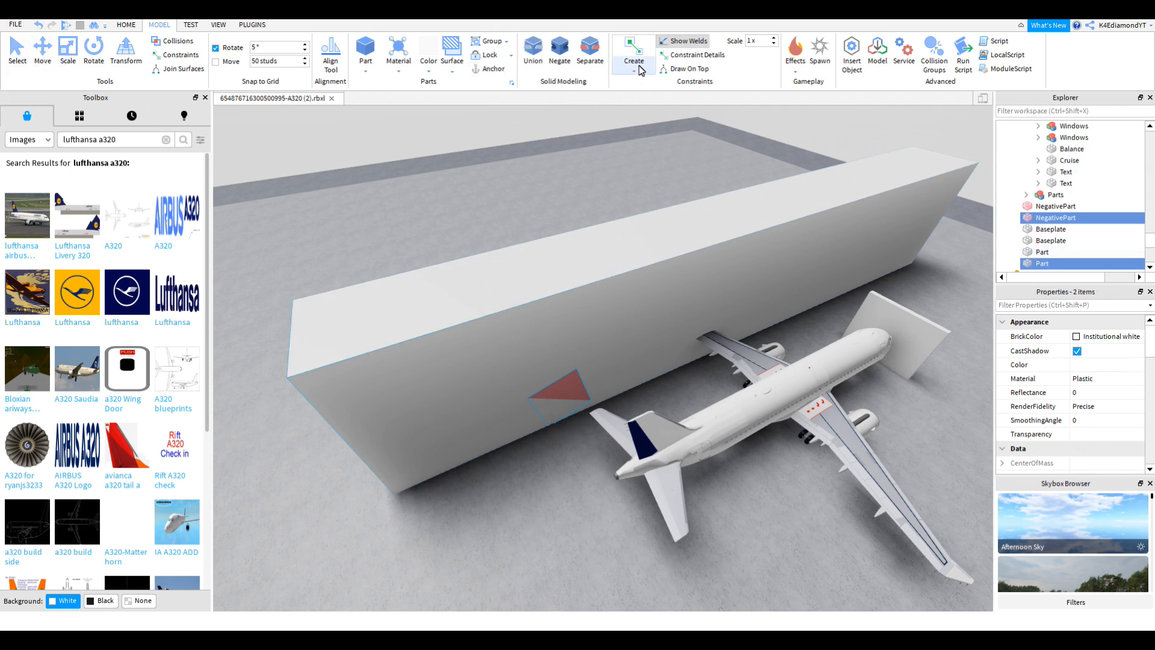
left_click(533, 48)
Step: Slide the union back along its length and negate it into a red cutter
left_click(50, 55)
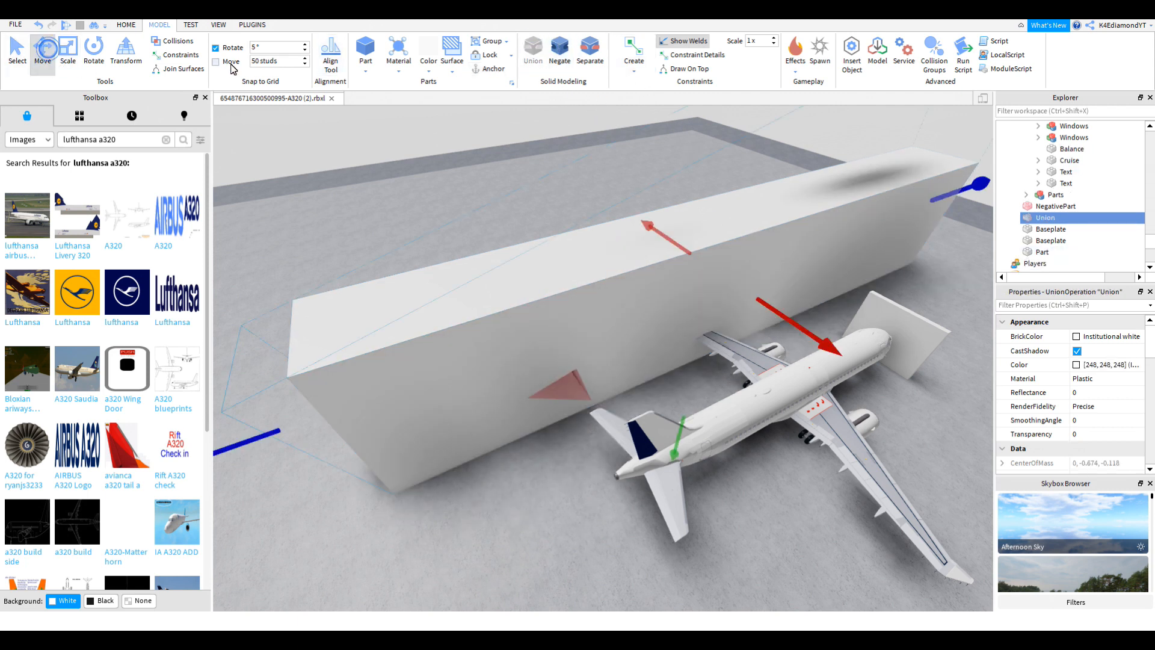
left_click_drag(808, 337, 708, 291)
right_click_drag(530, 376, 533, 376)
right_click_drag(594, 252, 595, 105)
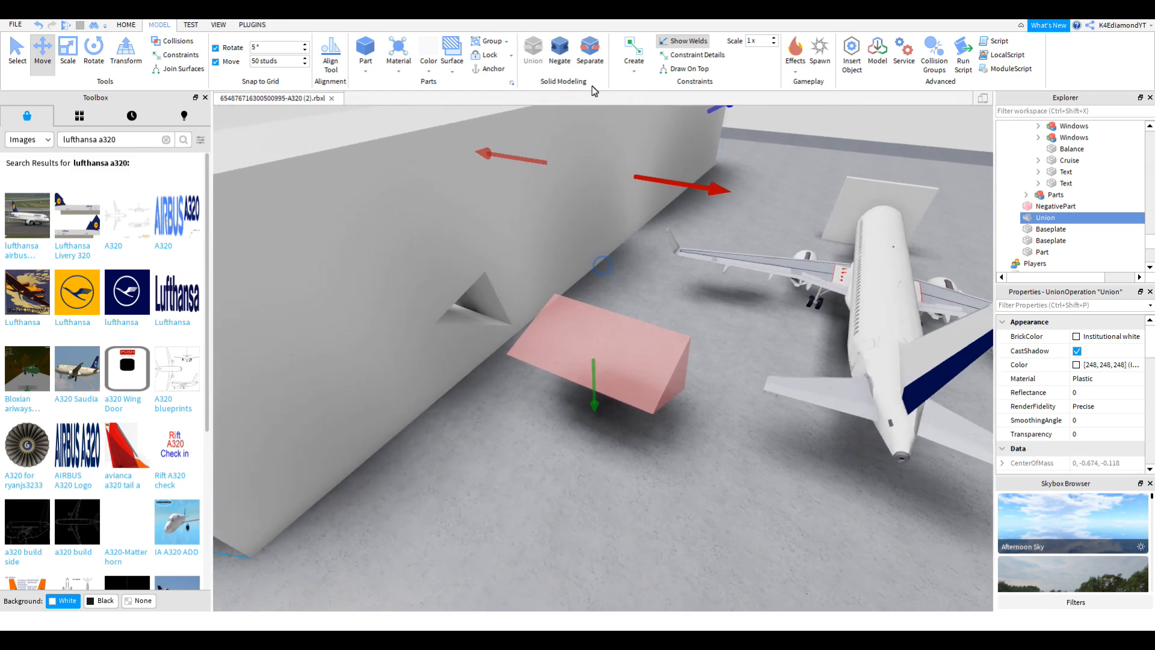
left_click(563, 59)
Step: Select both negative cutters and duplicate them repeatedly with Ctrl+D
right_click_drag(735, 344, 641, 358)
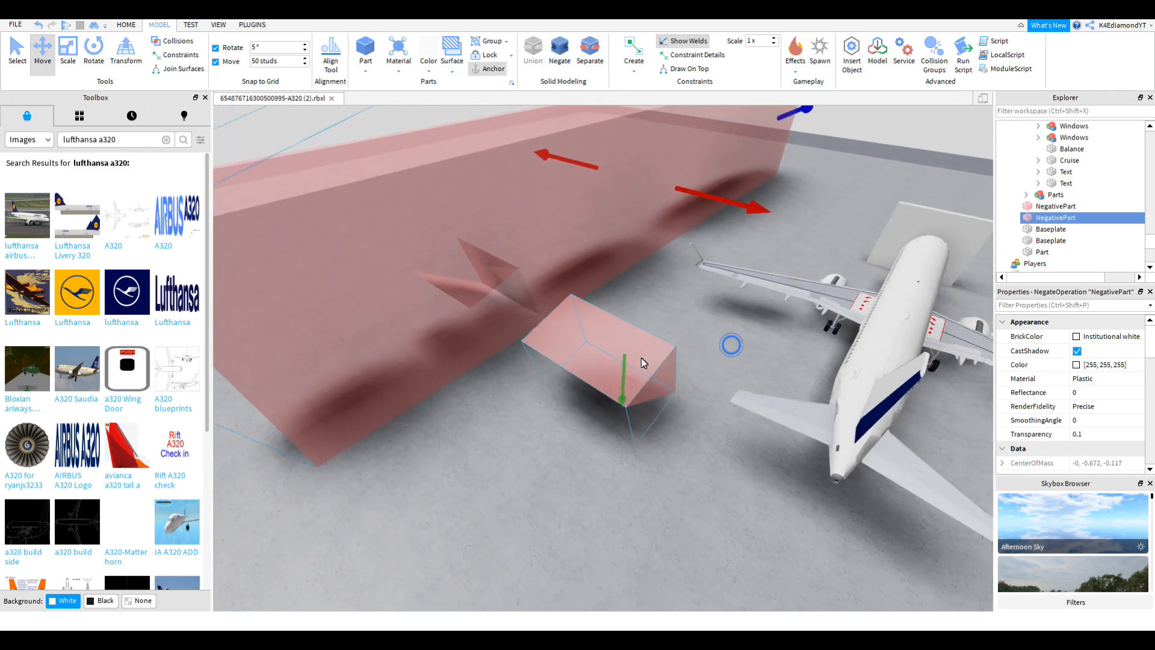
key("ctrl+1")
left_click(639, 353, "ctrl")
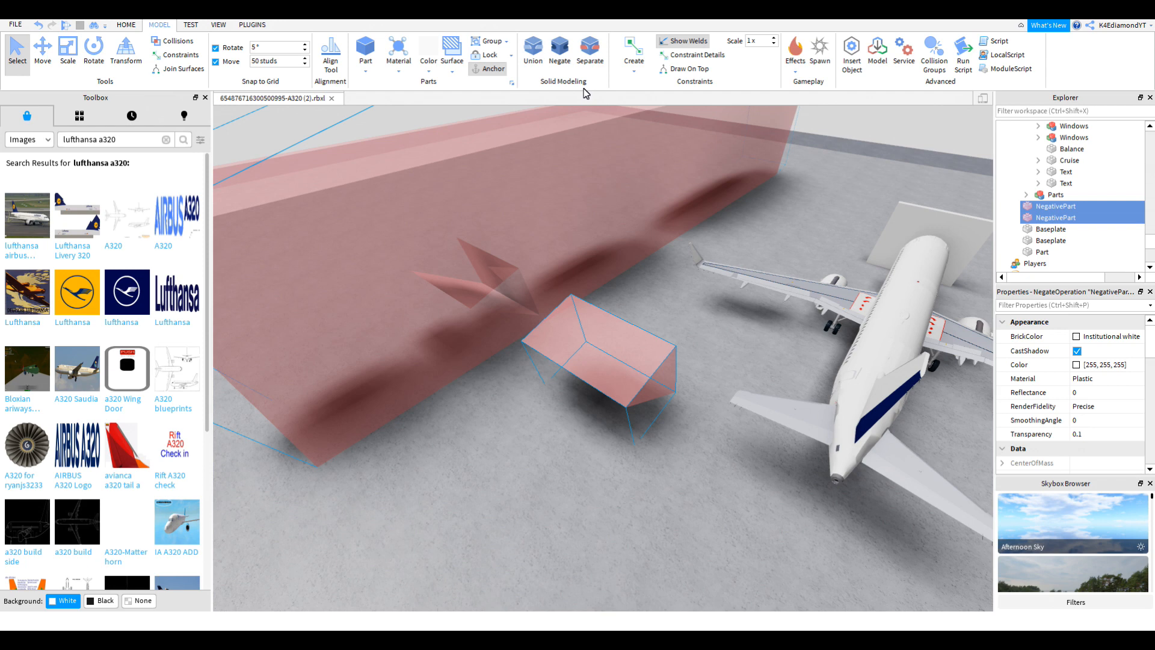
key("ctrl+d")
key("ctrl+d")
key("ctrl+d")
key("ctrl+d")
key("ctrl+d")
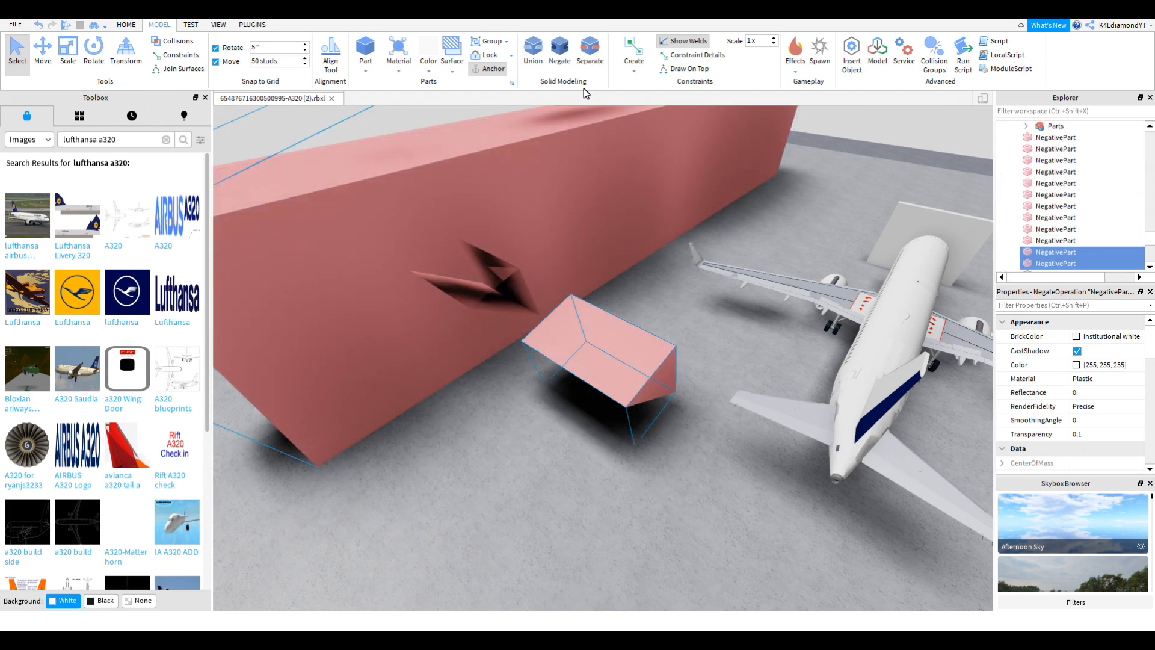
left_click(683, 424)
key("w")
right_click_drag(683, 424, 654, 407)
key("s")
key("w")
right_click_drag(505, 323, 503, 324)
key("s")
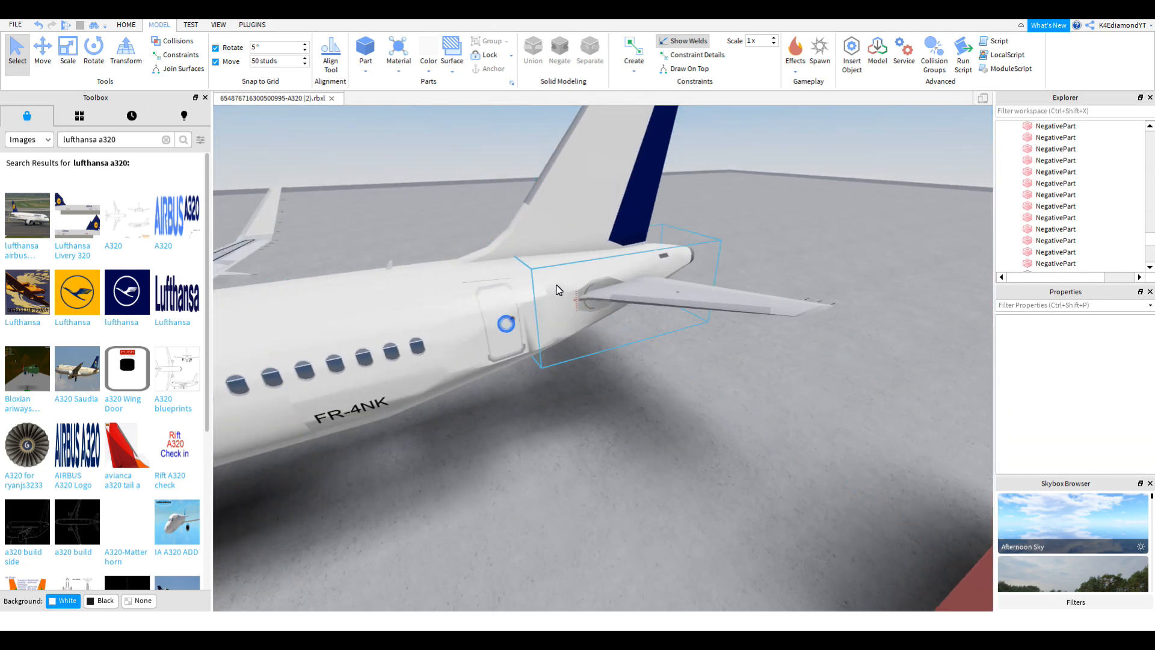
left_click(557, 288, "alt")
right_click_drag(561, 289, 566, 288)
key("s")
left_click(35, 51)
left_click(34, 51)
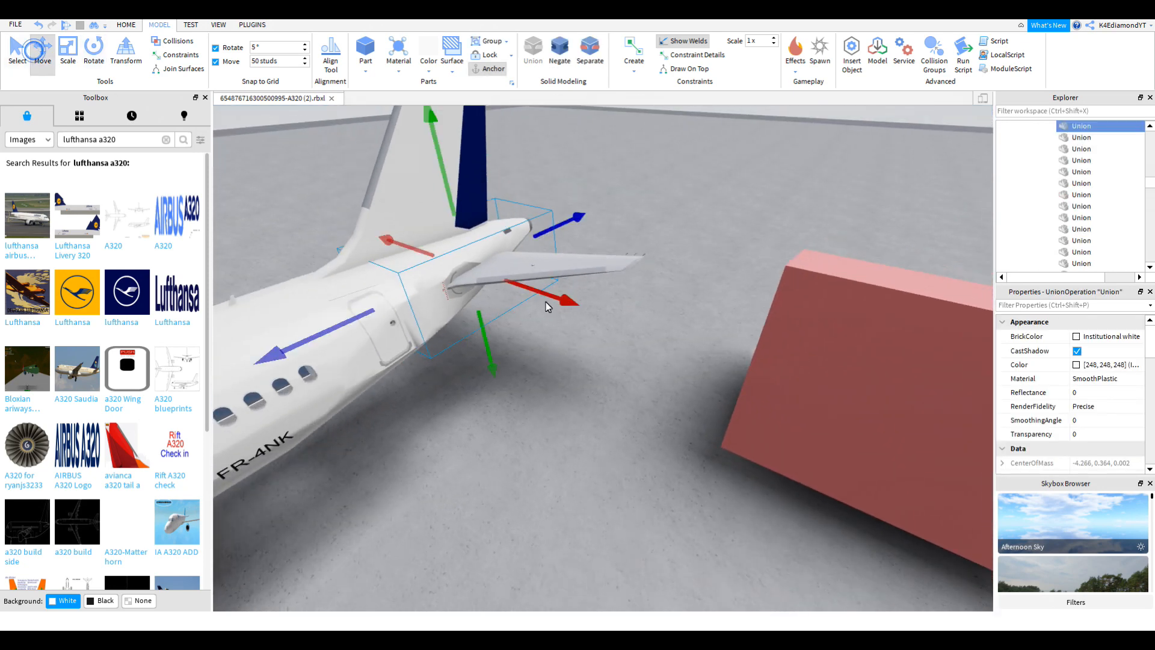
left_click(615, 312)
left_click(453, 278)
left_click(650, 328)
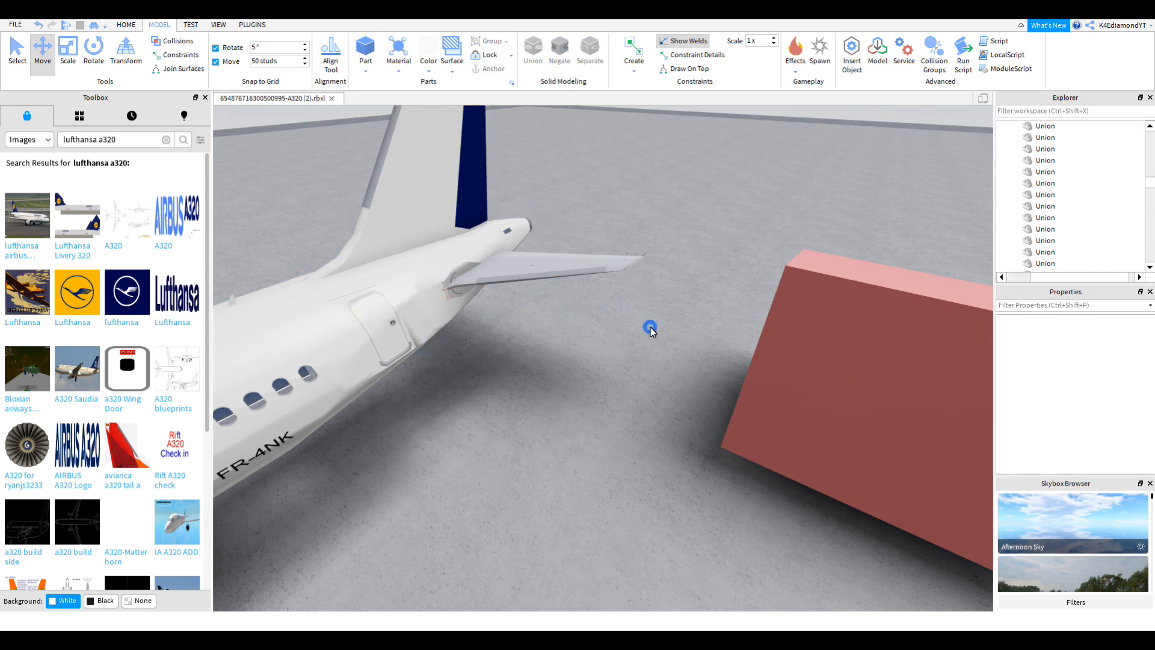
right_click_drag(549, 270, 561, 261)
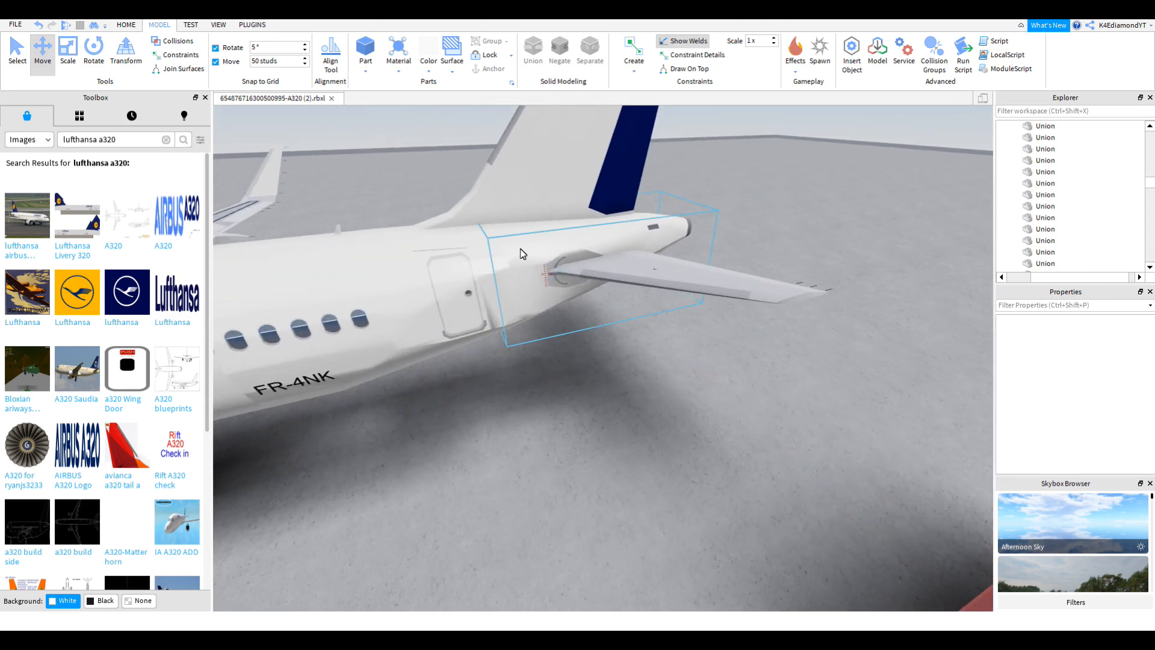
right_click_drag(706, 239, 706, 240)
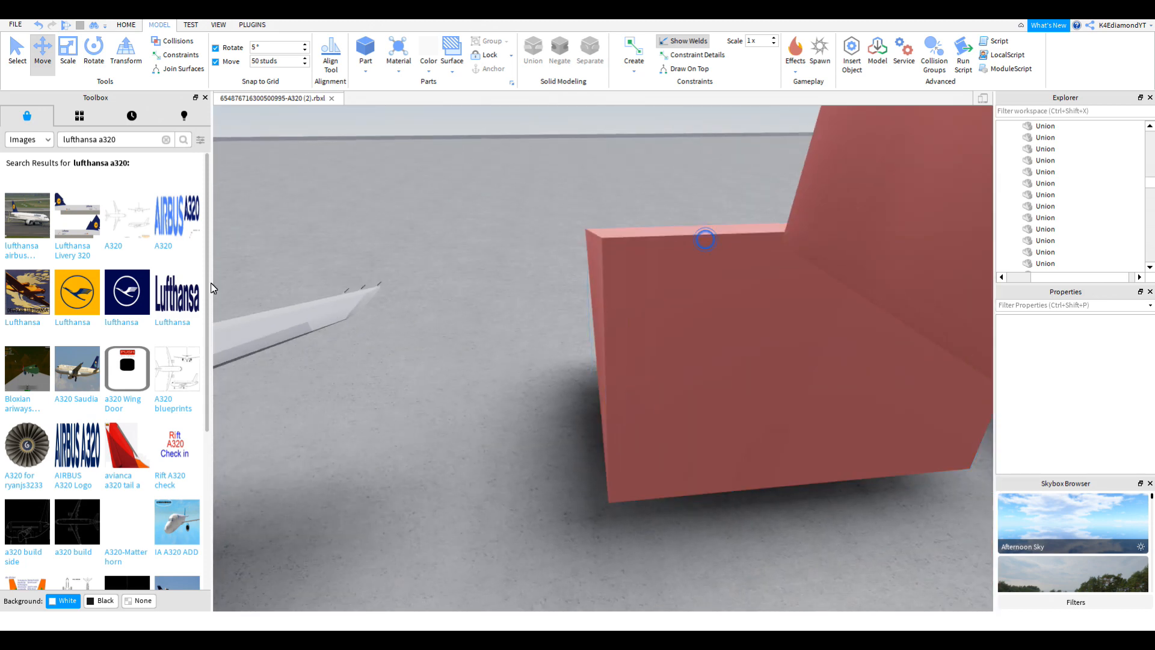
right_click_drag(591, 308, 591, 308)
right_click_drag(583, 240, 583, 240)
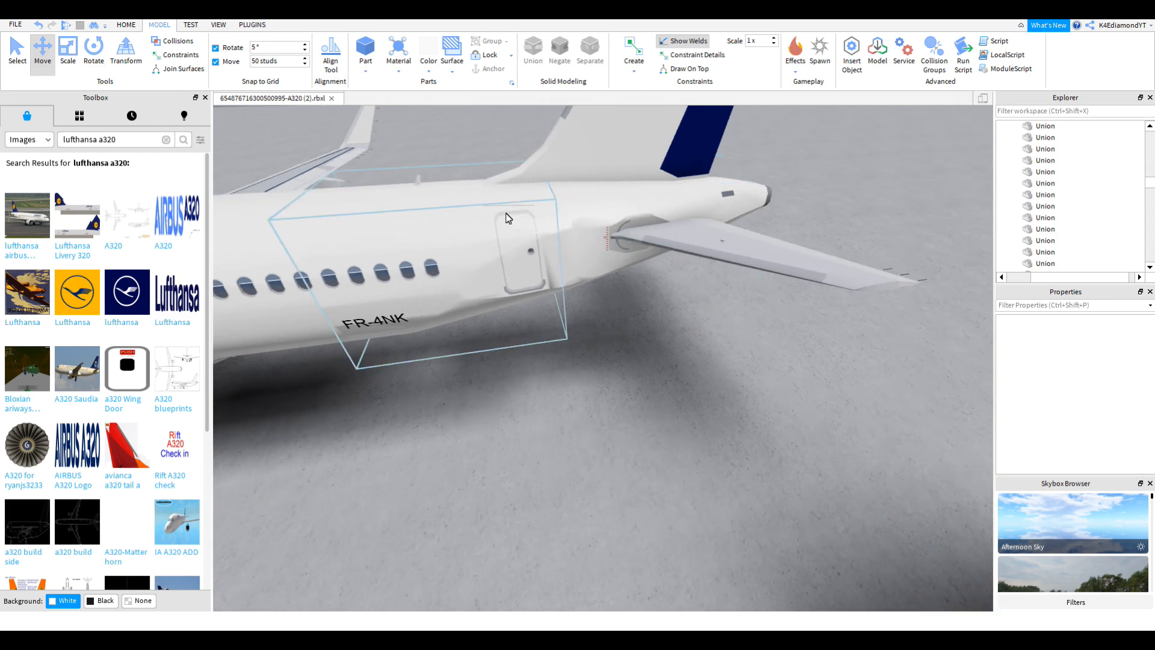
right_click_drag(584, 250, 586, 238)
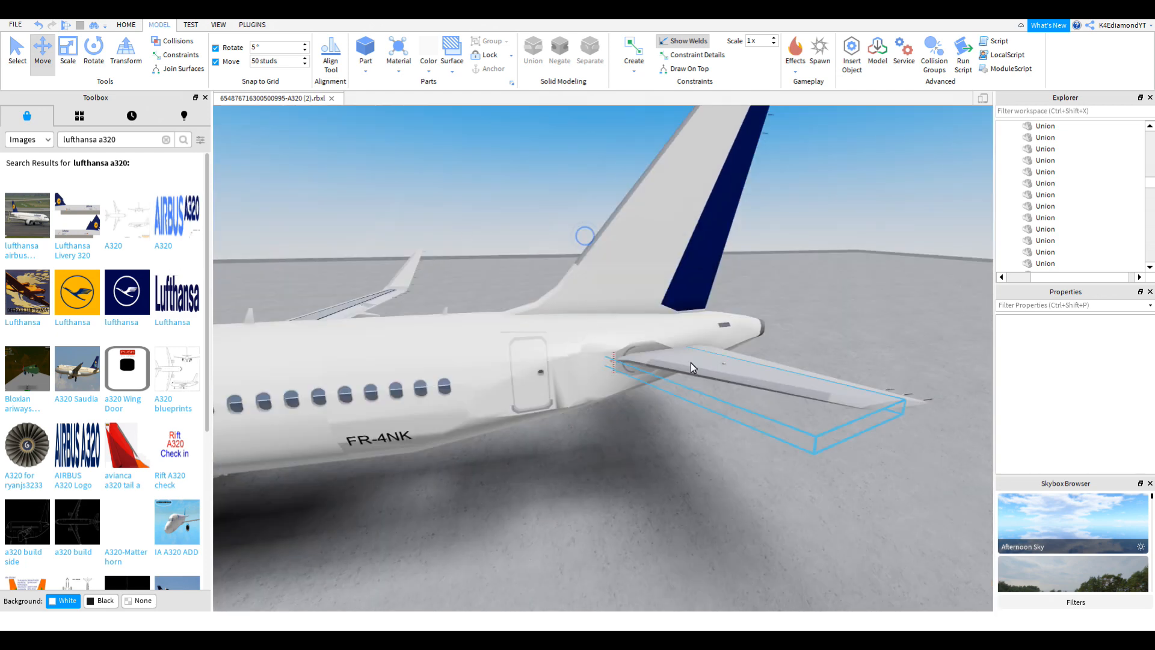
Step: Select the rear tail section and slide it toward the red cutter block
left_click(605, 355)
right_click_drag(656, 369, 631, 344)
scroll(632, 344, "up", 2)
right_click_drag(451, 241, 452, 242)
scroll(452, 242, "down", 2)
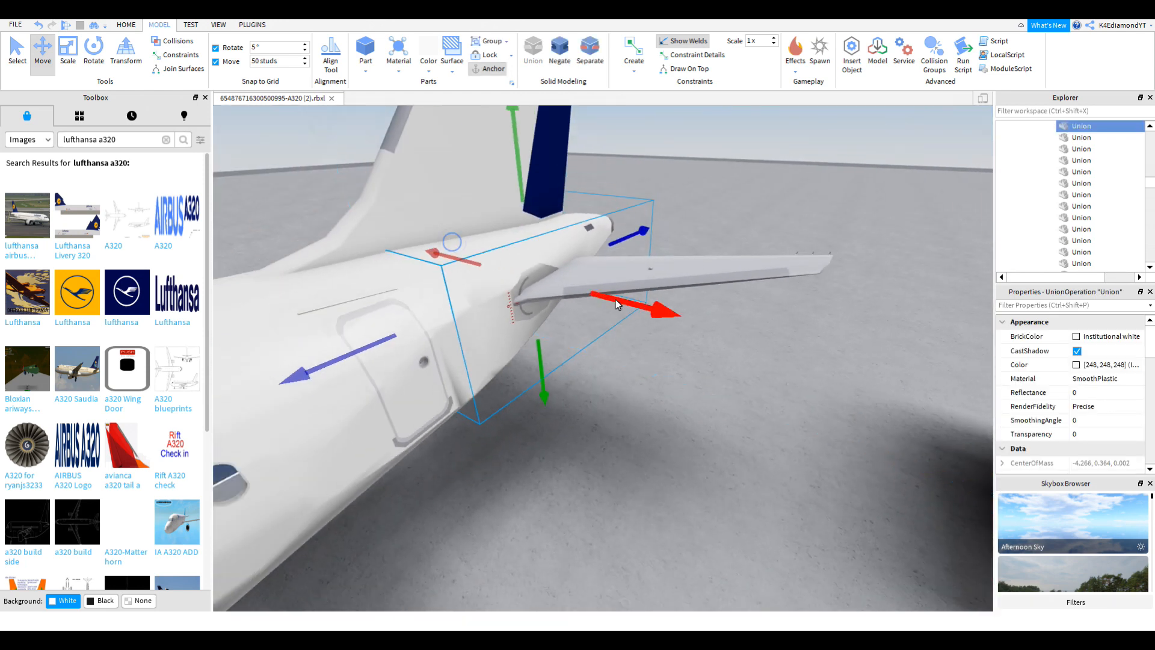
left_click_drag(629, 302, 629, 301)
right_click_drag(629, 301, 629, 302)
scroll(629, 302, "down", 3)
left_click_drag(629, 302, 719, 309)
scroll(719, 309, "up", 2)
right_click_drag(720, 309, 719, 308)
Step: Duplicate the tail section and push the copy into the block's hole
key("ctrl+d")
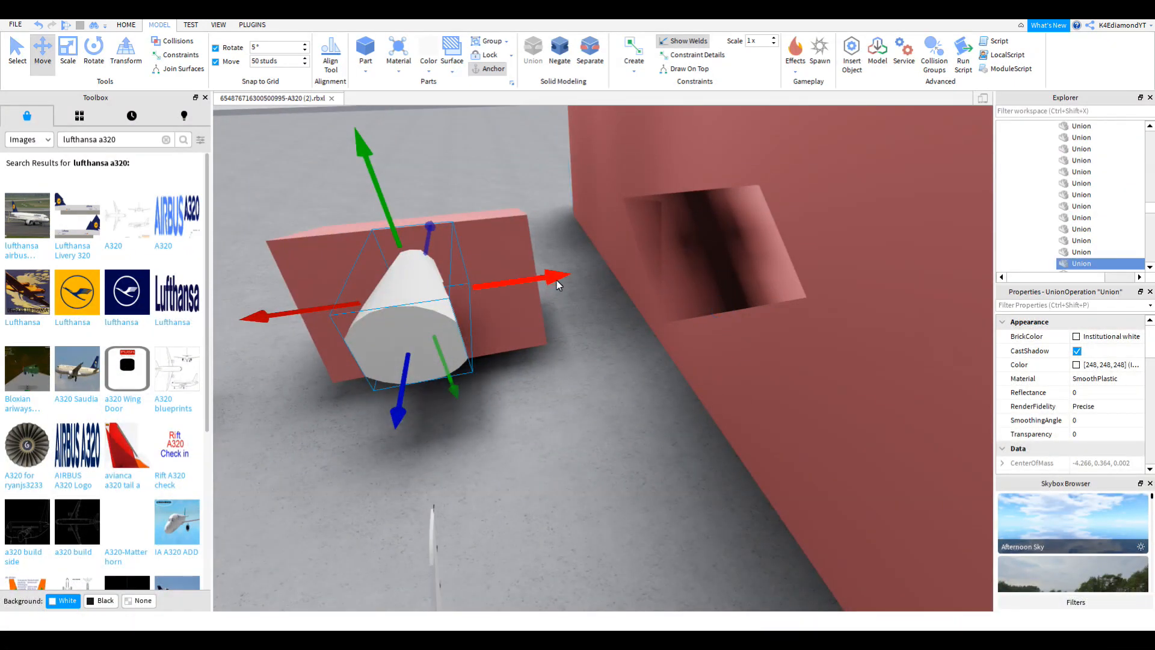
left_click_drag(547, 282, 550, 282)
left_click_drag(721, 244, 752, 237)
right_click_drag(752, 238, 752, 238)
key("w")
right_click_drag(634, 294, 643, 296)
key("s")
key("w")
mouse_move(690, 340)
right_mouse_down()
mouse_move(673, 340)
mouse_move(691, 340)
right_mouse_up()
key("s")
key("w")
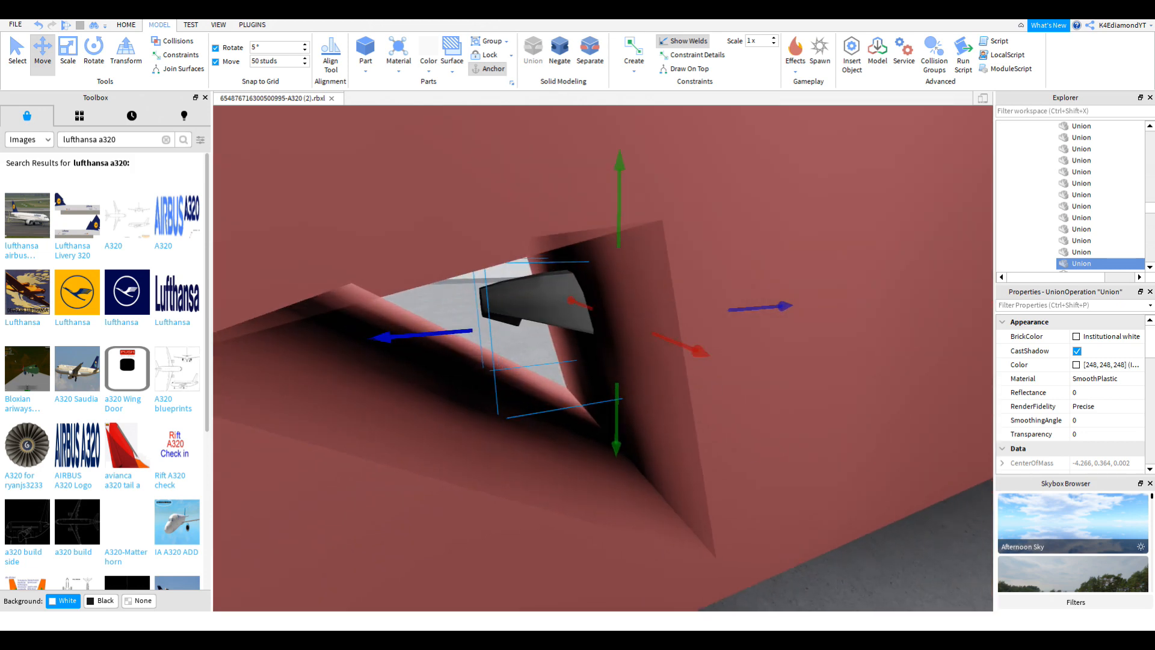
Step: Compare against the Lufthansa A320 reference picture and fly the camera into the block's hole
key("alt+Tab")
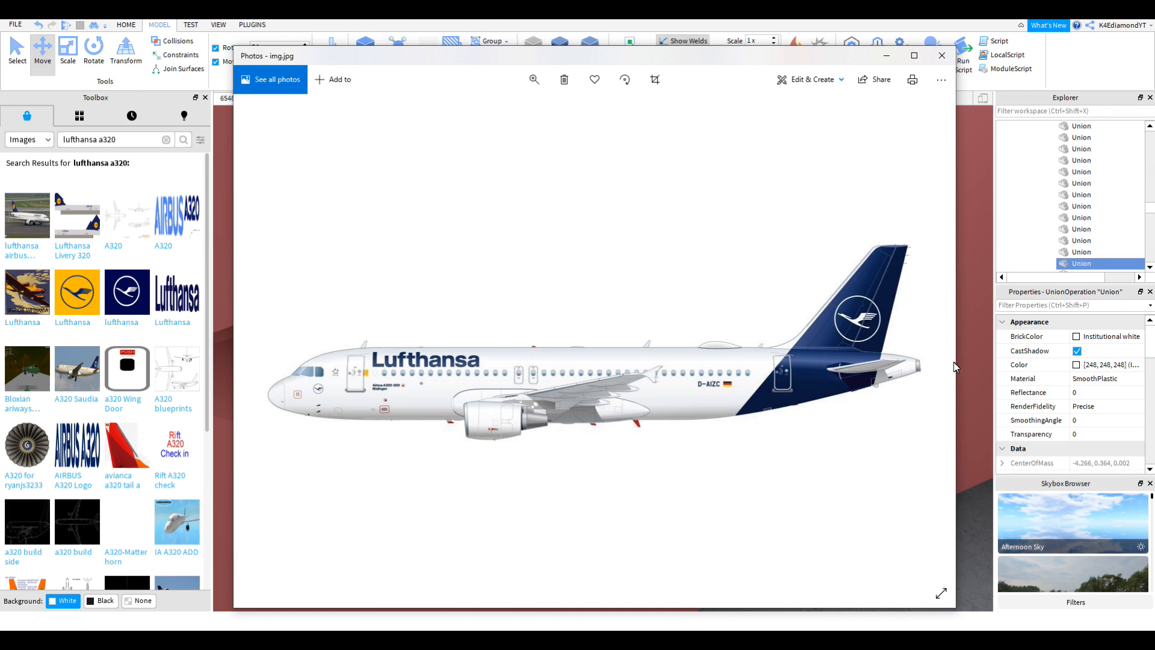
left_click(969, 358)
right_click_drag(850, 352, 851, 353)
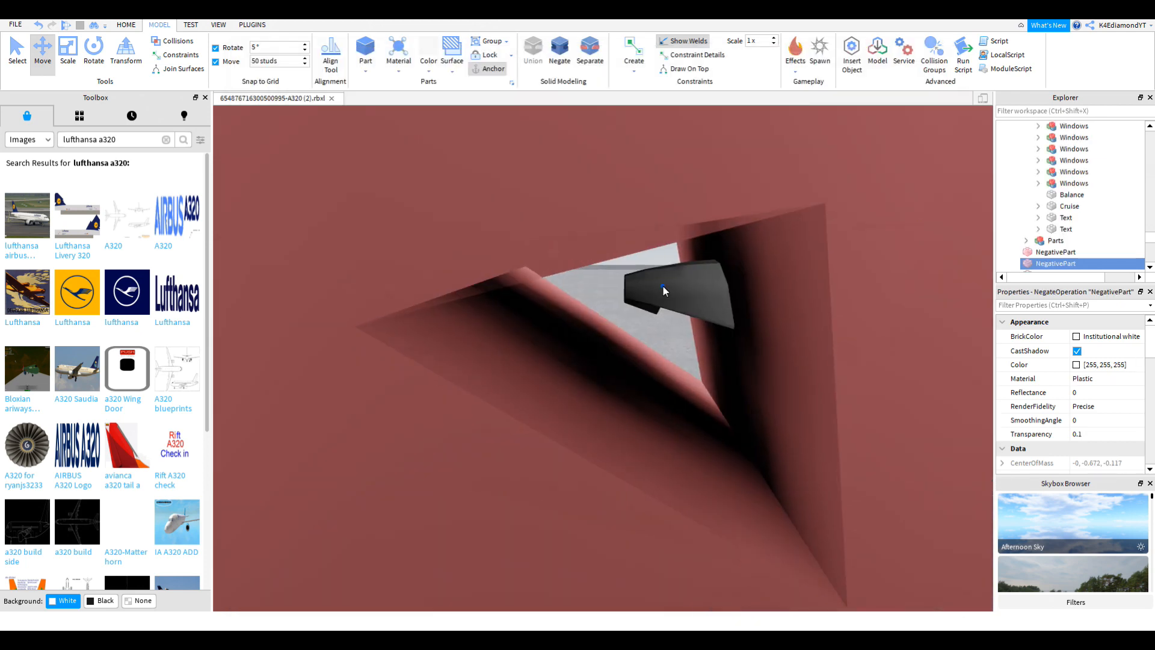
right_click_drag(785, 279, 785, 279)
key("w")
right_click_drag(503, 353, 534, 344)
key("w")
key("w")
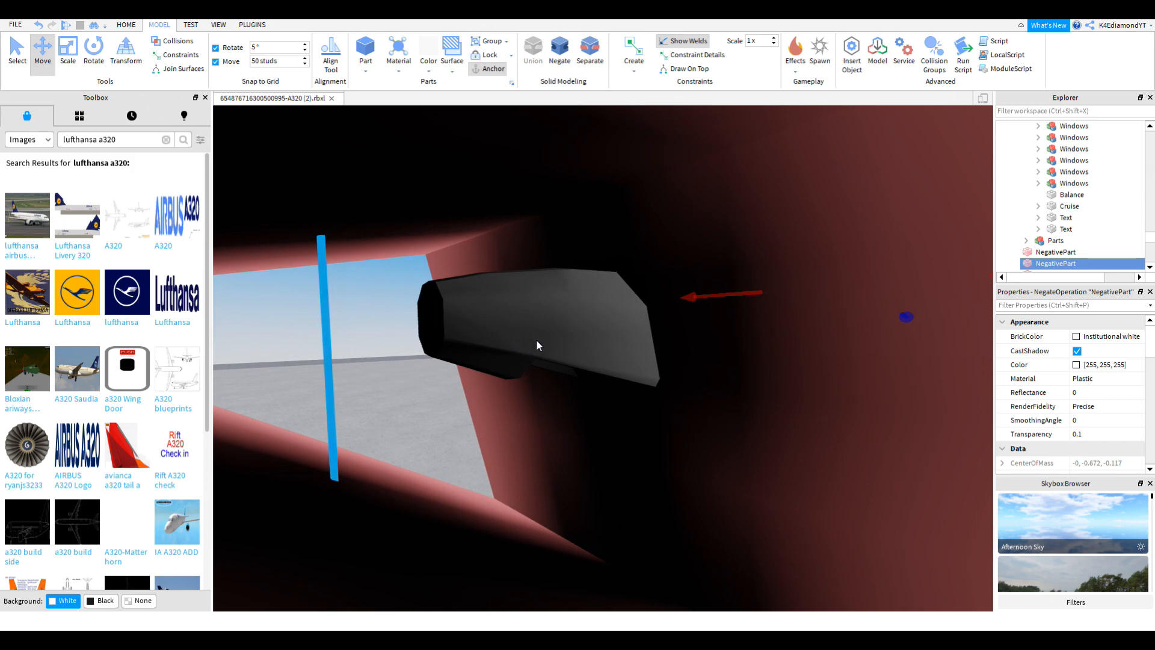
Step: Colour the white tail cone piece in the hole Navy blue
left_click(509, 311)
key("s")
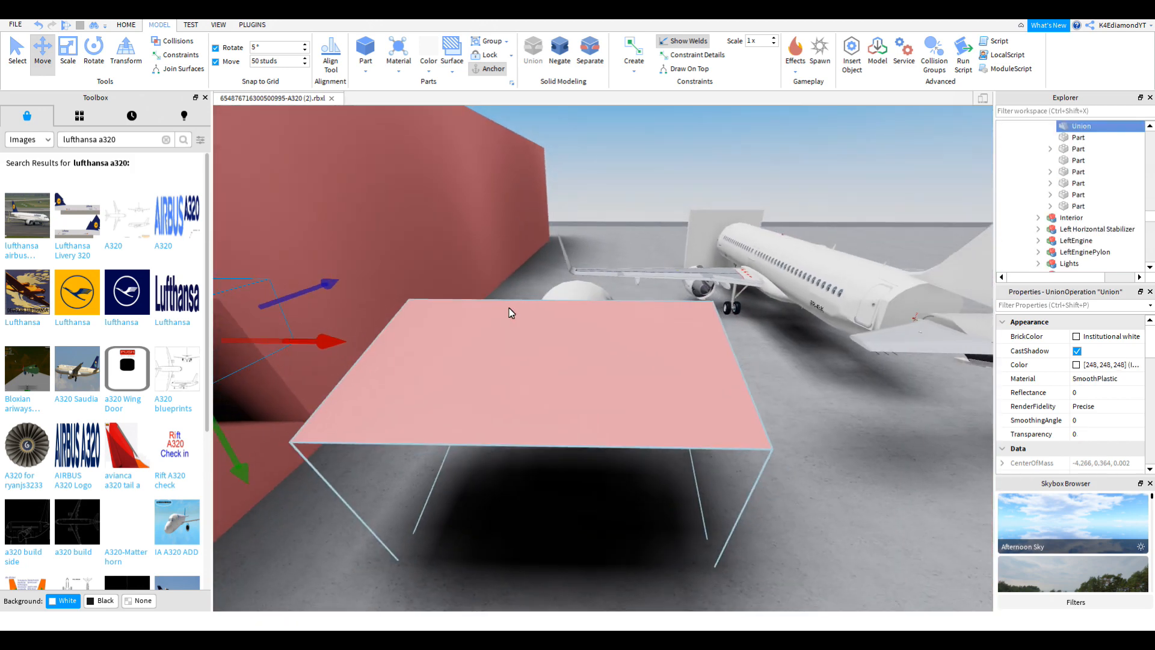
right_click_drag(509, 307, 509, 307)
key("w")
key("s")
left_click(678, 383)
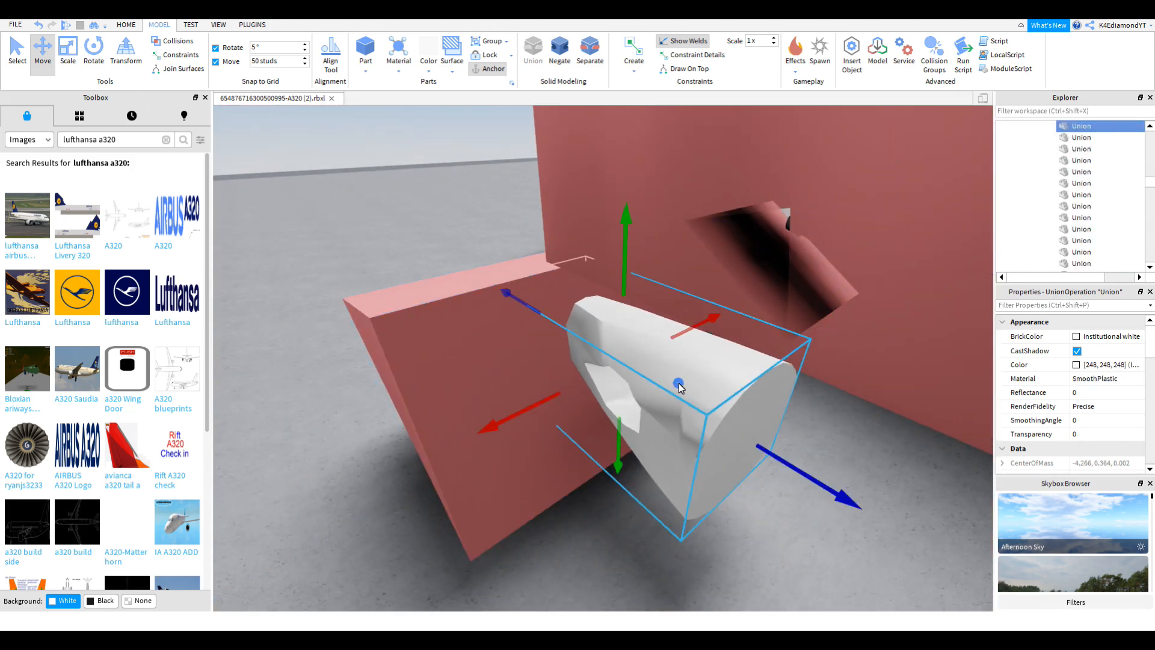
left_click(579, 90)
key("f")
right_click_drag(807, 311, 807, 309)
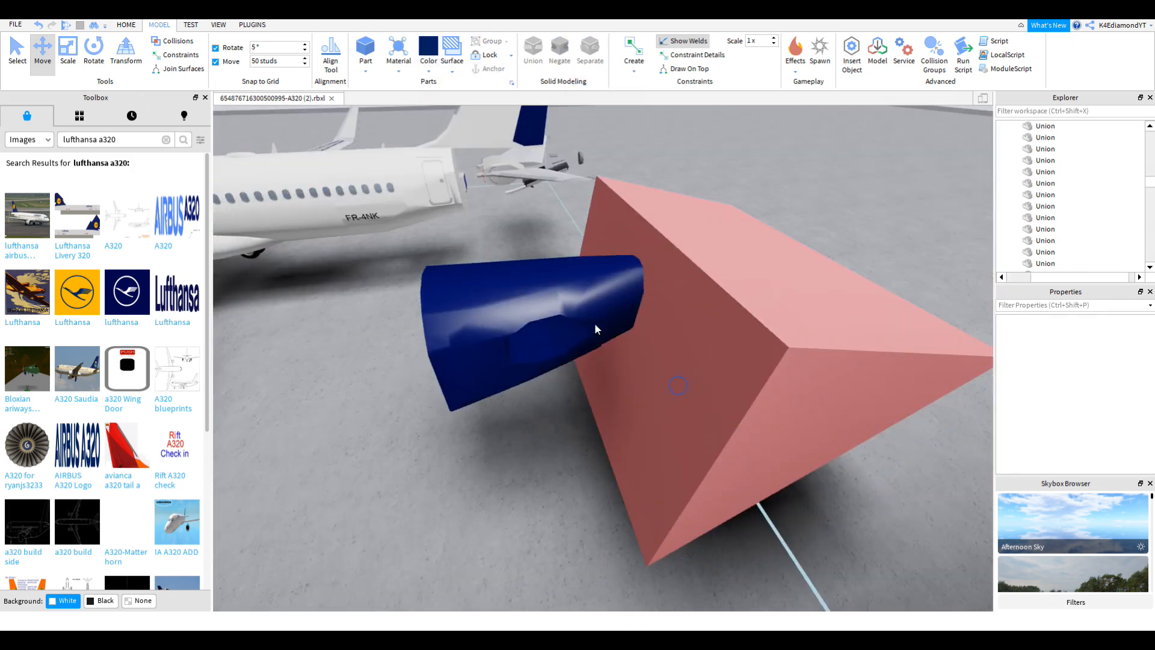
Step: Union the navy rear-fuselage piece with its pink negative wedge
left_click(593, 317)
right_click_drag(646, 331, 647, 331)
key("ctrl+1")
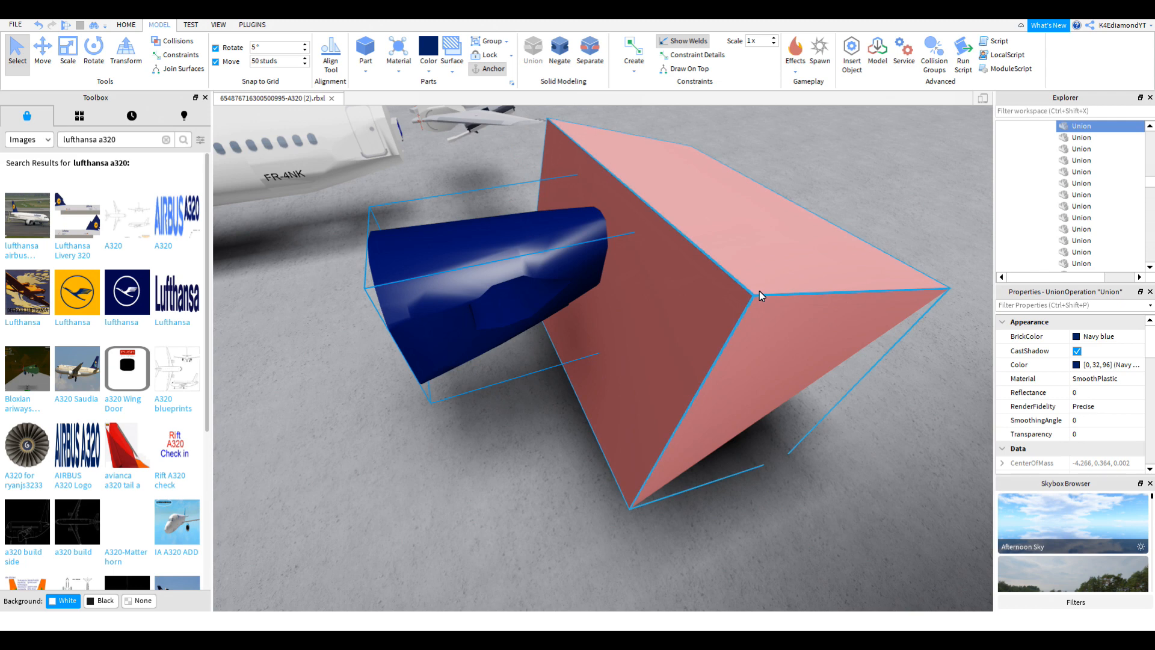
right_click(759, 291)
left_click(717, 262, "shift")
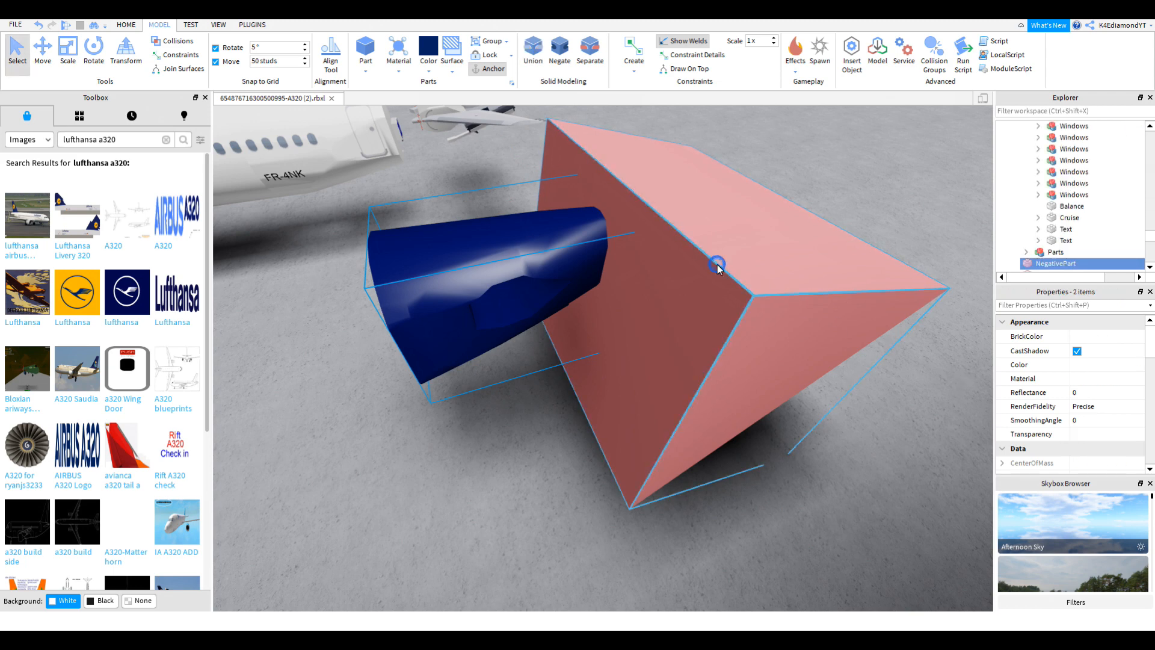
left_click(43, 52)
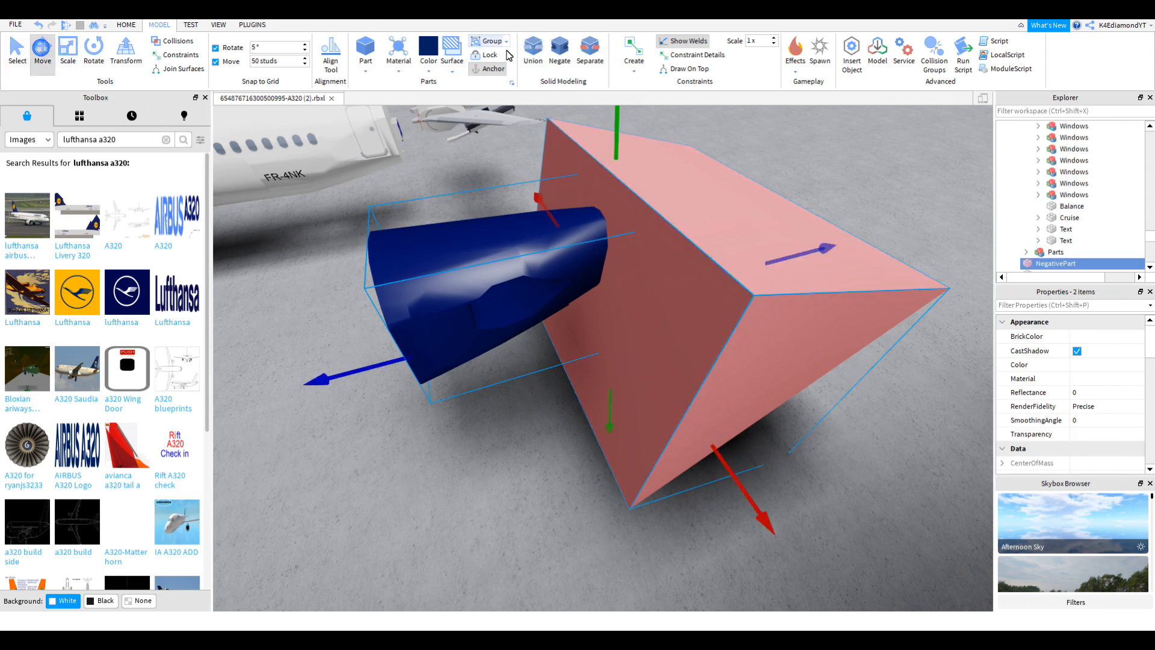
left_click(542, 55)
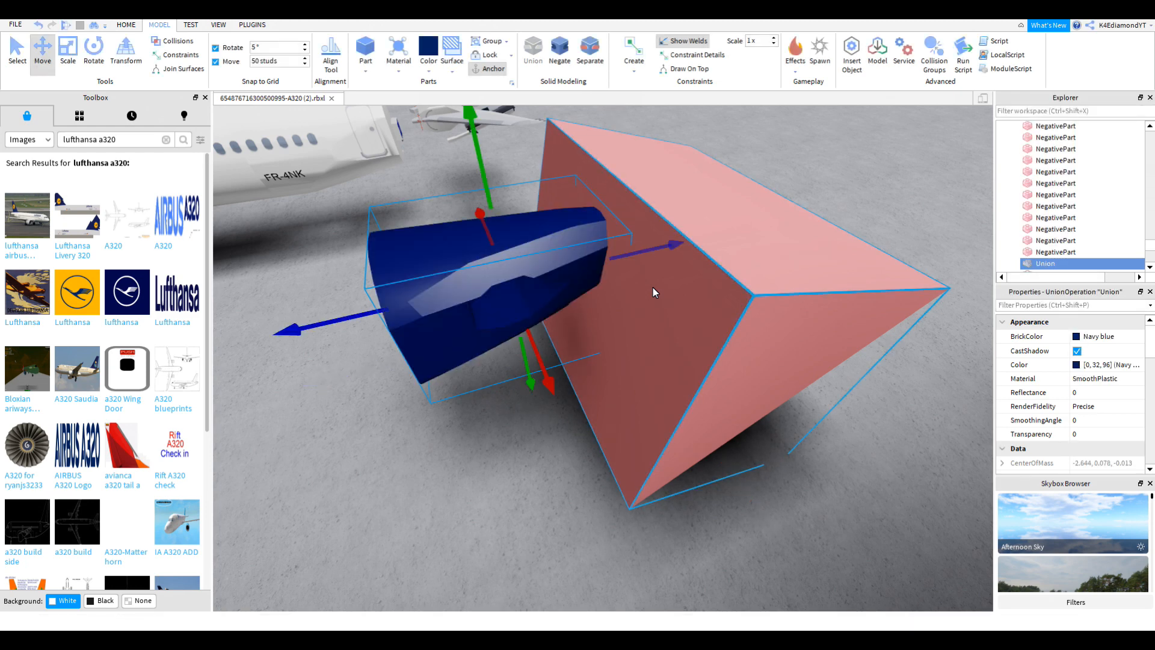
Step: Union the white tail piece with its pink negative part
right_click_drag(644, 296, 643, 296)
key("w")
right_click_drag(514, 294, 510, 293)
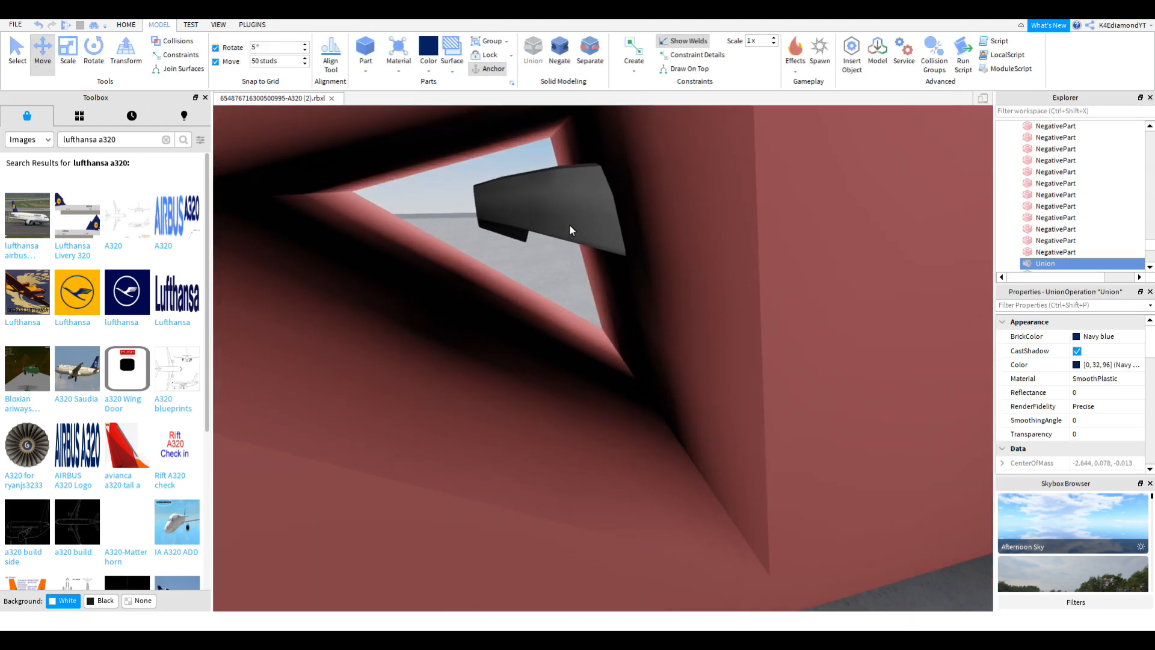
right_click_drag(558, 205, 557, 205)
key("w")
right_click_drag(585, 321, 585, 322)
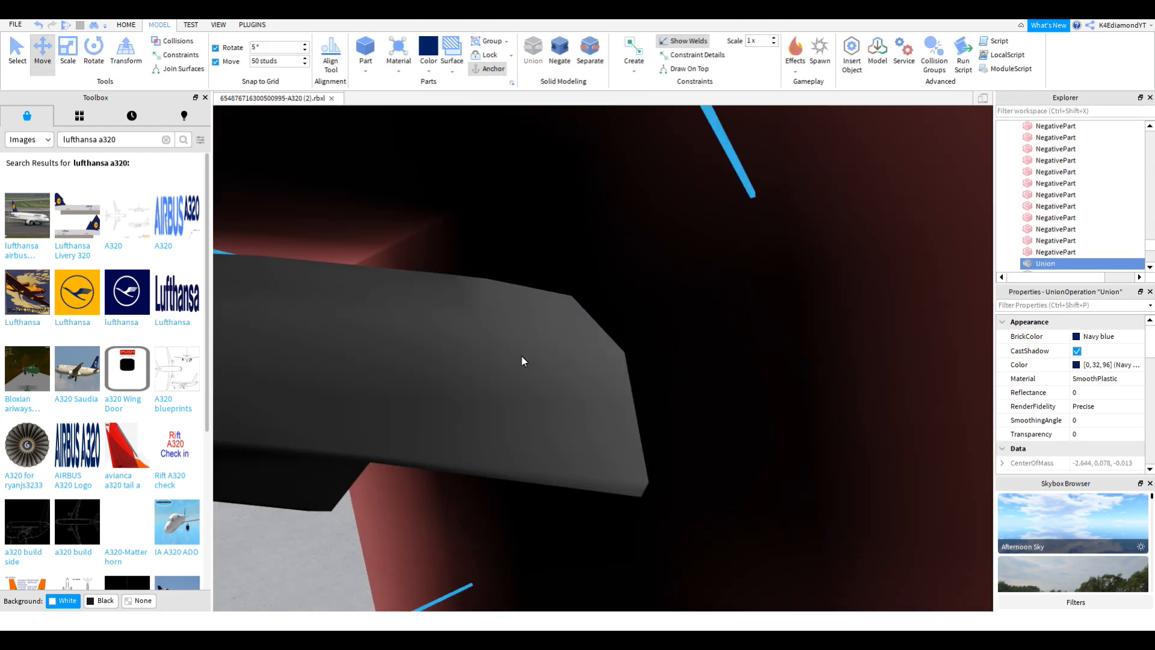
left_click(521, 356)
scroll(521, 356, "down", 5)
key("ctrl+1")
left_click(636, 234, "ctrl")
left_click(531, 55)
key("ctrl+2")
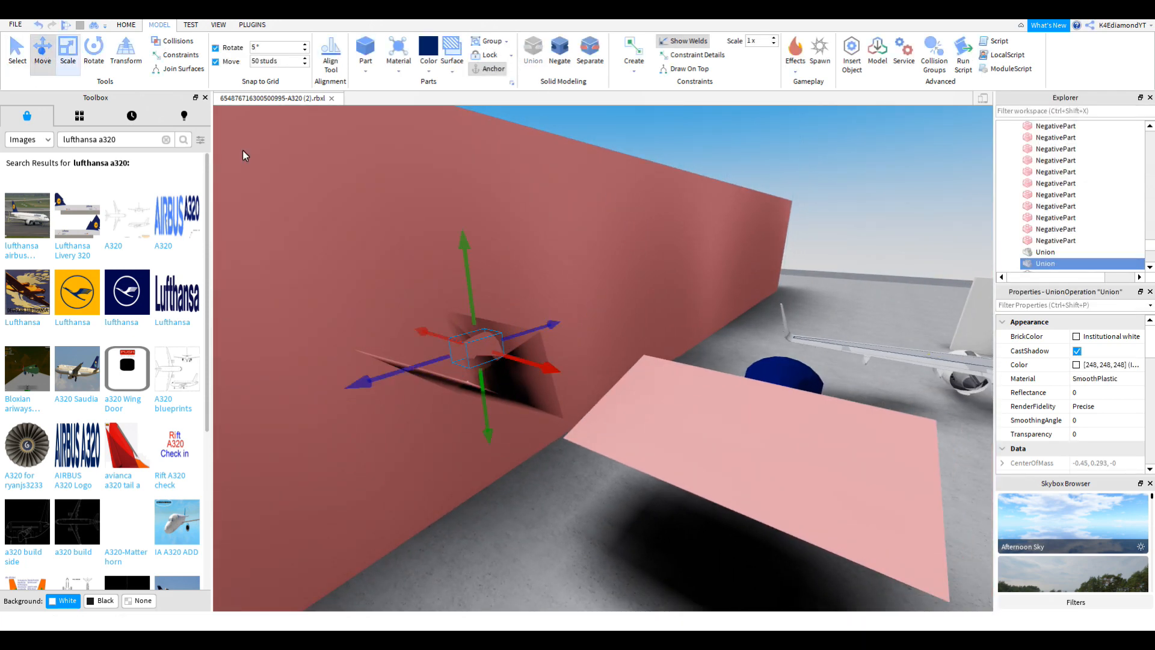
Step: Select the white and navy unions together and slide them onto the aircraft's tail
left_click_drag(528, 362, 608, 381)
scroll(762, 420, "up", 5)
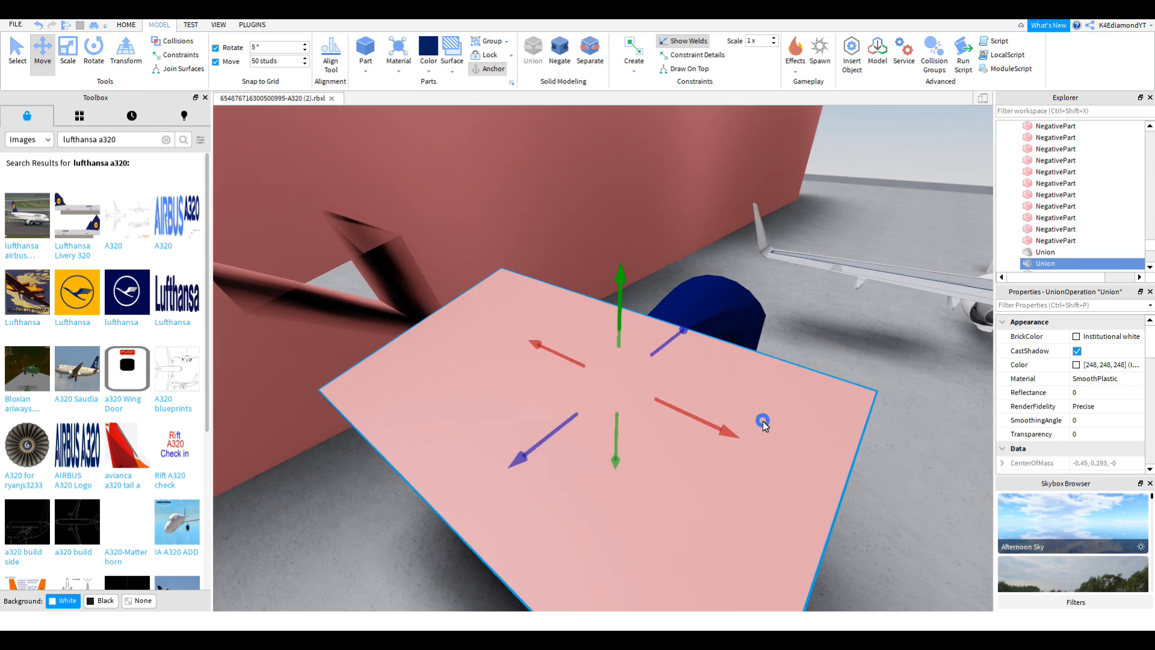
key("ctrl+1")
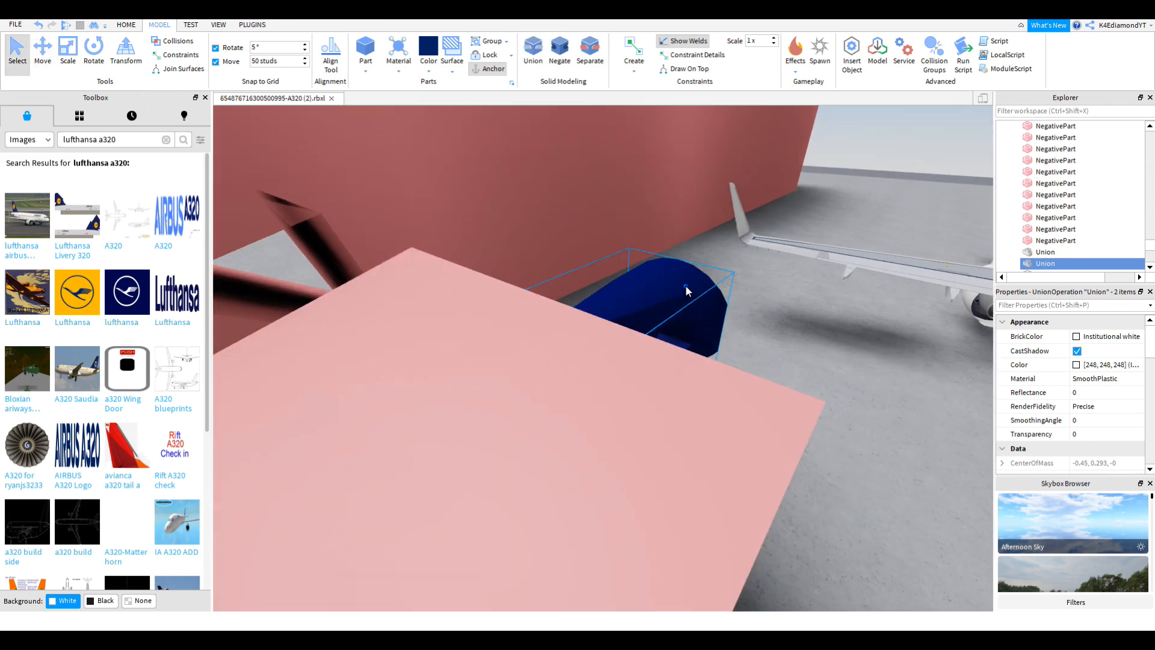
left_click(685, 286, "ctrl")
left_click(40, 57)
right_click_drag(524, 322, 546, 336)
key("s")
key("d")
left_click_drag(500, 269, 656, 257)
key("d")
key("s")
mouse_move(673, 212)
right_mouse_down()
mouse_move(680, 203)
mouse_move(673, 212)
right_mouse_up()
key("a")
key("w")
key("s")
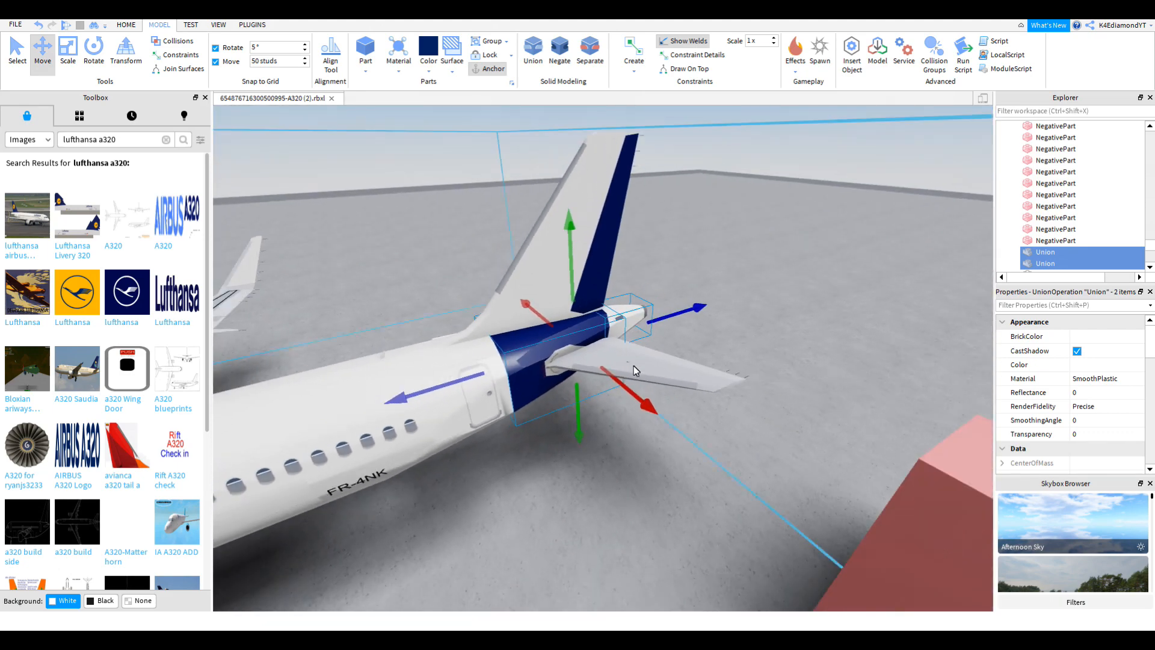
key("s")
Step: Realign both pieces on the tail cone and join them into a single Union
left_click_drag(638, 399, 561, 320)
key("a")
key("f")
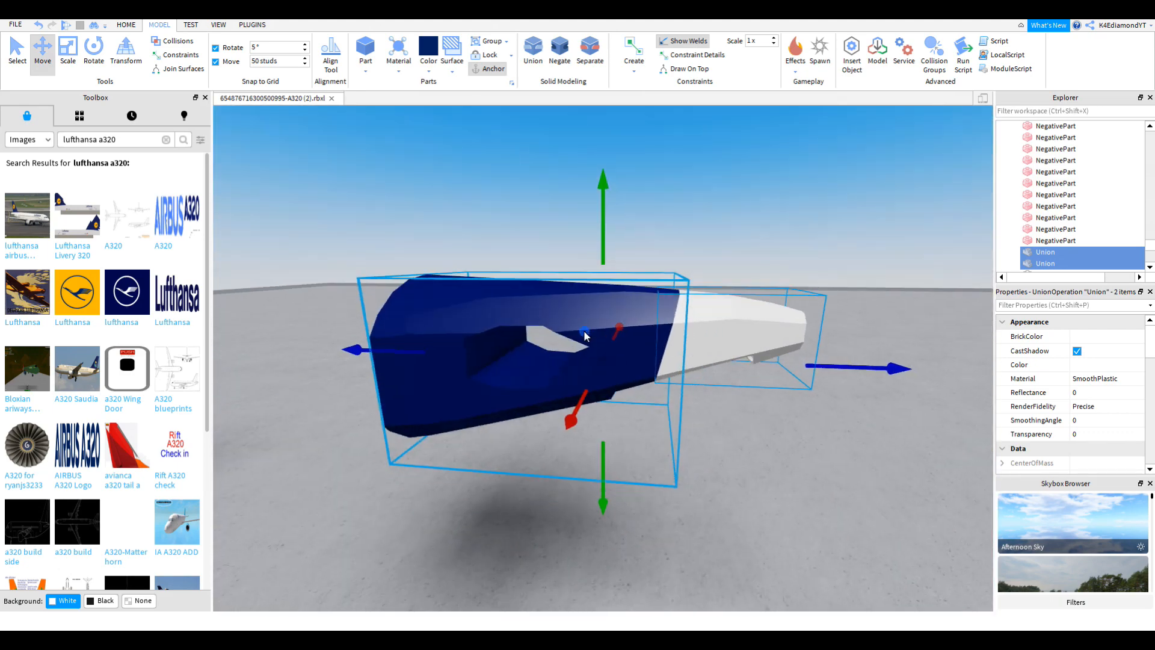
right_click_drag(677, 343, 677, 341)
key("s")
left_click_drag(738, 348, 492, 352)
key("f")
right_click_drag(492, 352, 492, 351)
key("s")
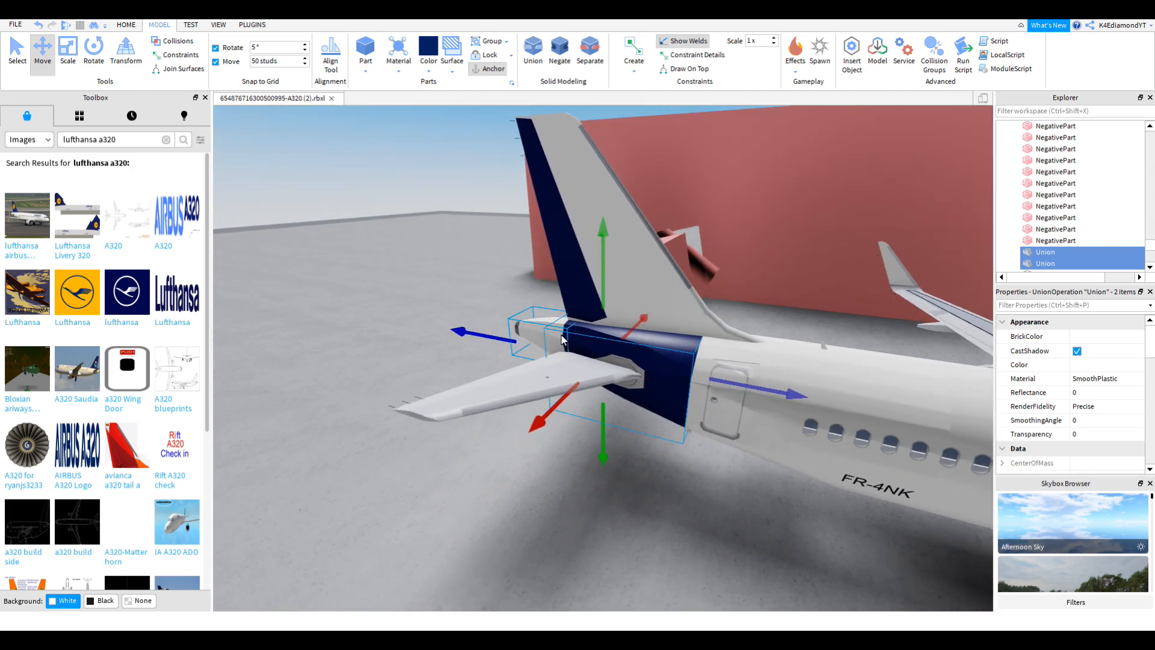
key("f")
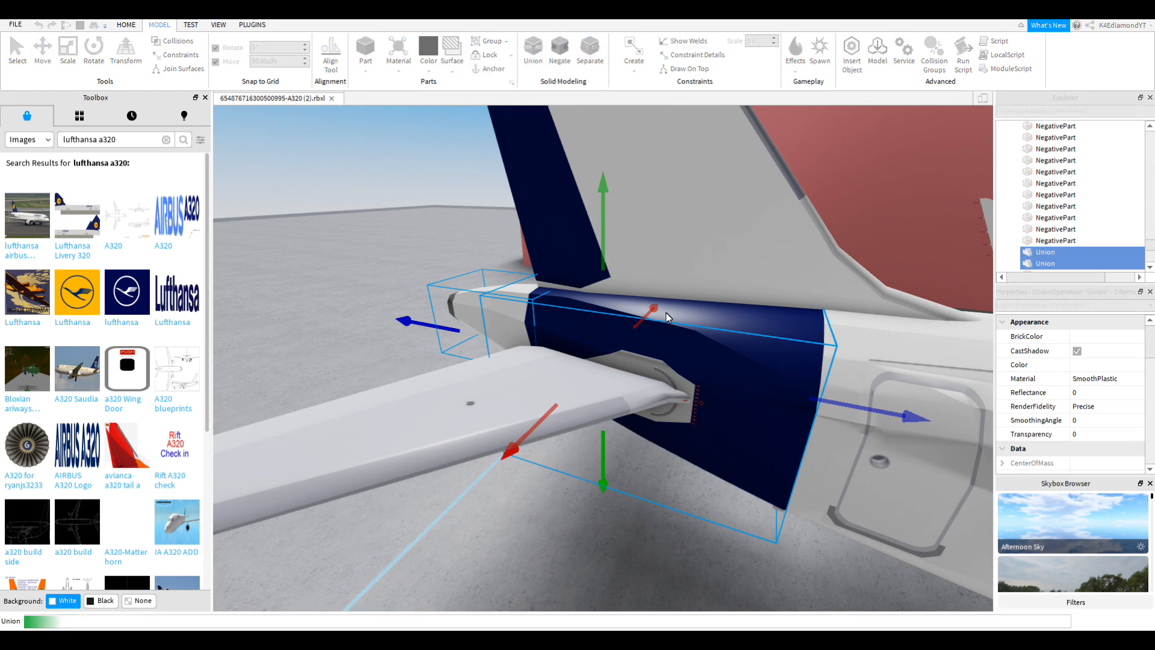
key("w")
key("a")
right_click_drag(666, 313, 668, 320)
Step: Move the new tail-cone union into Airbus A320neo > Body > Fuselage in Explorer
key("s")
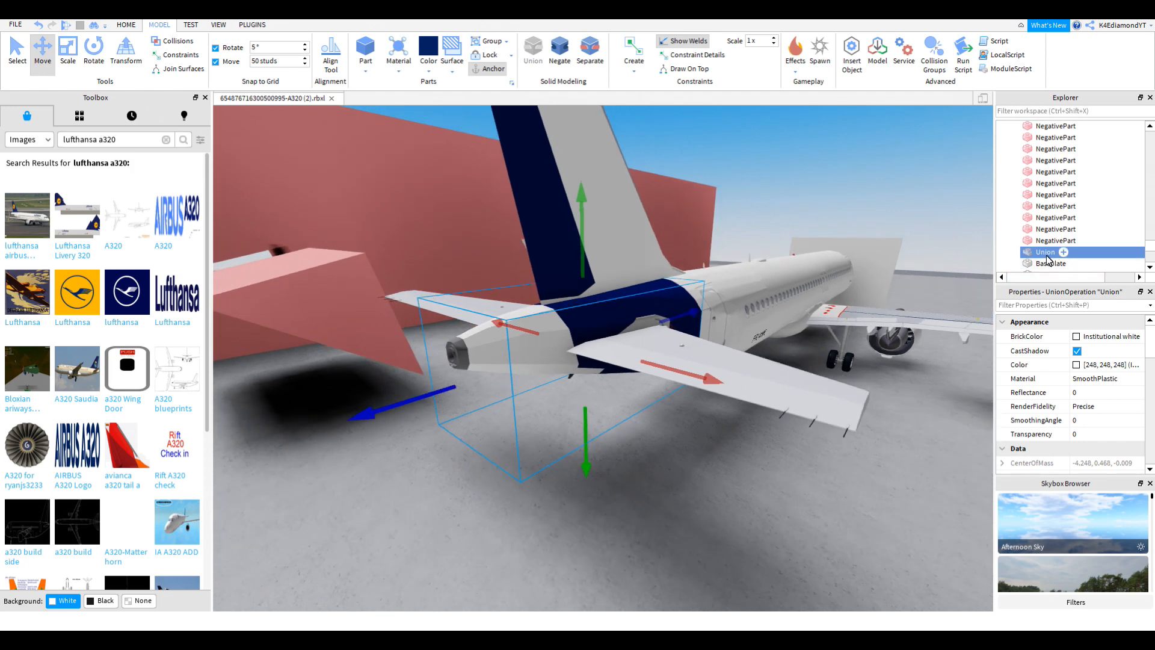
scroll(1053, 253, "up", 5)
left_click(857, 290)
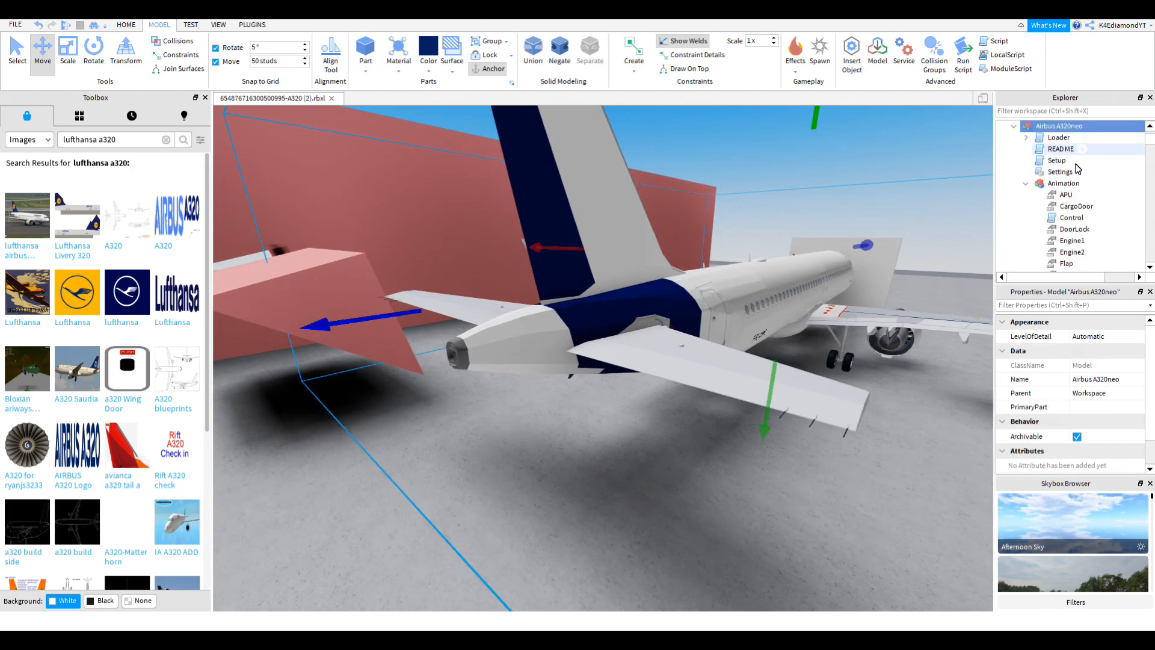
scroll(1058, 175, "up", 3)
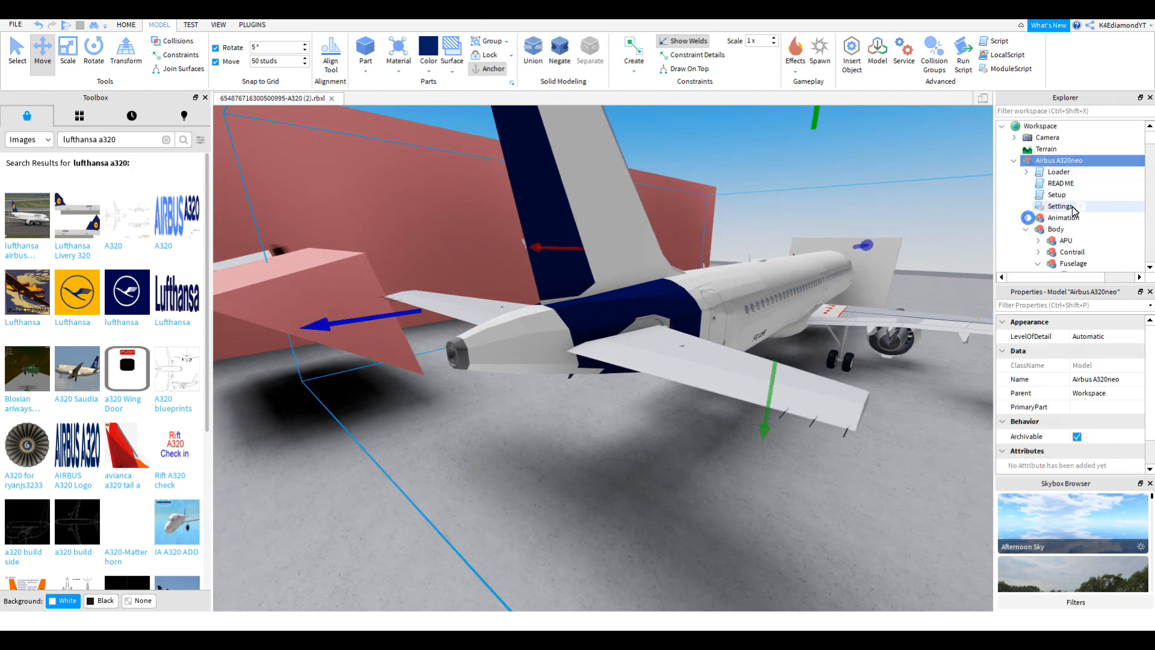
scroll(1073, 205, "down", 4)
right_click_drag(615, 364, 591, 330)
left_click(591, 330)
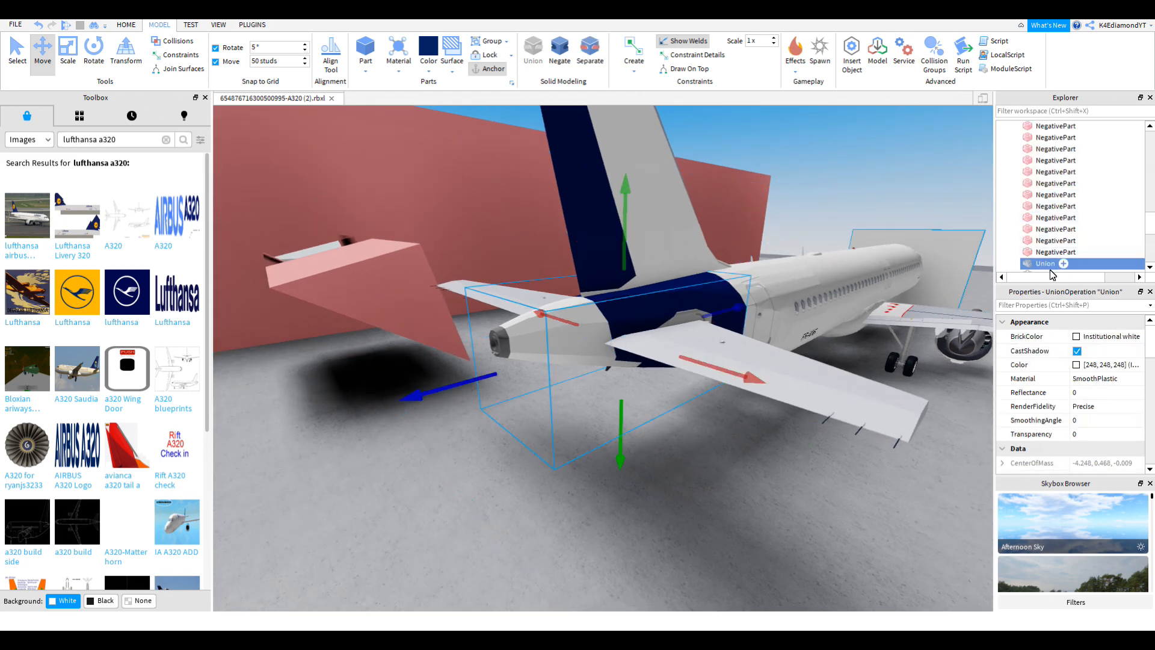
scroll(1081, 200, "down", 5)
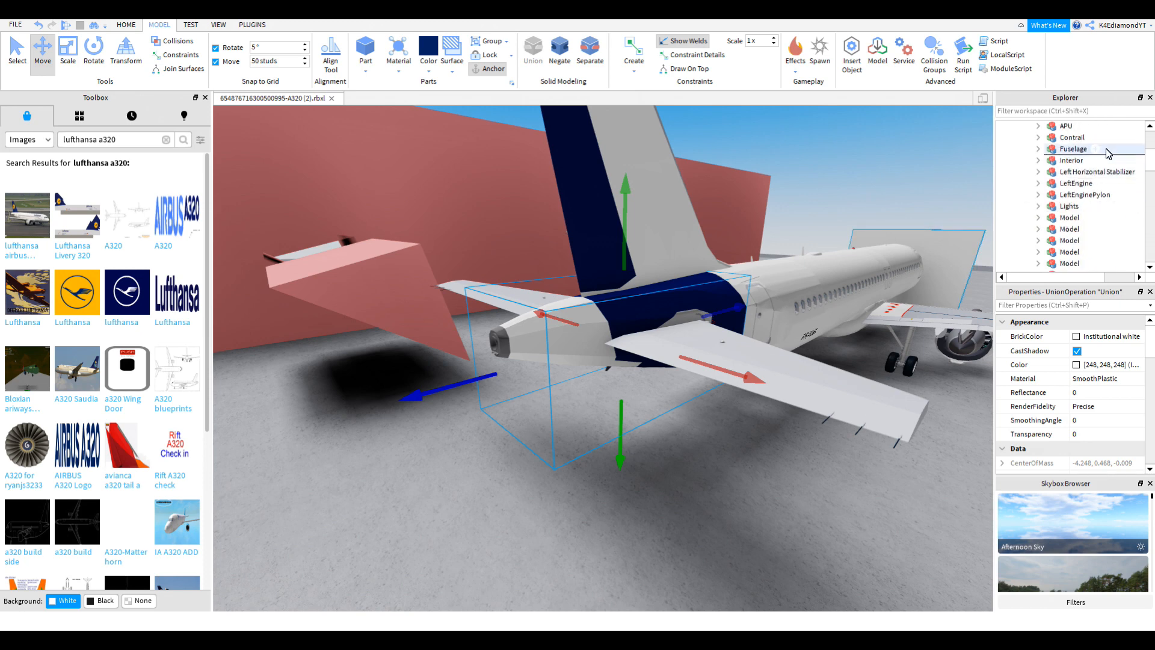
left_click_drag(1106, 150, 1105, 149)
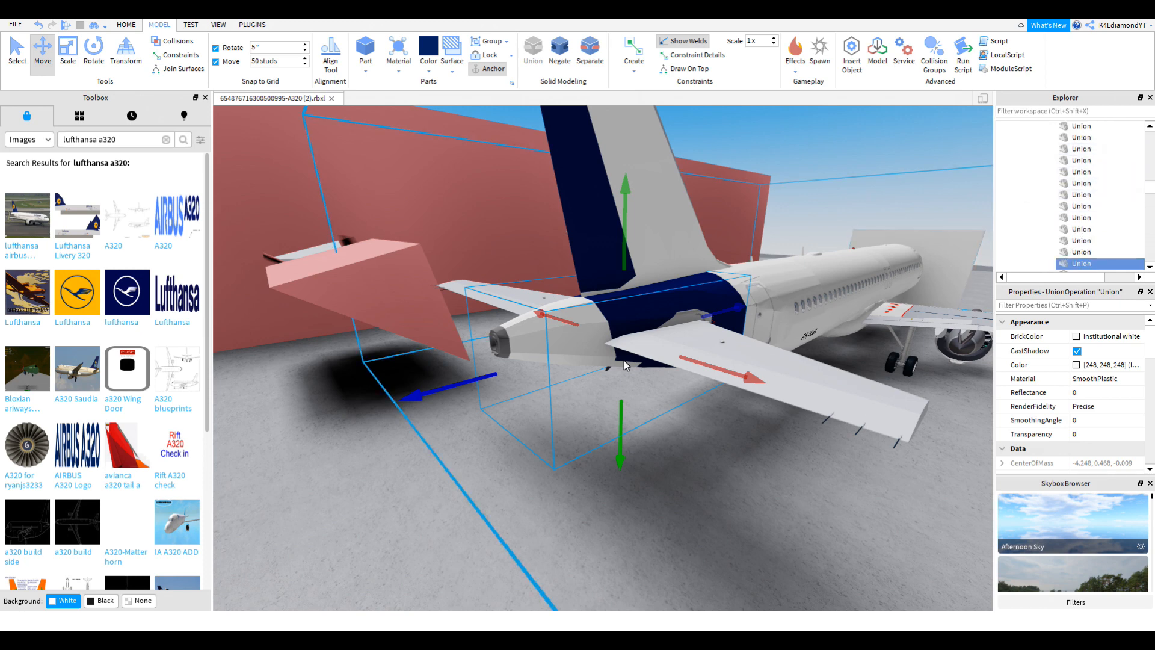
Step: Slide the whole Airbus A320neo model sideways to sit beside the pink wall
left_click(795, 294)
scroll(818, 294, "down", 5)
left_click_drag(872, 301, 660, 310)
key("f")
right_click_drag(660, 309, 659, 310)
scroll(659, 309, "up", 4)
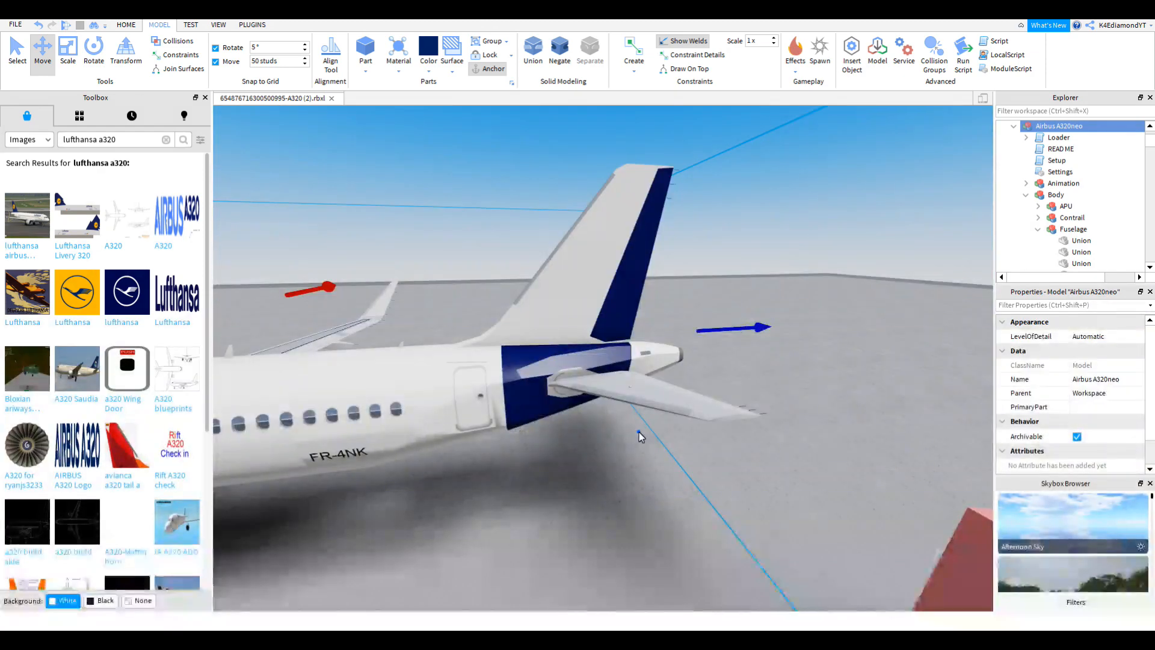
Step: Inspect the tail from side and rear, briefly selecting the small white fairing
right_click_drag(639, 432, 639, 431)
key("w")
right_click_drag(619, 316, 619, 317)
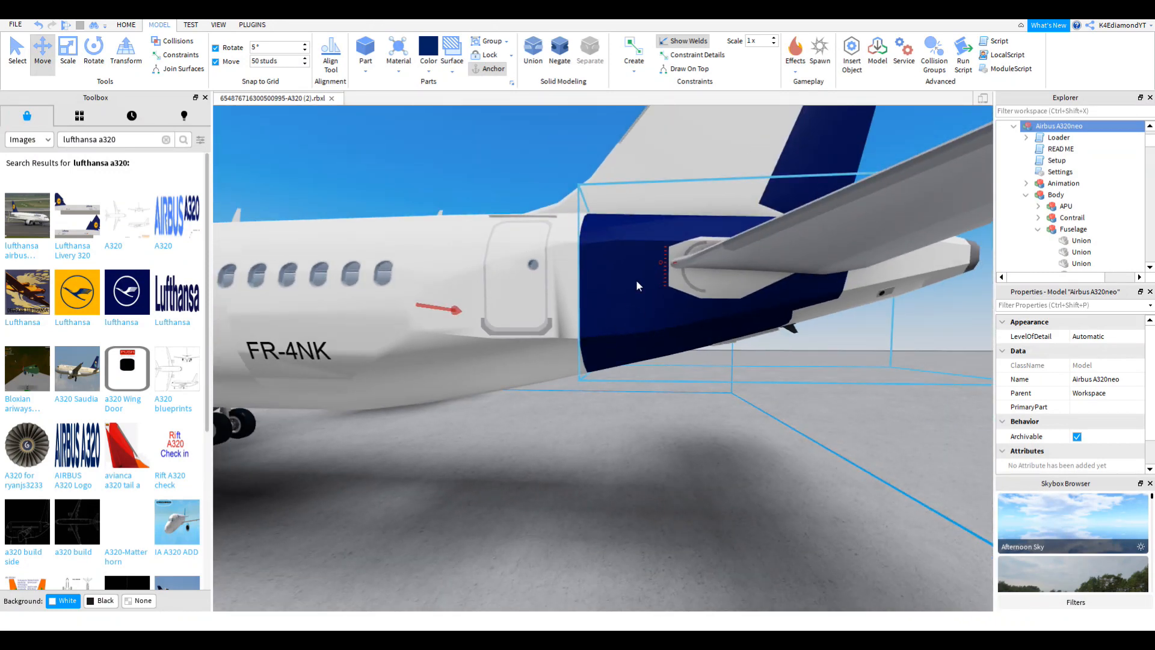
right_click_drag(518, 259, 518, 259)
key("w")
right_click_drag(579, 282, 579, 282)
left_click(543, 489)
right_click_drag(583, 453, 606, 472)
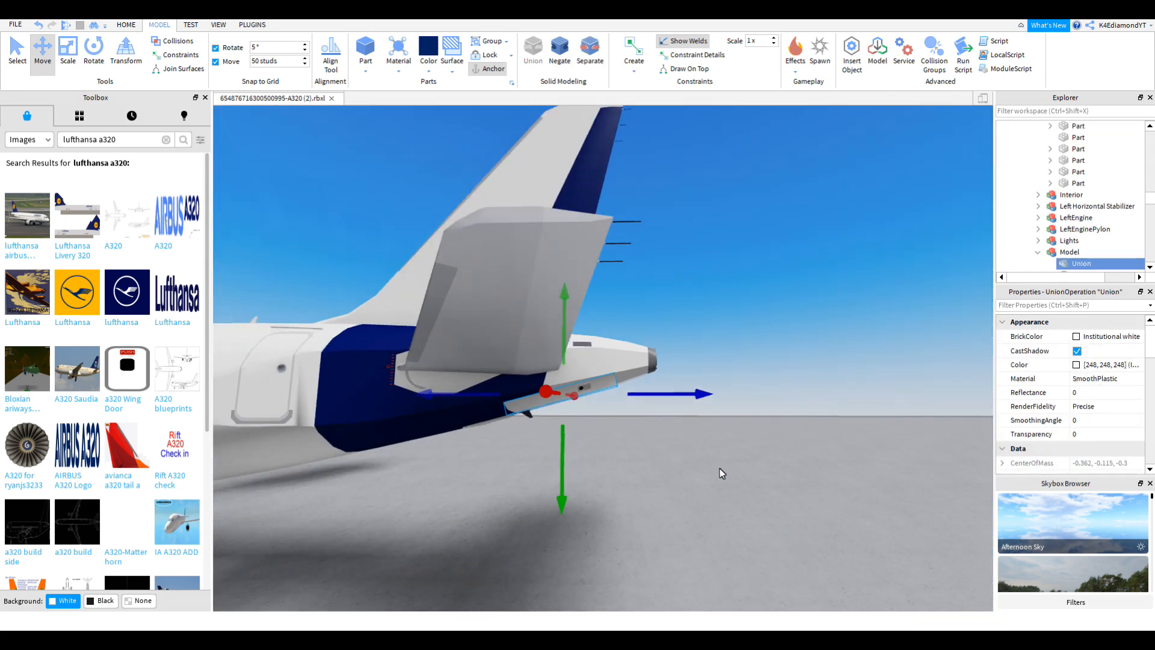
left_click(724, 468)
Step: Swing around the aircraft and look down on the fitted tail cone up close
right_click_drag(724, 468, 724, 467)
scroll(724, 468, "down", 3)
right_click_drag(712, 403, 712, 403)
scroll(712, 403, "up", 5)
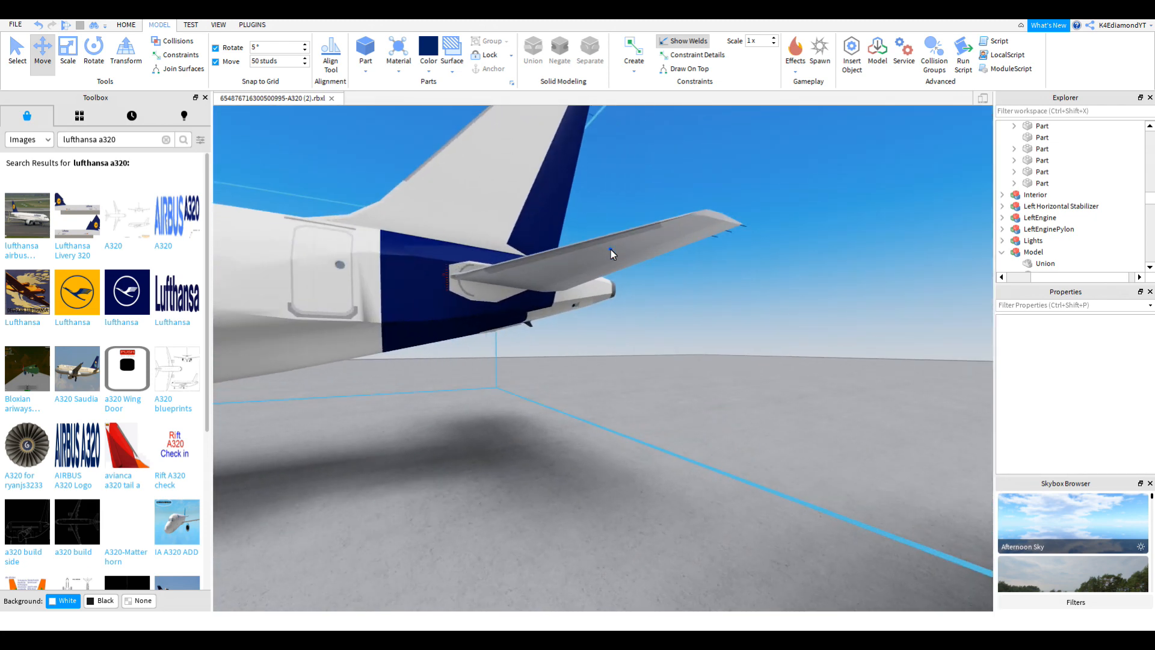
right_click_drag(610, 249, 608, 249)
scroll(608, 249, "up", 2)
right_click_drag(533, 343, 509, 326)
scroll(509, 325, "down", 5)
scroll(509, 326, "down", 4)
scroll(509, 331, "down", 4)
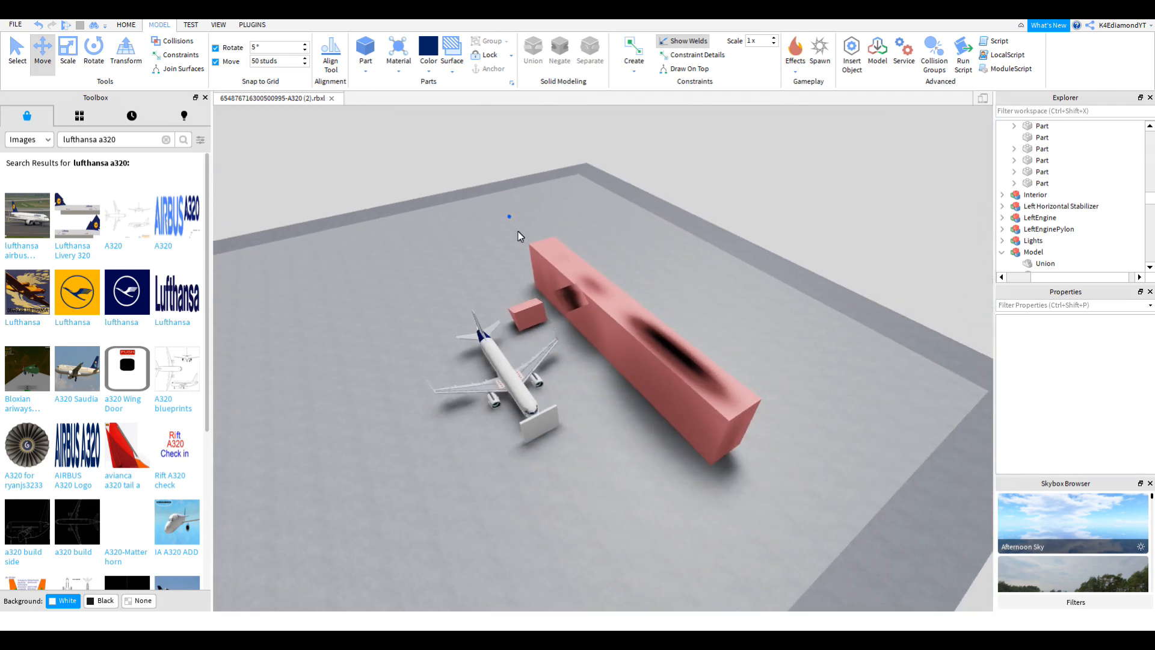
Step: Delete the pink negative wall and turn the view back toward the aircraft
left_click(644, 340)
key("Delete")
right_click_drag(644, 340, 645, 341)
scroll(644, 340, "up", 5)
scroll(645, 340, "down", 4)
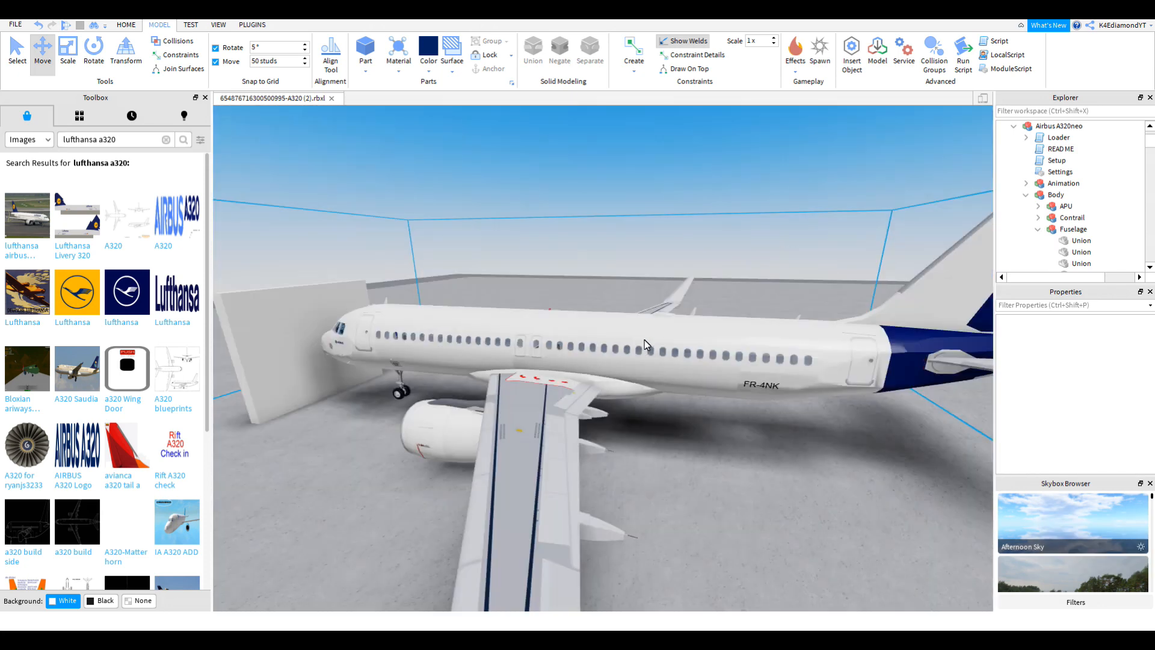
right_click_drag(609, 379, 609, 379)
scroll(608, 379, "down", 4)
scroll(802, 444, "up", 4)
Step: Check the Lufthansa reference photo img.jpg, then switch to the PLUGINS tab
left_click(910, 626)
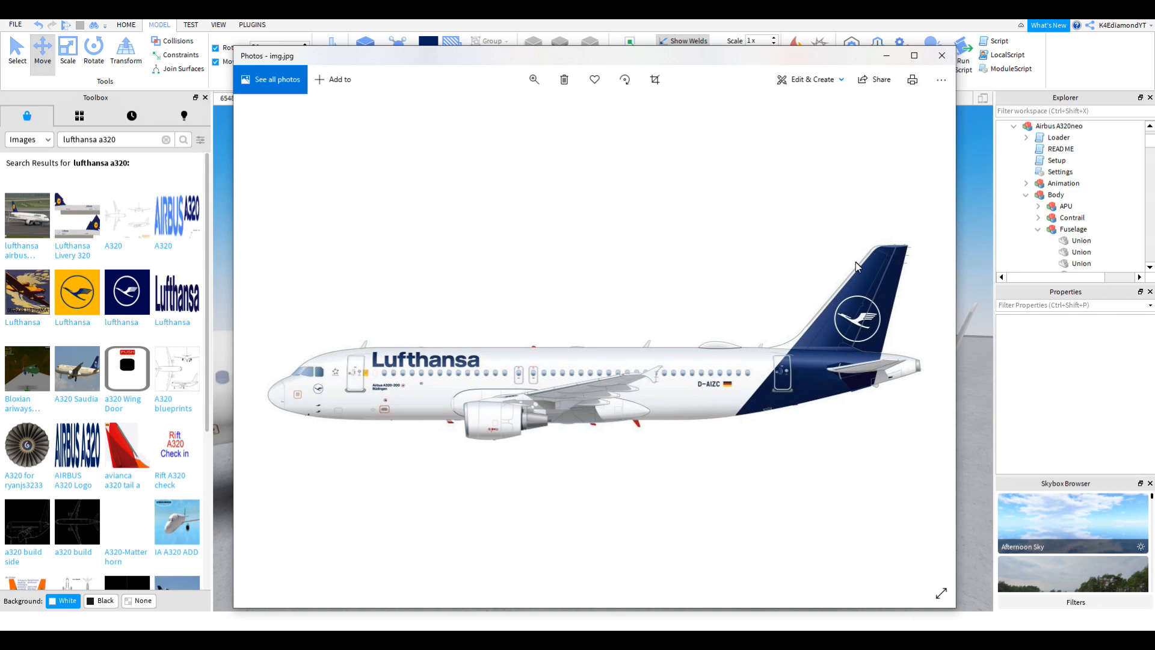
left_click(973, 387)
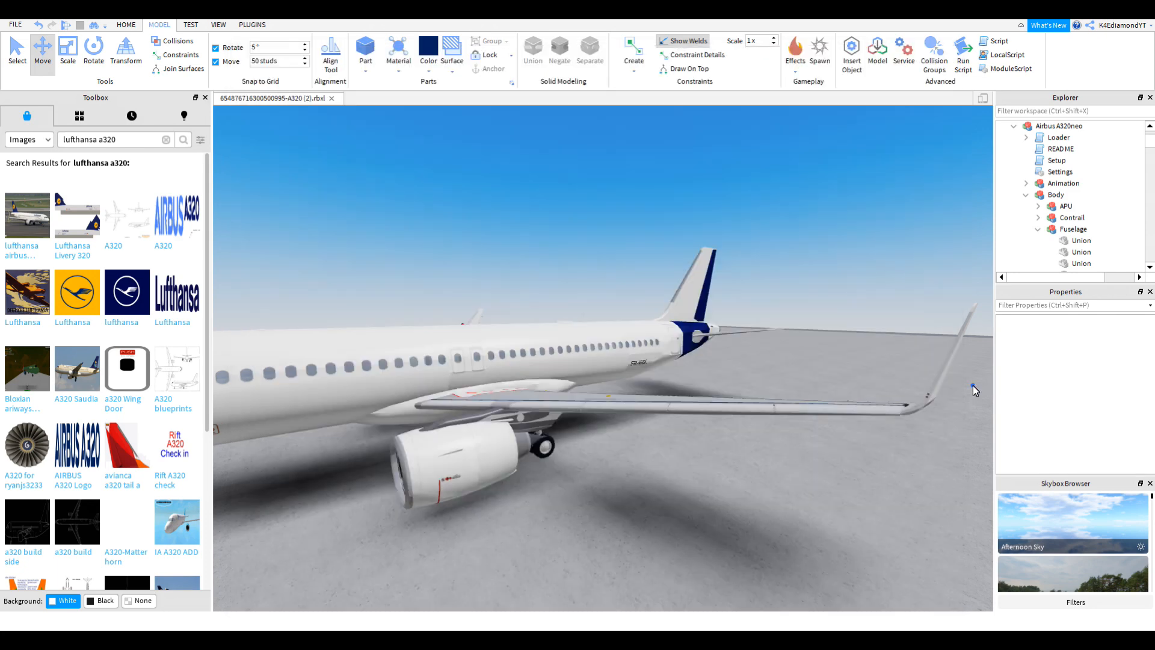
right_click_drag(972, 387, 972, 387)
scroll(741, 335, "up", 3)
right_click_drag(741, 335, 741, 334)
left_click(251, 25)
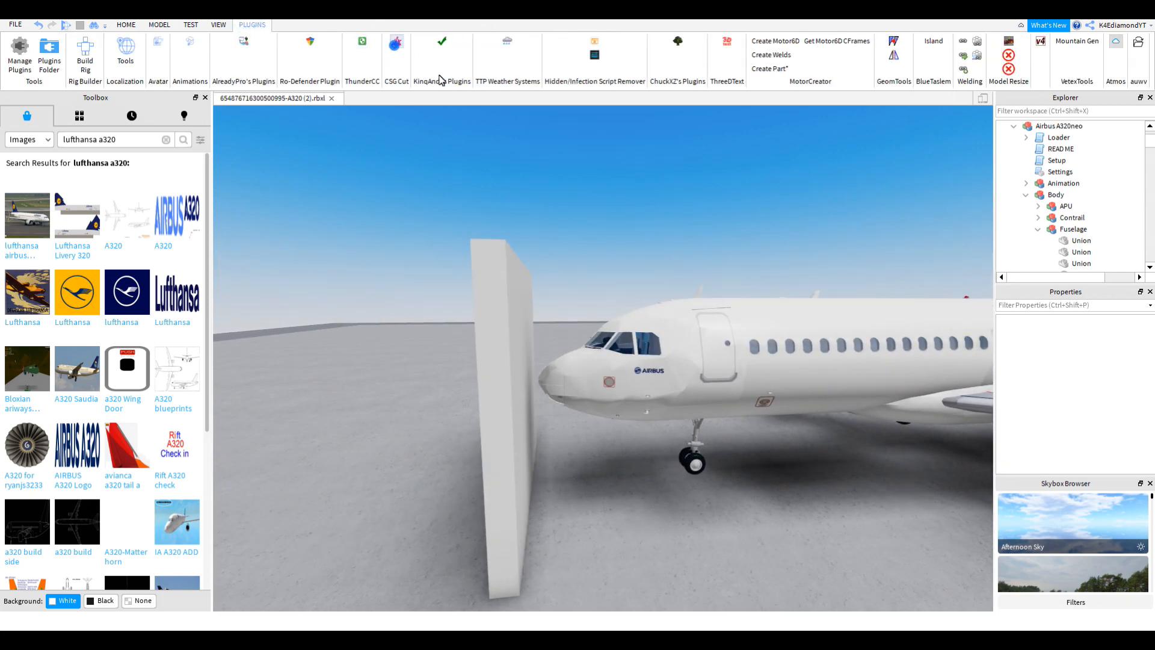
Step: Start CSG Cut with the wall as drawing plane, then cancel a misplaced first point
left_click(394, 44)
left_click(496, 337)
right_click_drag(511, 335, 510, 335)
key("w")
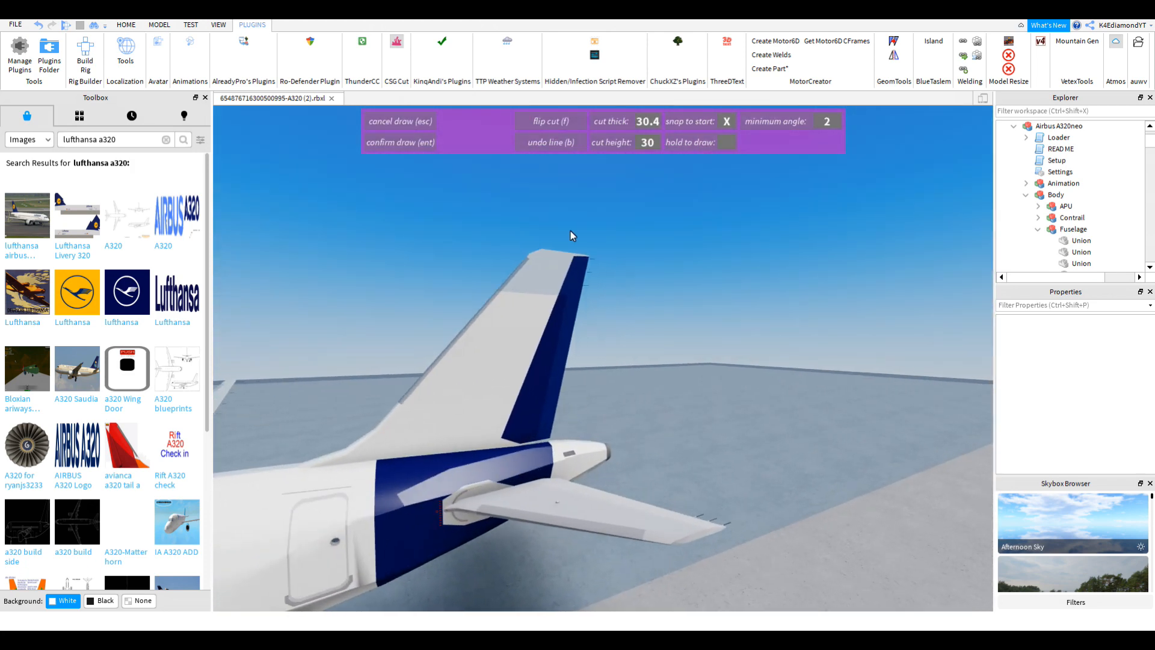
right_click_drag(569, 230, 570, 230)
right_click_drag(531, 307, 527, 362)
left_click(480, 524)
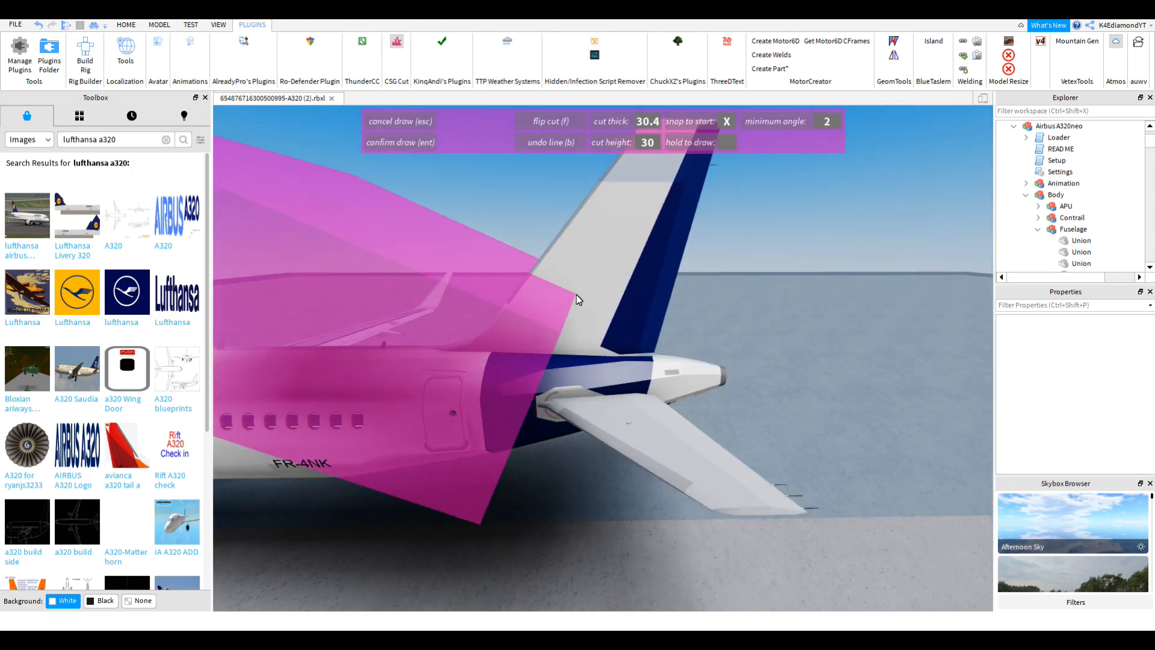
key("b")
Step: Anchor the cut outline at the tail fin's tip, comparing against the Lufthansa photo
right_click_drag(581, 300, 633, 285)
key("s")
key("w")
key("s")
left_click(621, 343)
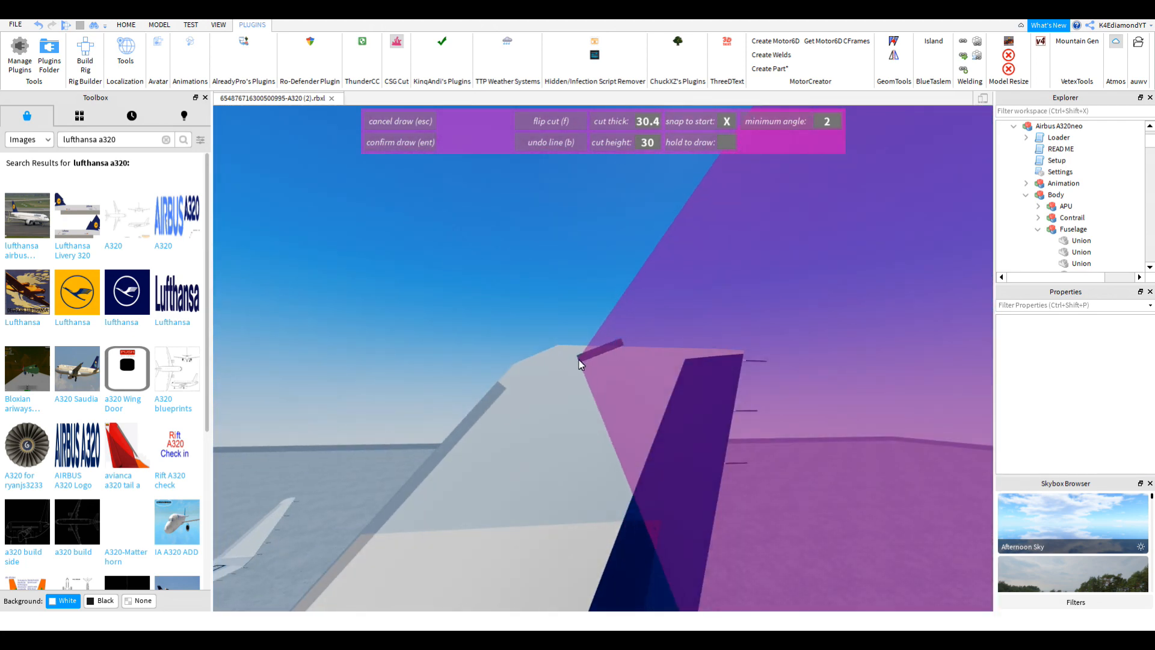
key("alt+Tab")
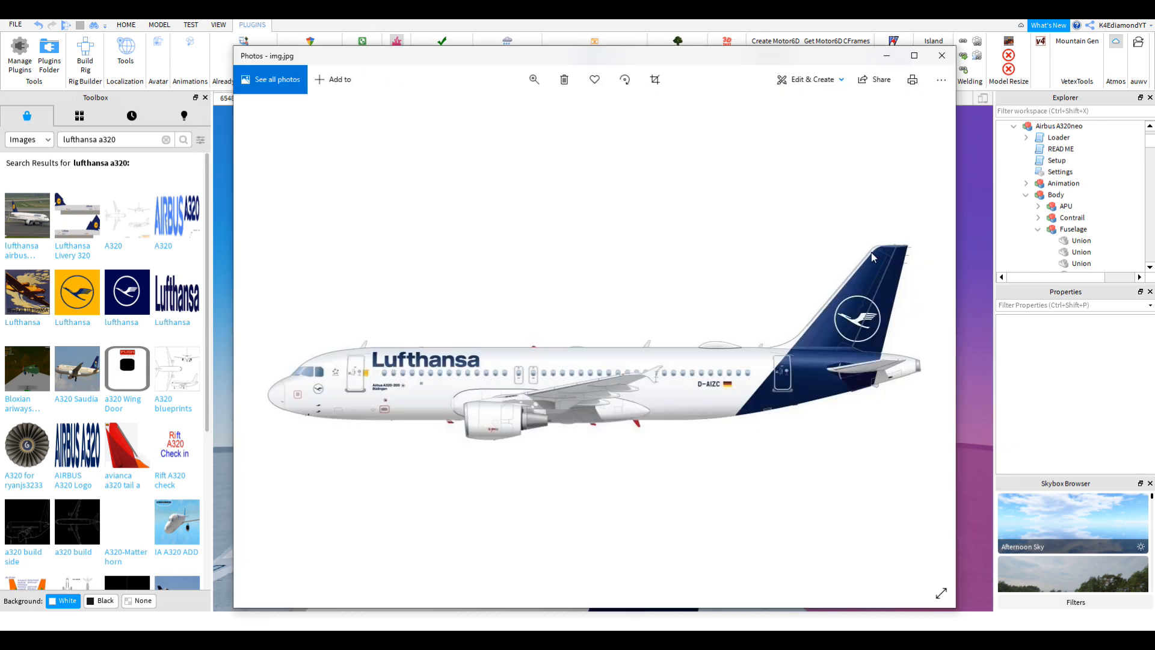
left_click(968, 301)
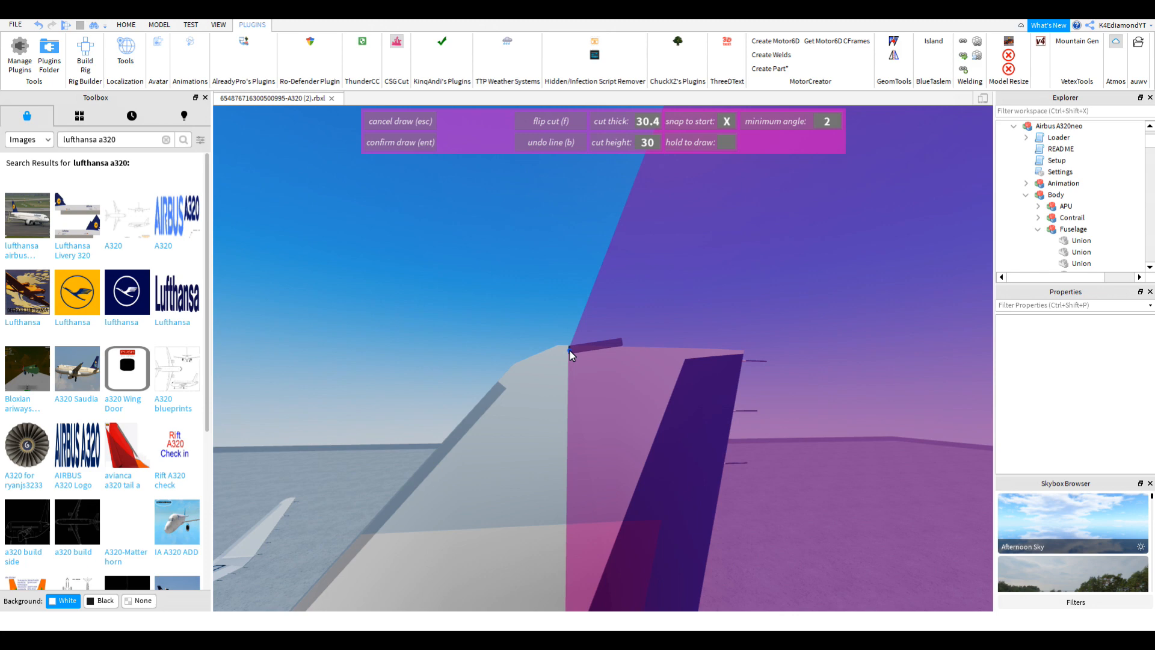
Step: Place cut-outline points down the tail fin's leading edge
left_click(555, 357)
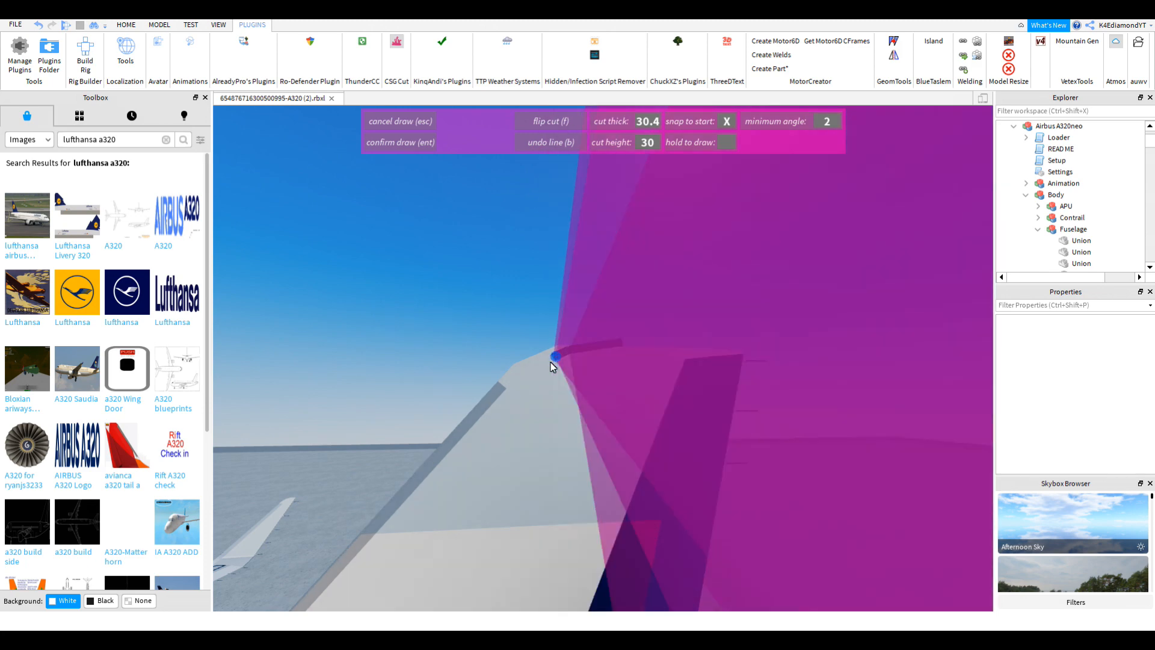
left_click(547, 364)
left_click(531, 380)
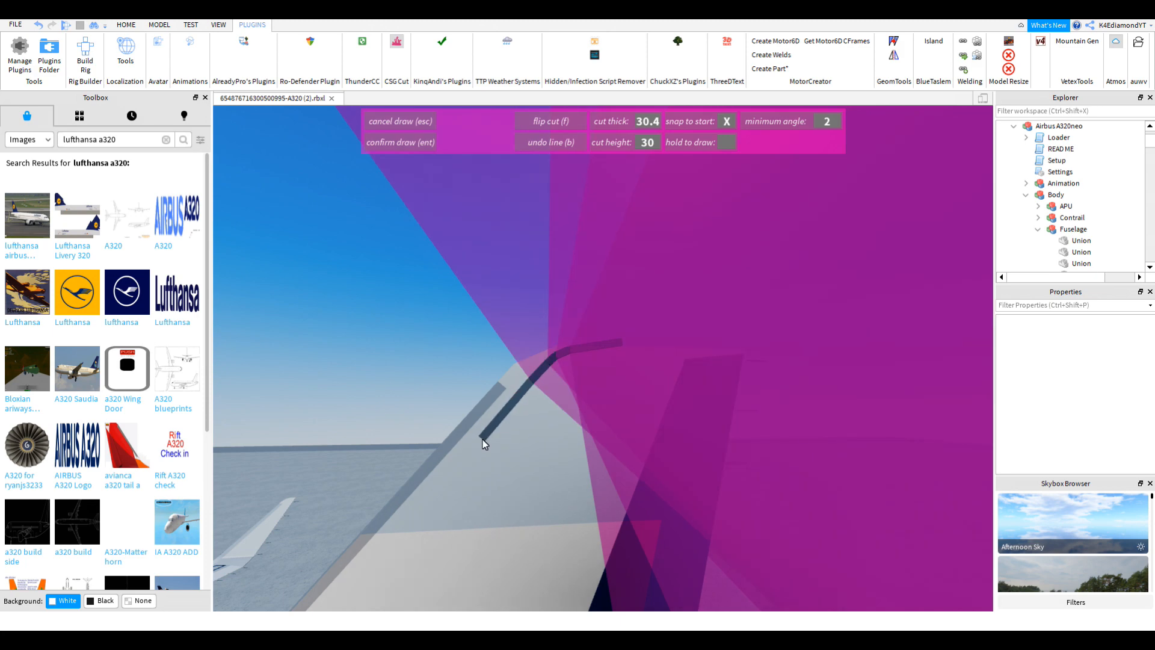
scroll(483, 439, "down", 3)
right_click_drag(475, 467, 484, 480)
scroll(504, 481, "up", 2)
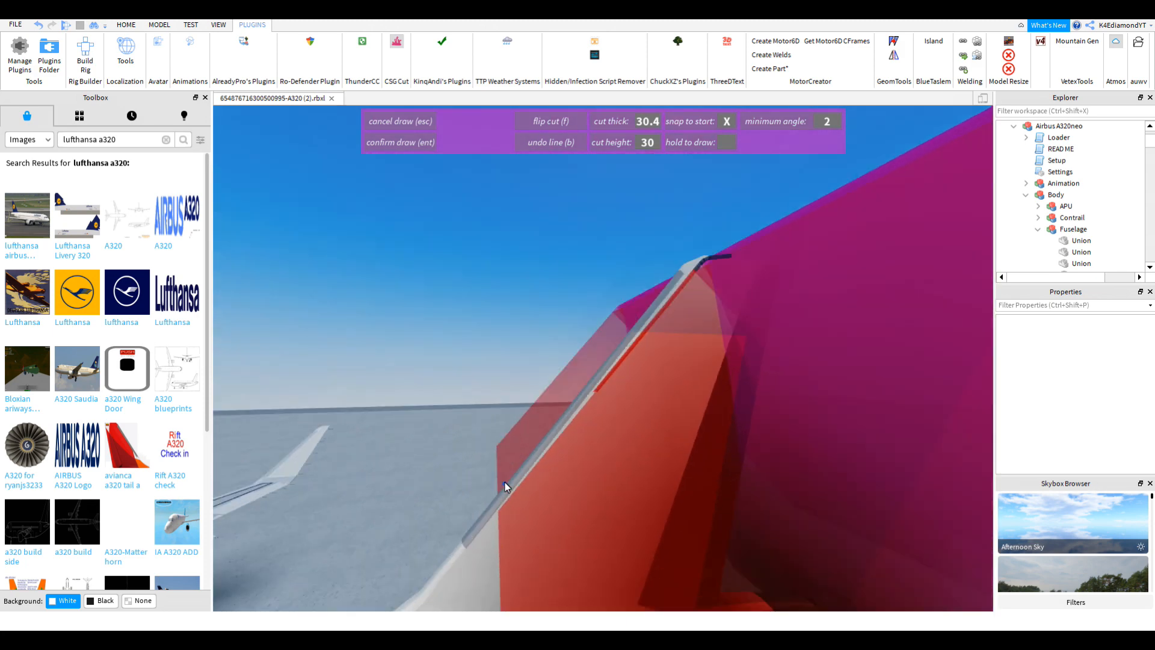
scroll(504, 482, "down", 5)
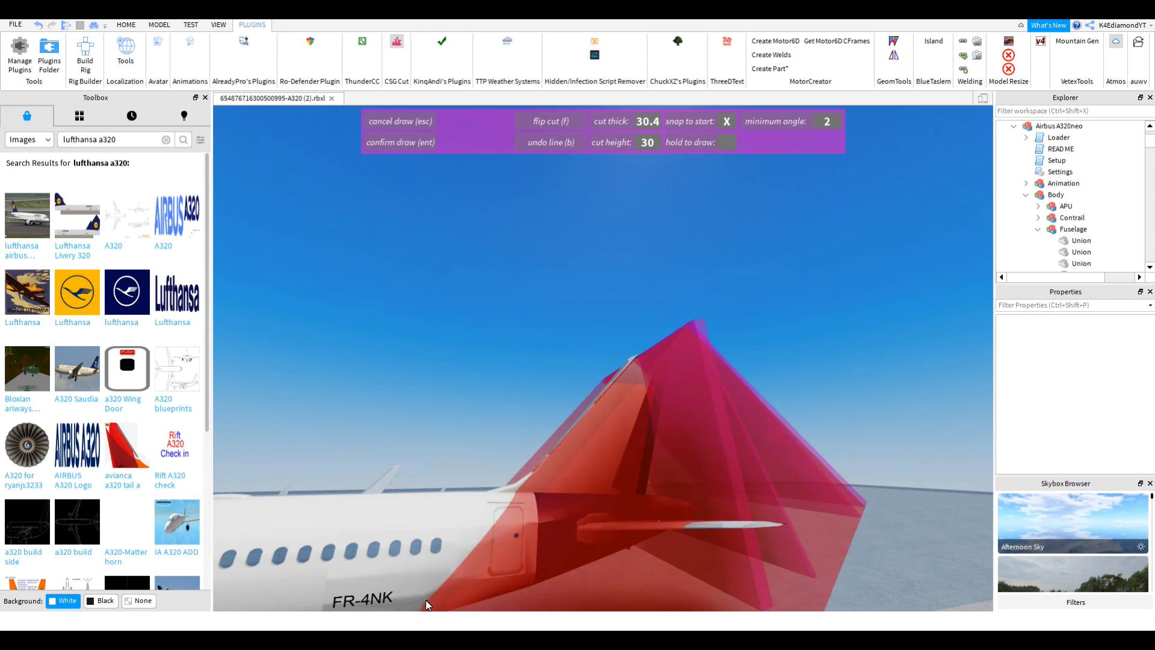
key("w")
right_click_drag(593, 425, 595, 422)
key("a")
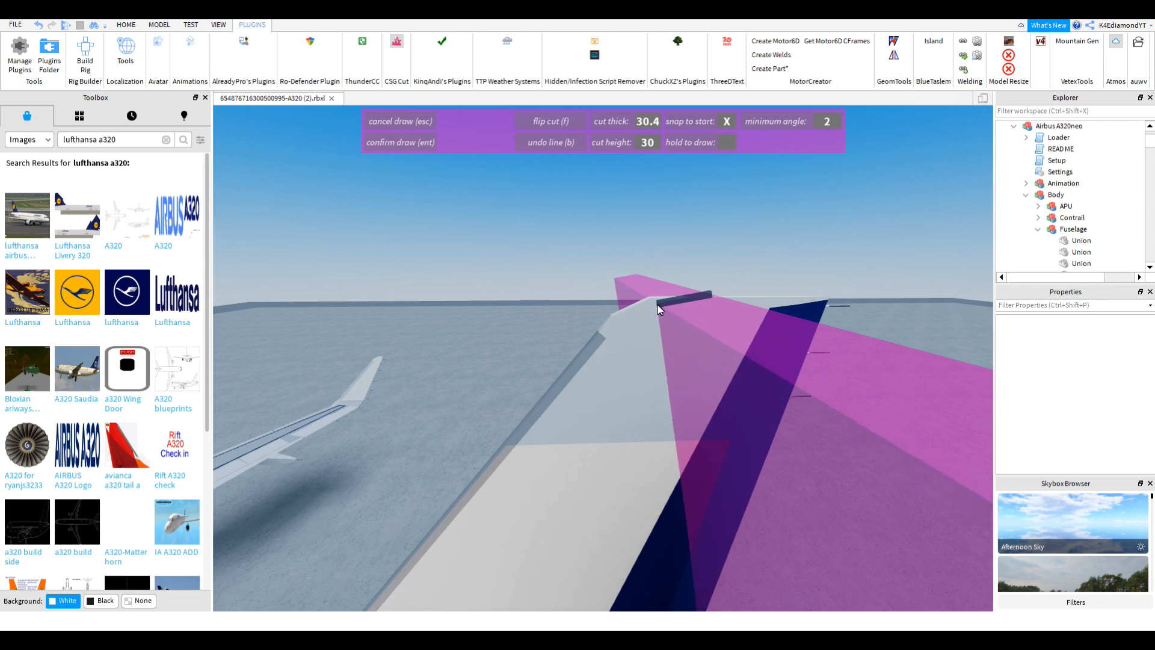
Step: Add outline points on the fuselage and below the tail, then confirm the shape
left_click(656, 305)
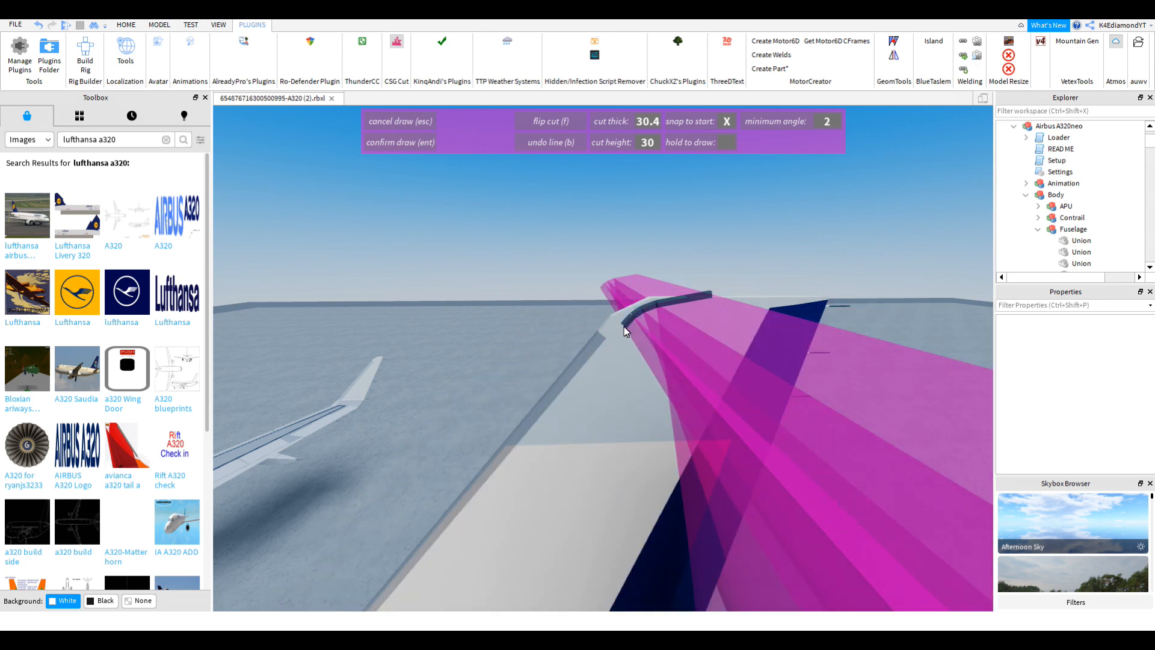
right_click_drag(603, 355, 604, 356)
scroll(593, 473, "up", 3)
right_click_drag(594, 474, 593, 473)
scroll(592, 474, "down", 3)
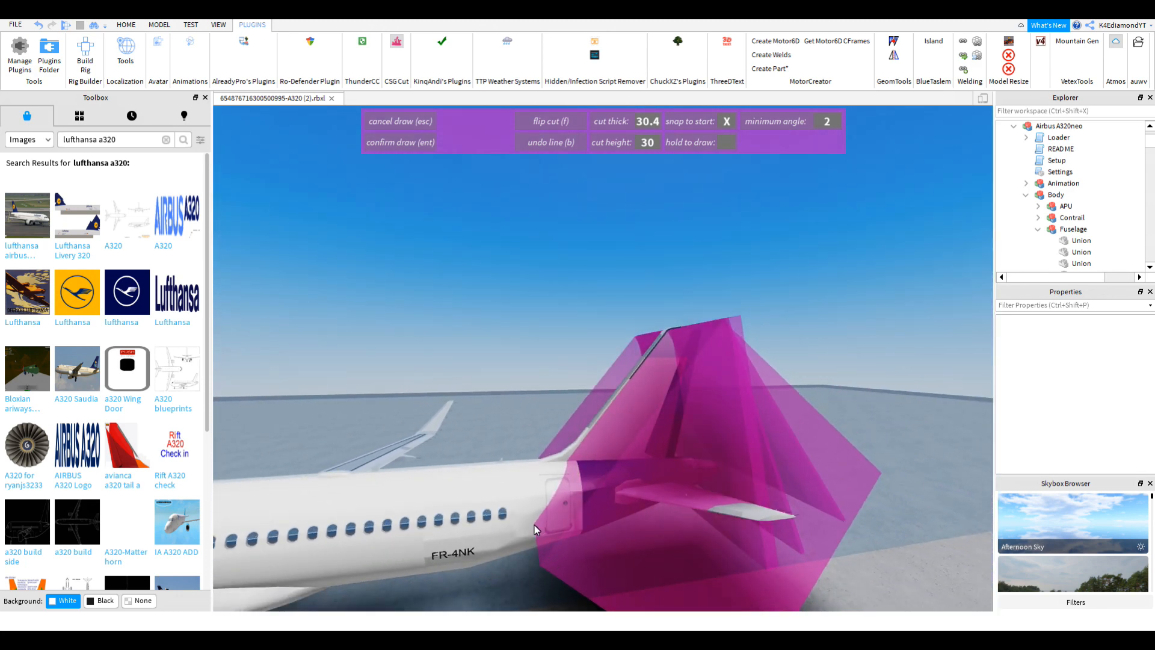
scroll(527, 533, "down", 4)
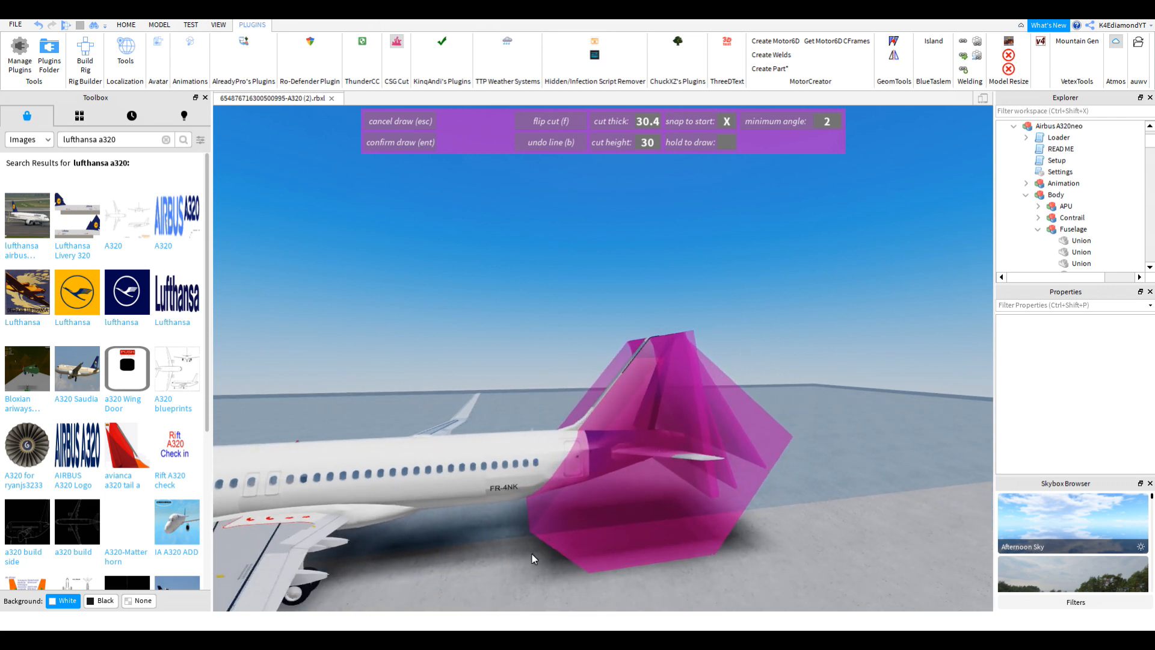
left_click(519, 582)
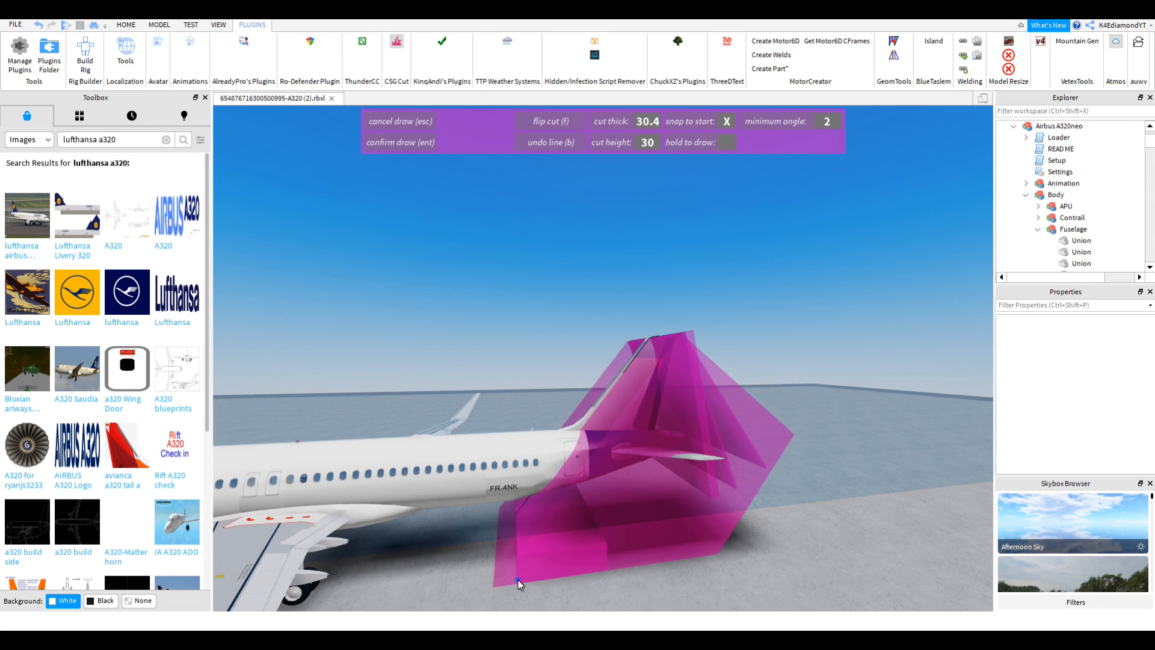
key("Return")
key("w")
right_click_drag(576, 495, 576, 495)
scroll(636, 359, "up", 3)
right_click_drag(636, 360, 636, 360)
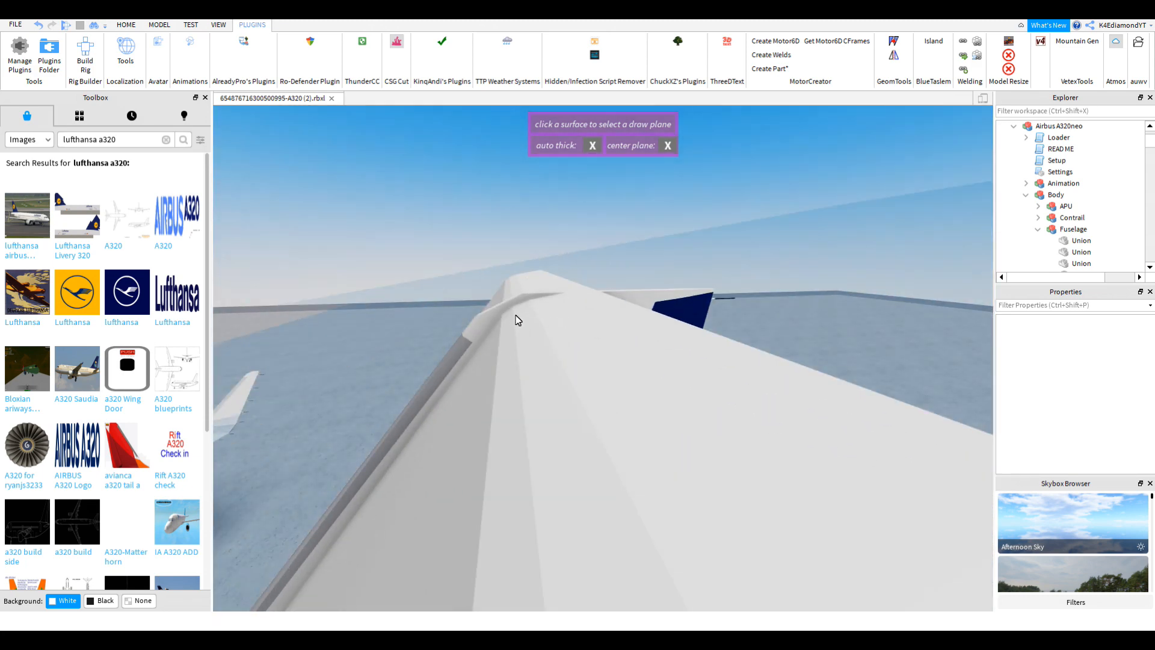
Step: Exit the CSG Cut drawing mode and switch to the Model tools
scroll(586, 317, "up", 3)
scroll(586, 319, "down", 5)
left_click(403, 42)
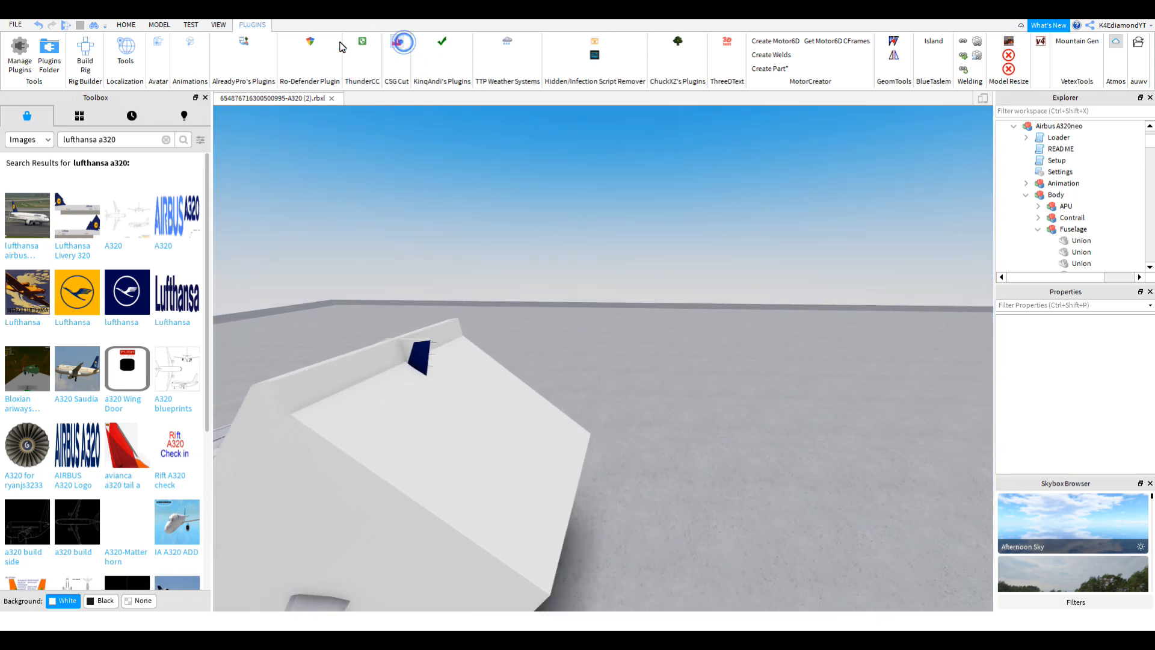
left_click(160, 25)
scroll(554, 429, "down", 8)
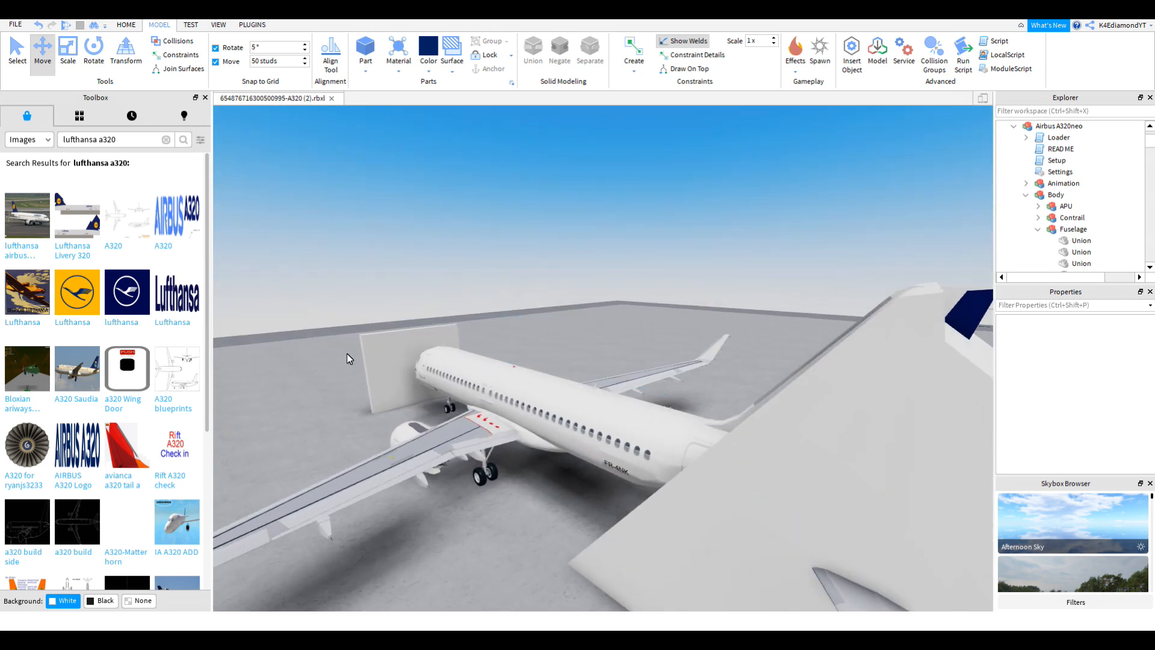
Step: Select and focus the new Part, then bring up its right-click edit options
left_click(388, 359)
key("f")
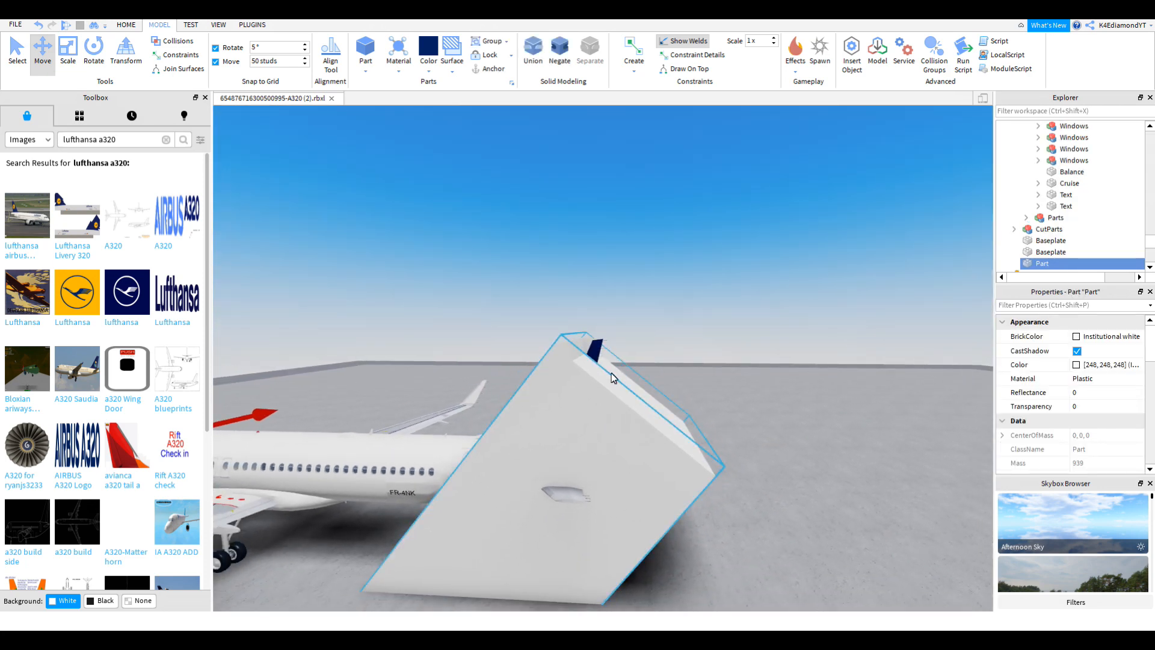
right_click(629, 353)
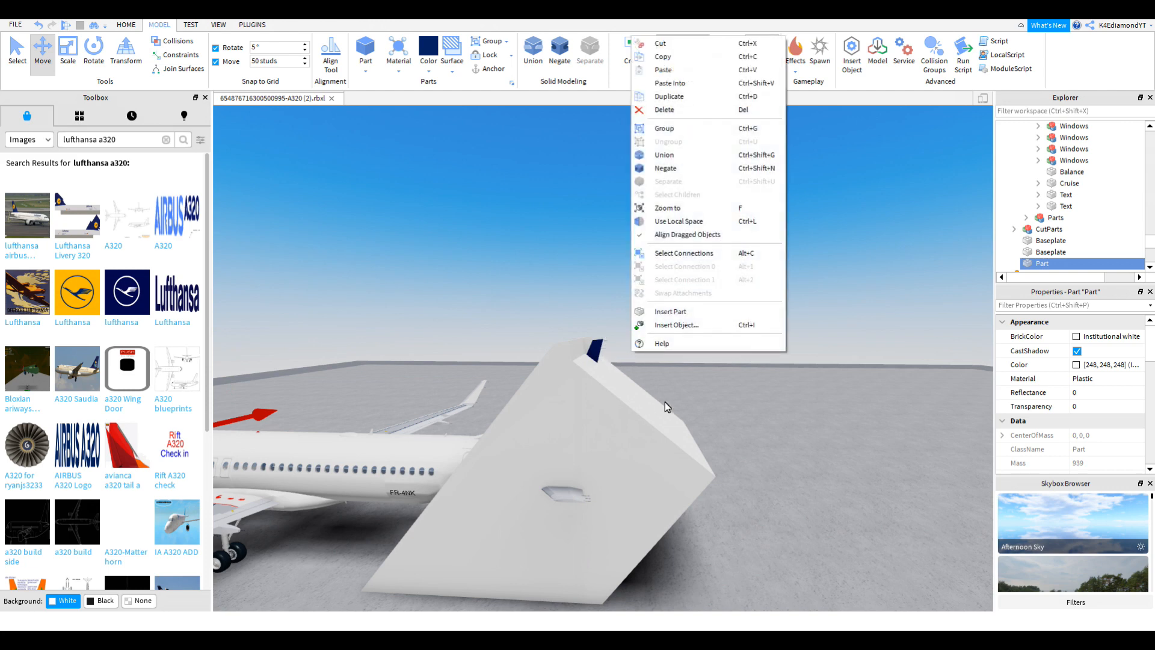
left_click(748, 438)
key("w")
right_click_drag(748, 438, 712, 413)
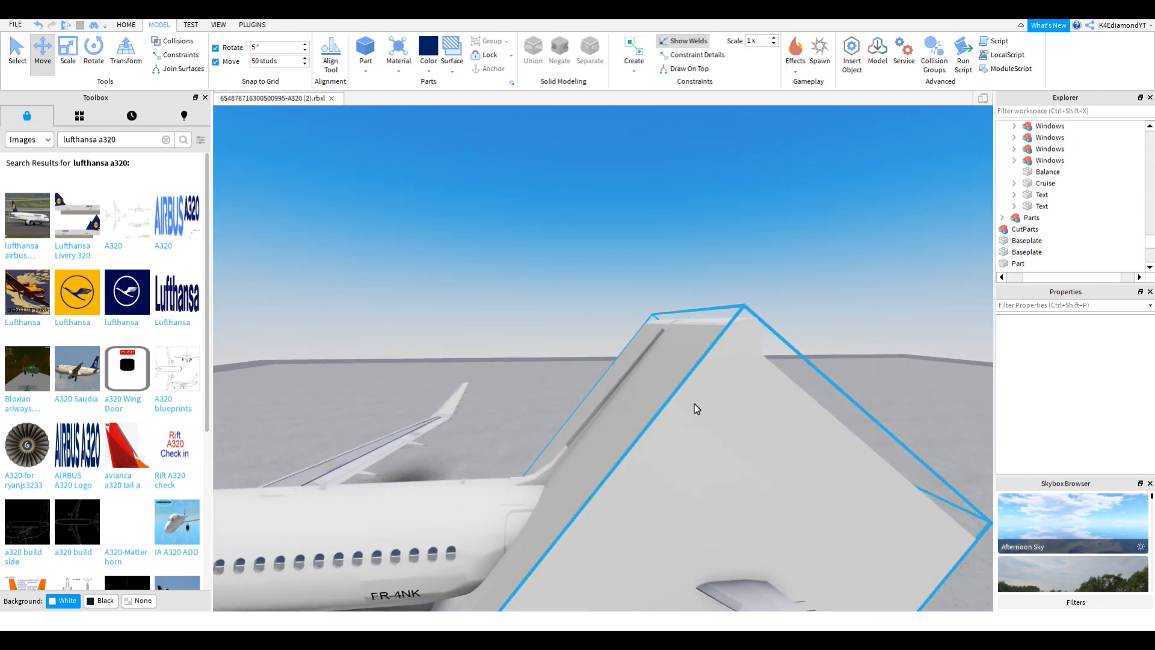
Step: Duplicate the thin white plate and move the copy toward the tail, clear of the block
scroll(692, 404, "down", 6)
left_click(594, 342)
key("ctrl+d")
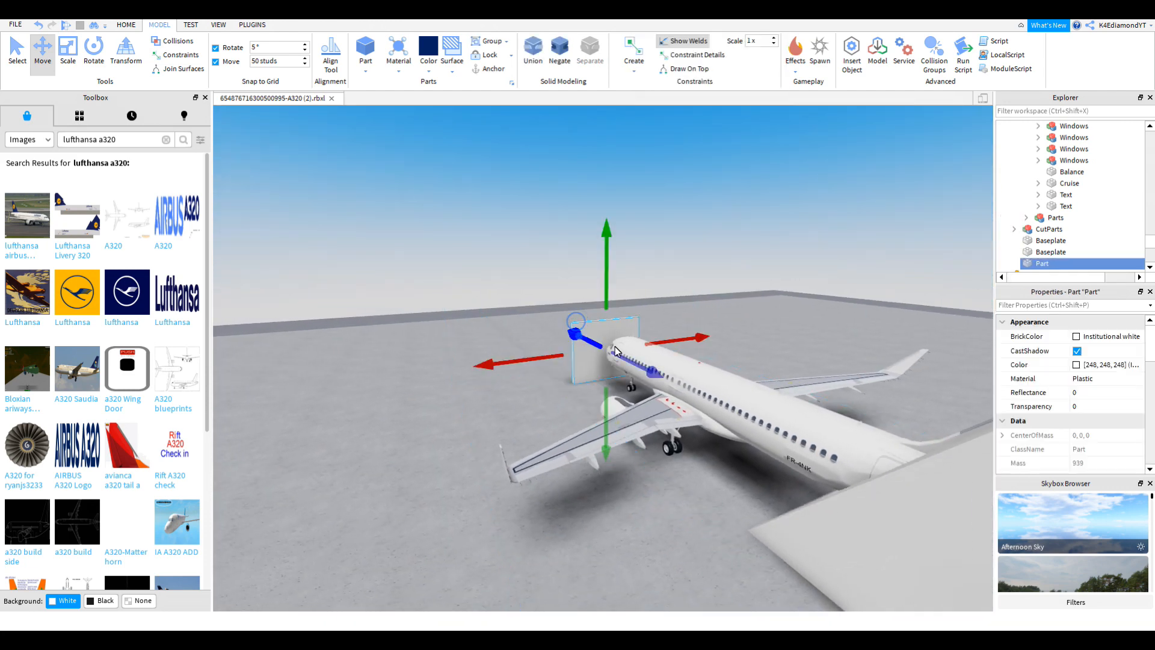
left_click_drag(641, 366, 791, 452)
key("s")
key("d")
left_click_drag(751, 485, 831, 521)
key("s")
right_click_drag(819, 521, 832, 520)
left_click_drag(831, 521, 831, 518)
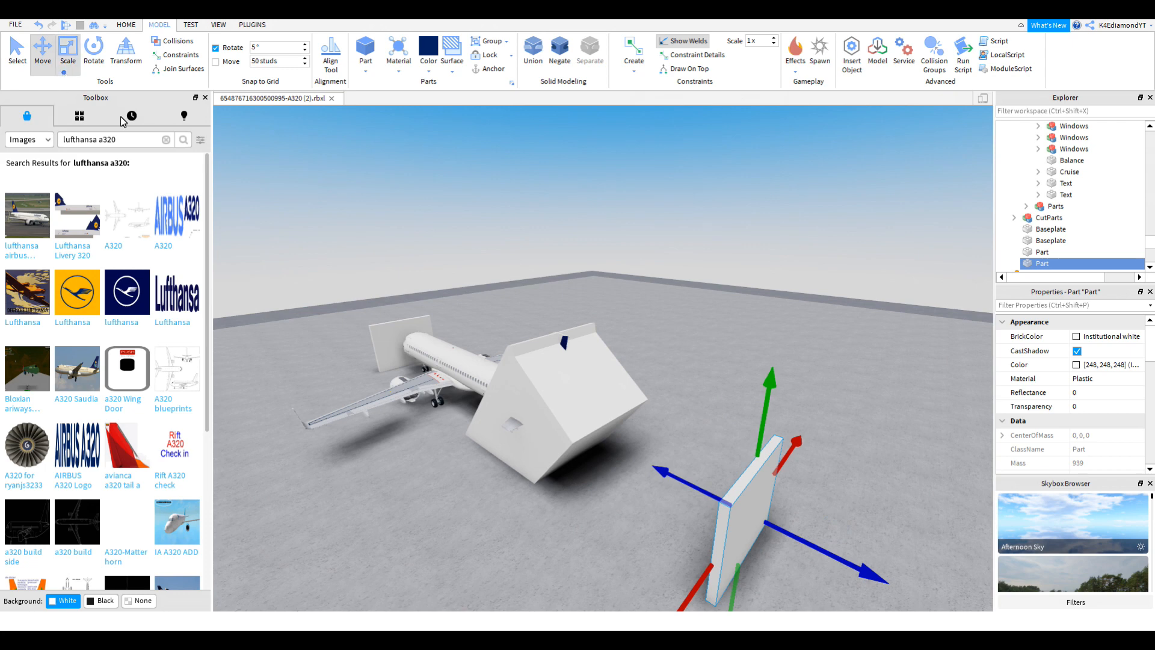
Step: Scale the copied plate into a much taller box stretched back toward the tail
left_click(65, 73)
left_click_drag(717, 497, 690, 156)
key("w")
right_click_drag(613, 337, 593, 338)
left_click_drag(543, 378, 546, 379)
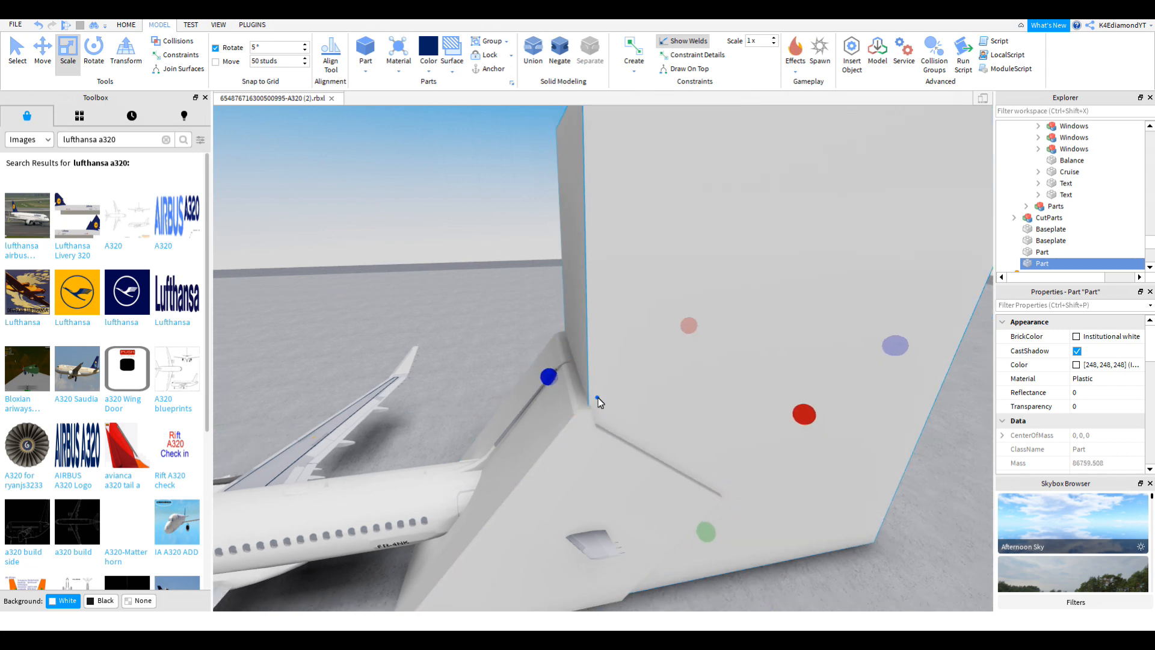
Step: Thicken the box sideways and widen it slightly so it covers the tail fin
key("s")
right_click_drag(598, 398, 596, 398)
left_click_drag(598, 364, 634, 425)
key("w")
key("a")
right_click_drag(600, 420, 602, 420)
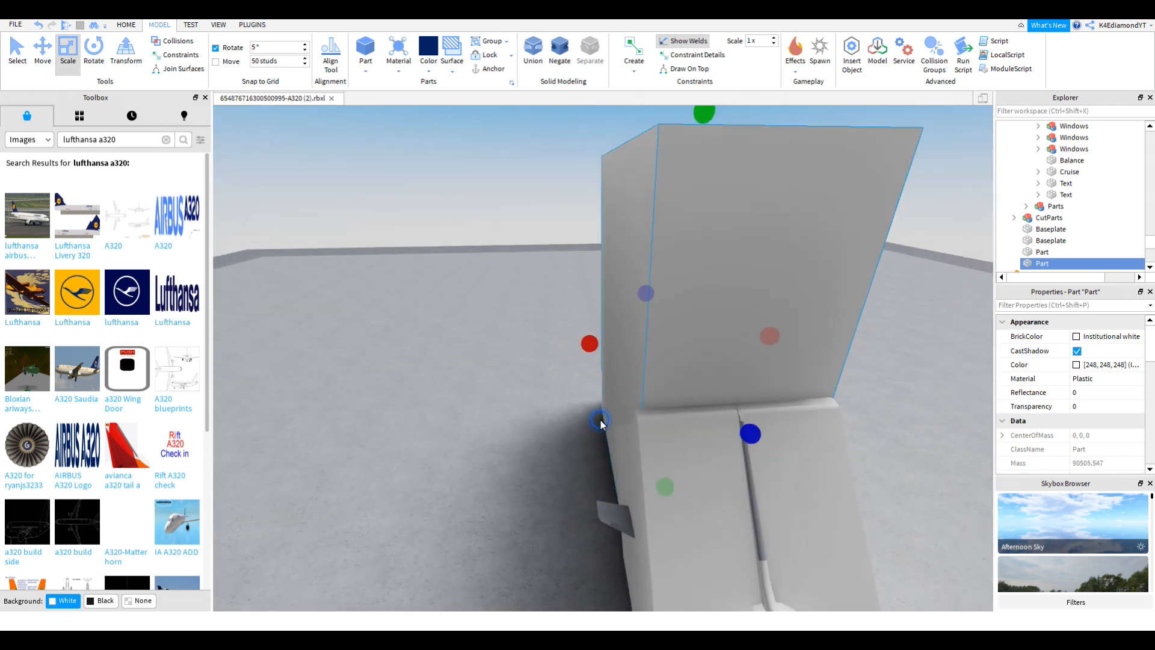
key("s")
left_click_drag(587, 349, 583, 355)
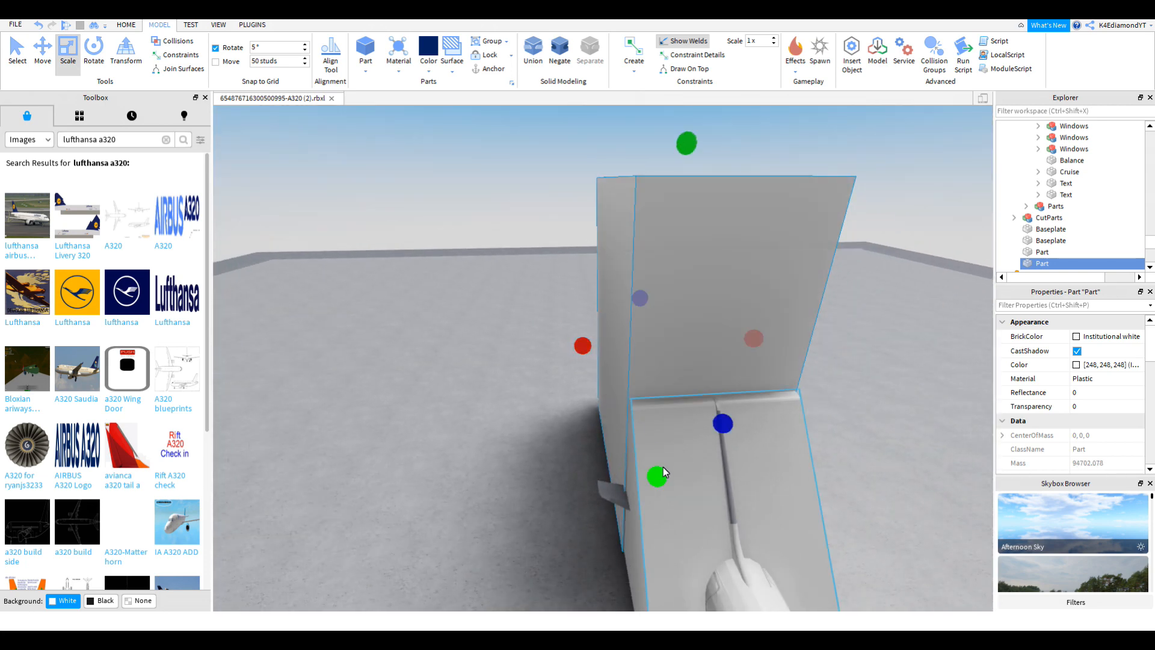
Step: Select the CutParts group with the whole plane and box in view
left_click(687, 480)
right_click_drag(713, 452, 712, 453)
key("s")
right_click_drag(735, 417, 734, 435)
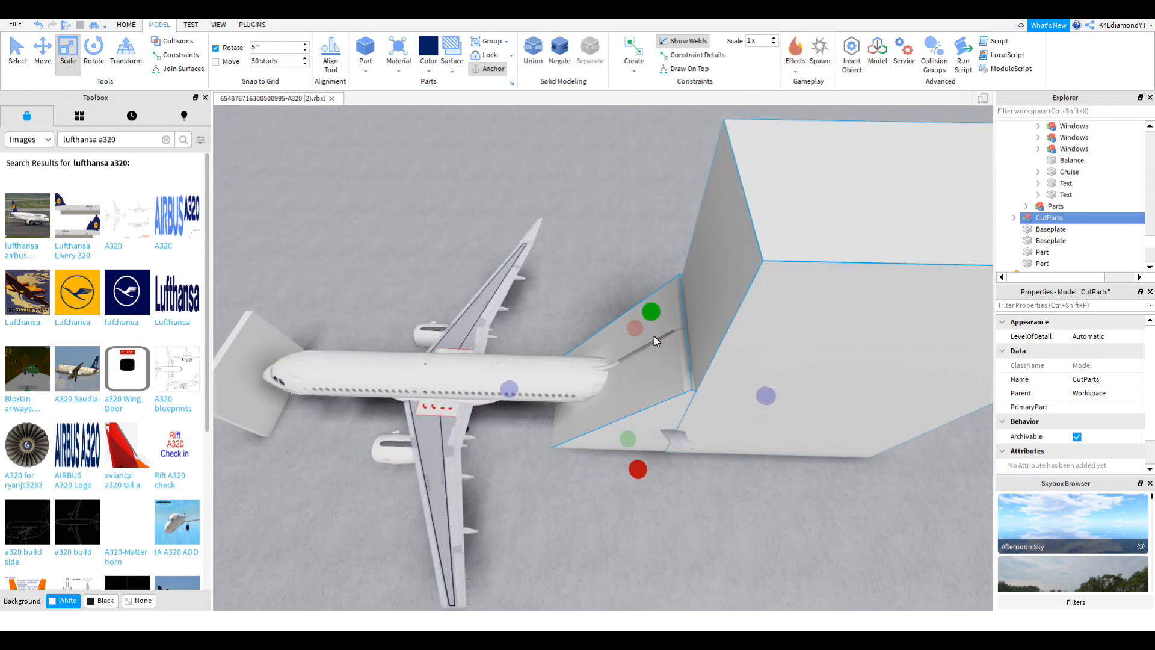
Step: Ungroup CutParts and union its four parts together
key("ctrl+u")
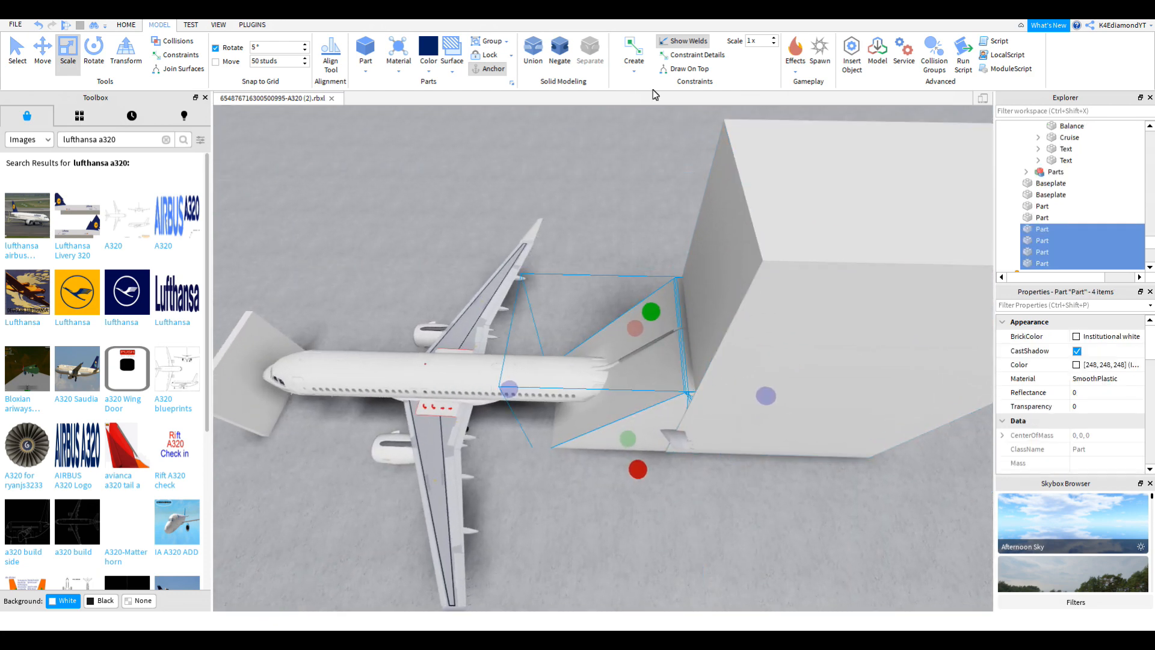
right_click_drag(666, 424, 666, 424)
key("w")
scroll(666, 424, "down", 1)
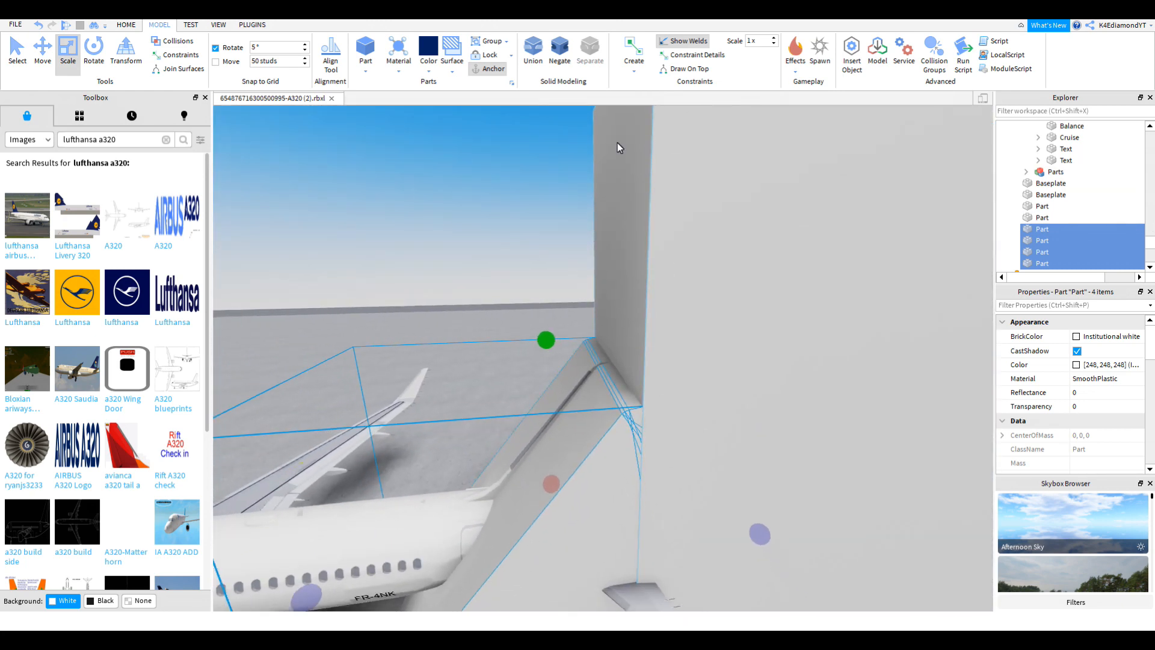
left_click(533, 51)
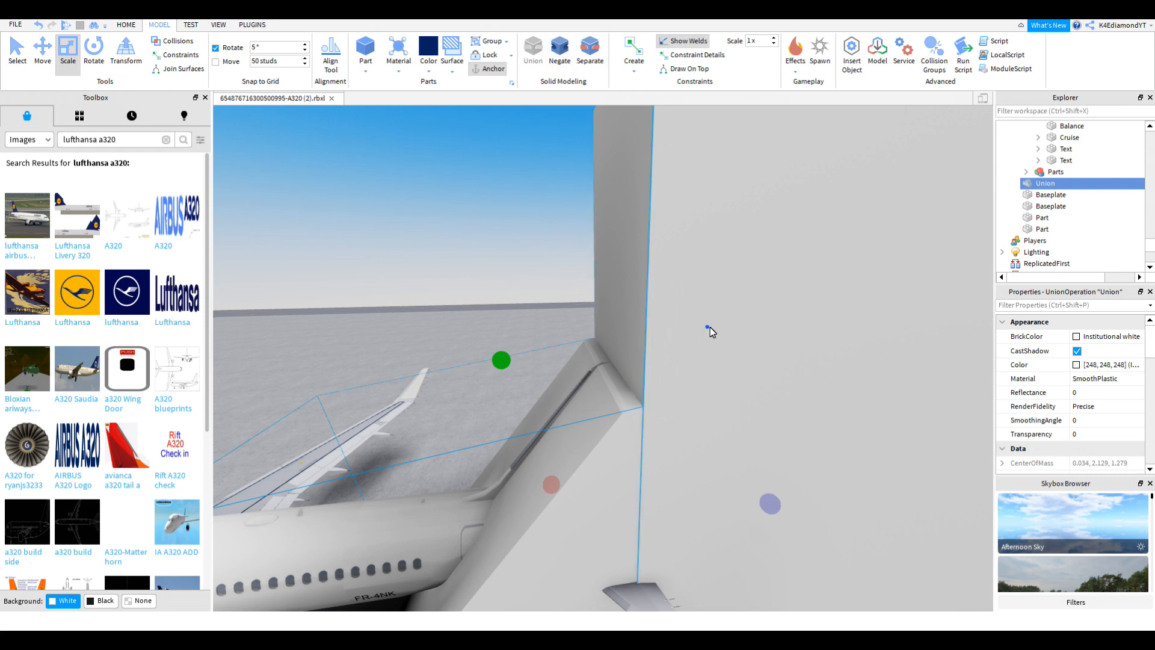
Step: Add the big box to the selection and merge it into the union
scroll(708, 331, "down", 4)
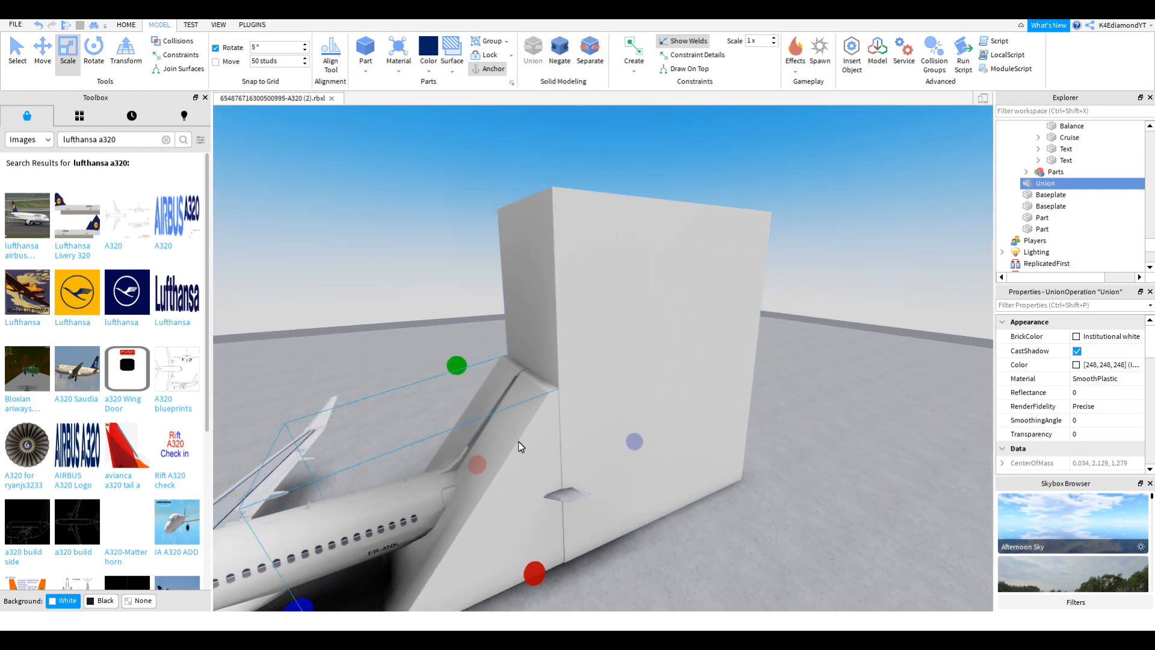
key("ctrl+1")
left_click(577, 295, "ctrl")
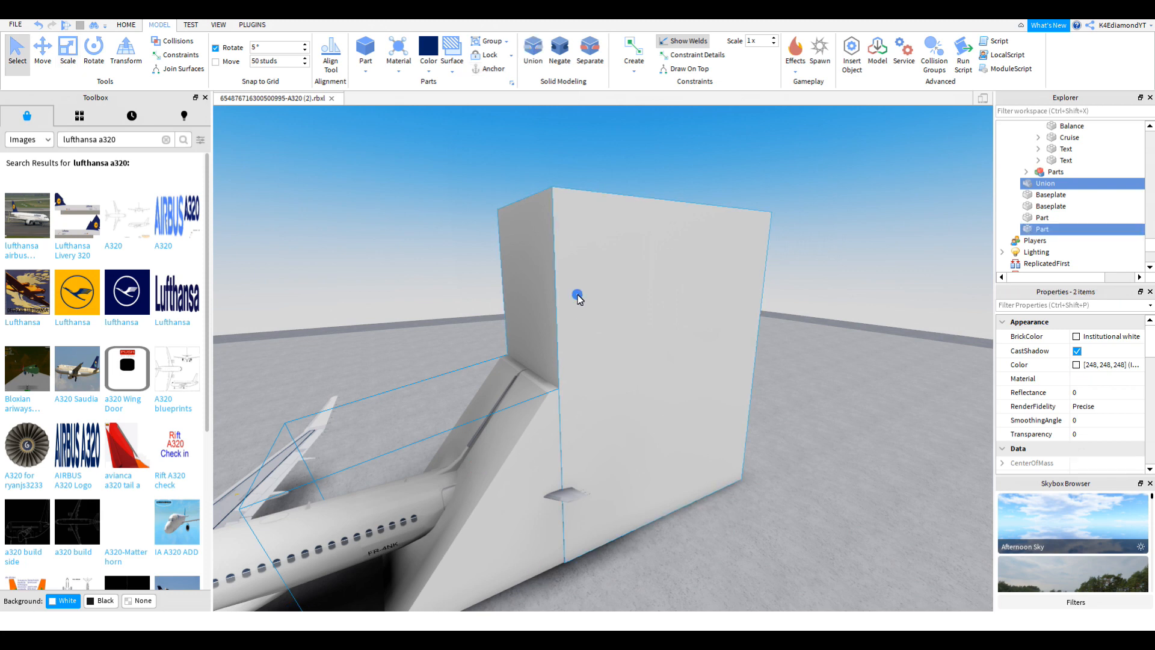
left_click(528, 65)
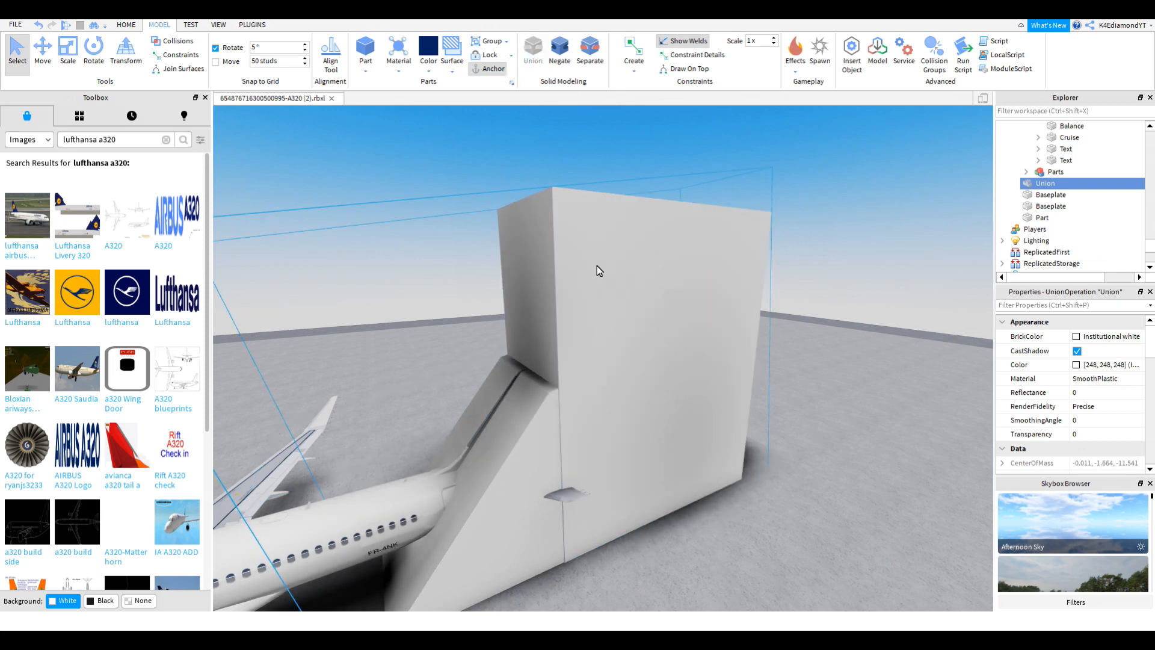
right_click_drag(658, 414, 545, 300)
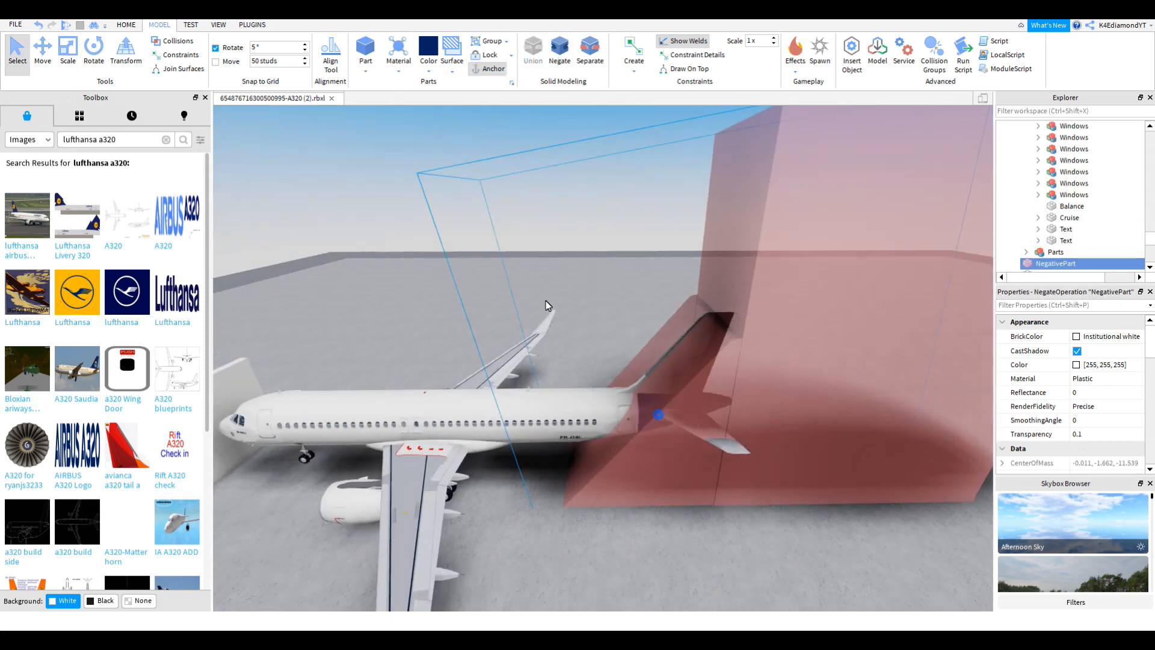
Step: Slide the negative part away from the tail
left_click(43, 59)
scroll(554, 209, "down", 5)
right_click_drag(554, 209, 601, 240)
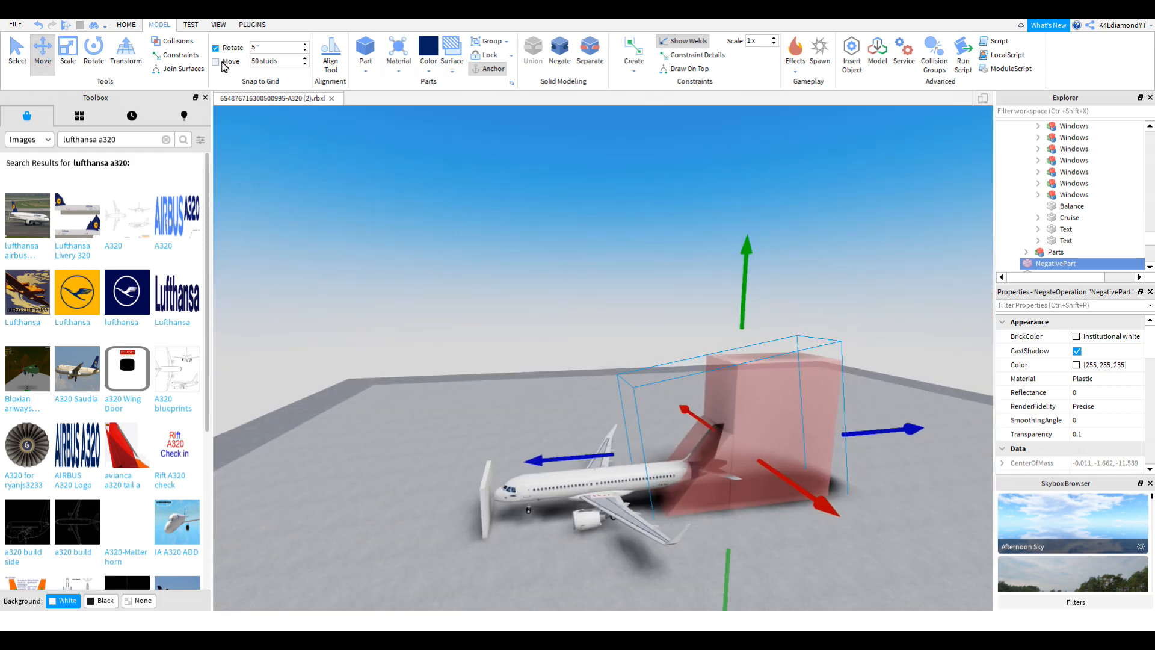
right_click_drag(763, 376, 802, 411)
left_click_drag(664, 346, 725, 391)
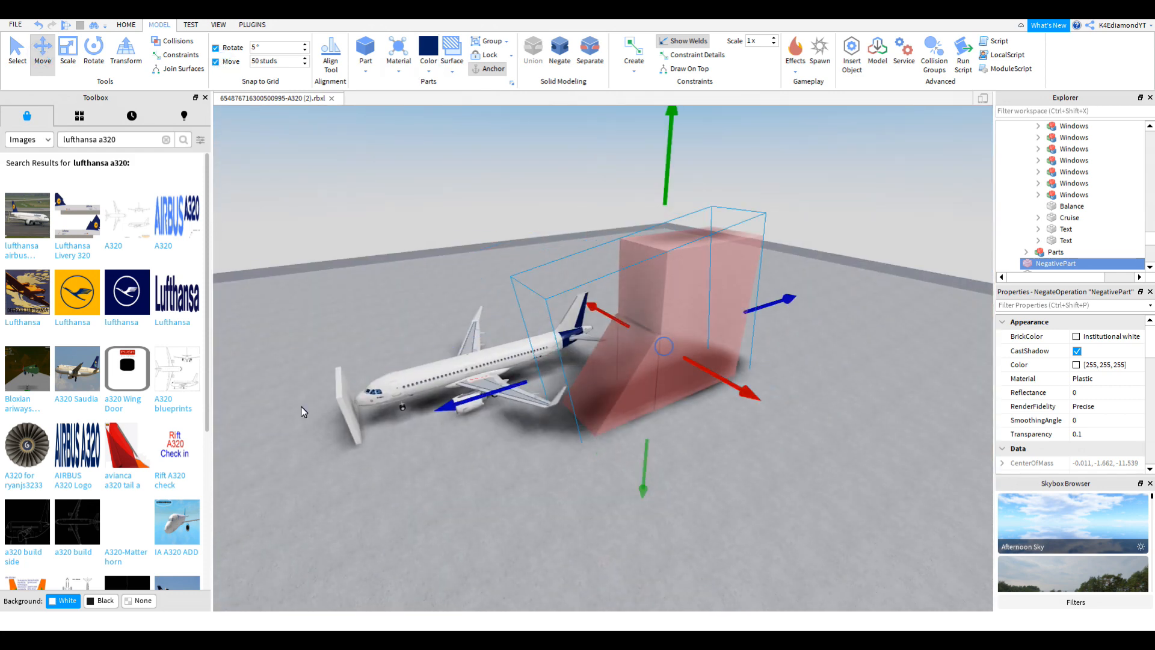
Step: Duplicate the white plate and scale the copy into a wide, tall cutting block
left_click(338, 404)
key("ctrl+d")
left_click_drag(355, 461, 357, 530)
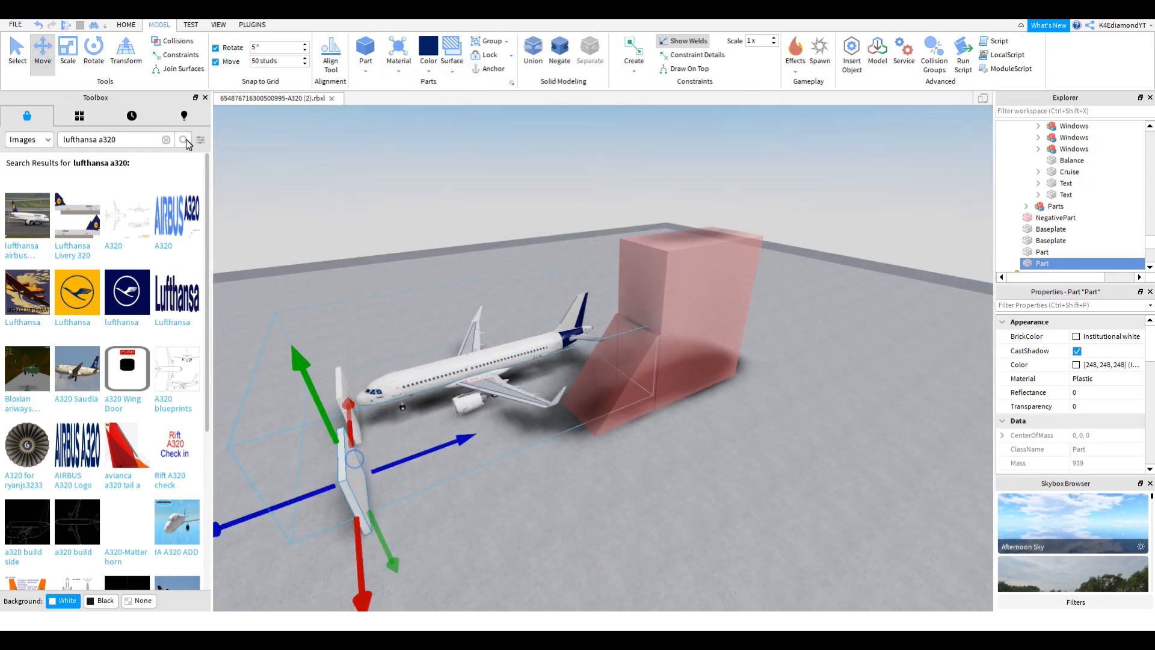
key("w")
left_click(65, 54)
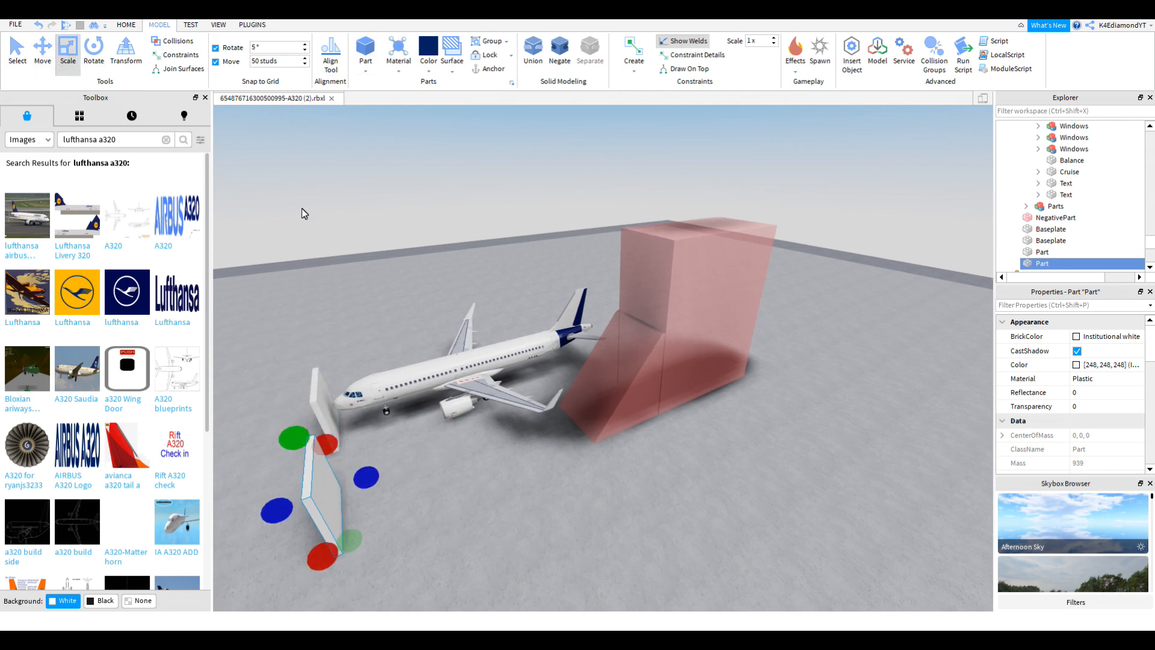
left_click_drag(368, 478, 924, 268)
left_click_drag(769, 278, 788, 155)
right_click_drag(788, 155, 649, 321)
key("w")
Step: Union the cutting block with the wall and negate it into a cutting wall
left_click(17, 55)
left_click(438, 361)
key("ctrl+d")
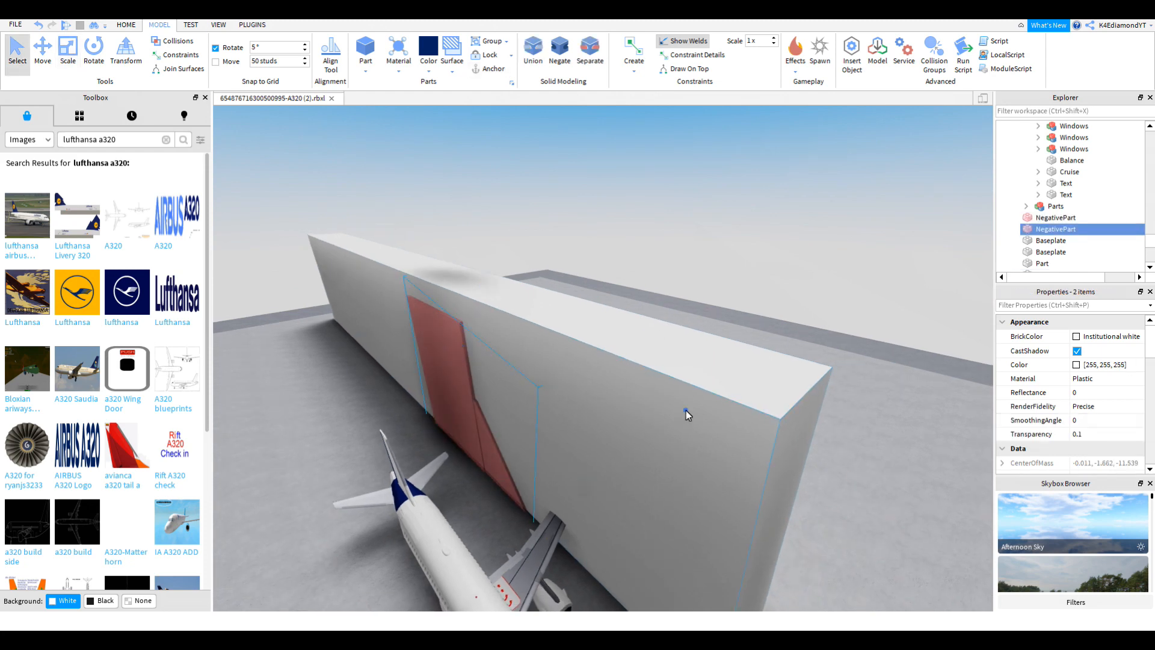
left_click(685, 410, "shift")
left_click(533, 53)
left_click(560, 53)
left_click(42, 54)
left_click(215, 61)
Step: Duplicate both negative parts to have spare cutters
left_click(502, 327, "shift")
key("ctrl+d")
key("ctrl+d")
key("ctrl+d")
key("ctrl+d")
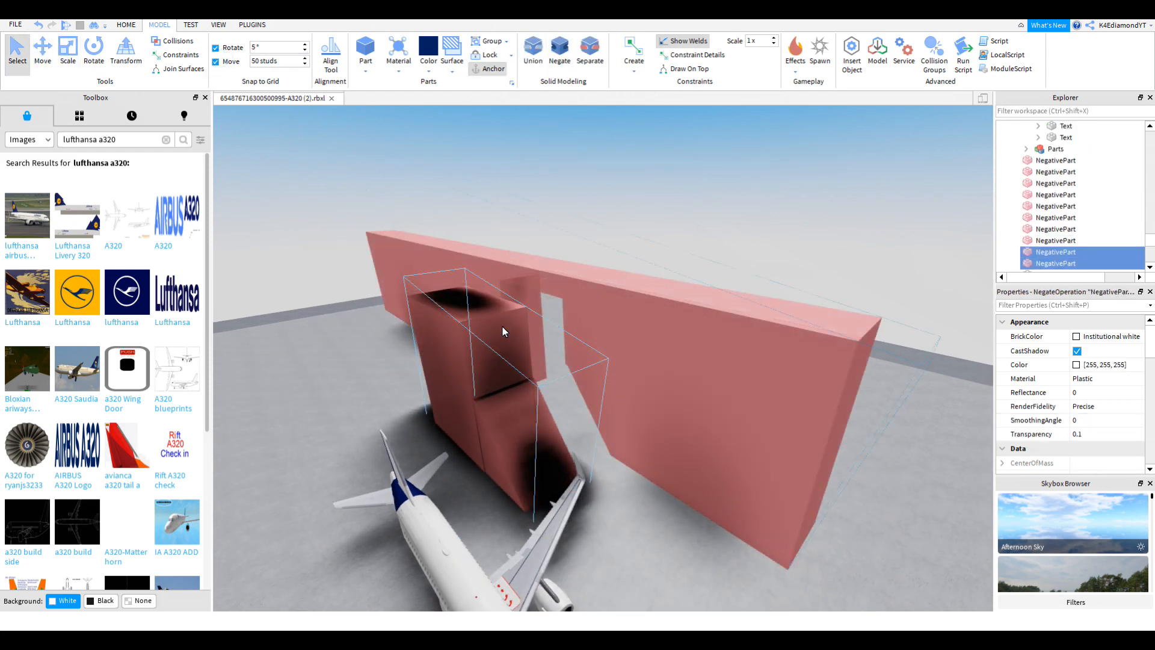
key("w")
left_click(652, 471)
right_click_drag(651, 472, 568, 348)
Step: Duplicate the vertical stabilizer union, move the copy aside and colour it navy
left_click(554, 261, "alt")
right_click_drag(554, 261, 644, 305)
key("ctrl+2")
key("ctrl+d")
left_click_drag(337, 349, 706, 329)
right_click_drag(707, 330, 680, 301)
left_click(428, 53)
Step: Union the navy stabilizer copy with a negative part
mouse_move(764, 337)
right_mouse_down()
mouse_move(777, 335)
mouse_move(752, 324)
right_mouse_up()
left_click(16, 55)
left_click(553, 193, "shift")
left_click(534, 54)
Step: Union the white stabilizer with another negative part
right_click_drag(574, 209, 460, 372)
key("w")
left_click(461, 372)
left_click(668, 333, "shift")
left_click(531, 65)
Step: Move the navy stabilizer union back onto the tail and select both stabilizer unions
key("ctrl+2")
right_click_drag(538, 288, 592, 300)
left_click(1029, 255)
right_click_drag(751, 256, 725, 235)
left_click_drag(724, 232, 459, 304)
key("ctrl+1")
left_click(1045, 263, "ctrl")
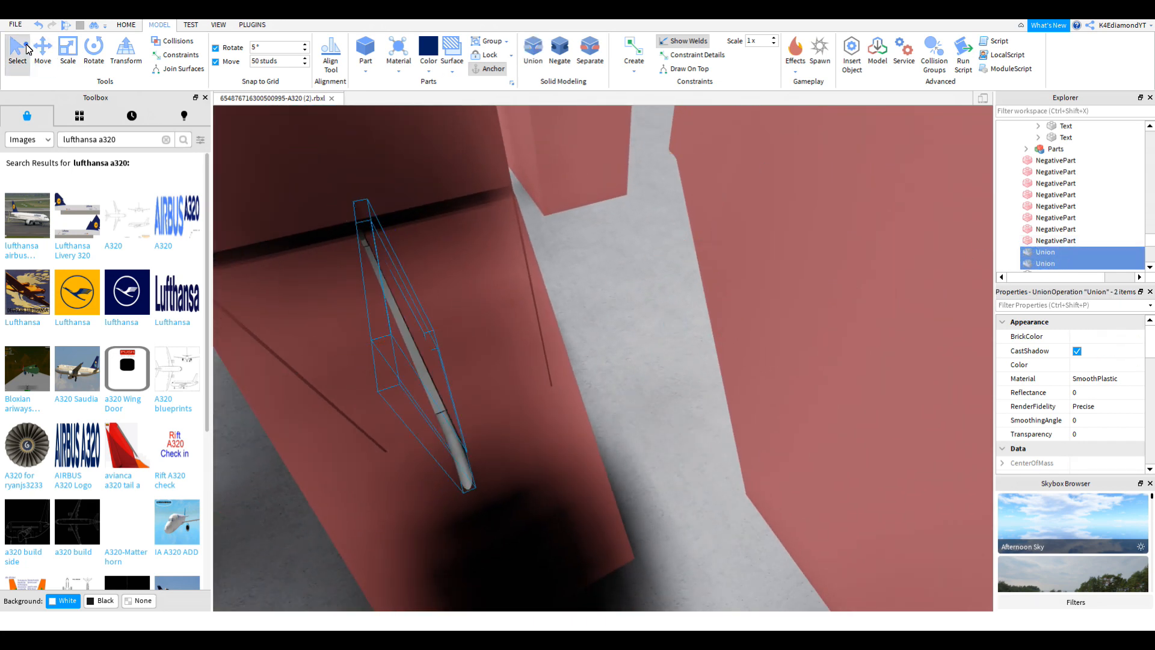
left_click(43, 48)
Step: Pull the two tail-fin unions out, union them, and move the result back onto the tail
key("f")
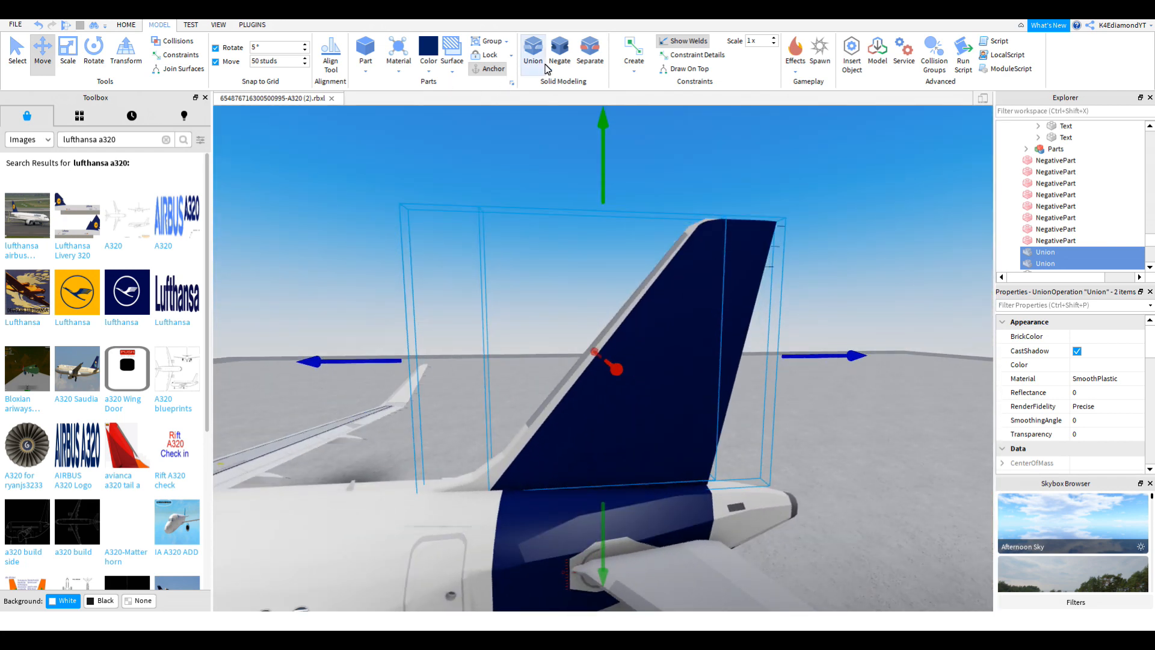
right_click_drag(640, 367, 629, 370)
left_click_drag(762, 361, 506, 114)
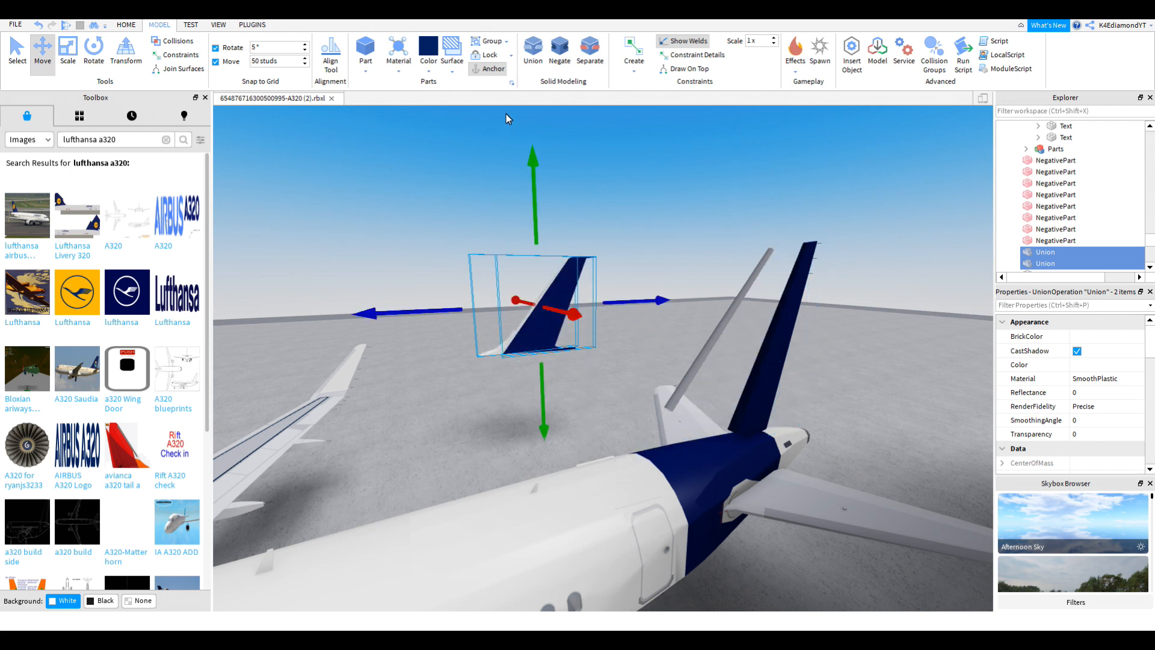
left_click(532, 59)
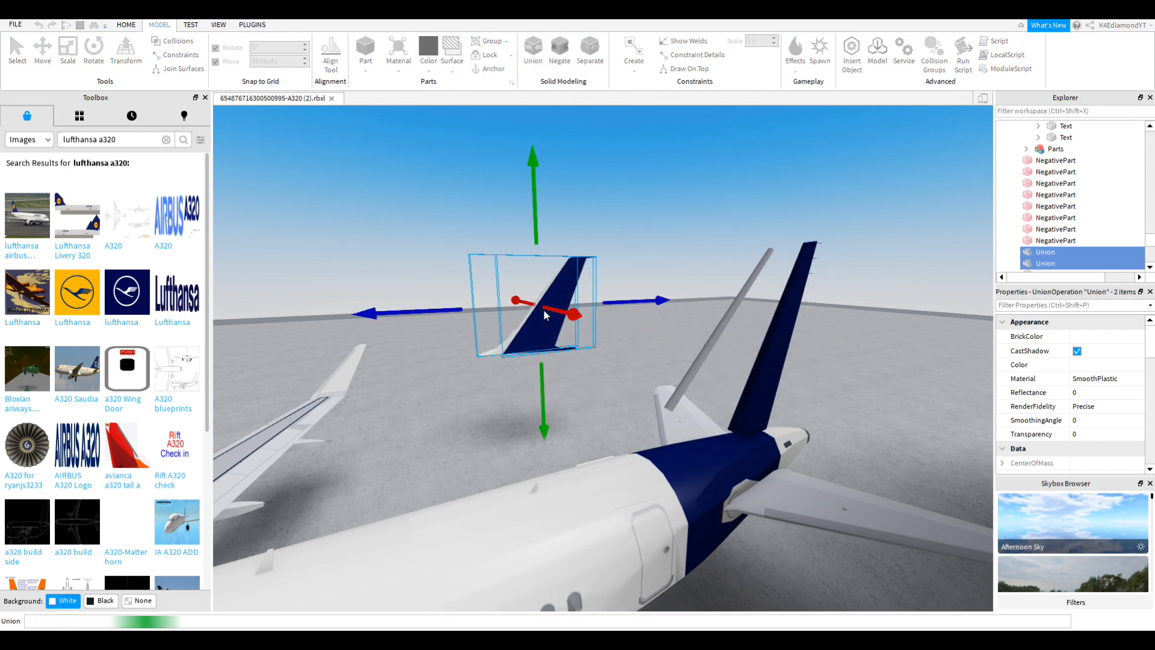
left_click_drag(553, 306, 914, 370)
Step: Inspect the navy tail fin from the side and clear the selection
scroll(871, 366, "up", 5)
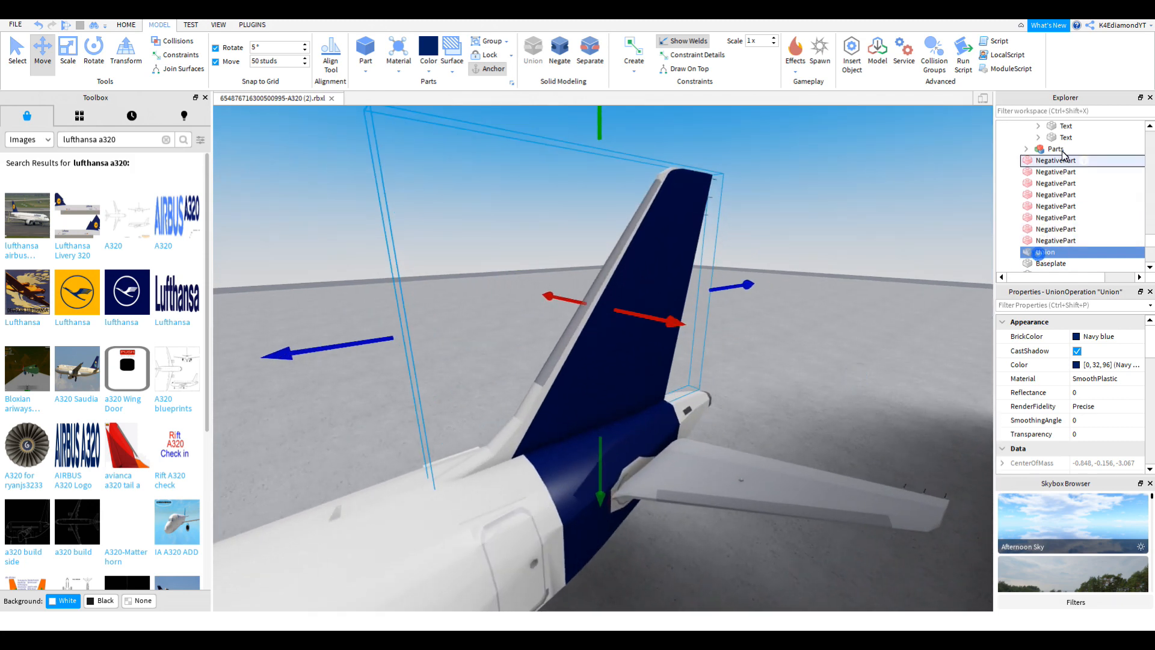
scroll(1063, 154, "up", 10)
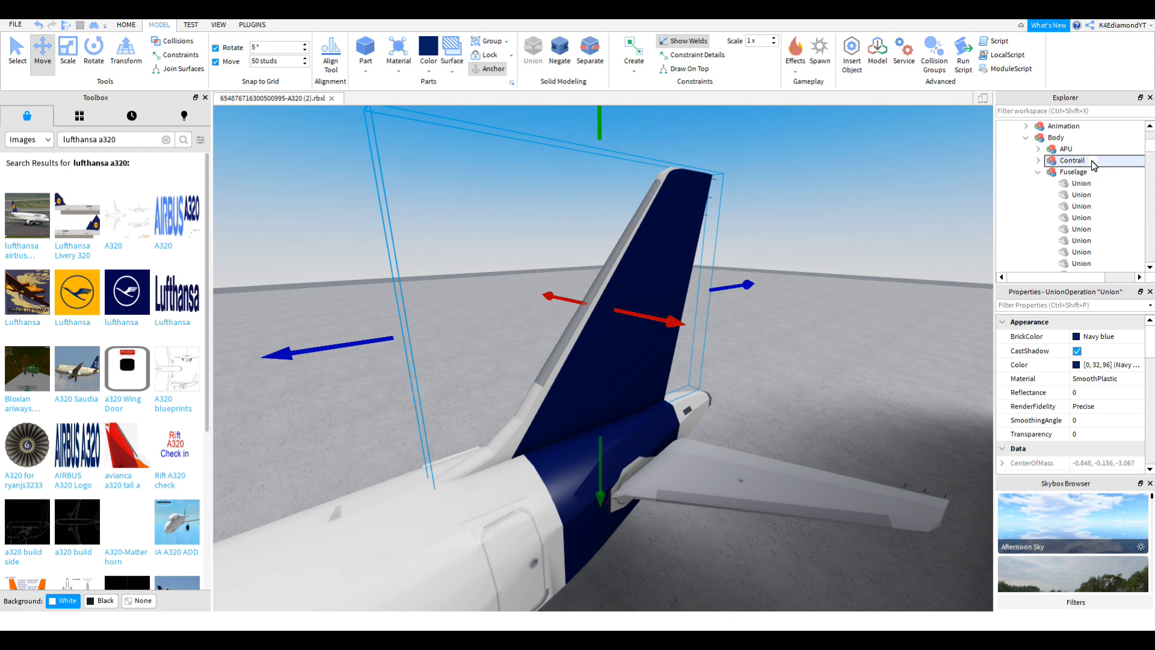
scroll(1093, 165, "down", 5)
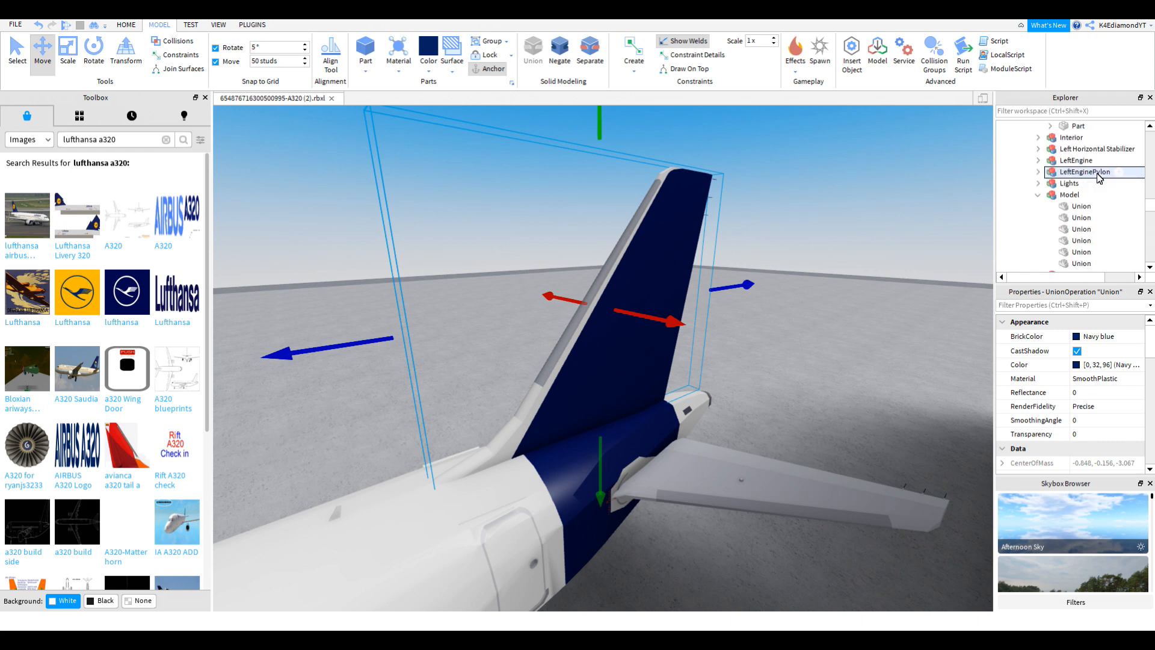
scroll(1119, 196, "down", 2)
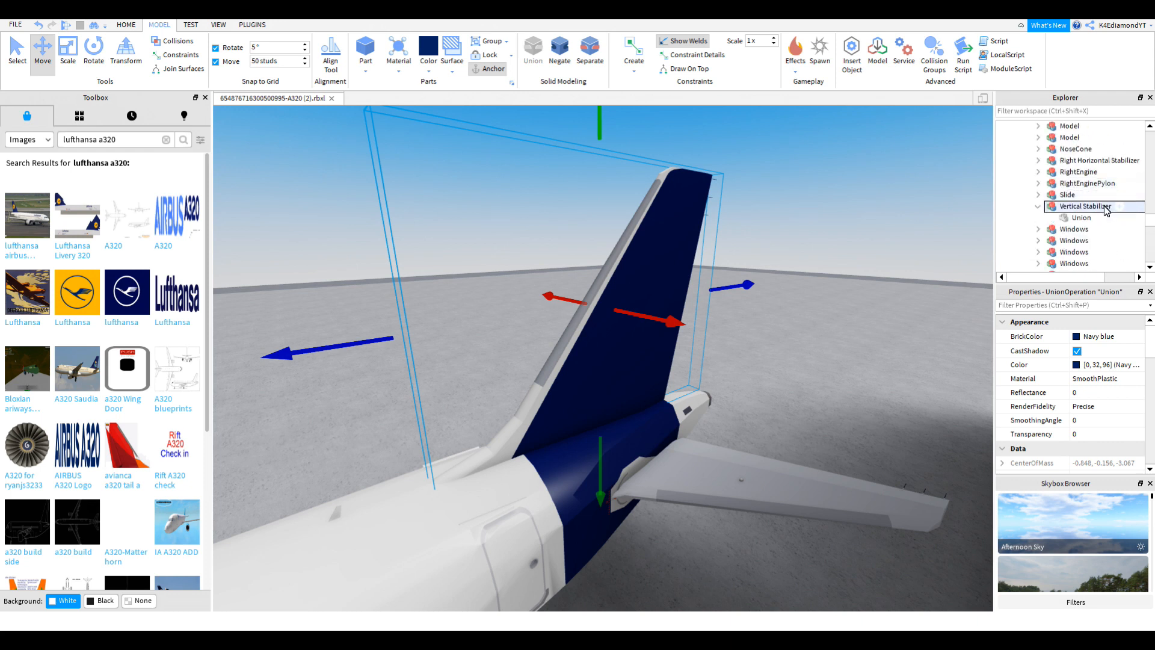
key("d")
right_click_drag(801, 319, 749, 358)
scroll(834, 313, "up", 1)
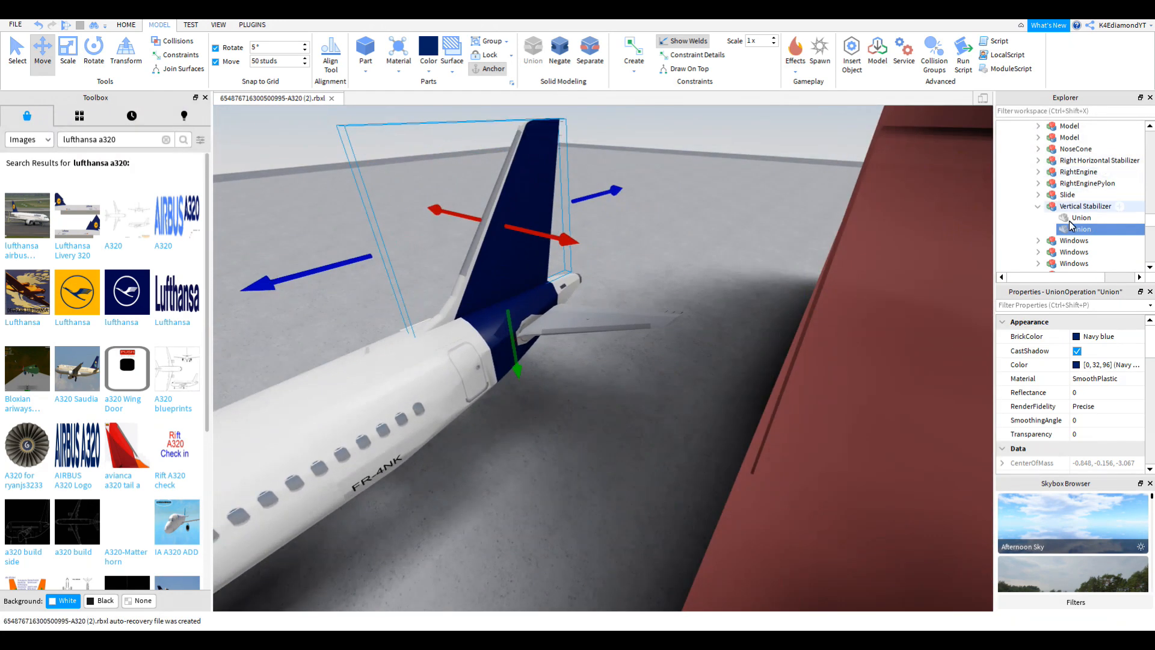
left_click(611, 398)
right_click_drag(610, 397, 563, 381)
scroll(566, 384, "up", 1)
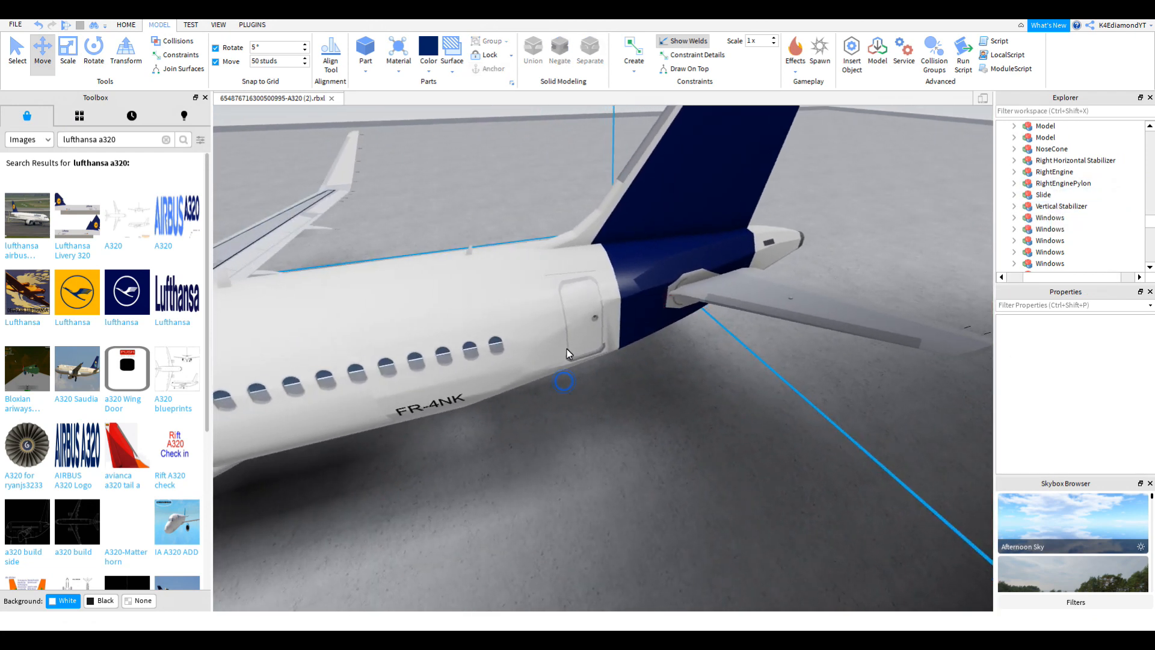
Step: Compare against the Lufthansa reference photo, then select the tail cone union and pull it out
left_click(533, 353)
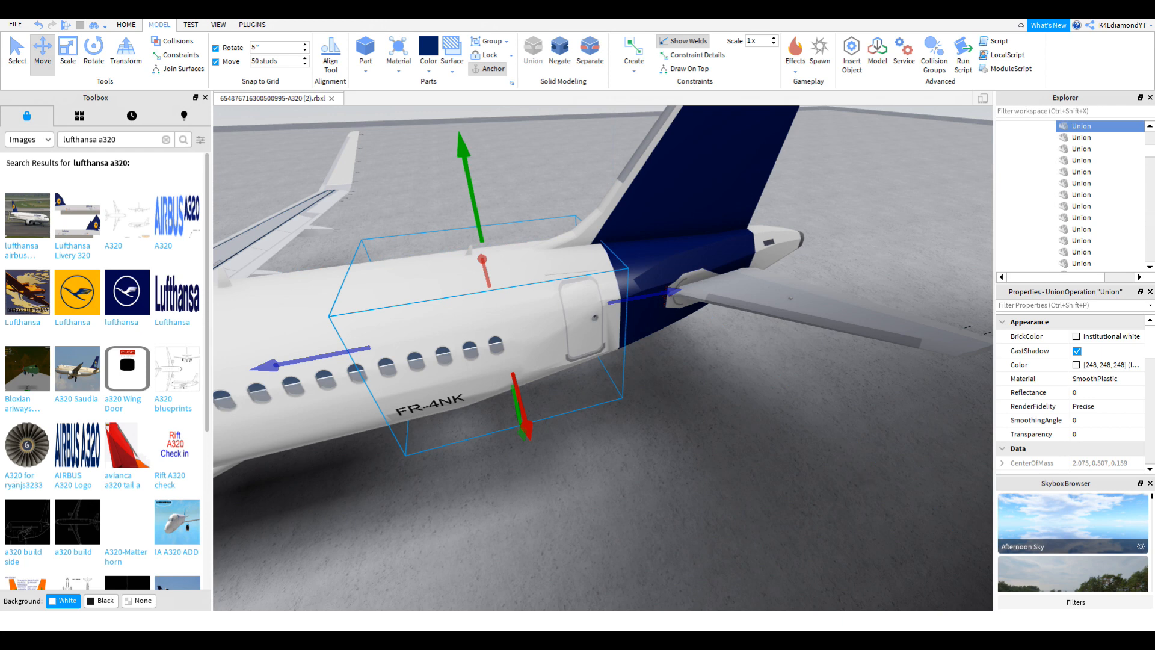
key("alt+Tab")
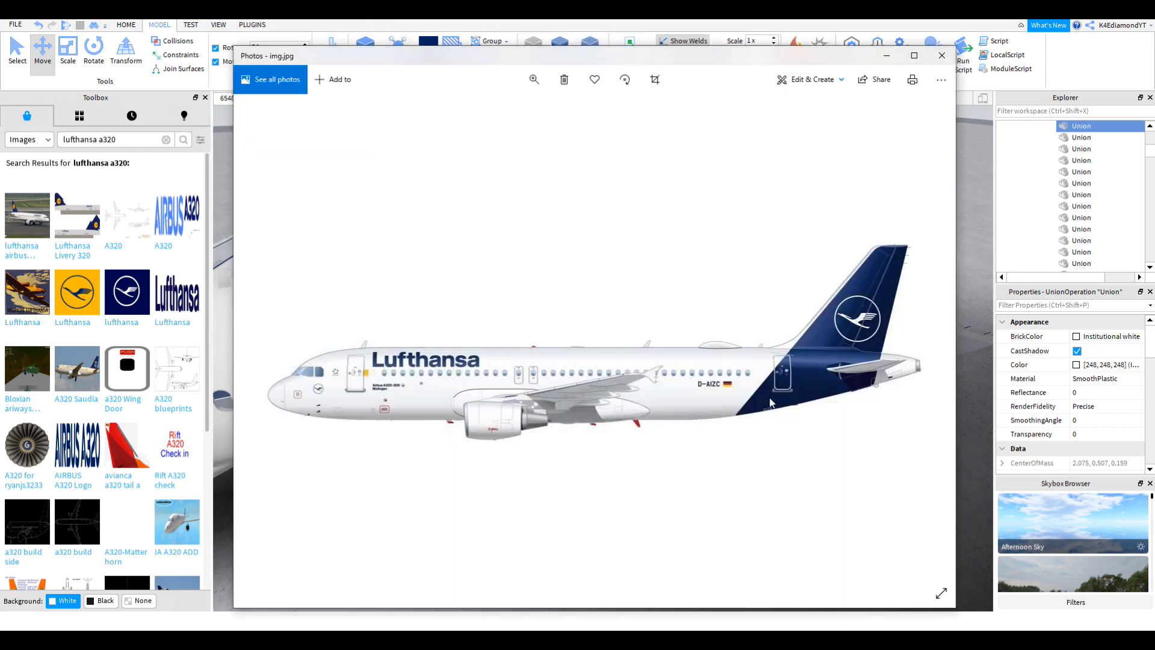
left_click(970, 385)
left_click(466, 365)
right_click_drag(465, 365, 465, 364)
left_click_drag(430, 434, 702, 463)
right_click_drag(702, 463, 709, 457)
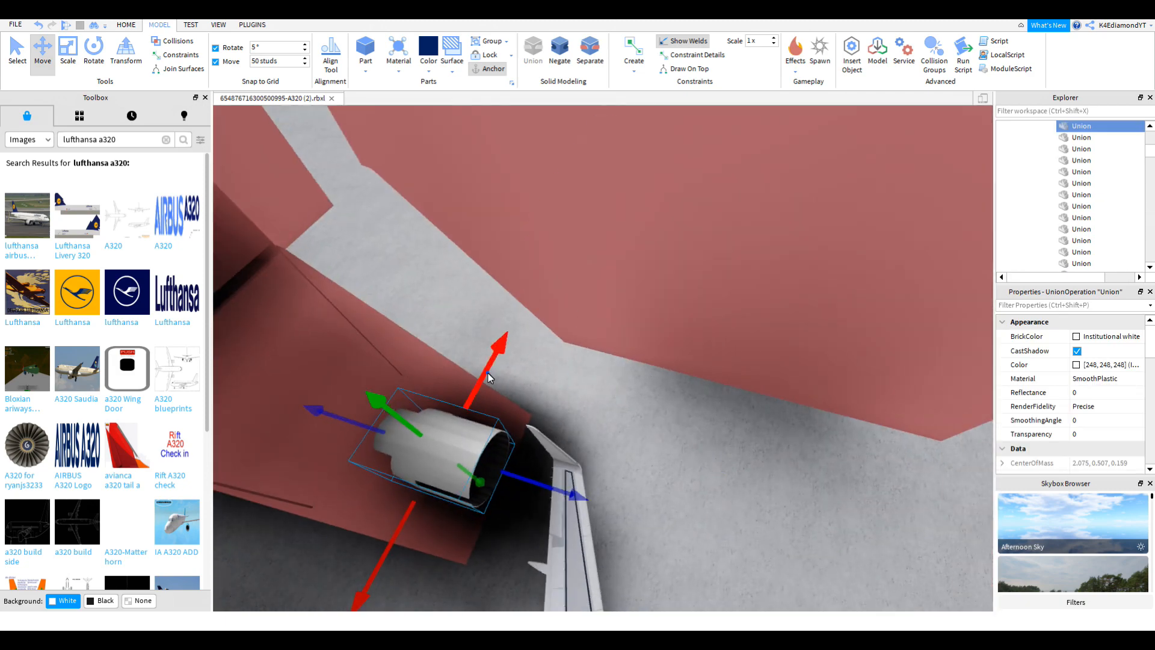
Step: Duplicate the tail cone, colour the copy navy and union it with a negative part
key("ctrl+d")
left_click_drag(489, 373, 539, 260)
right_click_drag(539, 260, 538, 259)
left_click(428, 48)
right_click_drag(724, 297, 721, 298)
key("ctrl+1")
left_click(605, 326, "ctrl")
left_click(540, 53)
Step: Union the white tail cone with another negative part
left_click(46, 56)
right_click_drag(771, 379, 771, 379)
left_click(477, 445)
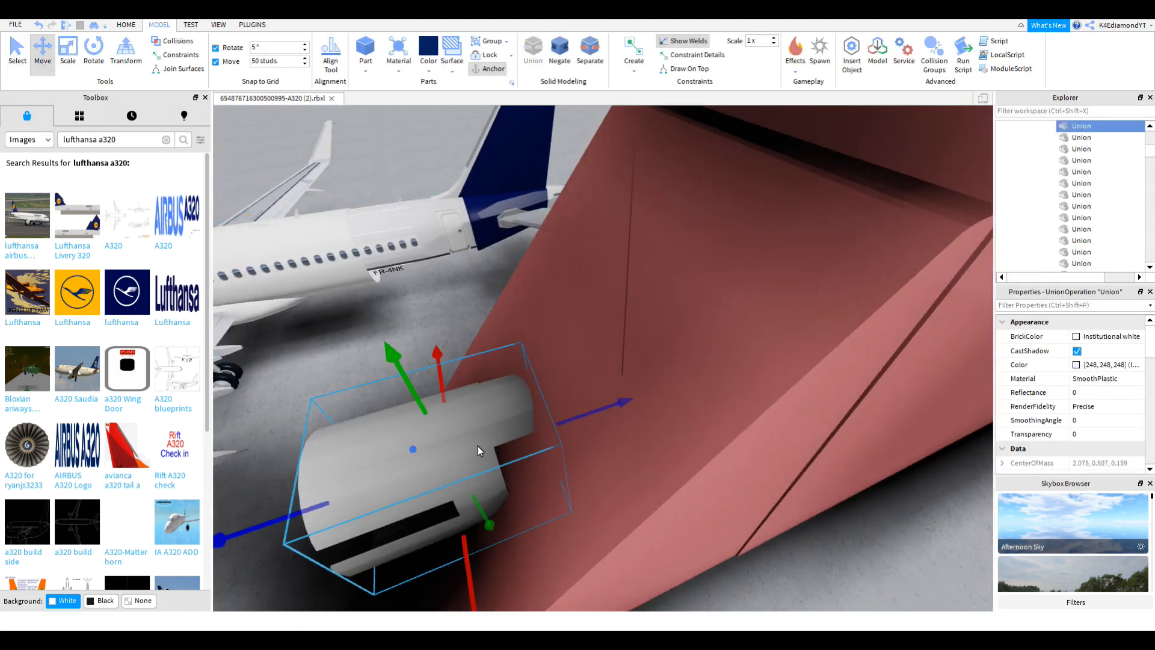
left_click(17, 53)
left_click(701, 298, "ctrl")
right_click_drag(943, 440, 943, 440)
left_click(530, 56)
Step: Move both tail cone pieces clear of the wall and merge them into one navy union
left_click(42, 53)
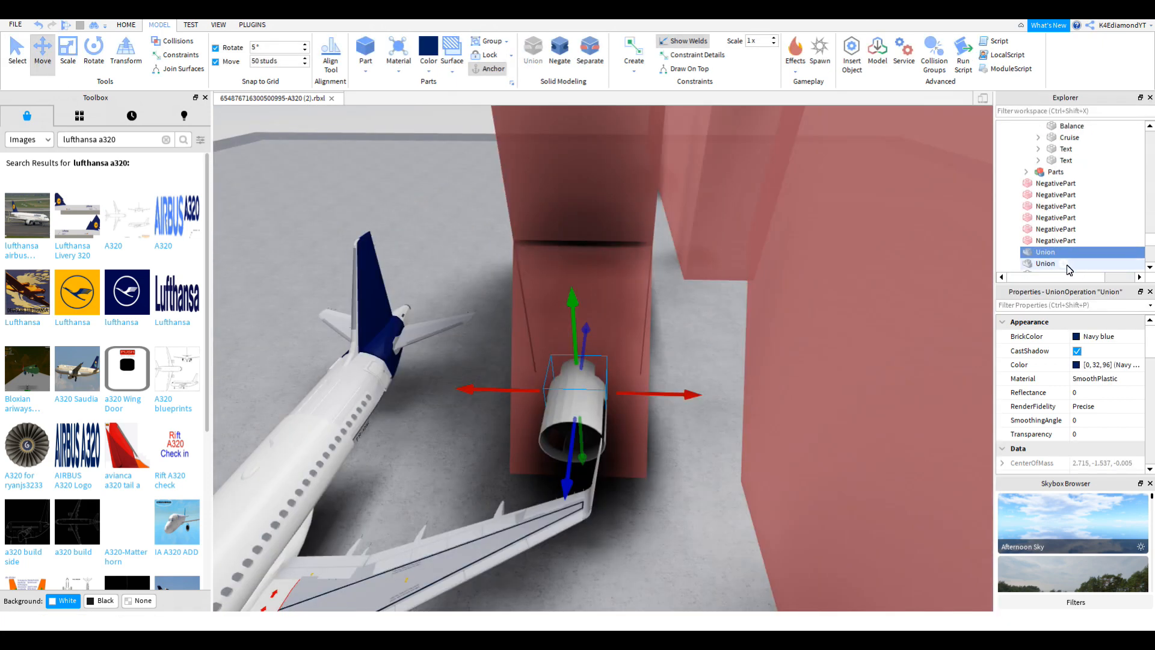
left_click(1046, 264, "ctrl")
key("ctrl+1")
left_click(43, 54)
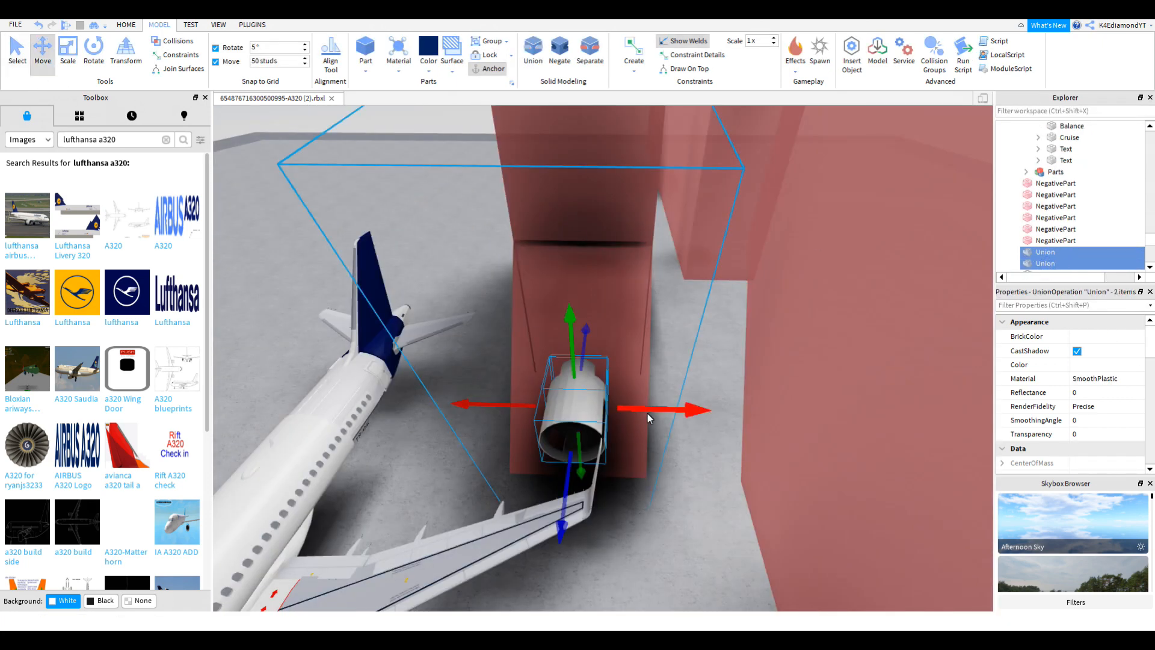
left_click_drag(647, 413, 353, 393)
right_click_drag(379, 335, 371, 329)
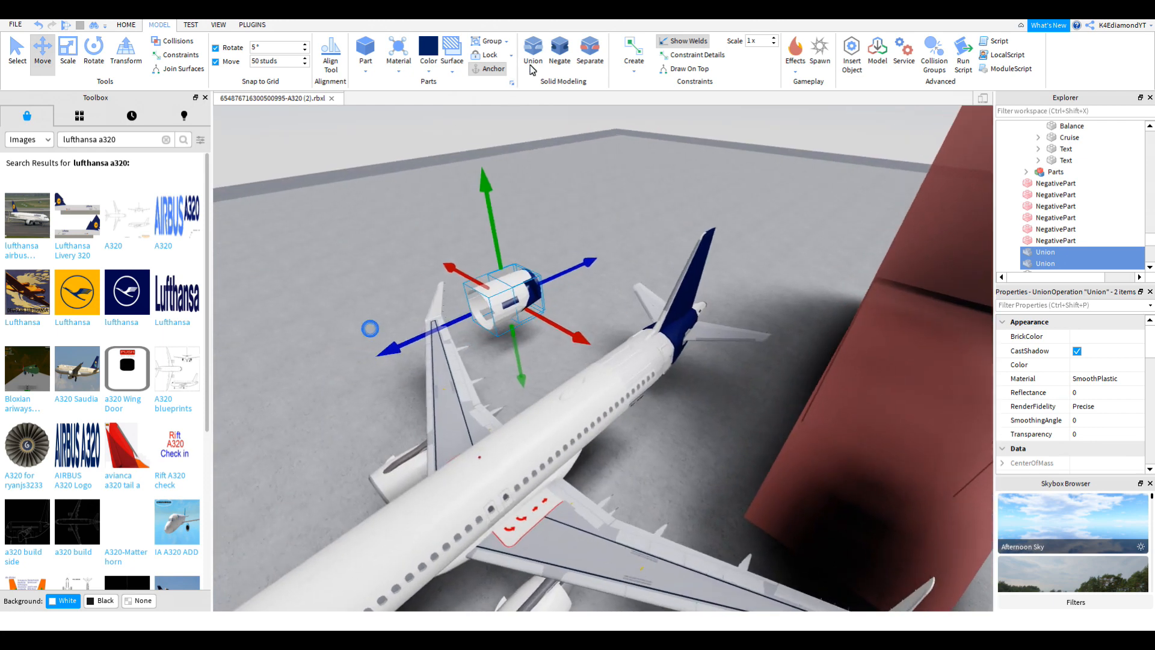
left_click(532, 62)
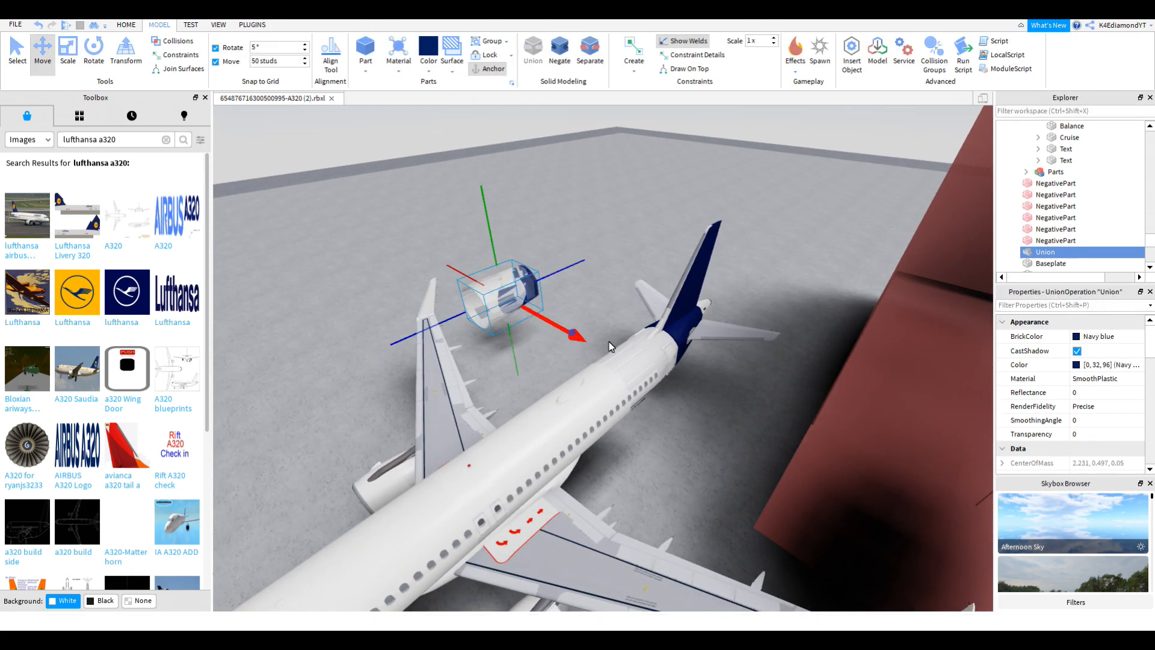
scroll(1051, 173, "up", 5)
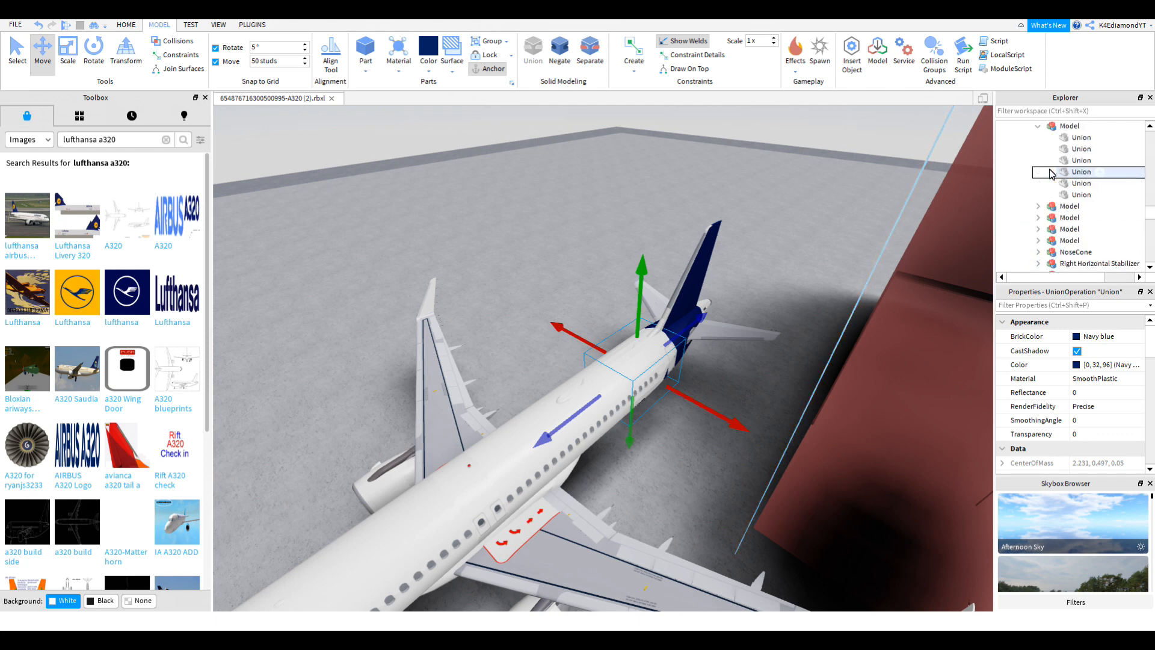
Step: Select the last union in the Explorer list and frame it in the view
scroll(1076, 180, "up", 4)
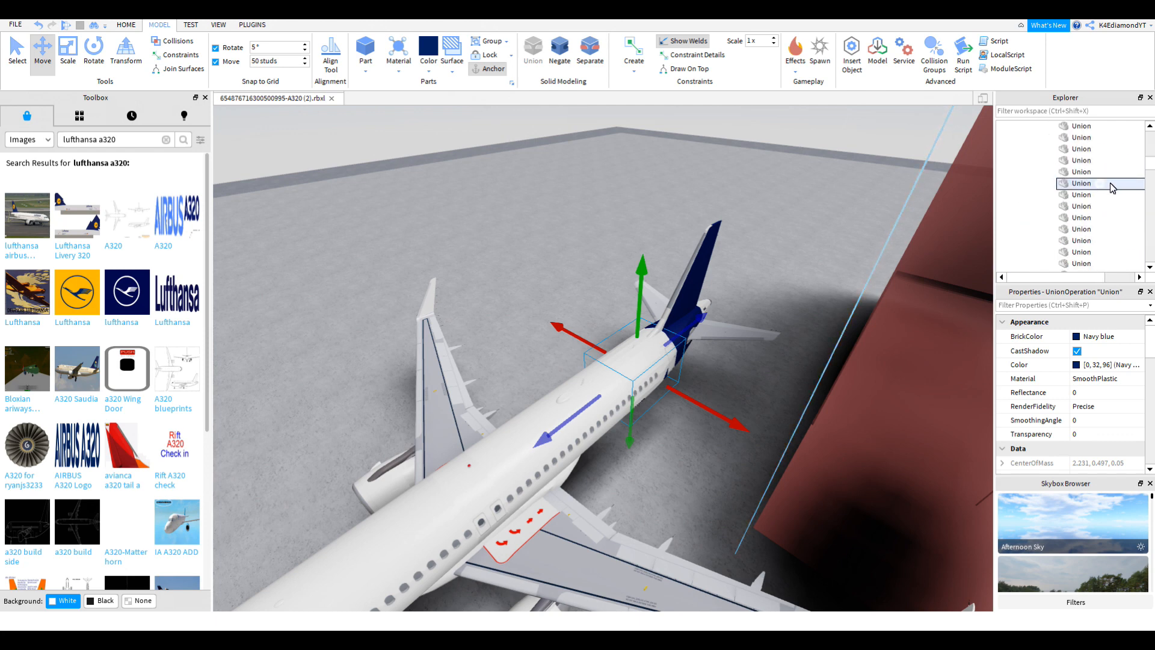
left_click(1082, 263)
key("f")
right_click_drag(681, 403, 682, 407)
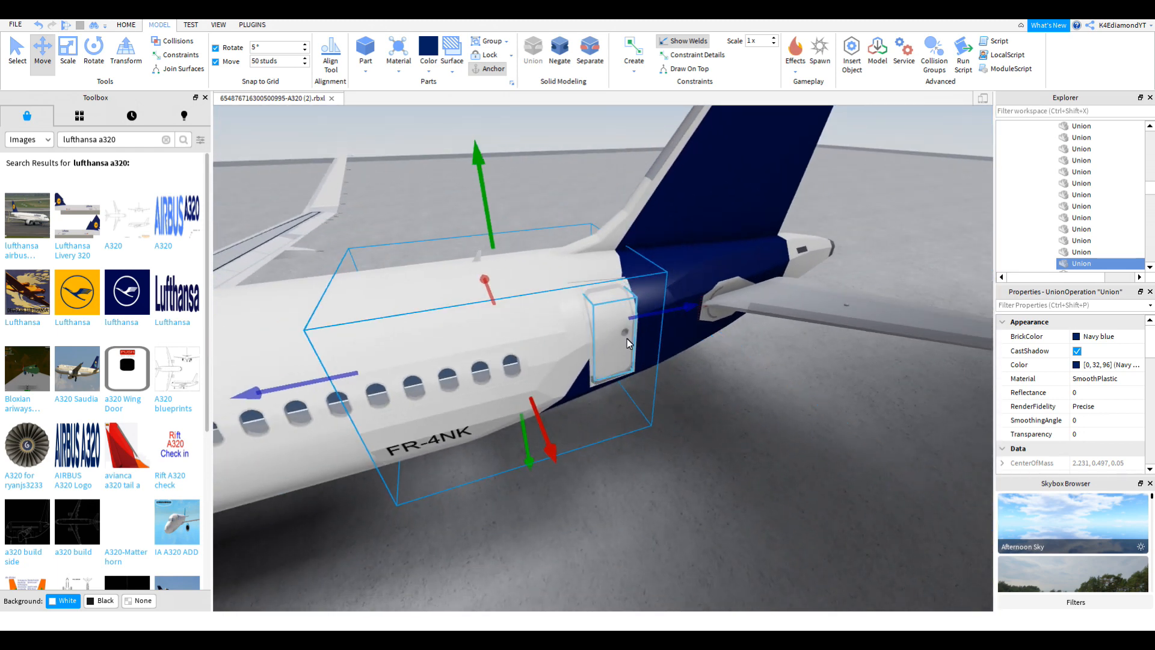
left_click(866, 398)
Step: Pull the rear door off the fuselage onto the far cutting wall
scroll(819, 418, "up", 5)
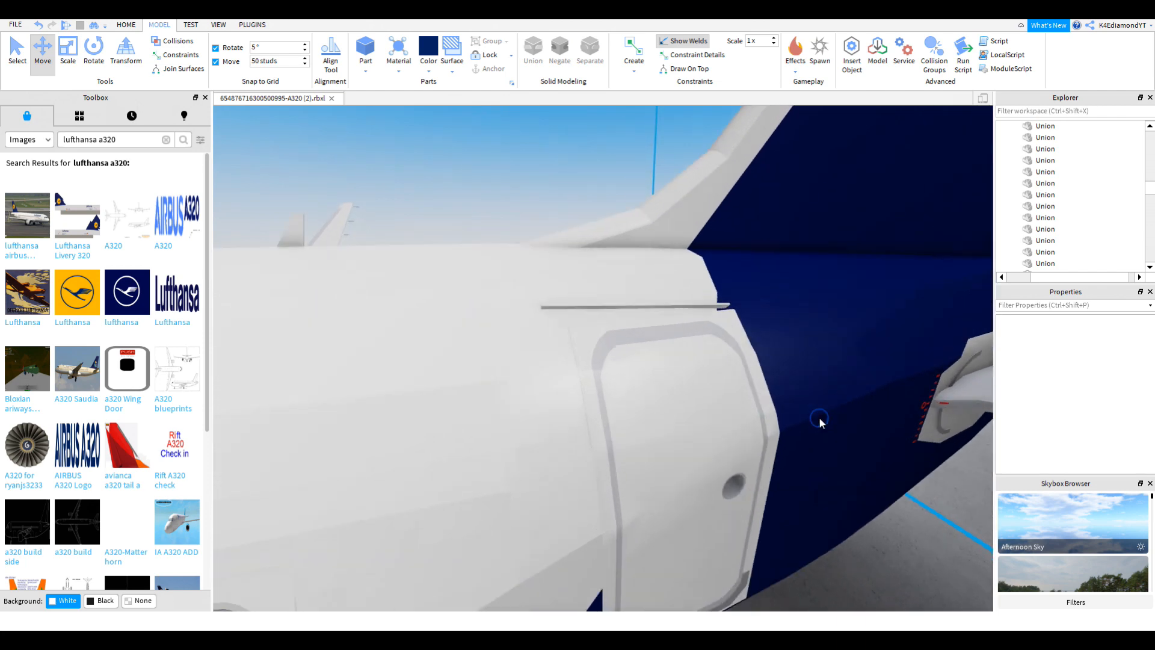
scroll(819, 417, "up", 2)
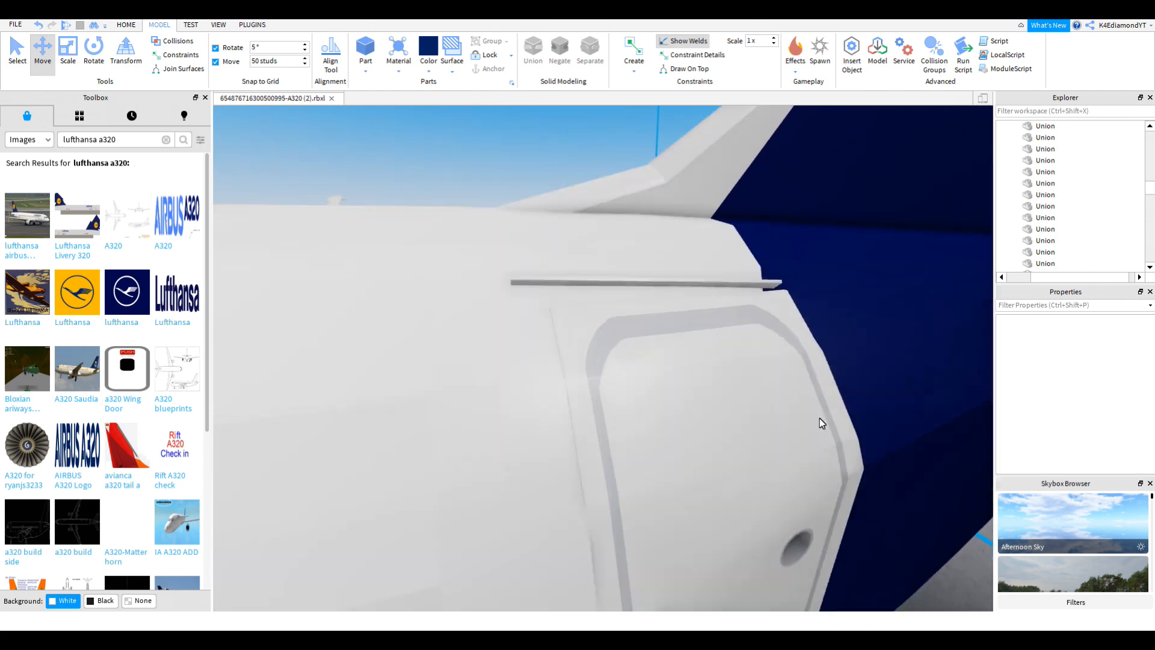
scroll(590, 362, "up", 2)
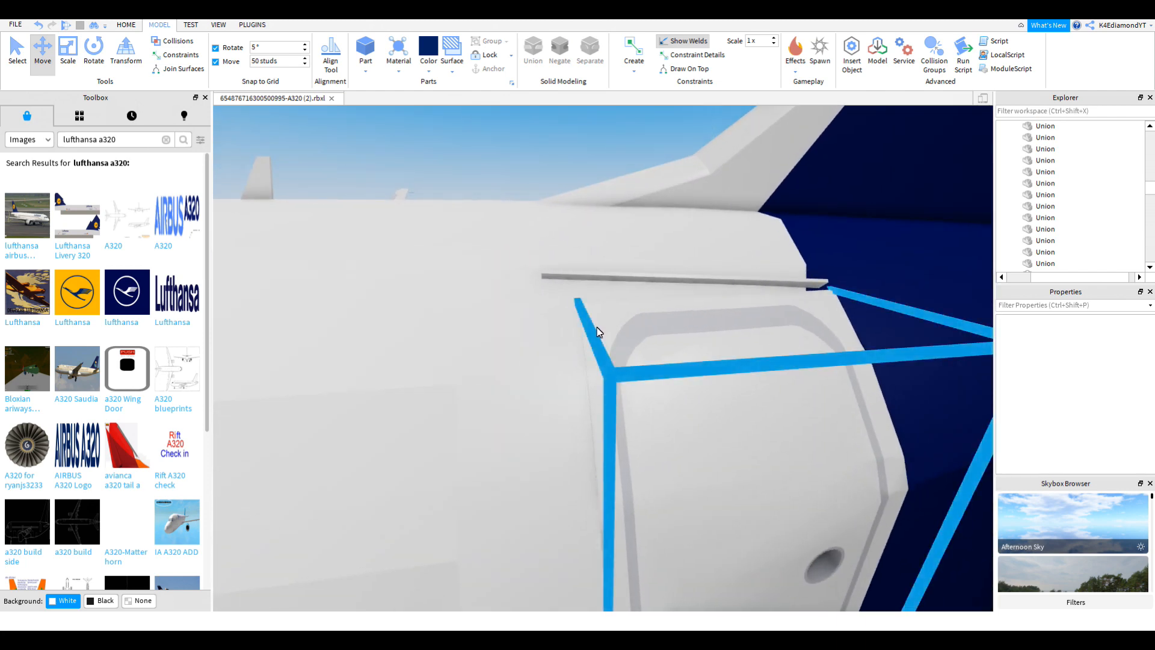
left_click(598, 328)
scroll(597, 326, "down", 6)
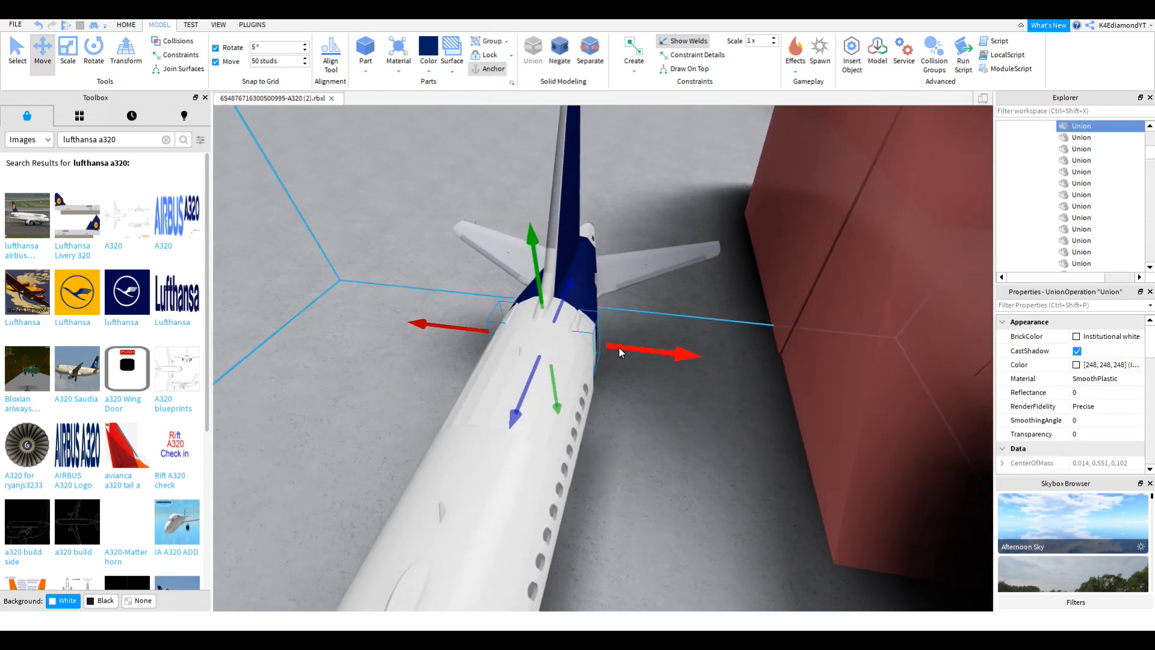
scroll(619, 348, "up", 3)
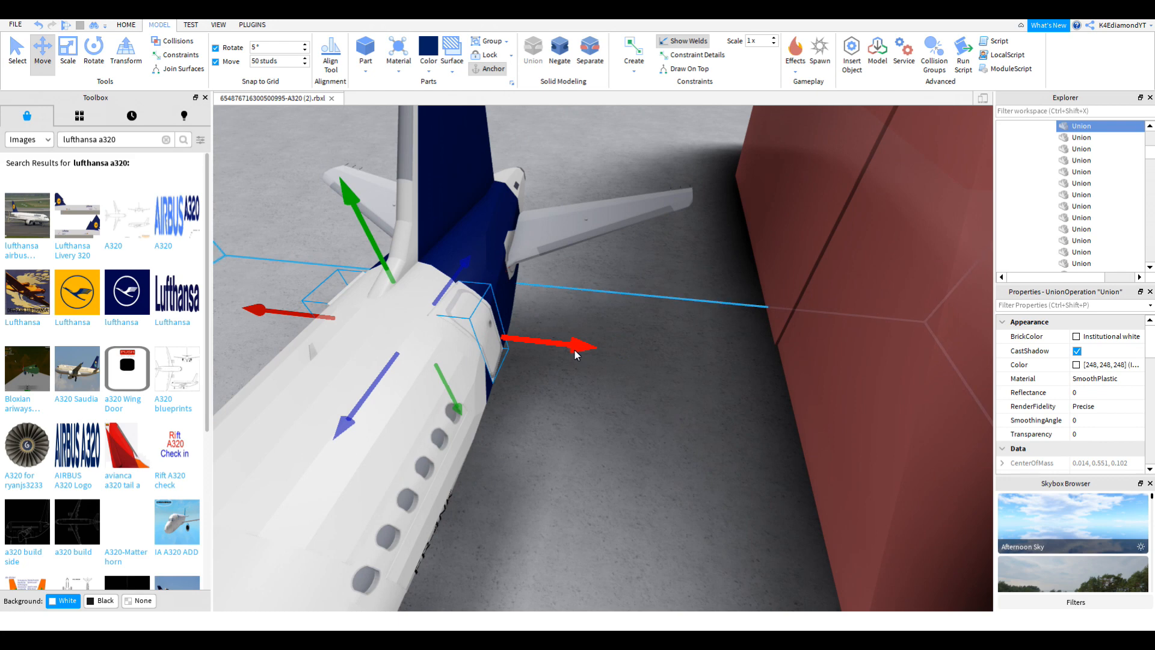
left_click_drag(573, 349, 669, 336)
scroll(619, 353, "down", 3)
scroll(669, 335, "up", 4)
scroll(669, 338, "down", 4)
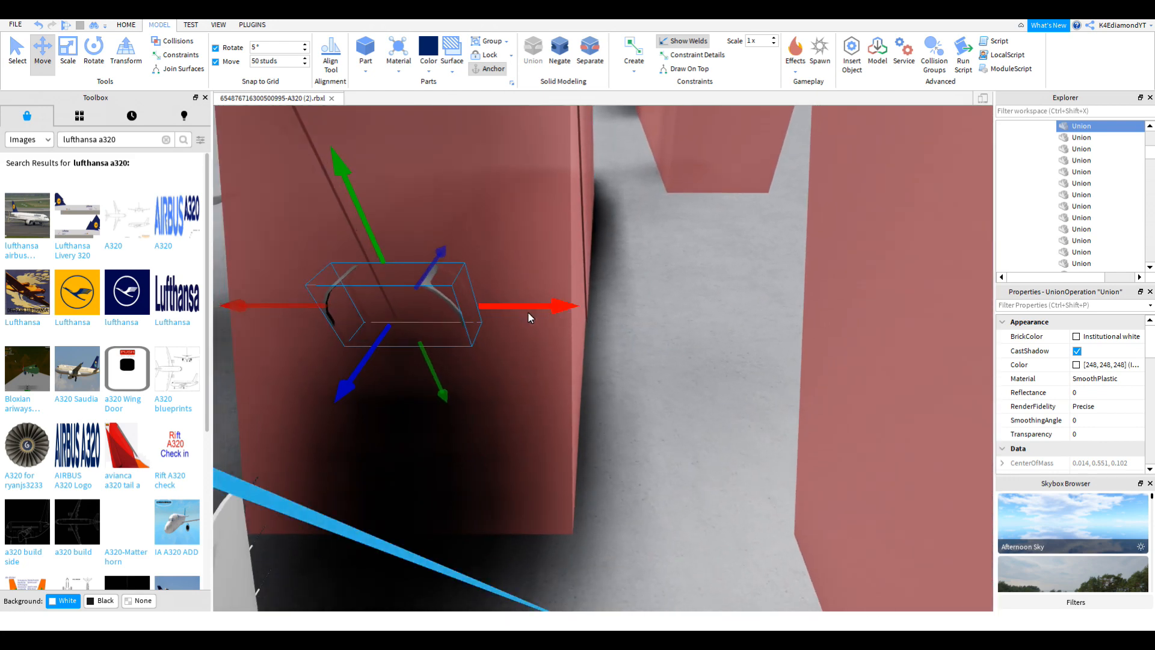
scroll(526, 305, "down", 2)
left_click_drag(527, 305, 739, 312)
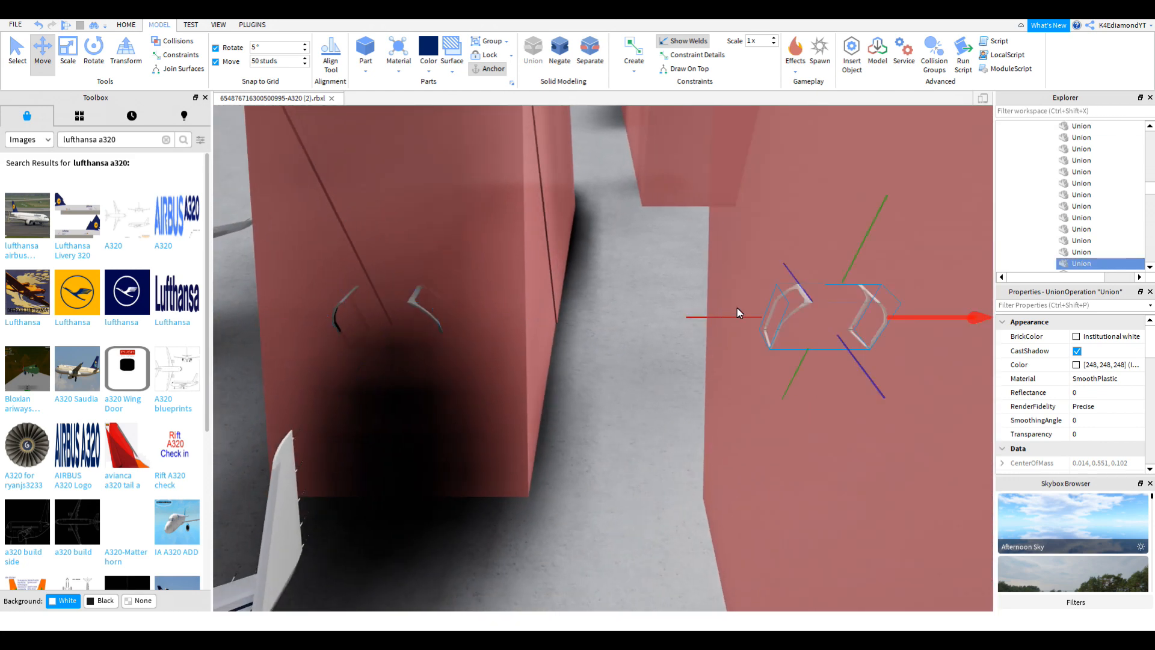
right_click_drag(738, 307, 695, 285)
Step: Colour one door piece navy and union each door piece with a negative part
left_click(426, 50)
right_click_drag(742, 362, 742, 362)
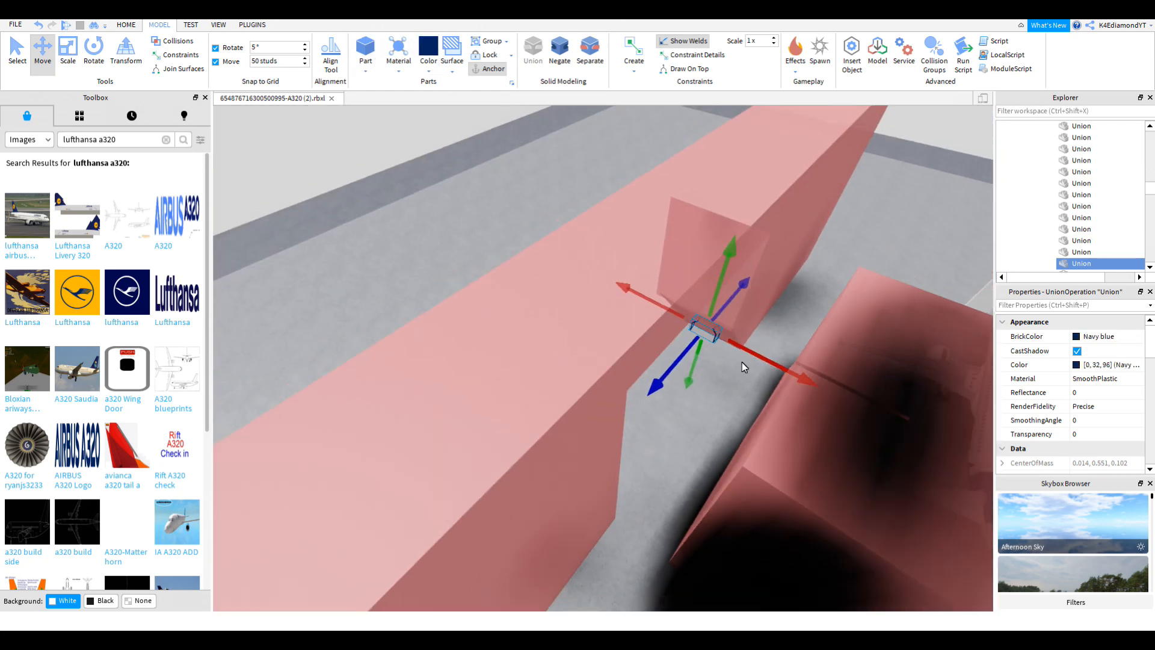
left_click(741, 362, "ctrl")
left_click(531, 57)
right_click_drag(531, 352, 529, 348)
left_click(546, 335)
left_click(17, 52)
left_click(748, 363, "ctrl")
Step: Move the navy and white door unions back to the tail and merge them
left_click(528, 59)
left_click(44, 54)
right_click_drag(542, 300, 542, 300)
left_click(680, 338)
left_click(643, 360)
left_click(1045, 264, "ctrl")
left_click(17, 51)
left_click(44, 59)
right_click_drag(582, 394, 582, 394)
left_click_drag(582, 394, 523, 404)
key("f")
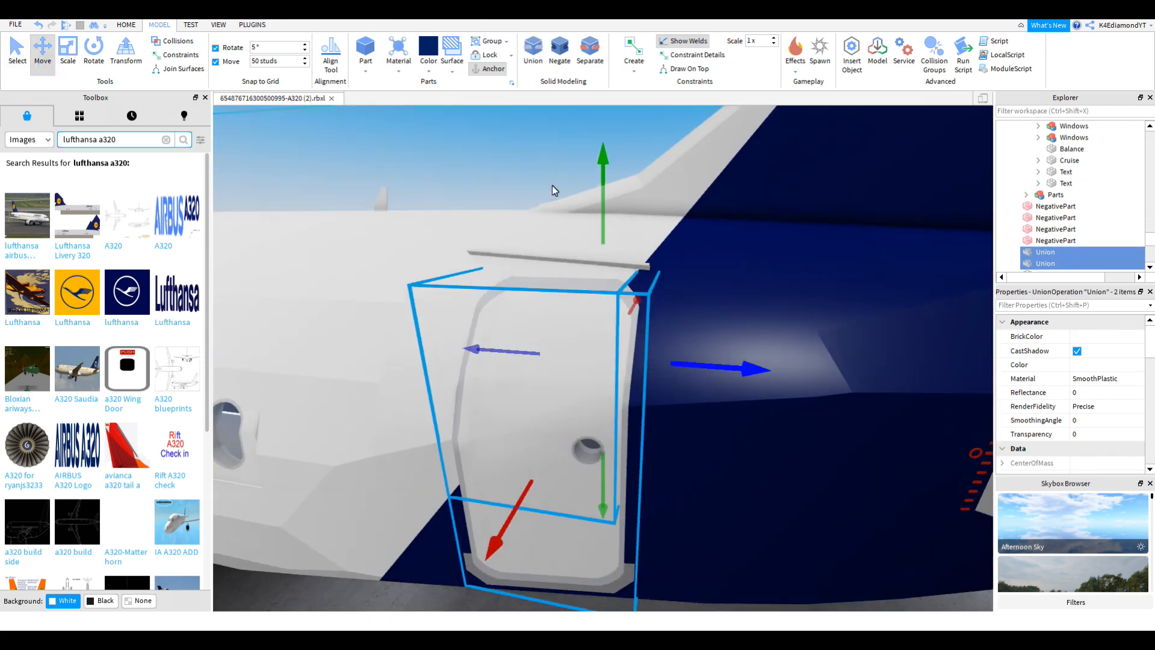
left_click(532, 55)
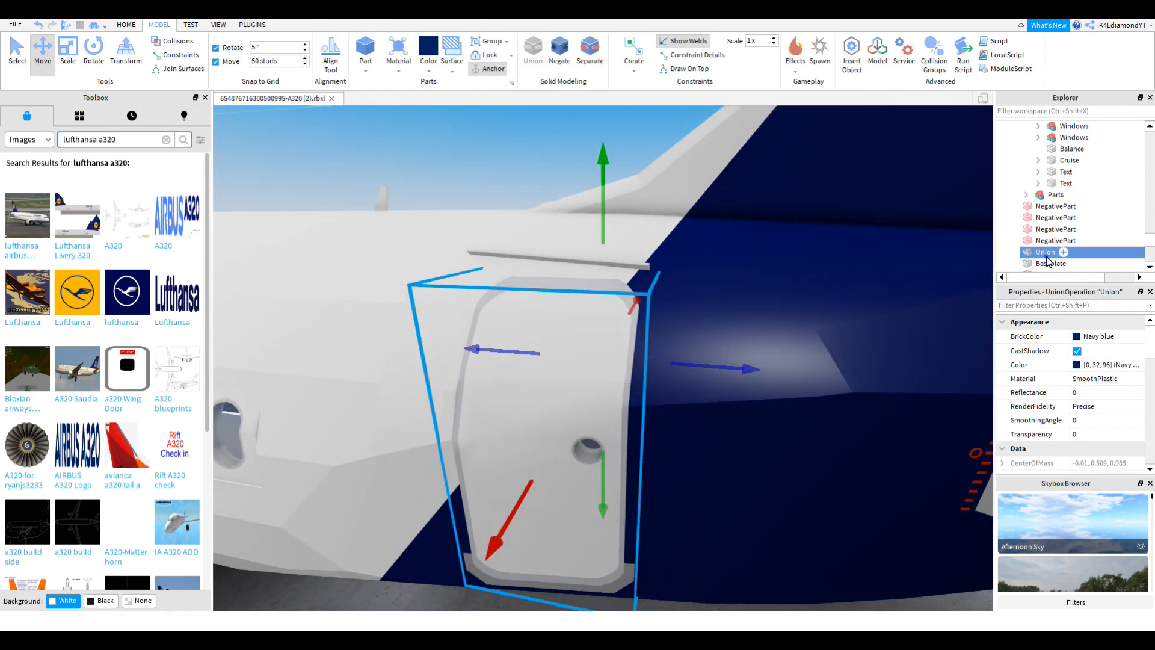
Step: Reselect the merged door union, then select the plane's Parts model
left_click(1048, 263)
left_click(1042, 252)
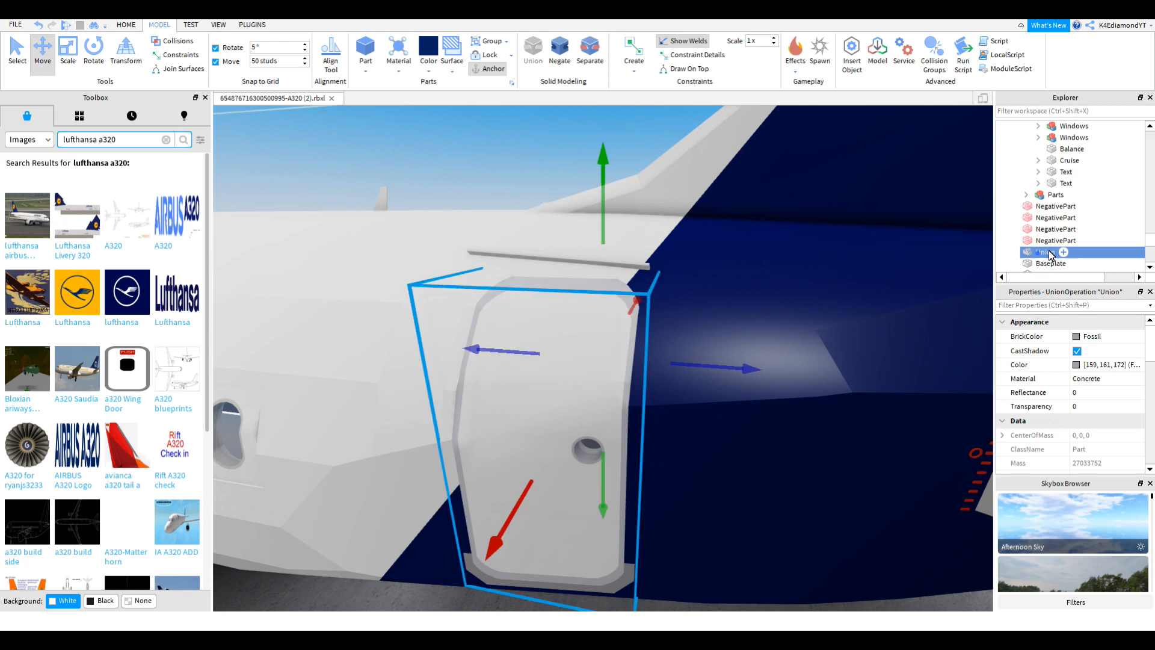
left_click(1048, 196)
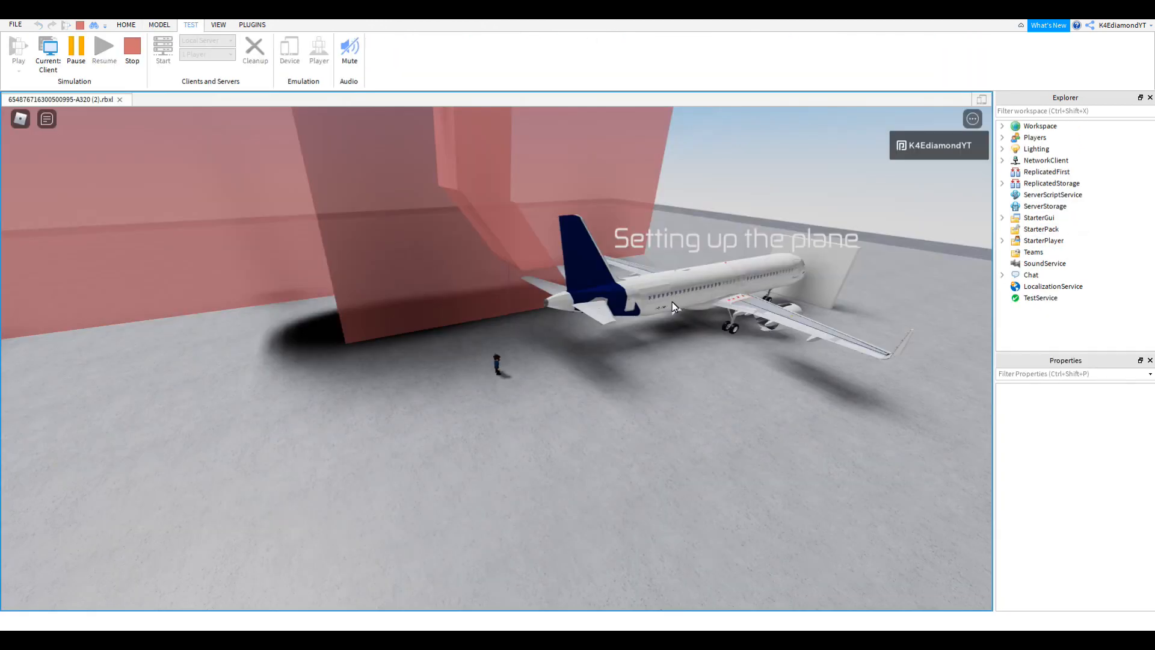
Step: Walk the avatar around the plane and along the fuselage to the rear door
scroll(674, 301, "up", 2)
right_click_drag(680, 299, 459, 309)
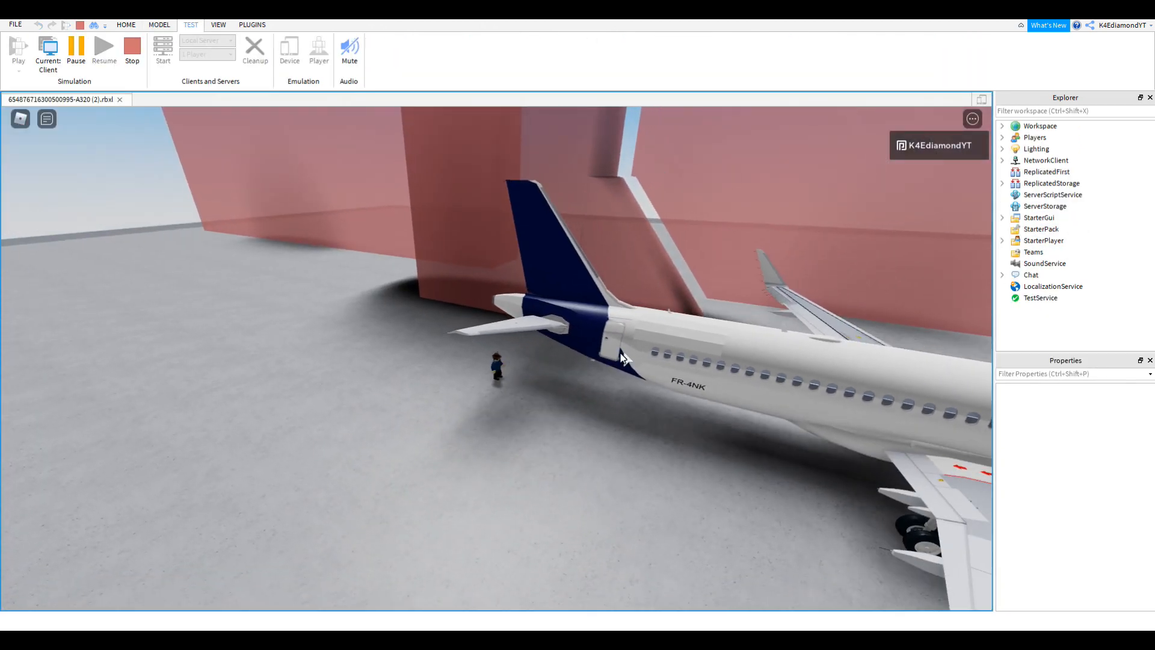
right_click_drag(621, 357, 619, 355)
scroll(633, 291, "up", 2)
key("w")
right_click_drag(634, 291, 543, 250)
scroll(575, 251, "down", 3)
key("w")
key("s")
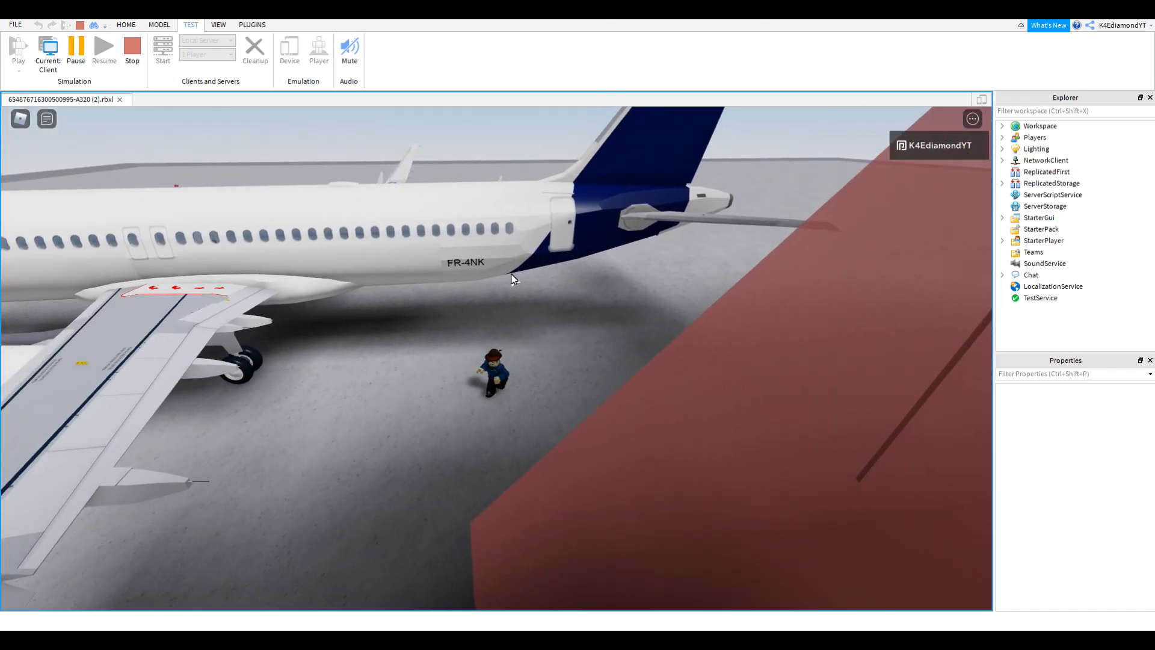
right_click_drag(509, 313, 508, 312)
key("w")
scroll(508, 312, "up", 5)
key("w")
scroll(508, 312, "up", 5)
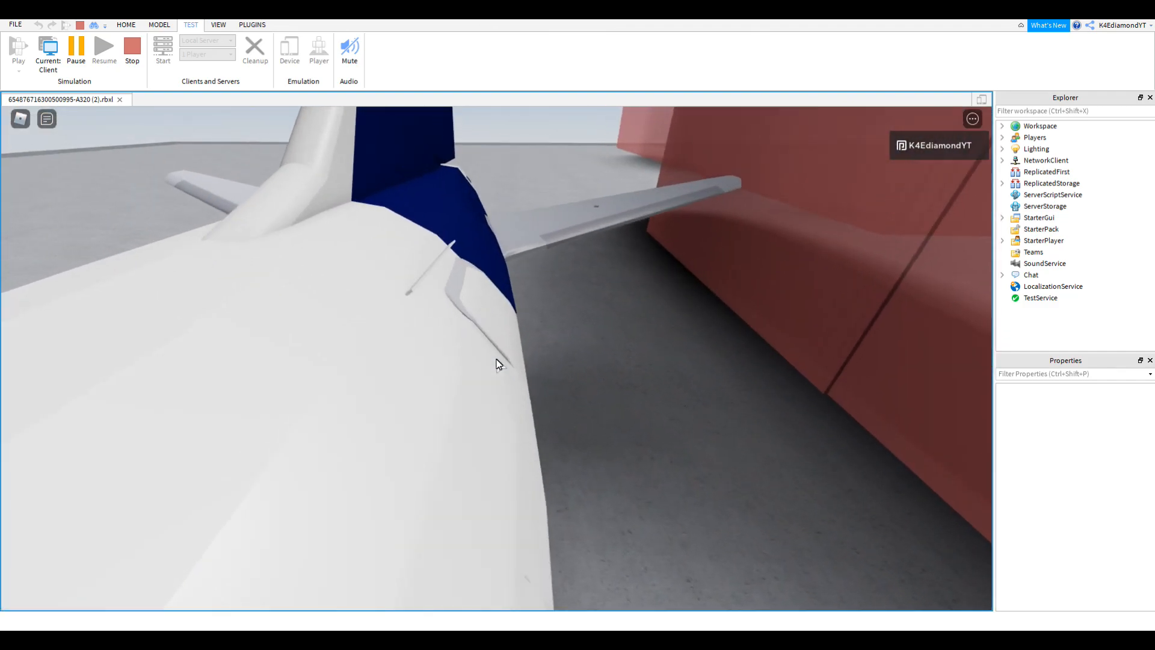
Step: Open the rear door and view it up close to confirm it swings open
left_click(496, 360)
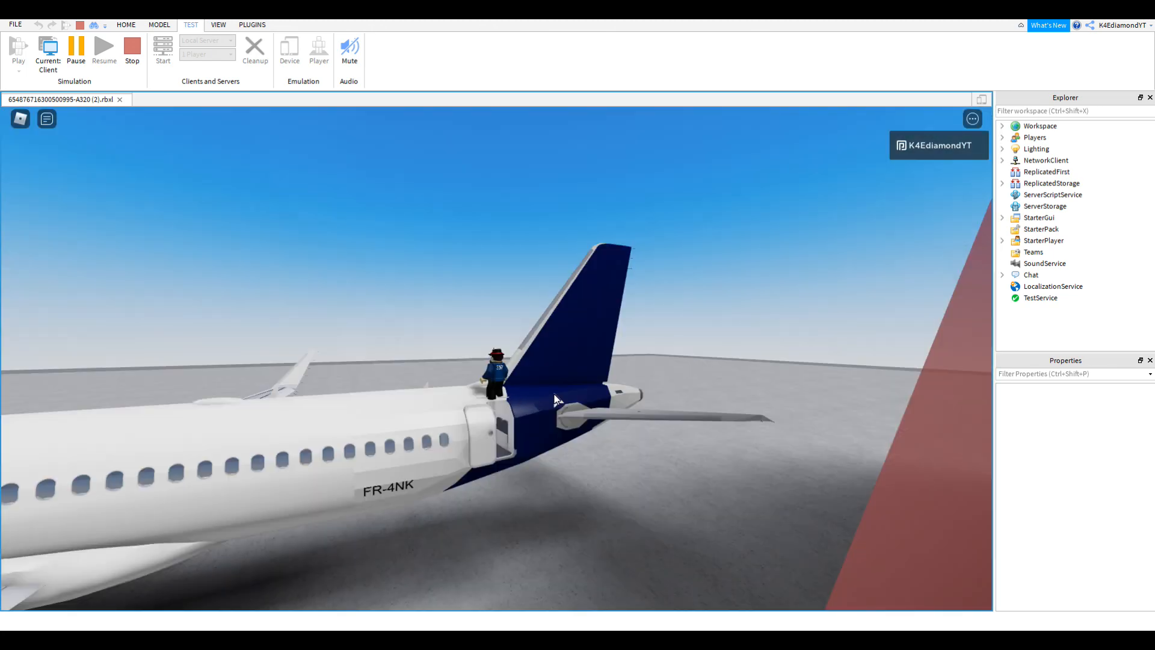
right_click_drag(554, 395, 553, 395)
key("a")
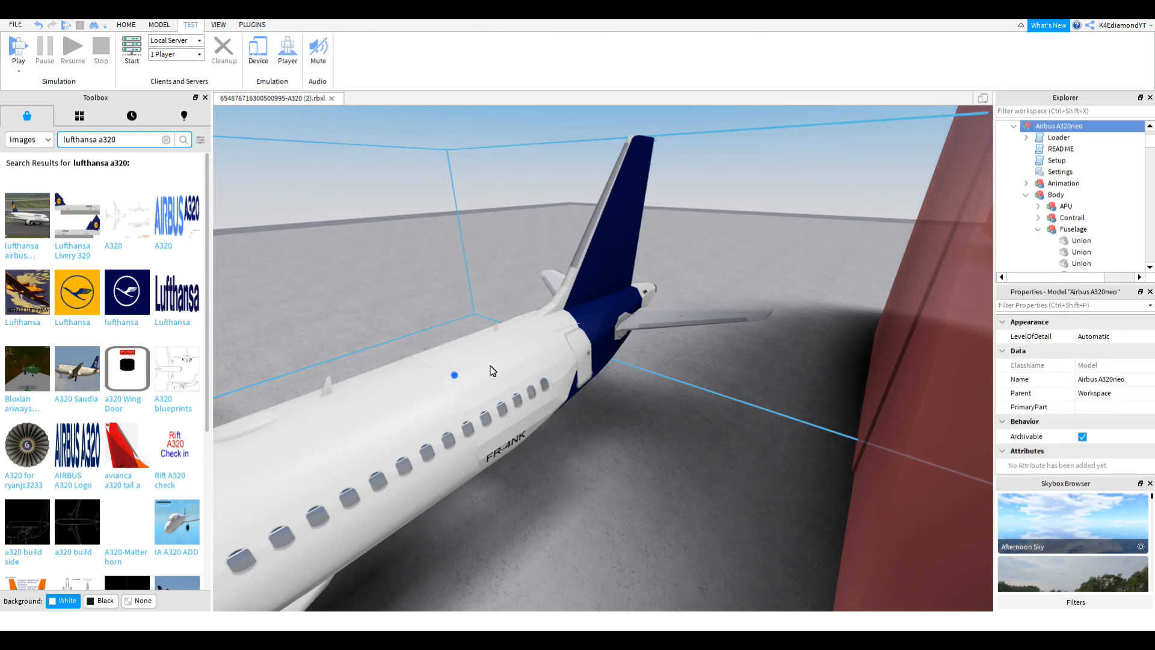
right_click_drag(719, 298, 682, 274)
scroll(719, 299, "up", 4)
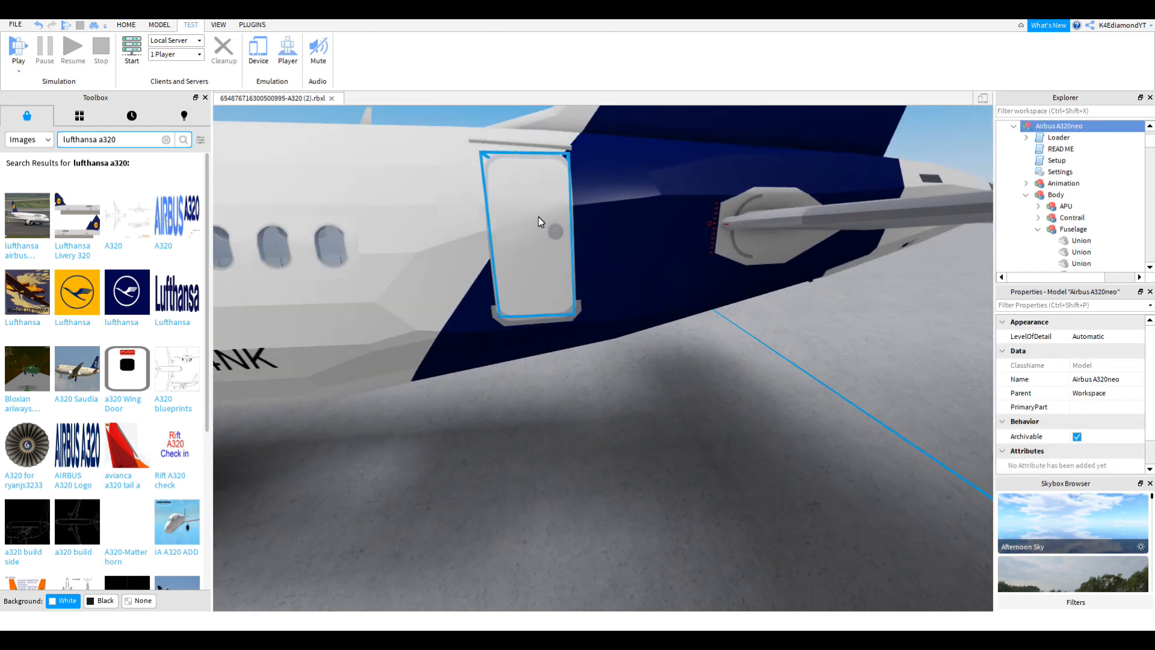
Step: Collapse the Body group and select the rear door piece within the Parts model
scroll(648, 252, "down", 6)
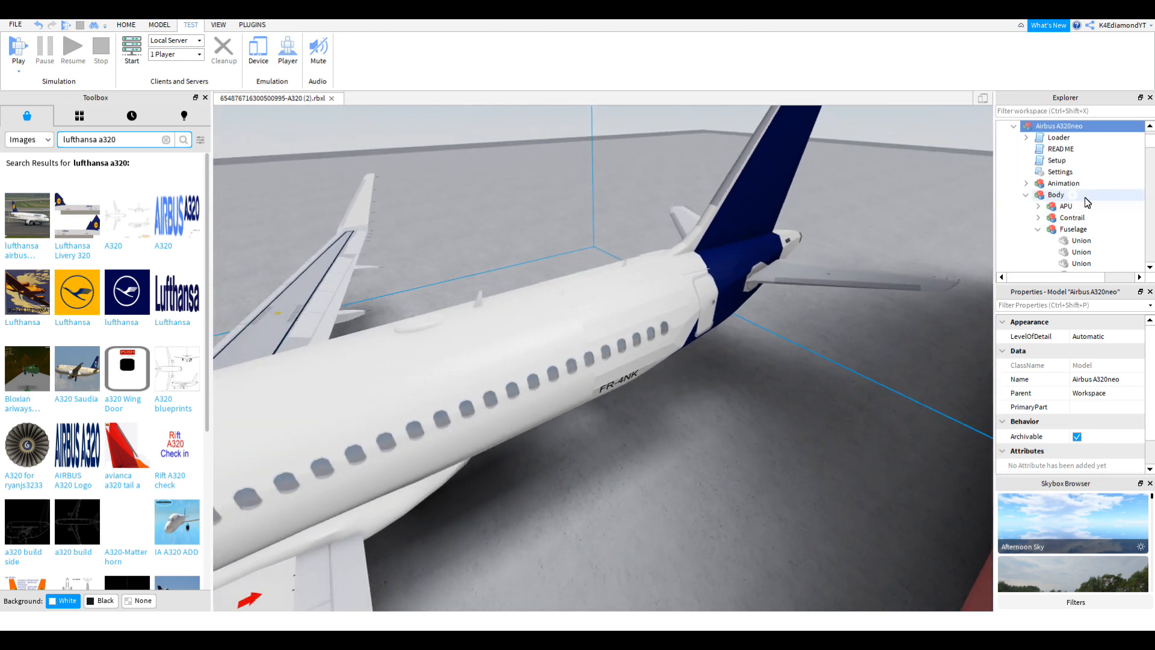
left_click(1026, 195)
left_click(1051, 205)
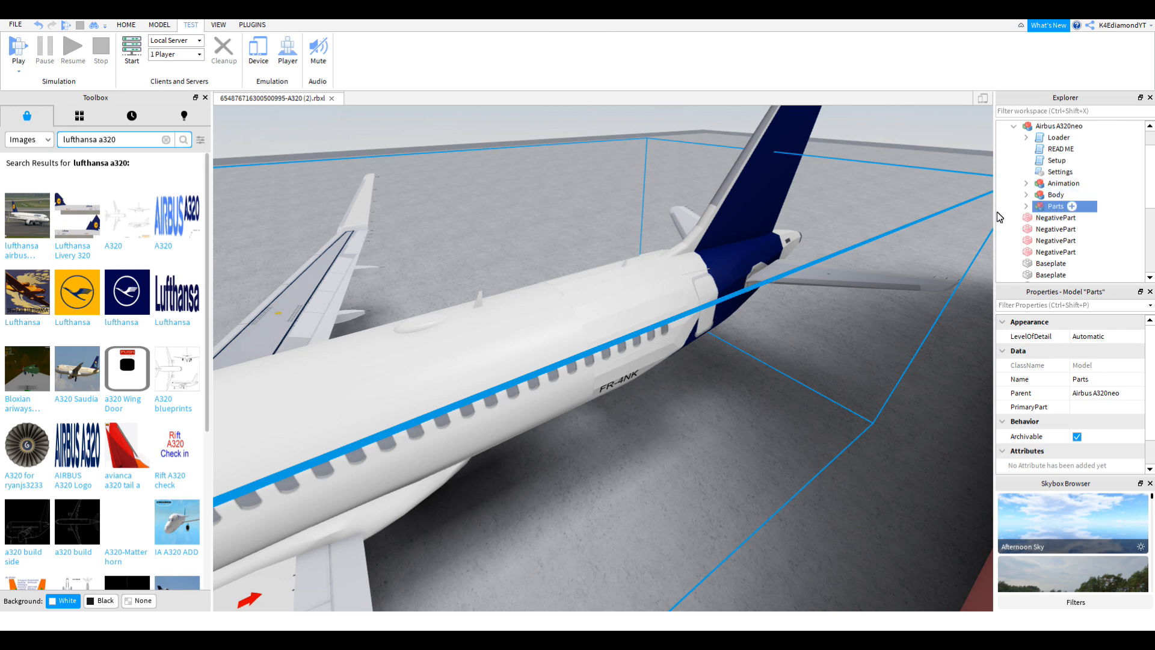
scroll(799, 305, "down", 6)
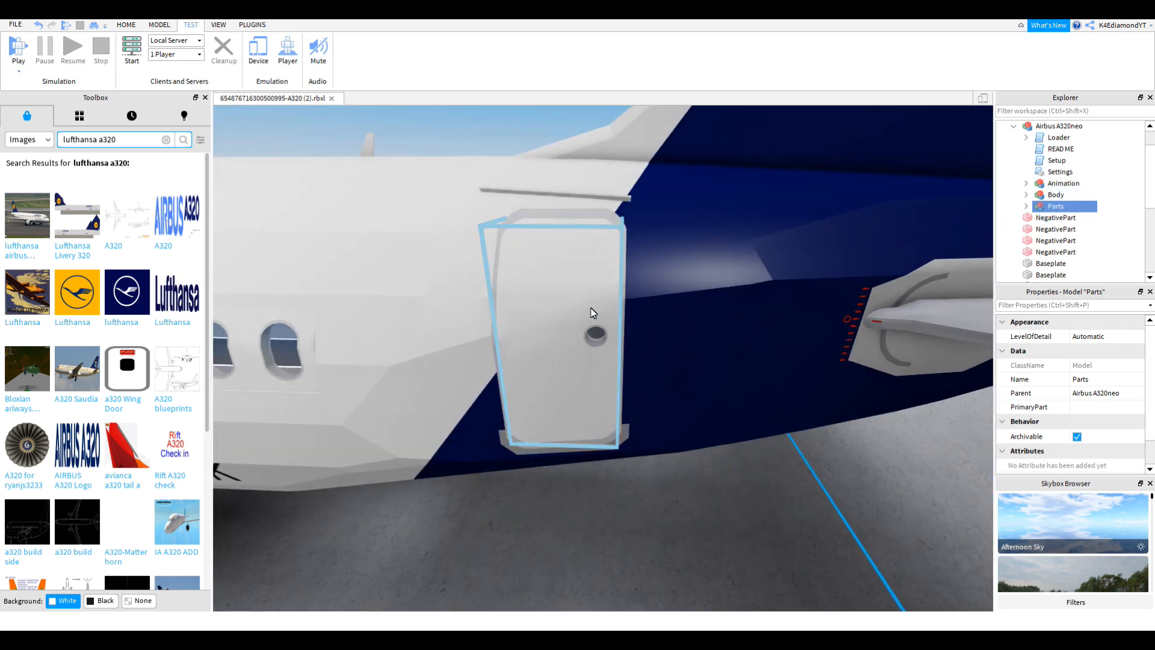
left_click(591, 312)
Step: Inspect the door WeldPart's properties and view it up close, with the Model tools shown
scroll(1105, 207, "down", 1)
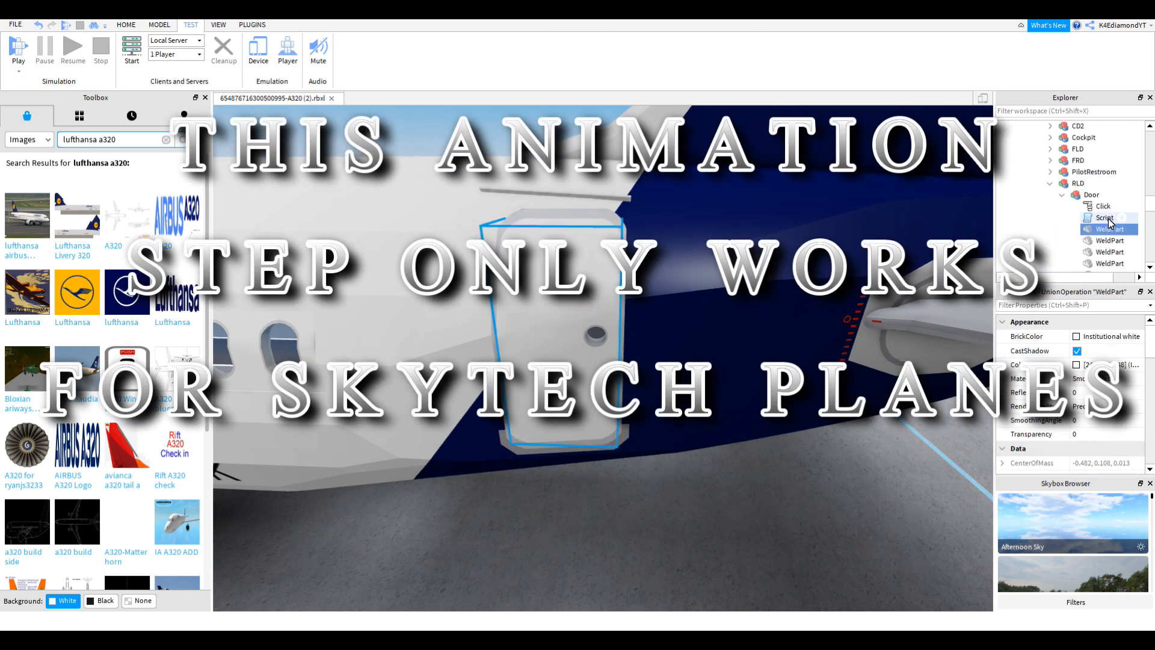
scroll(1077, 361, "down", 1)
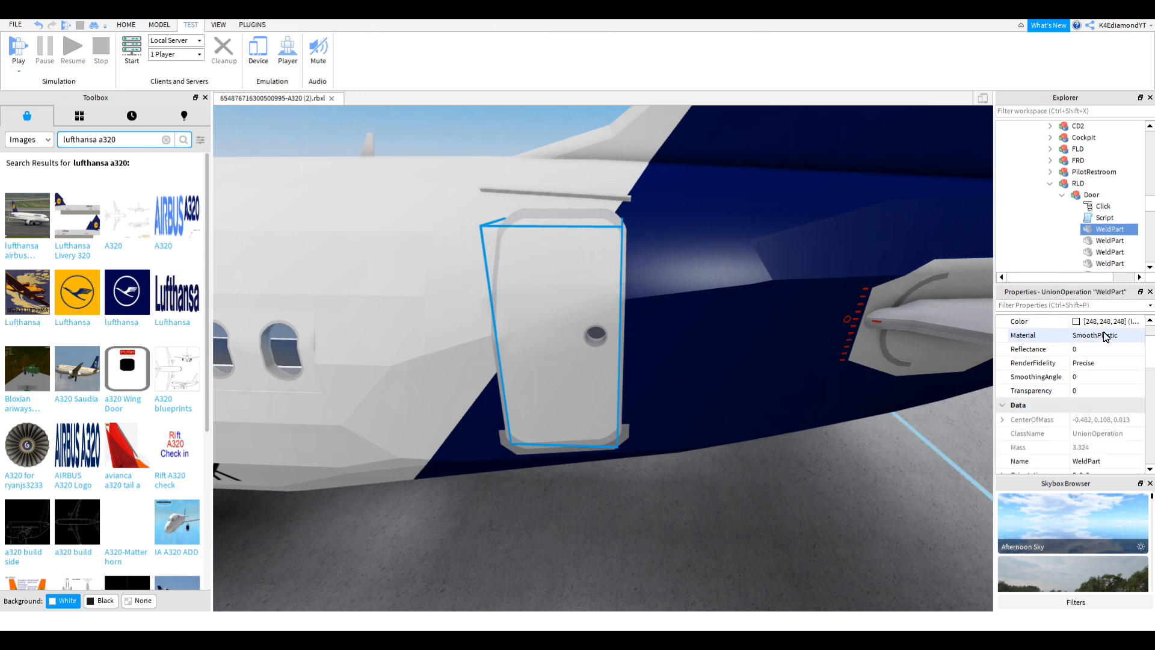
scroll(1113, 240, "down", 1)
scroll(1103, 460, "down", 1)
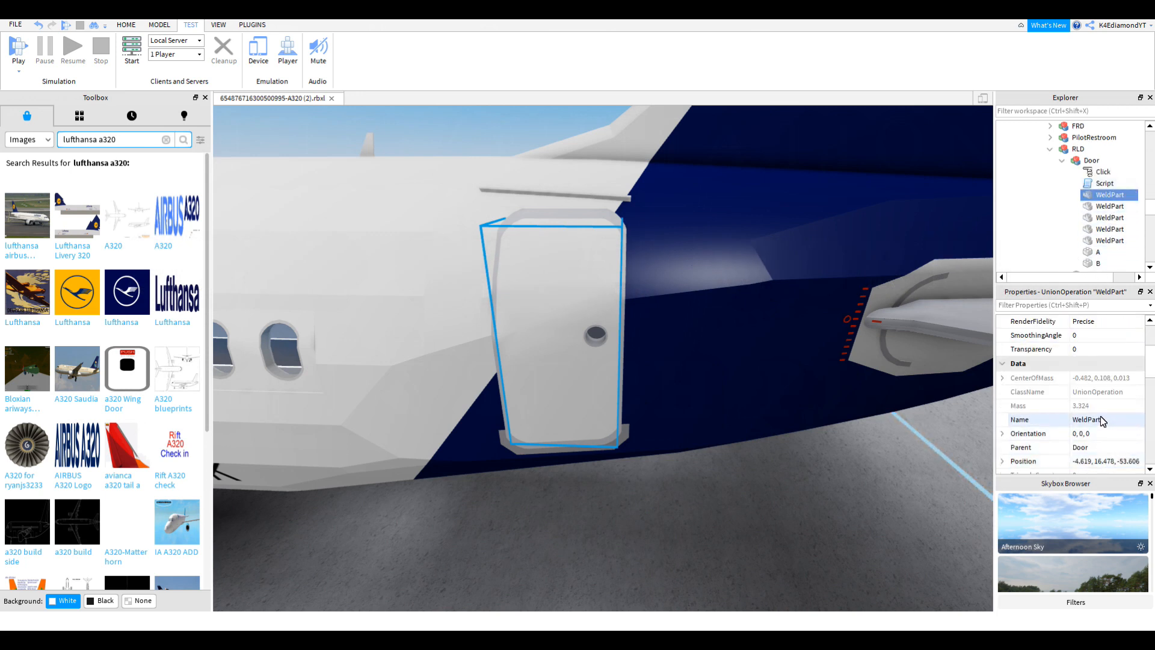
right_click_drag(637, 346, 640, 343)
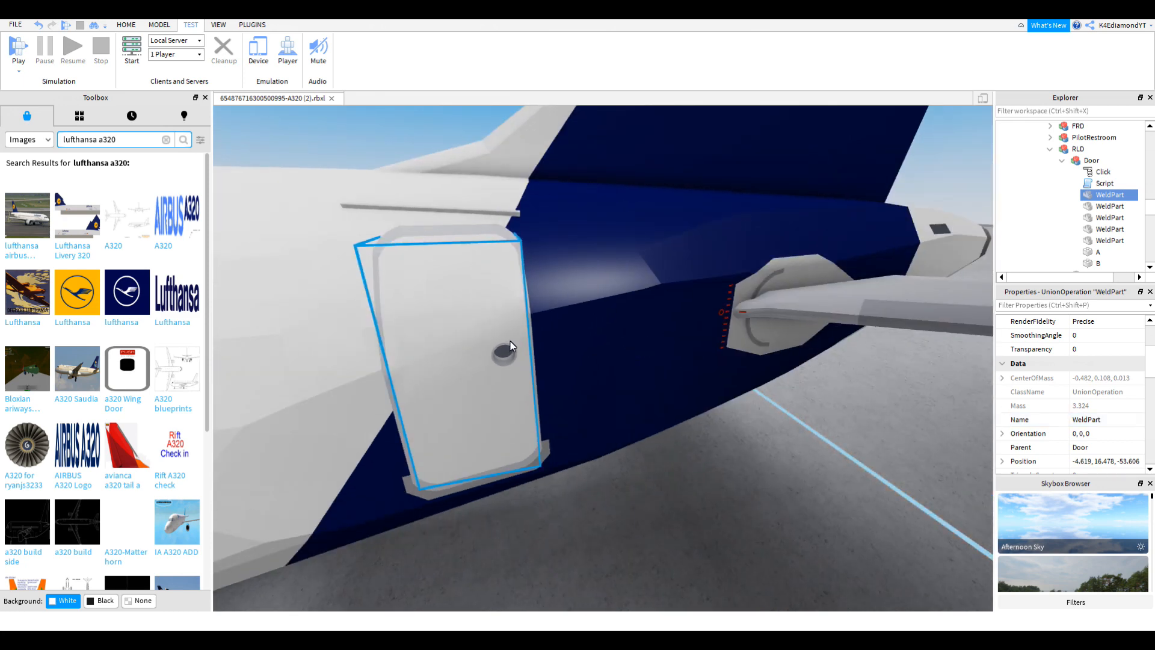
right_click_drag(509, 341, 497, 341)
scroll(1111, 227, "up", 2)
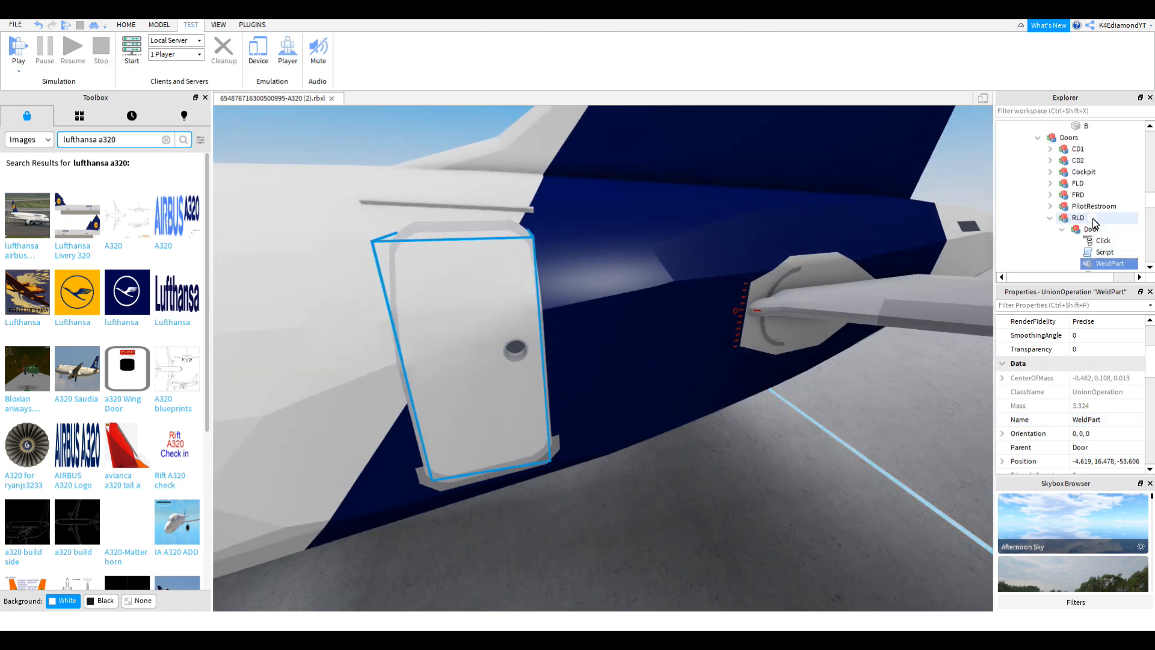
right_click_drag(770, 312, 768, 309)
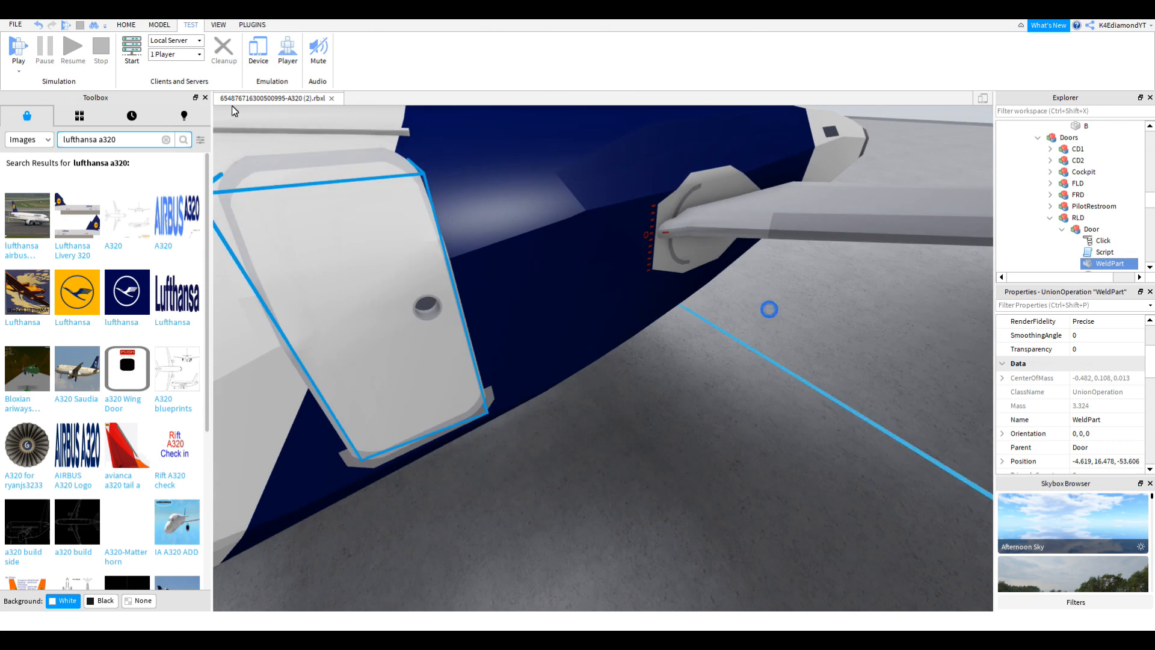
left_click(158, 24)
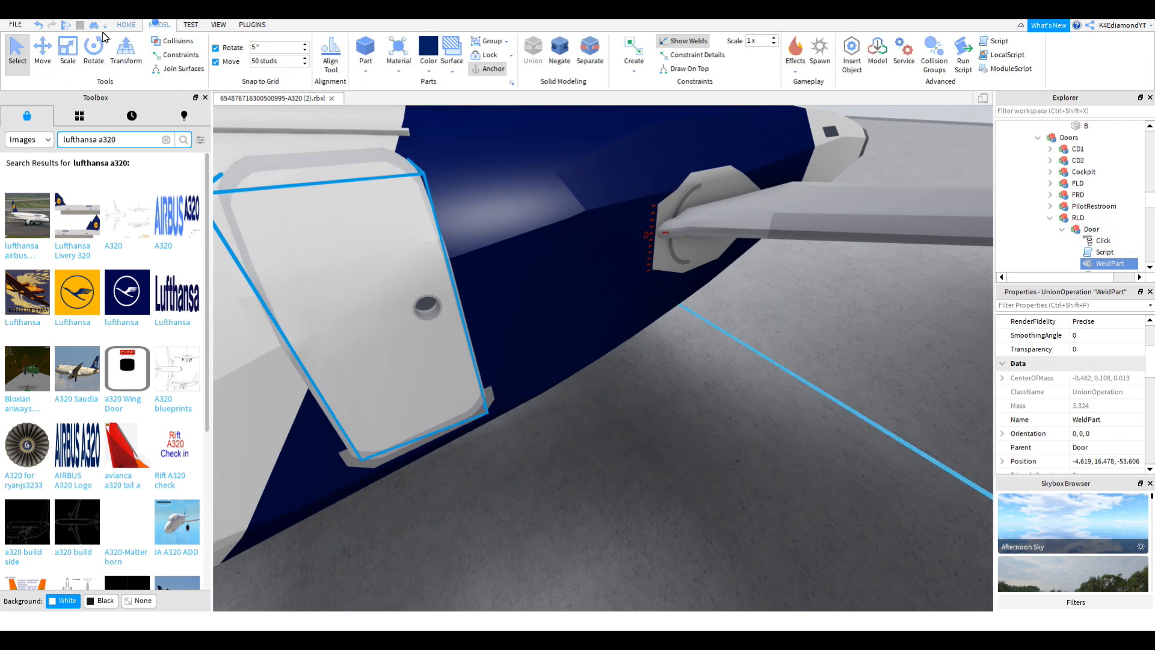
Step: Move both rear door pieces 50 studs out along X
left_click(41, 50)
right_click_drag(522, 320, 520, 320)
scroll(521, 320, "down", 5)
left_click_drag(554, 375, 625, 398)
scroll(625, 398, "down", 3)
right_click_drag(625, 399, 624, 398)
left_click_drag(625, 398, 713, 315)
key("ctrl+d")
right_click_drag(713, 316, 714, 315)
left_click_drag(716, 289, 821, 250)
key("f")
right_click_drag(820, 250, 820, 250)
scroll(820, 250, "down", 4)
right_click_drag(932, 395, 937, 393)
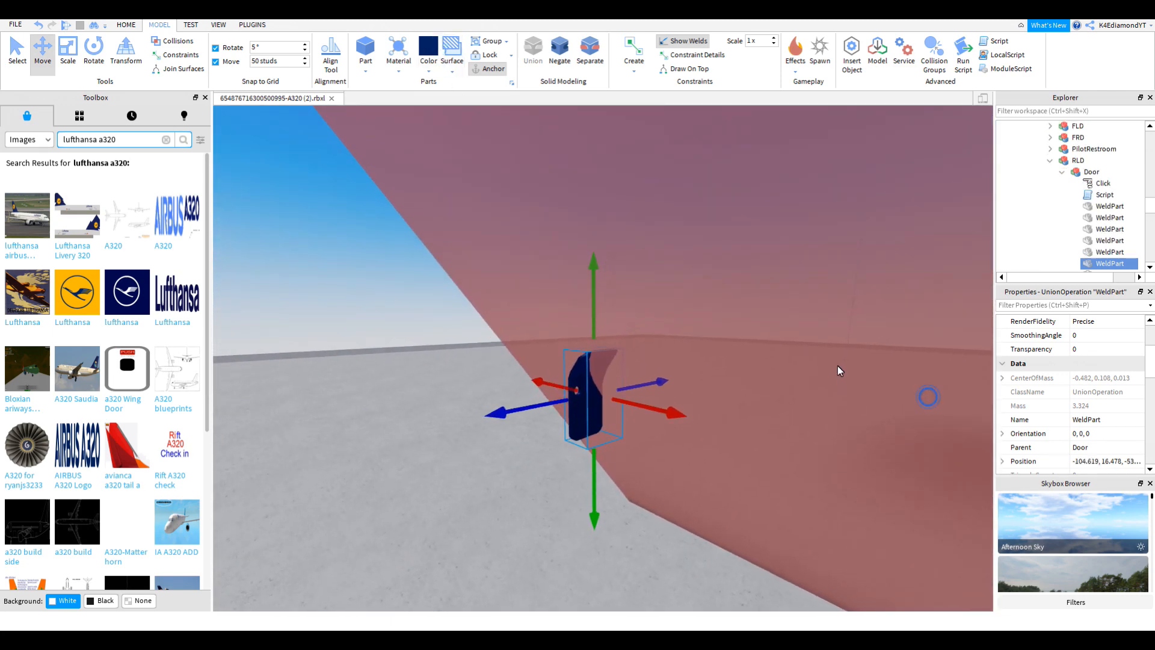
Step: Cut each door piece with its red negative block to form two Unions
key("ctrl+1")
left_click(834, 354, "ctrl")
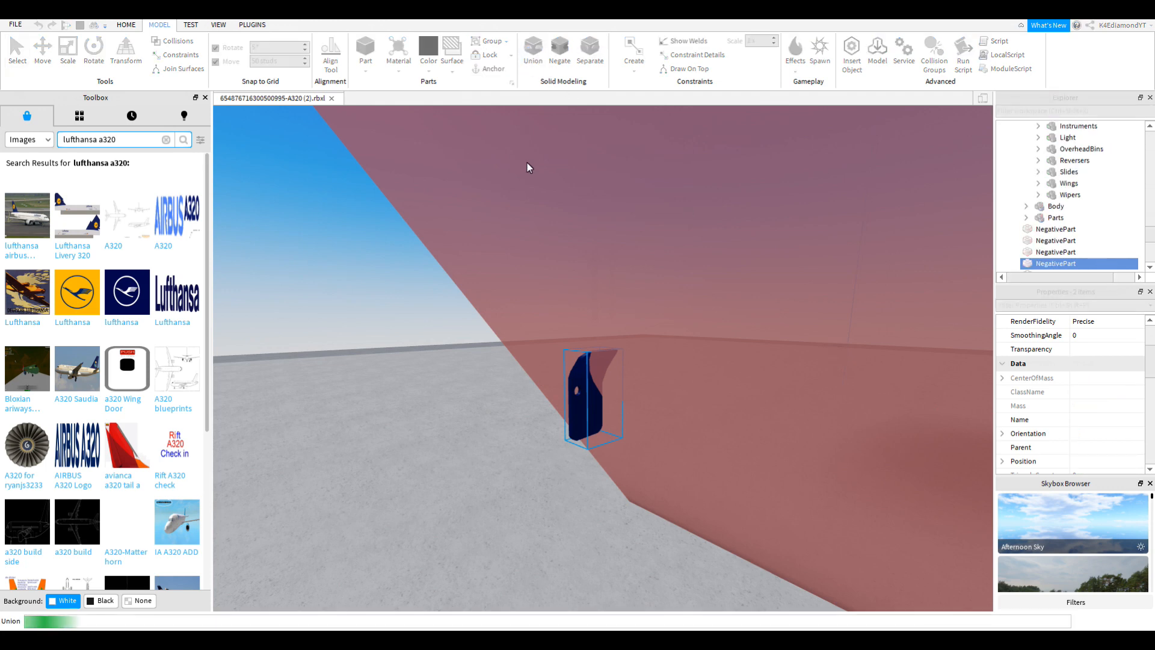
left_click(42, 51)
right_click_drag(618, 334, 616, 327)
left_click(672, 200)
right_click_drag(673, 201, 632, 276)
key("ctrl+1")
left_click(638, 266, "ctrl")
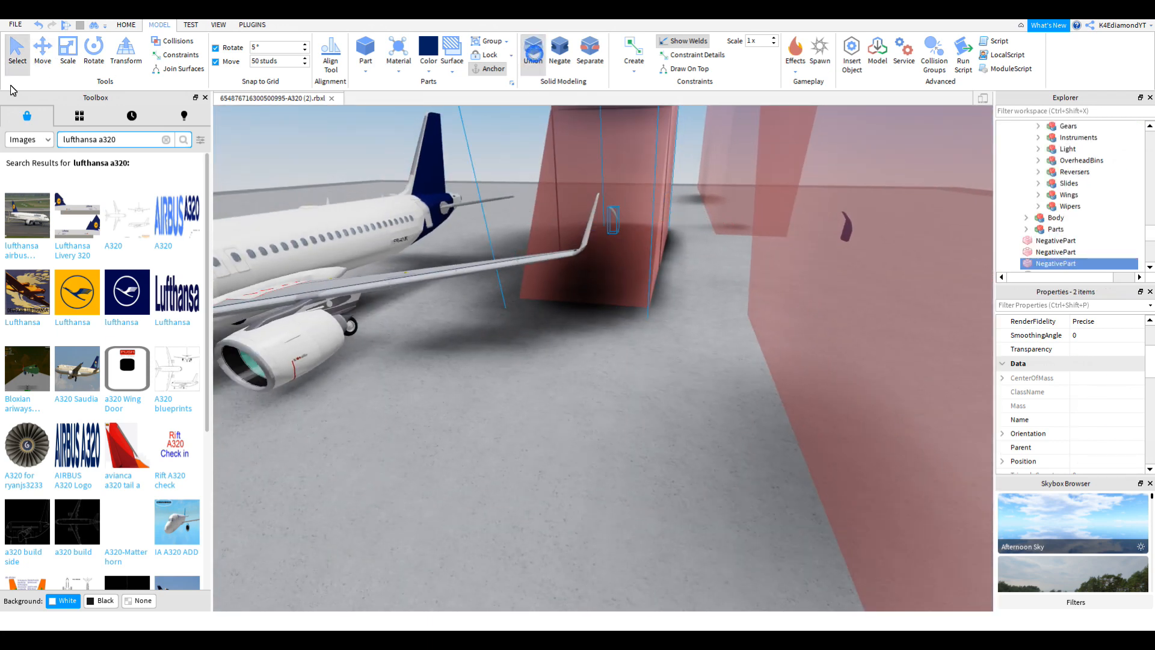
left_click(43, 51)
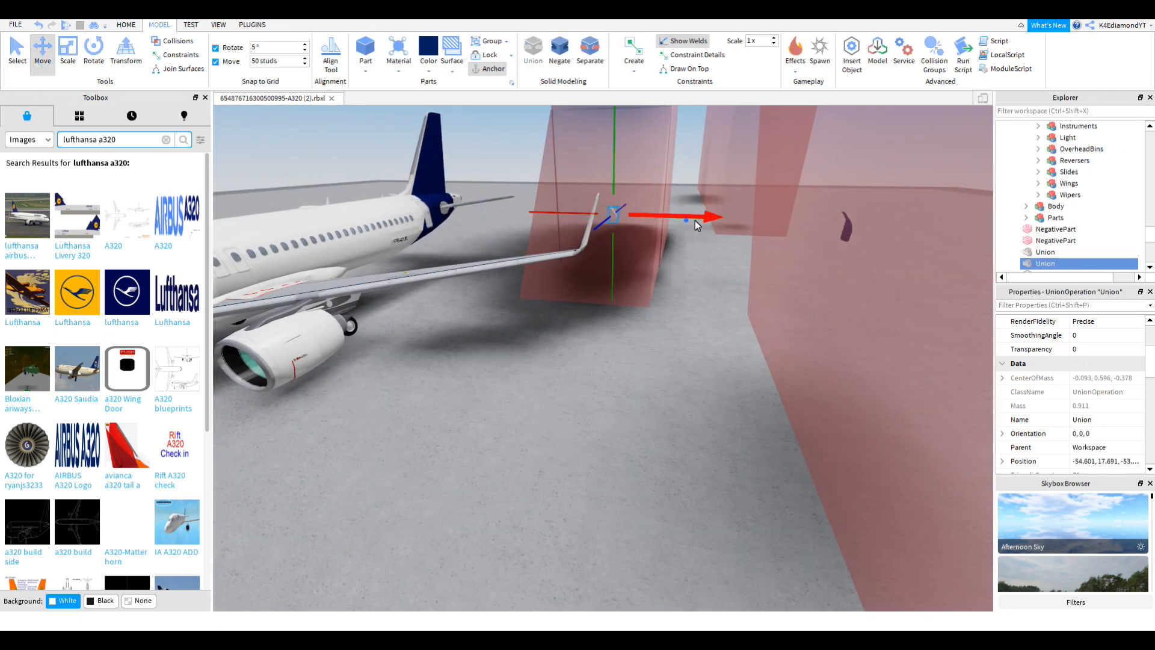
Step: Select both Unions and merge the halves into one door piece
left_click_drag(687, 220, 908, 229)
key("ctrl+1")
left_click(1041, 252, "ctrl")
left_click(54, 46)
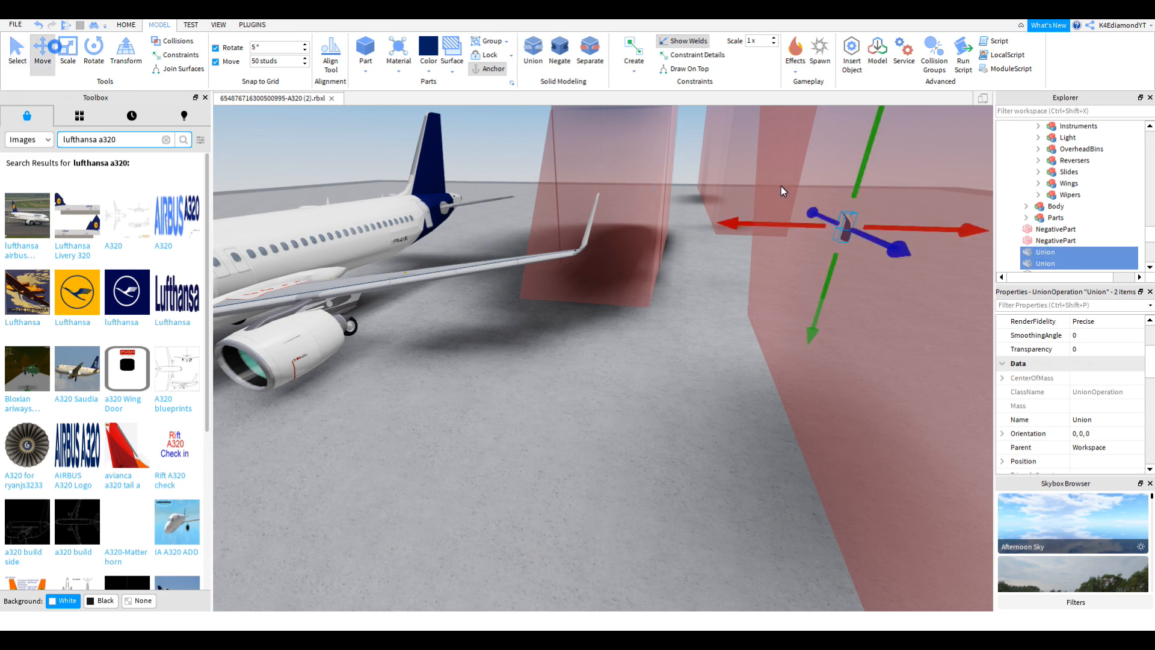
key("f")
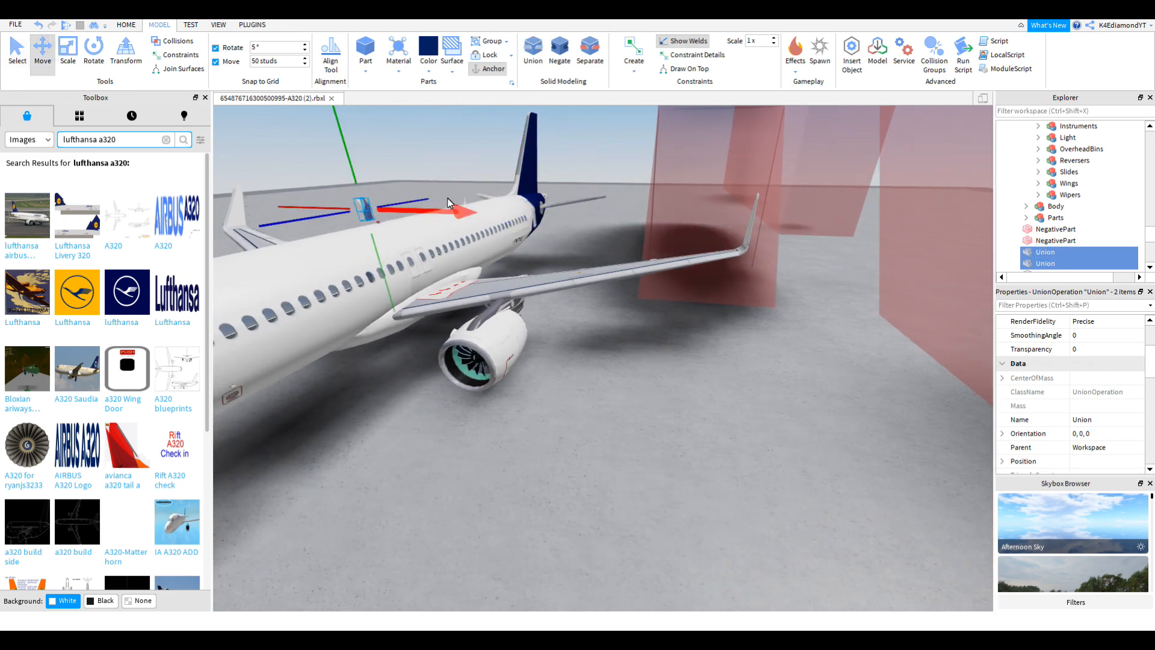
left_click(540, 63)
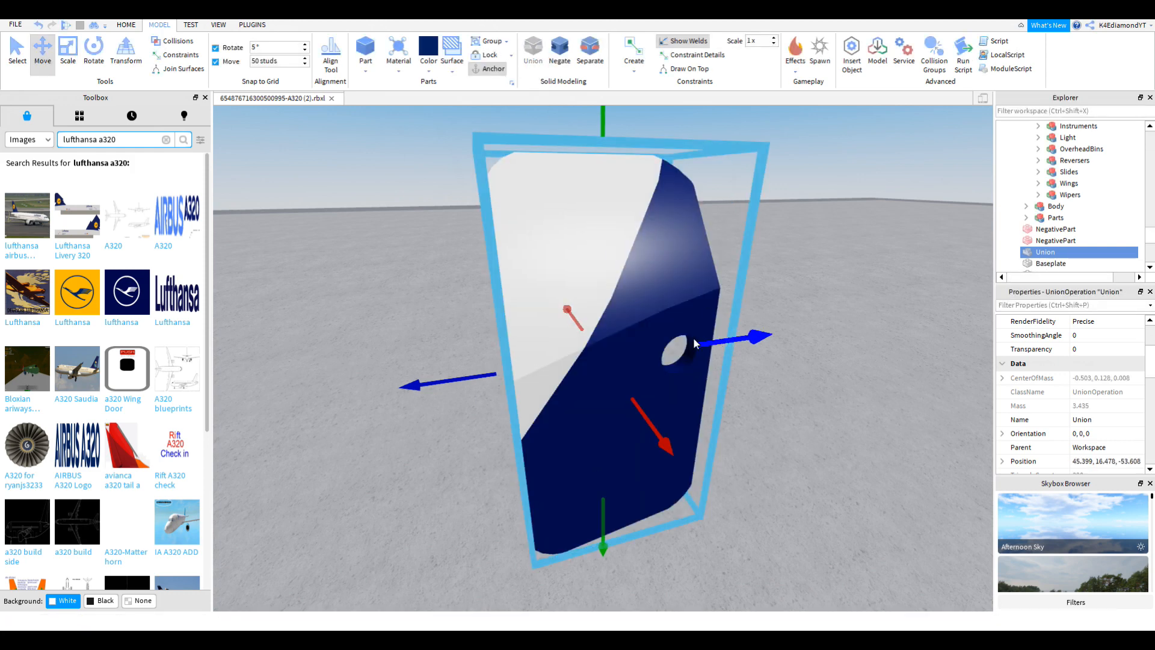
right_click_drag(693, 339, 698, 374)
right_click_drag(689, 295, 689, 294)
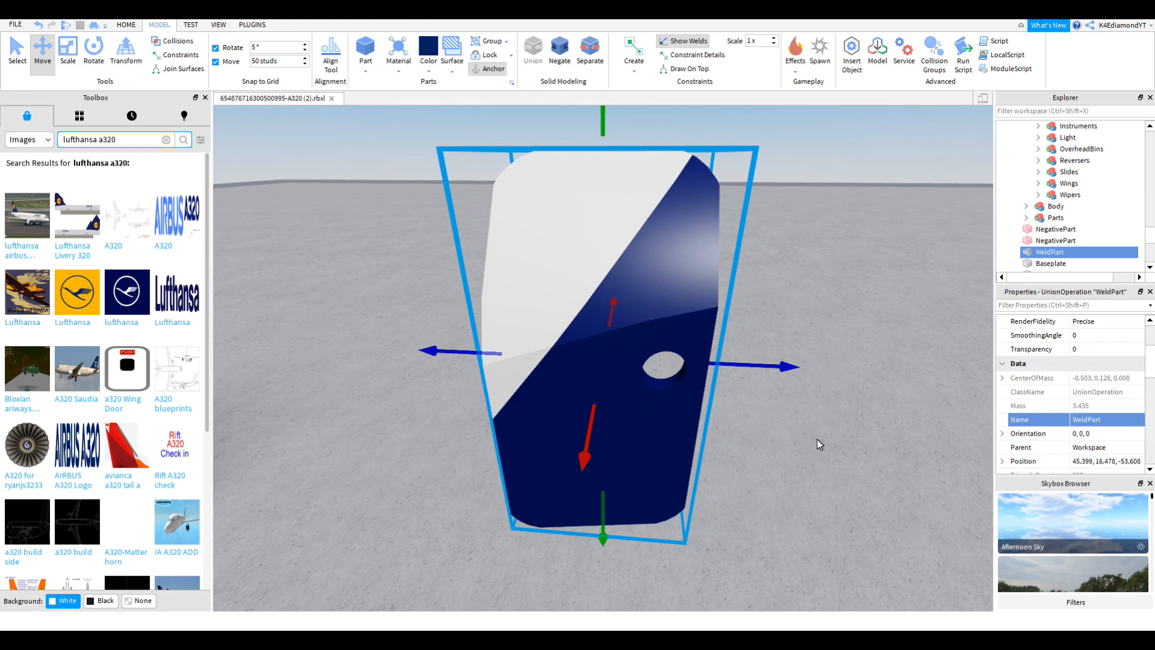
scroll(684, 459, "down", 4)
right_click_drag(684, 458, 672, 456)
Step: Move the merged door back along X into RLD > Door and select the whole A320neo model
left_click_drag(522, 385, 587, 394)
key("d")
key("f")
right_click_drag(587, 393, 587, 393)
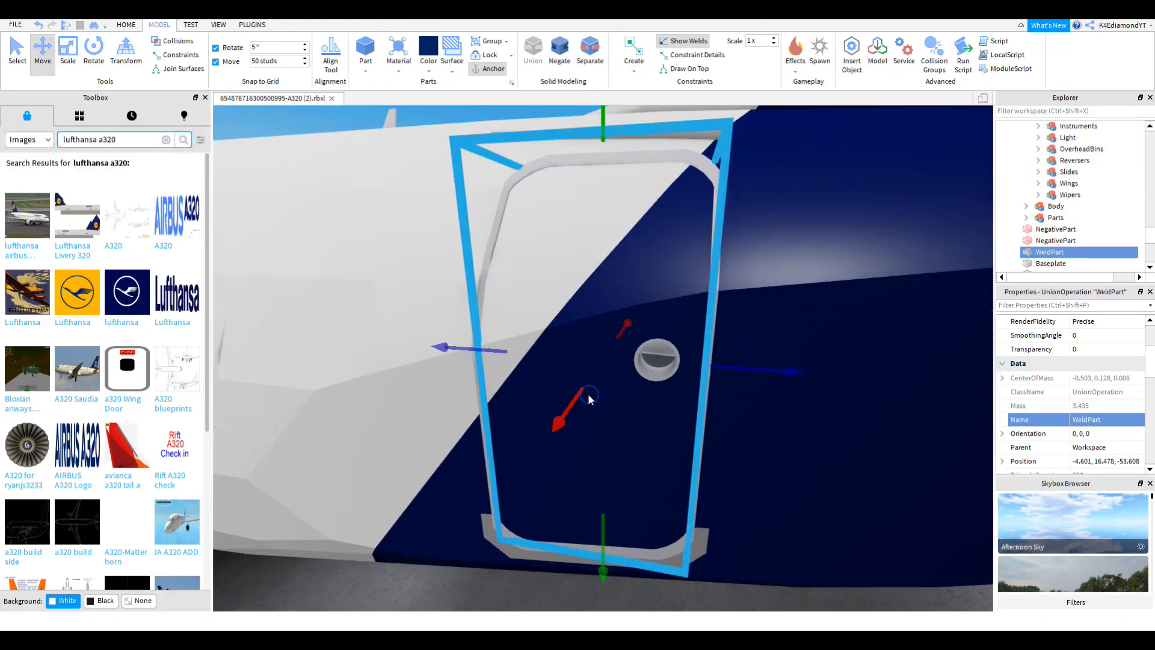
left_click_drag(1044, 248, 1100, 200)
scroll(1060, 203, "up", 8)
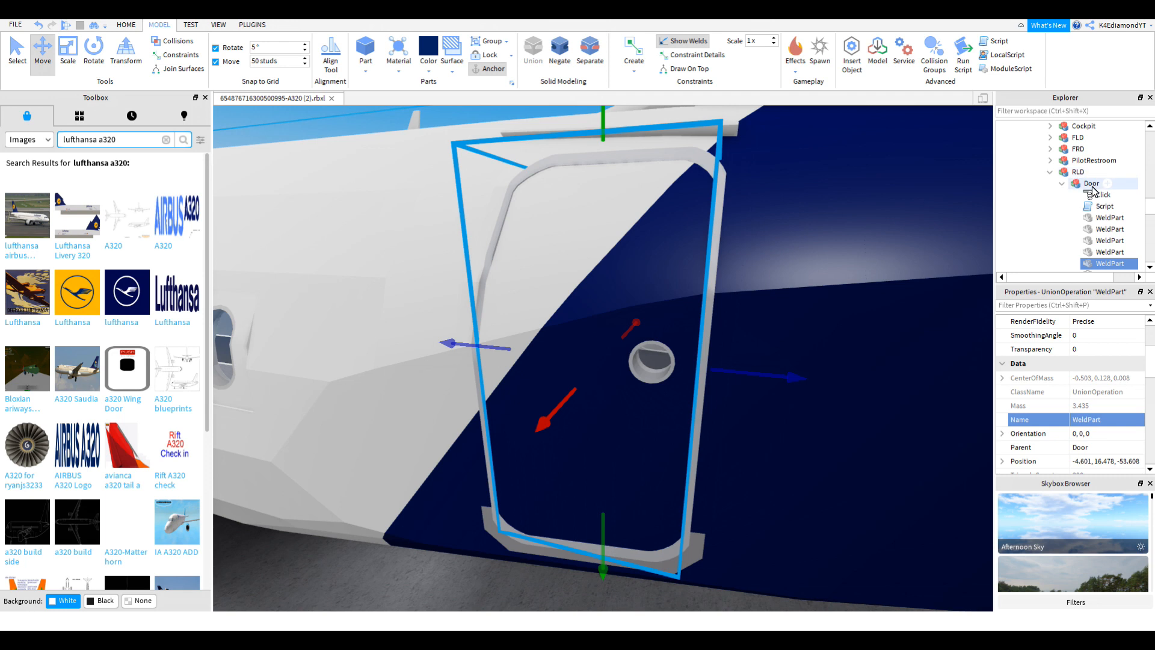
left_click(1050, 172)
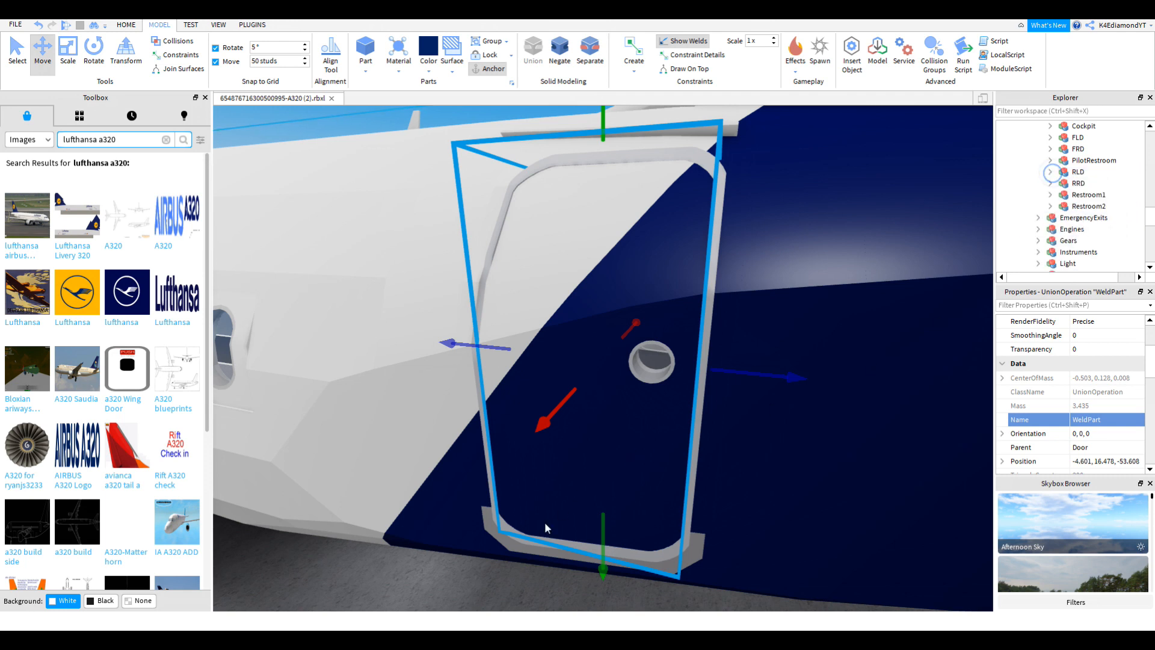
left_click(486, 561)
left_click(191, 25)
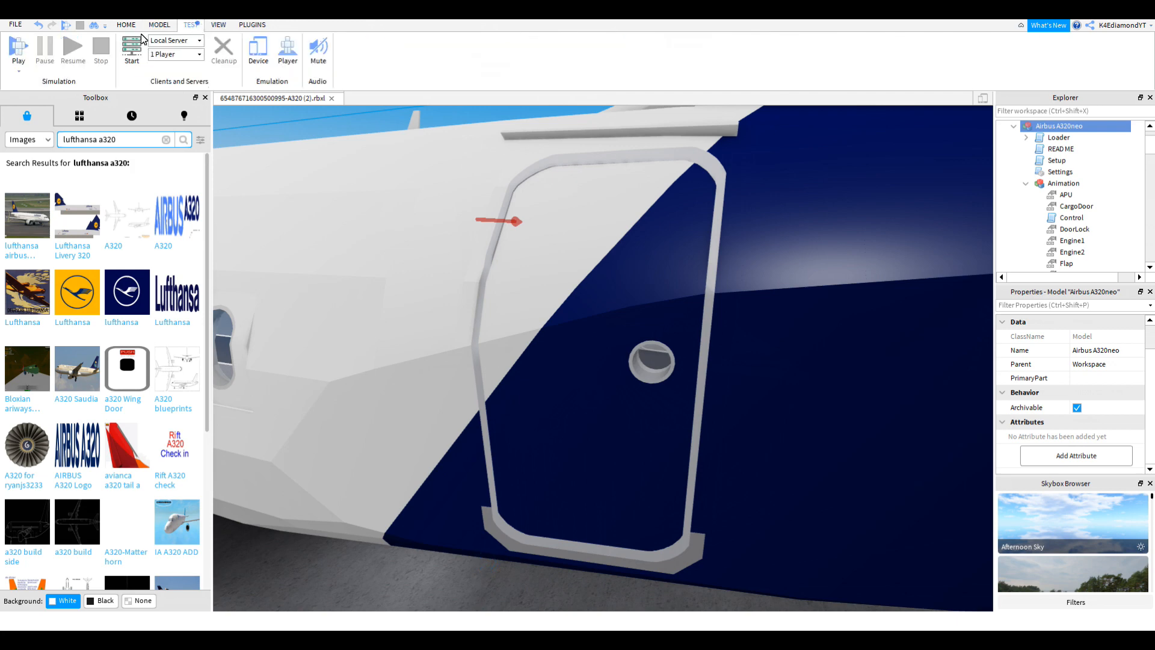
Step: Play-test, open the repainted navy-and-white rear door, and walk the avatar around the plane
left_click(16, 42)
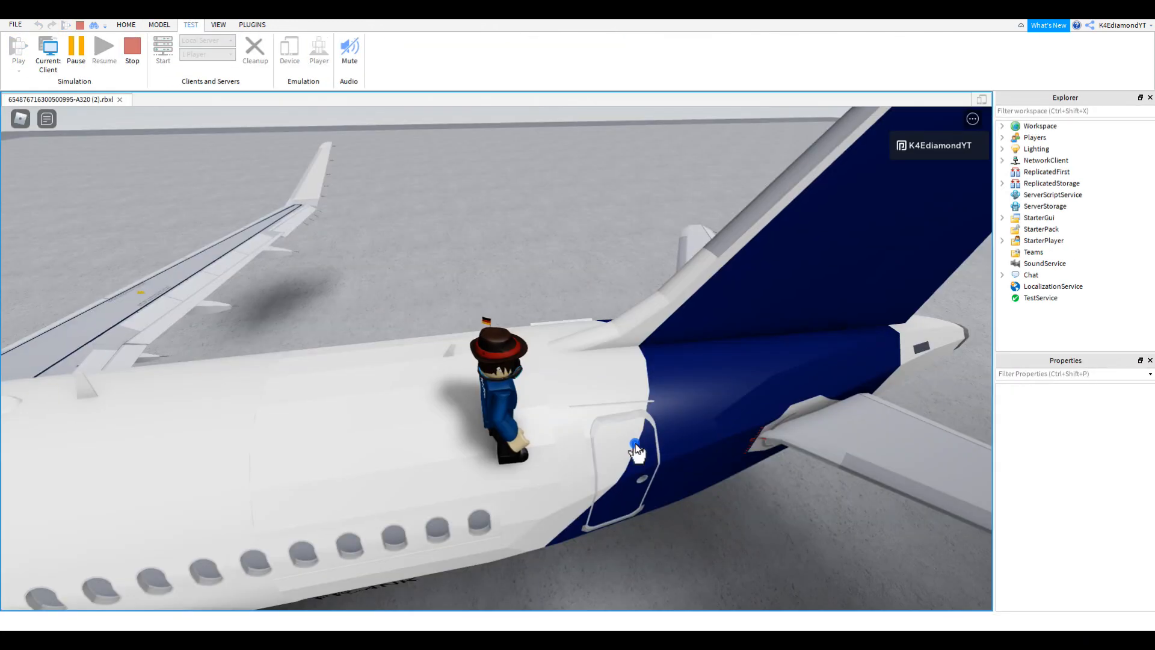
left_click(634, 443)
right_click_drag(634, 444, 635, 444)
key("s")
key("d")
right_click_drag(574, 408, 574, 407)
key("d")
key("s")
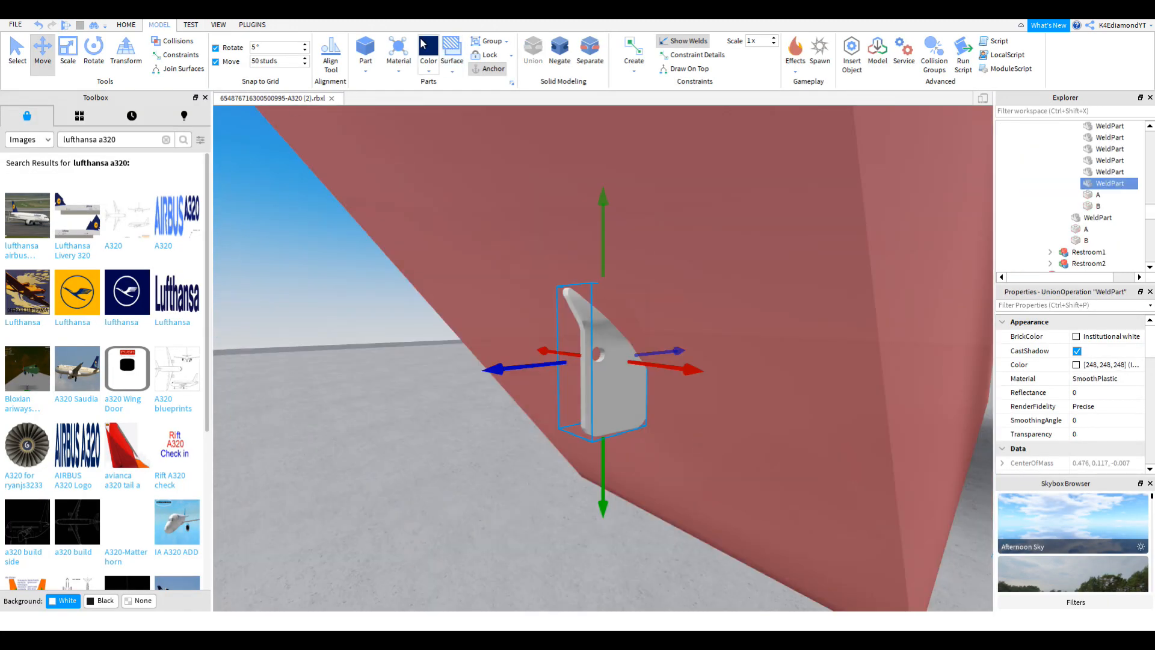
Step: Colour the door piece navy and union it with the red NegativePart
left_click(427, 48)
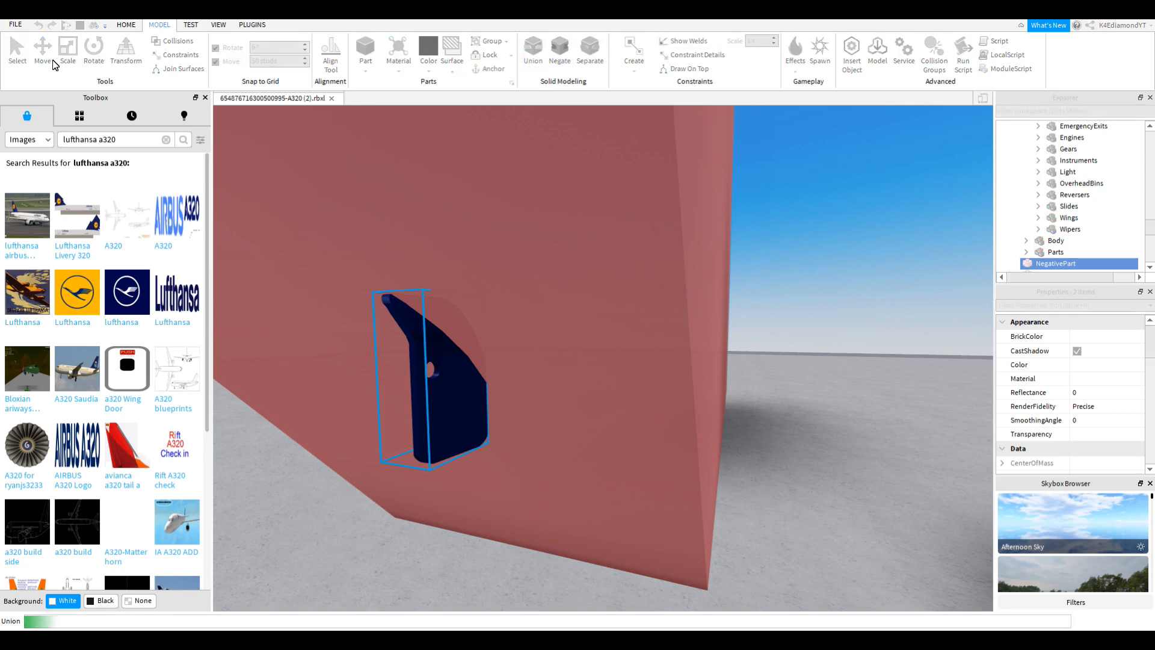
left_click(47, 64)
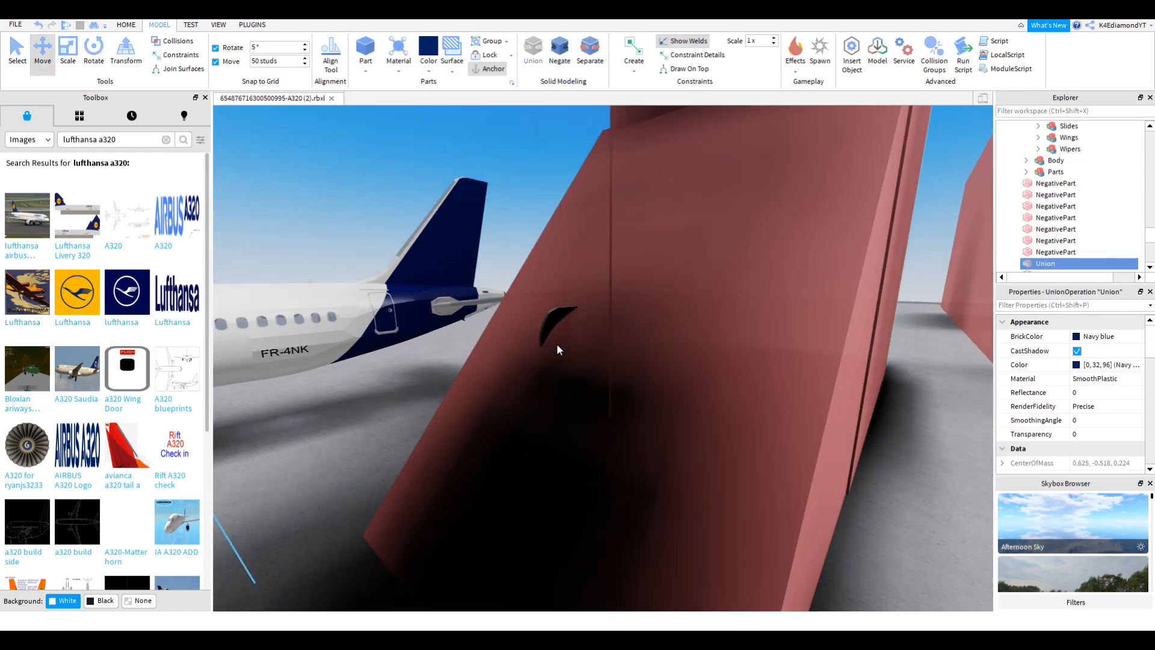
left_click(527, 335)
key("ctrl+1")
left_click(720, 279, "ctrl")
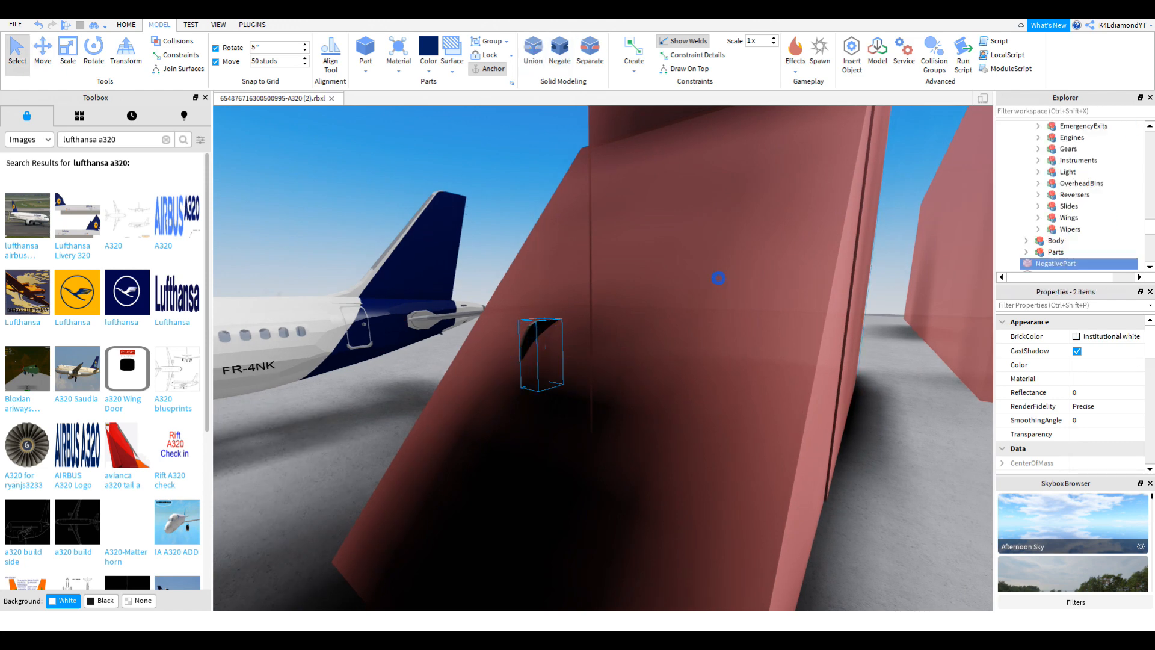
left_click(45, 51)
Step: Slide the two door unions together and merge them into a single part
right_click_drag(287, 193, 528, 292)
left_click_drag(528, 292, 839, 288)
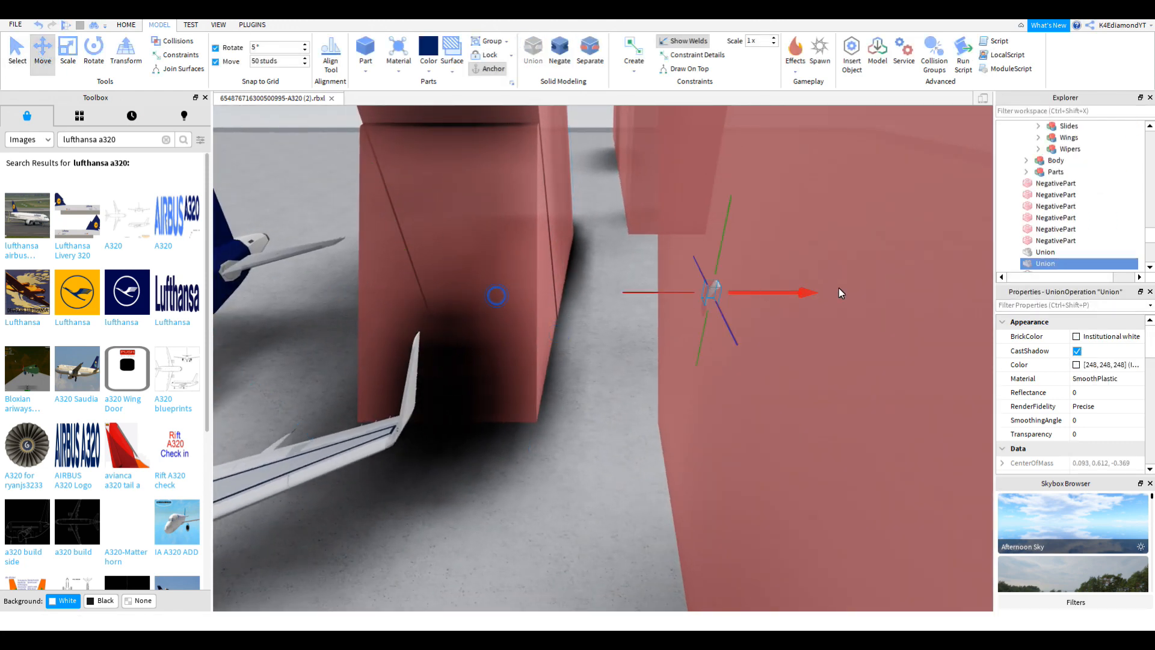
key("ctrl+1")
left_click(1035, 252, "ctrl")
key("ctrl+2")
left_click_drag(795, 300, 289, 294)
key("a")
left_click(528, 64)
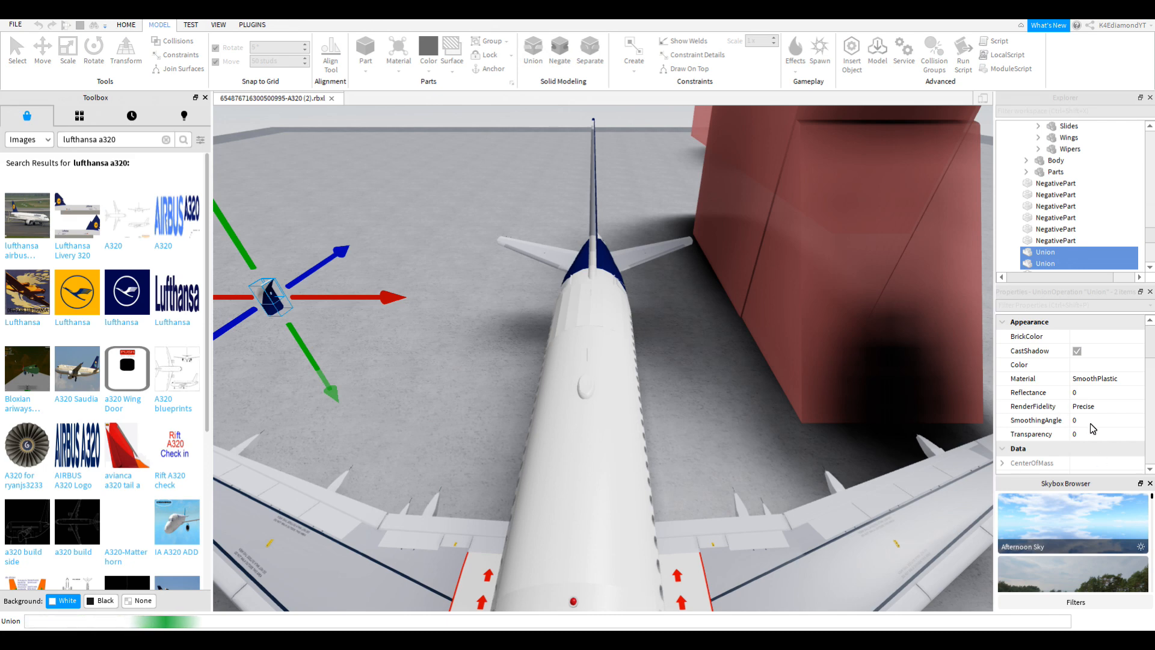
Step: Rename the merged union to WeldPart and move it into the navy rear fuselage
scroll(1085, 431, "down", 1)
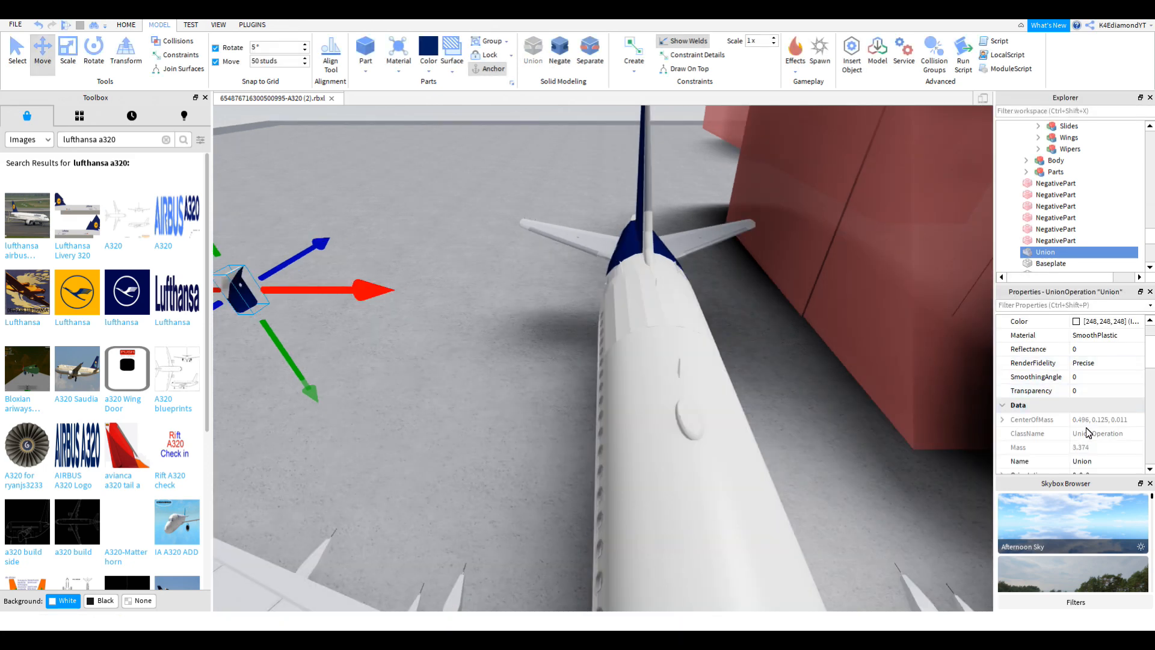
left_click(1082, 460)
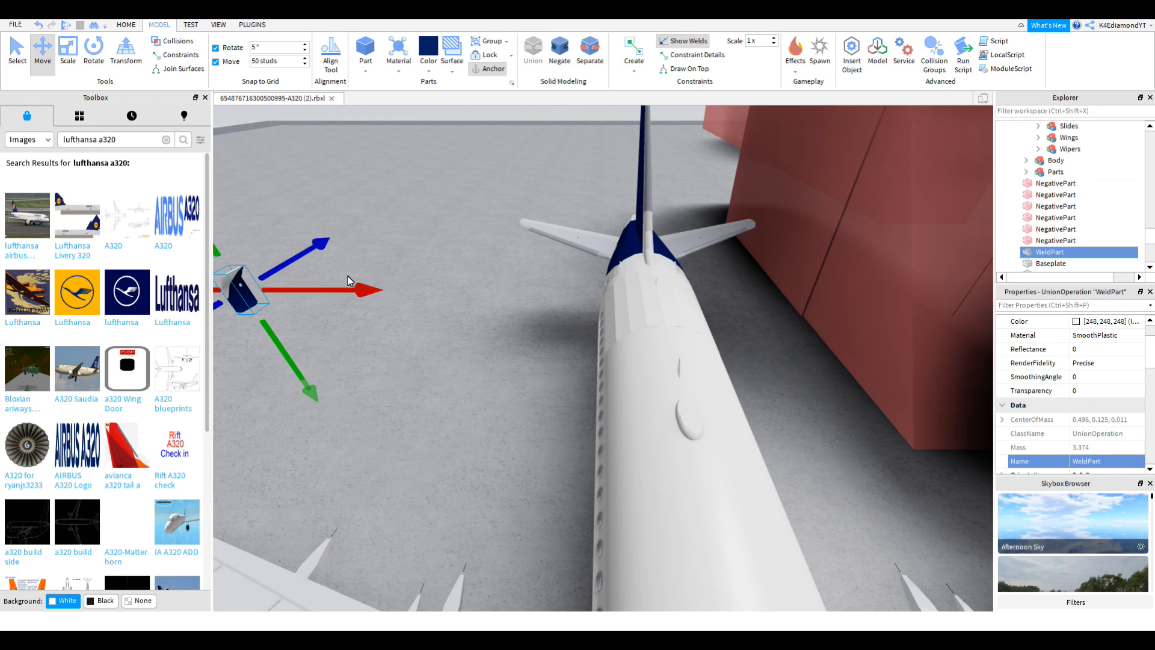
left_click_drag(352, 289, 582, 293)
key("f")
right_click_drag(586, 290, 607, 289)
scroll(607, 288, "down", 3)
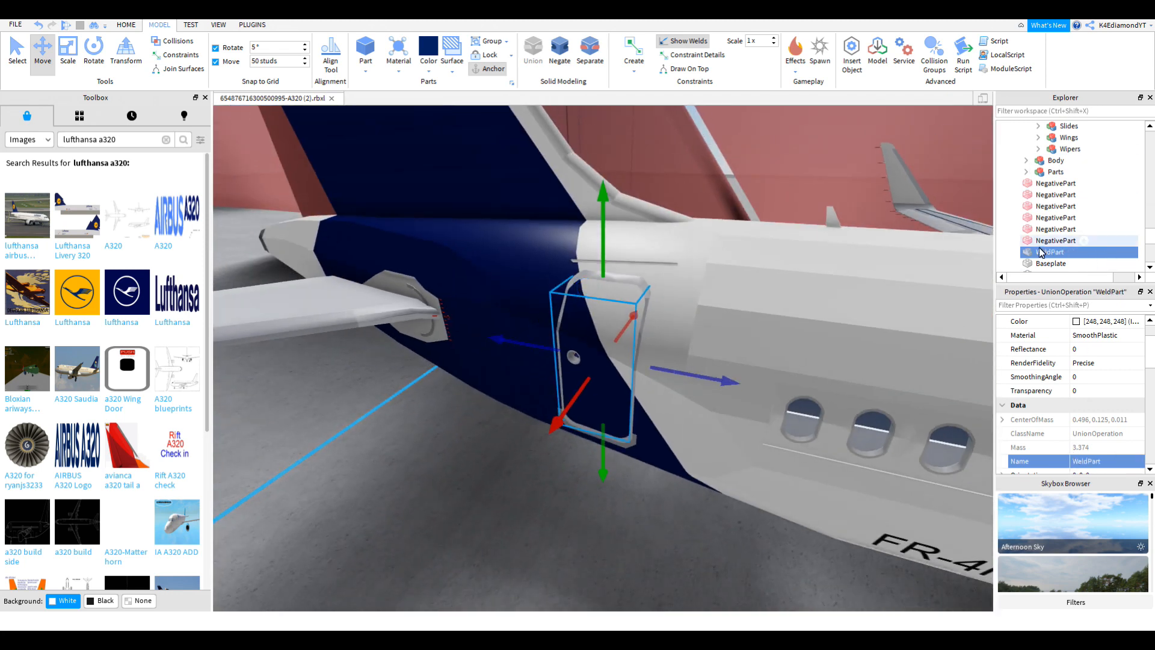
scroll(1108, 185, "up", 6)
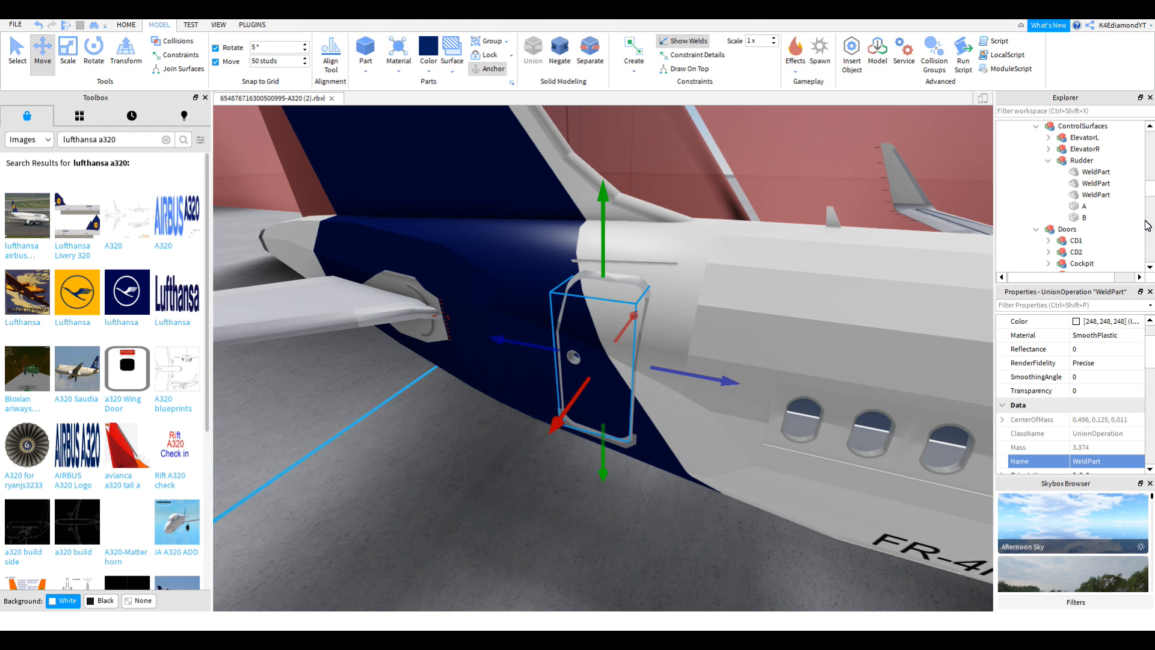
scroll(1134, 223, "down", 5)
scroll(1131, 216, "down", 5)
scroll(1123, 192, "up", 5)
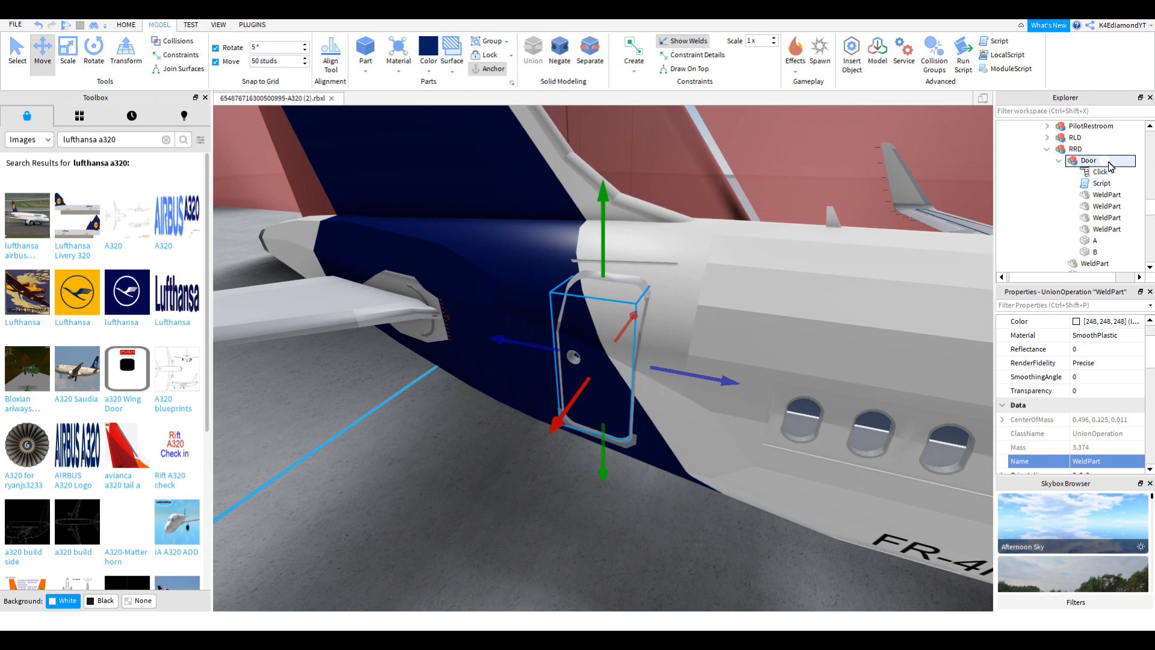
Step: Collapse the RRD door branch and select the whole Airbus A320neo model
left_click(1074, 149)
left_click(1046, 149)
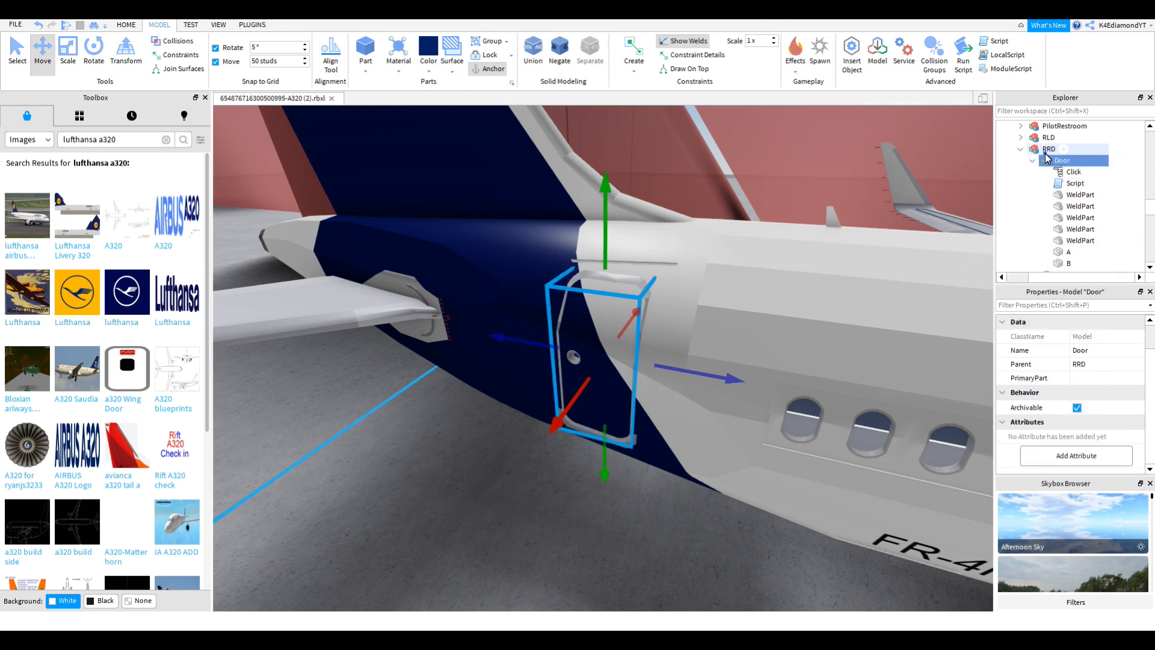
right_click_drag(872, 229, 542, 366)
scroll(872, 230, "down", 5)
left_click(541, 366)
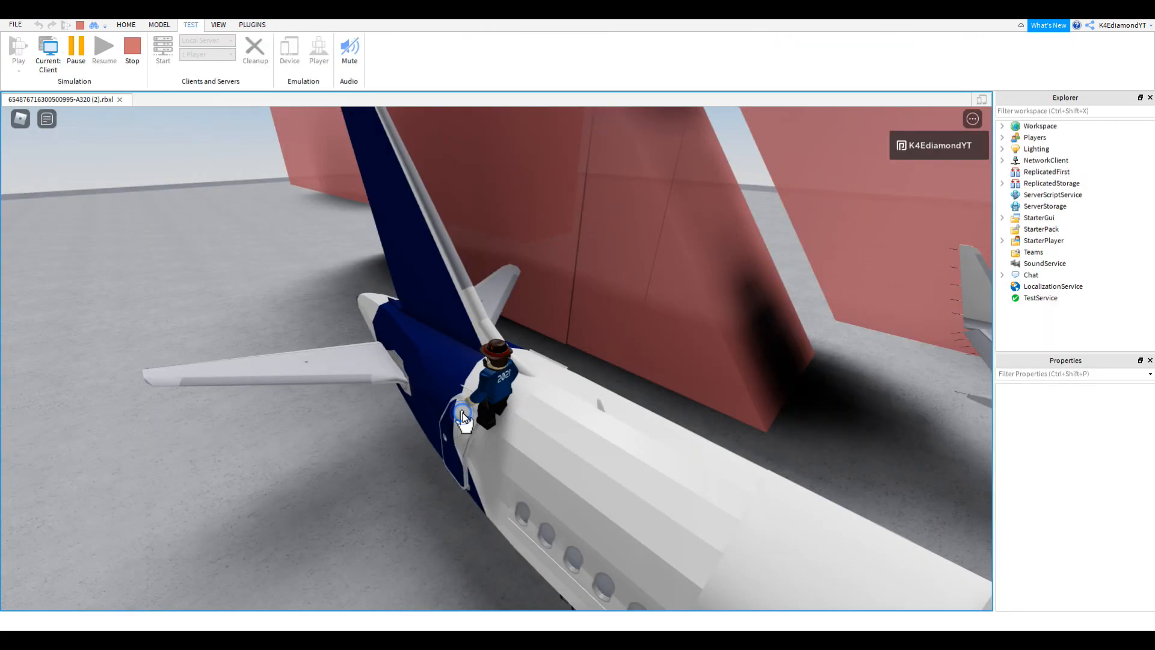
Step: Swing the rear door open in the play test, then stop testing
left_click(462, 413)
right_click_drag(532, 421, 530, 418)
key("s")
left_click(136, 44)
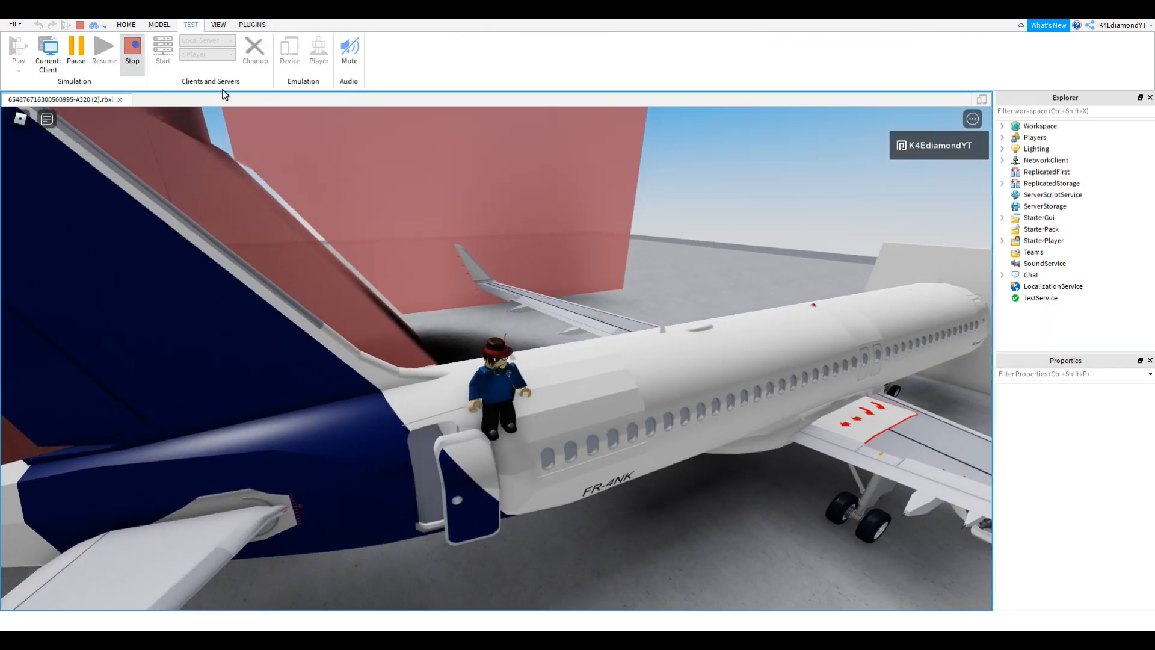
Step: Fly the camera to the rear door, select it and collapse its tree branch
key("w")
right_click_drag(688, 377, 688, 377)
right_click(696, 324)
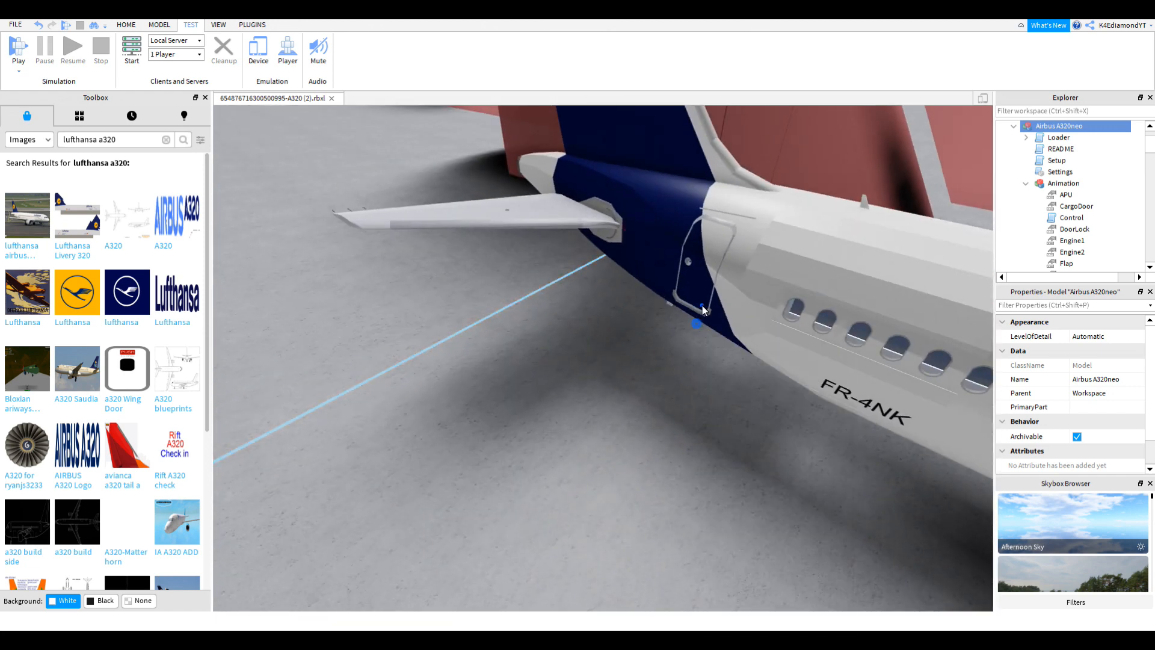
right_click_drag(700, 307, 701, 307)
scroll(661, 274, "up", 3)
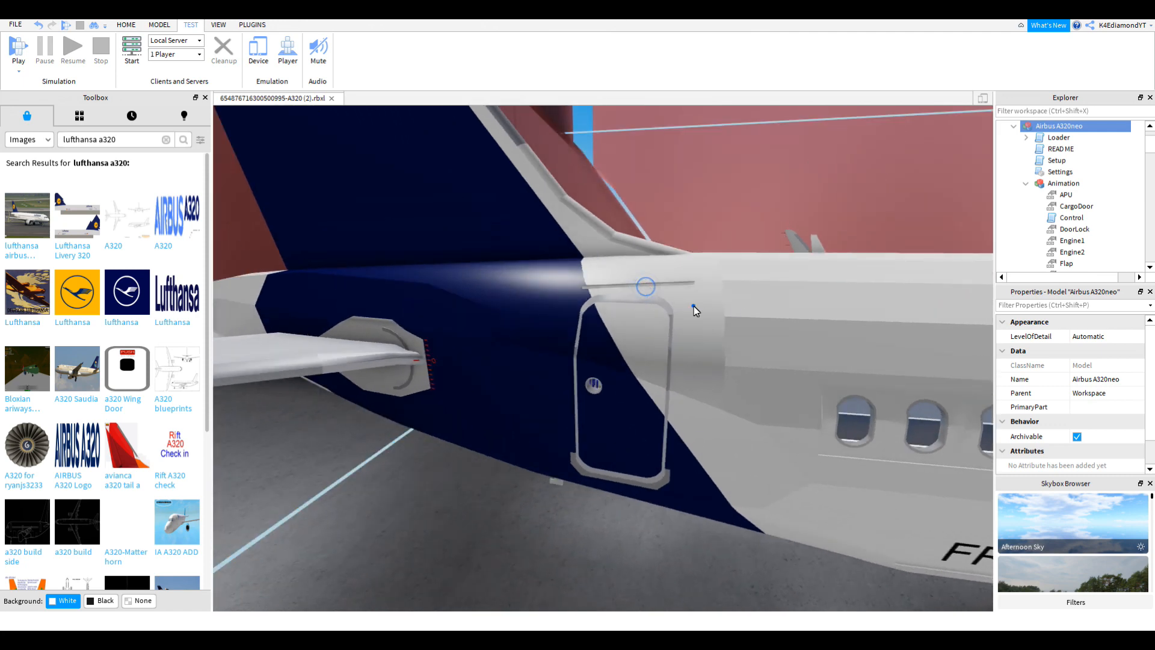
scroll(689, 305, "up", 5)
left_click(422, 286)
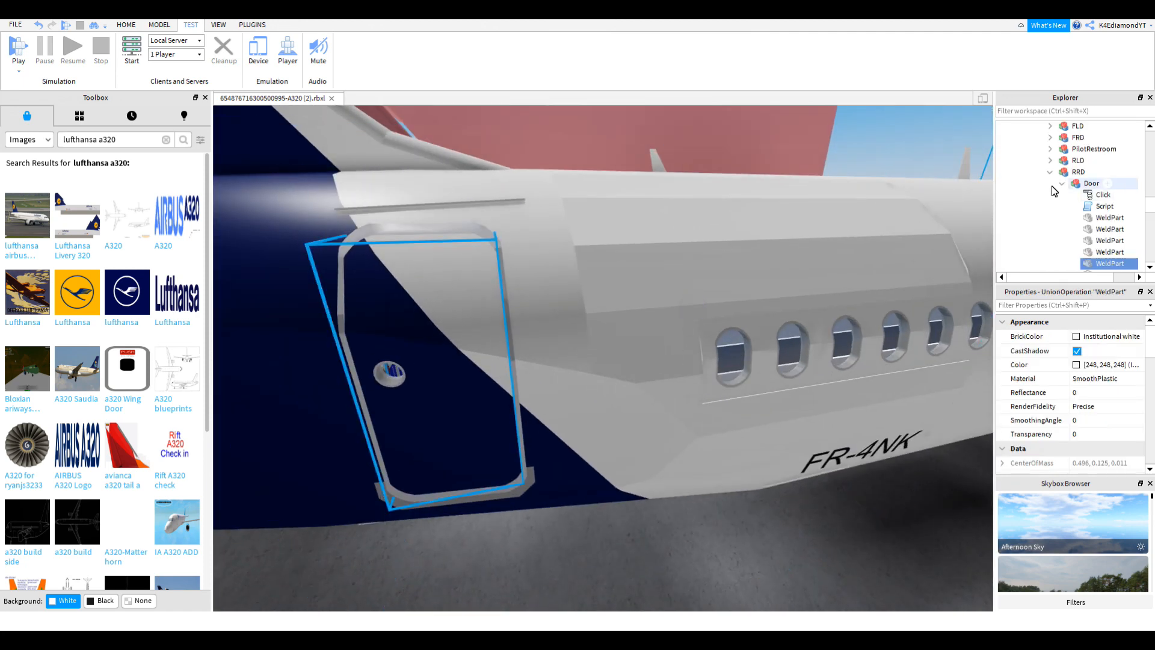
left_click(1050, 172)
scroll(1064, 214, "up", 4)
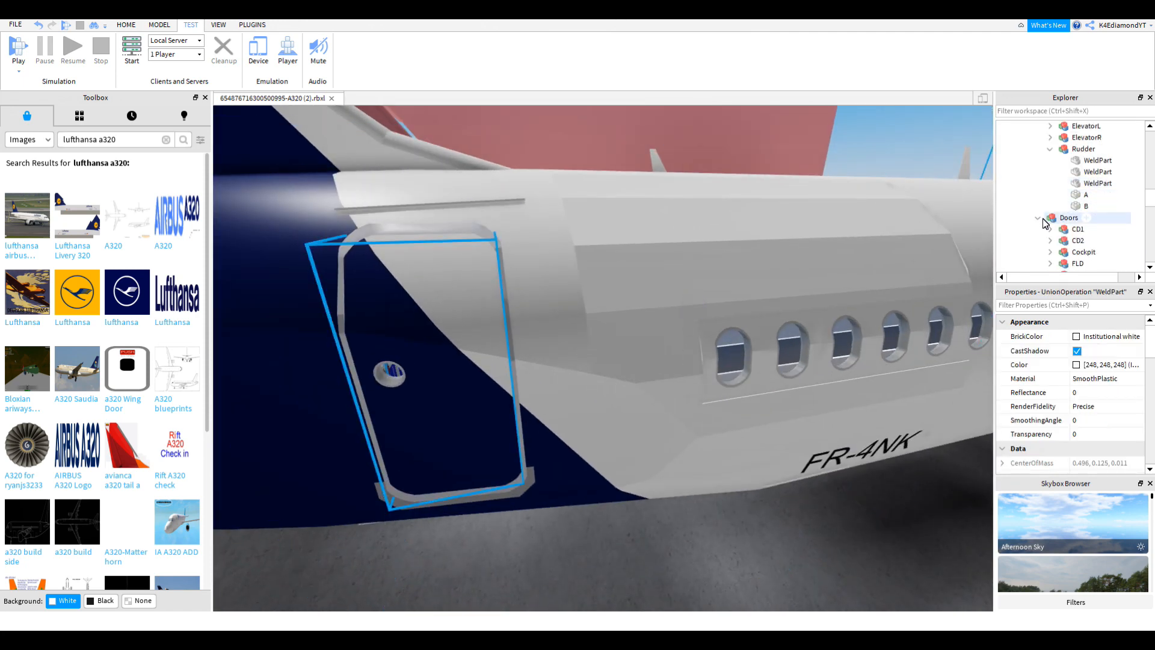
left_click(691, 499)
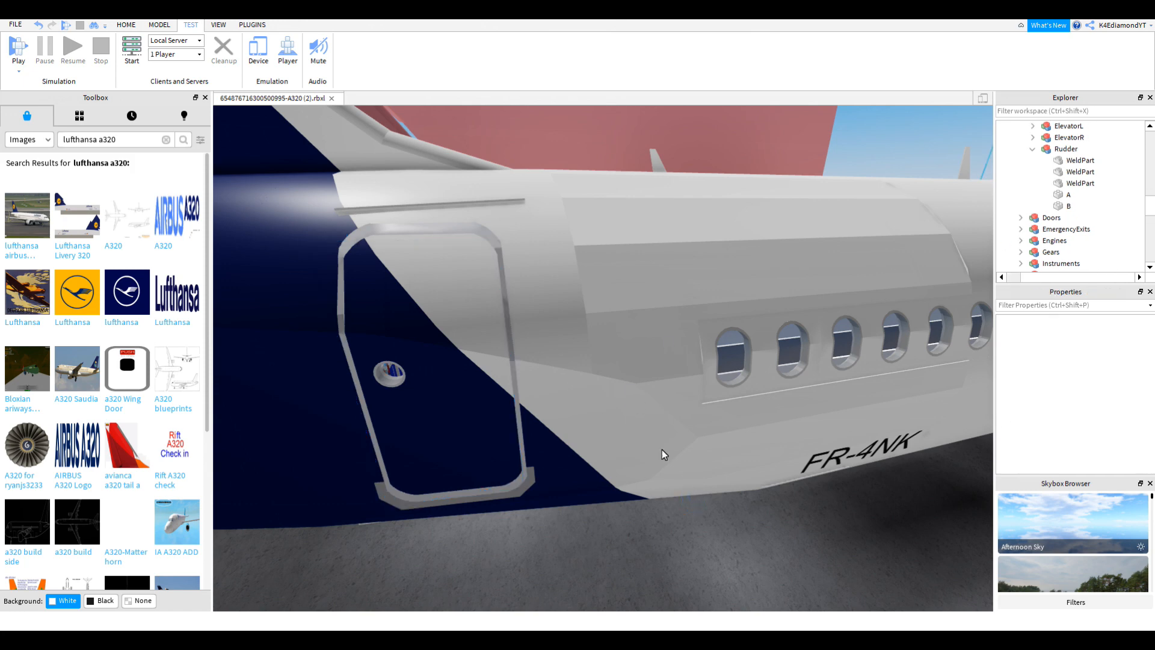
Step: Fly over the wing and line up a side-on view of the tail and rear door
right_click_drag(560, 379, 561, 379)
key("w")
key("w")
key("s")
right_click_drag(453, 373, 453, 373)
key("w")
right_click_drag(674, 401, 726, 401)
key("s")
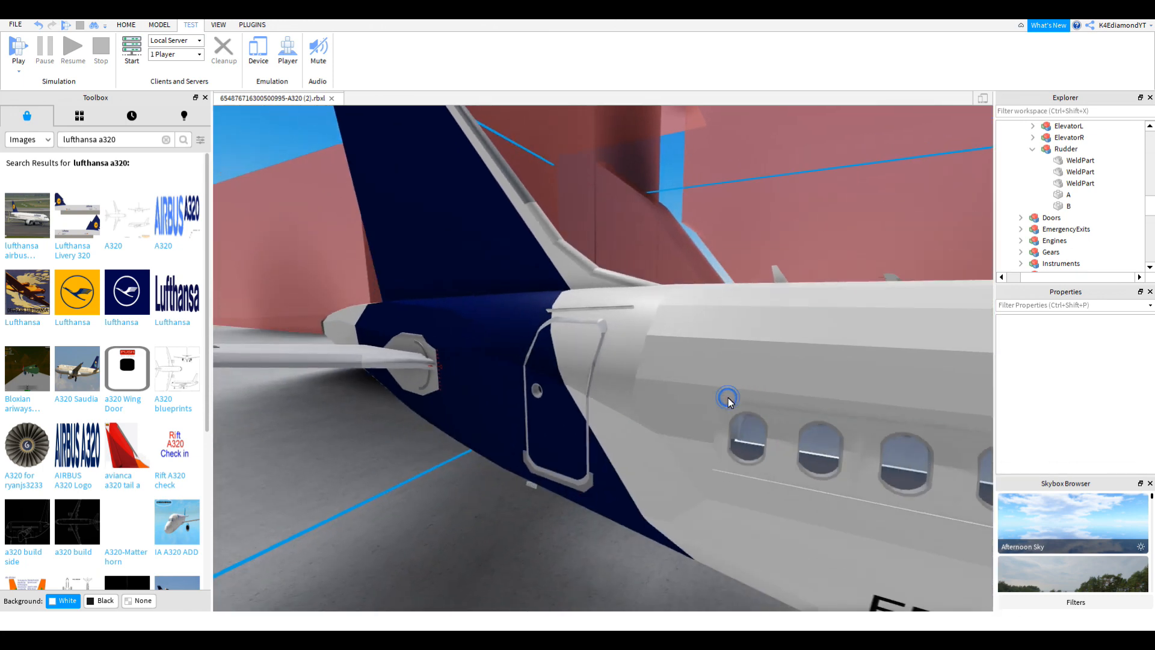
key("a")
right_click_drag(591, 358, 591, 358)
key("s")
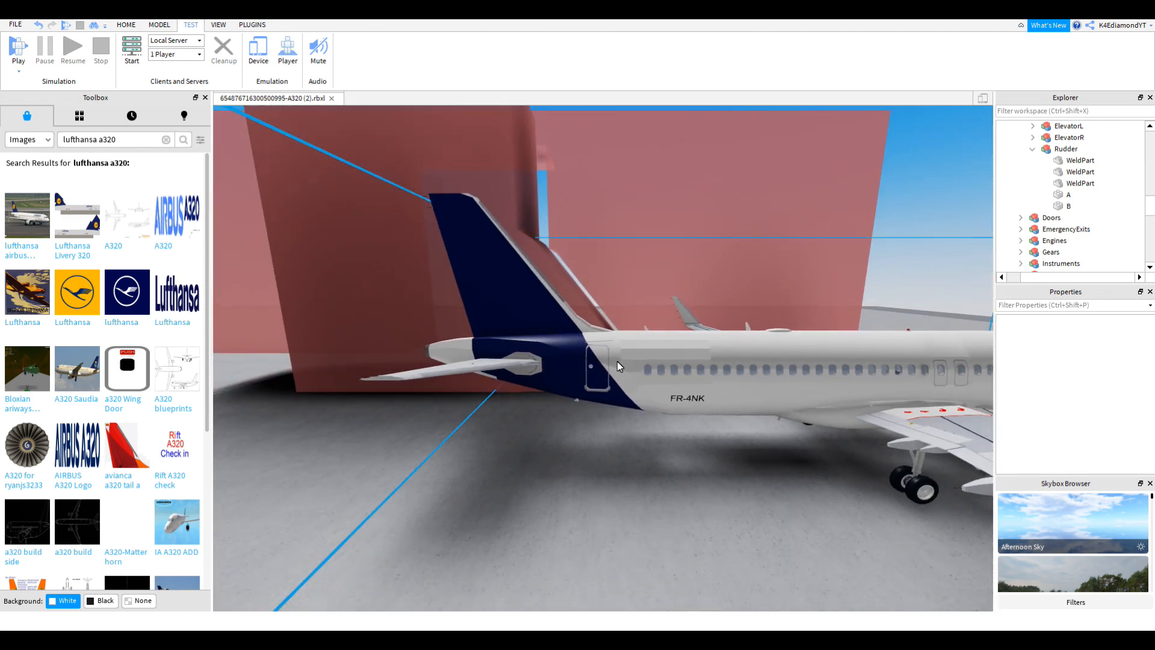
key("w")
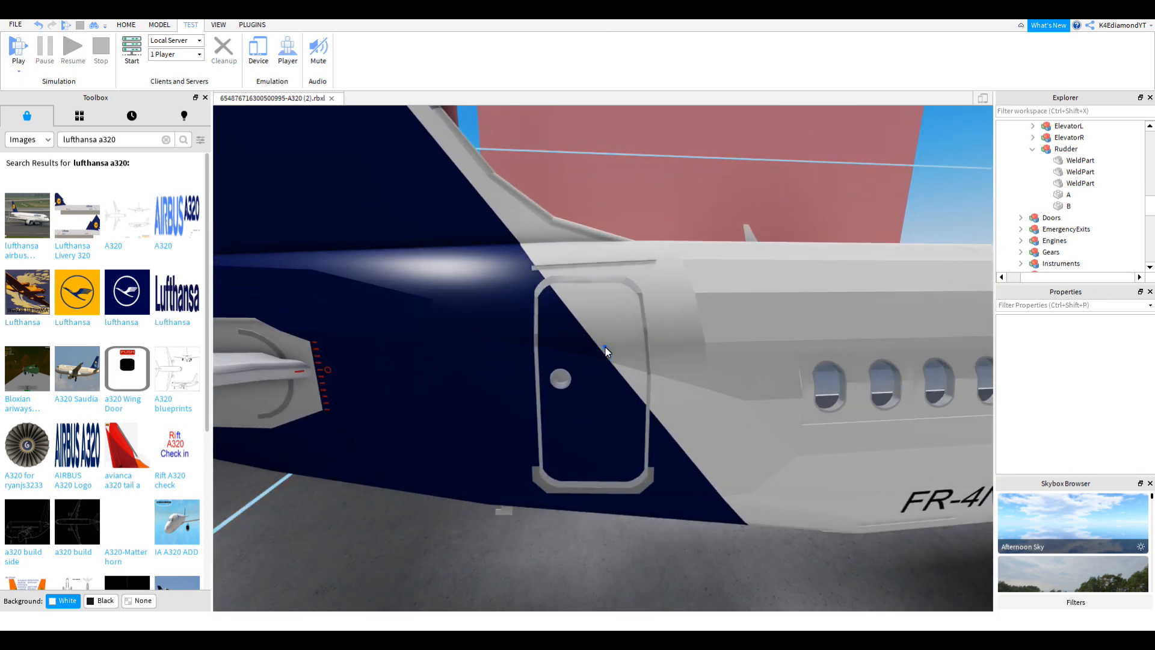
Step: Frame the selected rear door, then bring up the Lufthansa reference photo
left_click(580, 340)
key("w")
right_click_drag(619, 338, 618, 337)
key("s")
key("f")
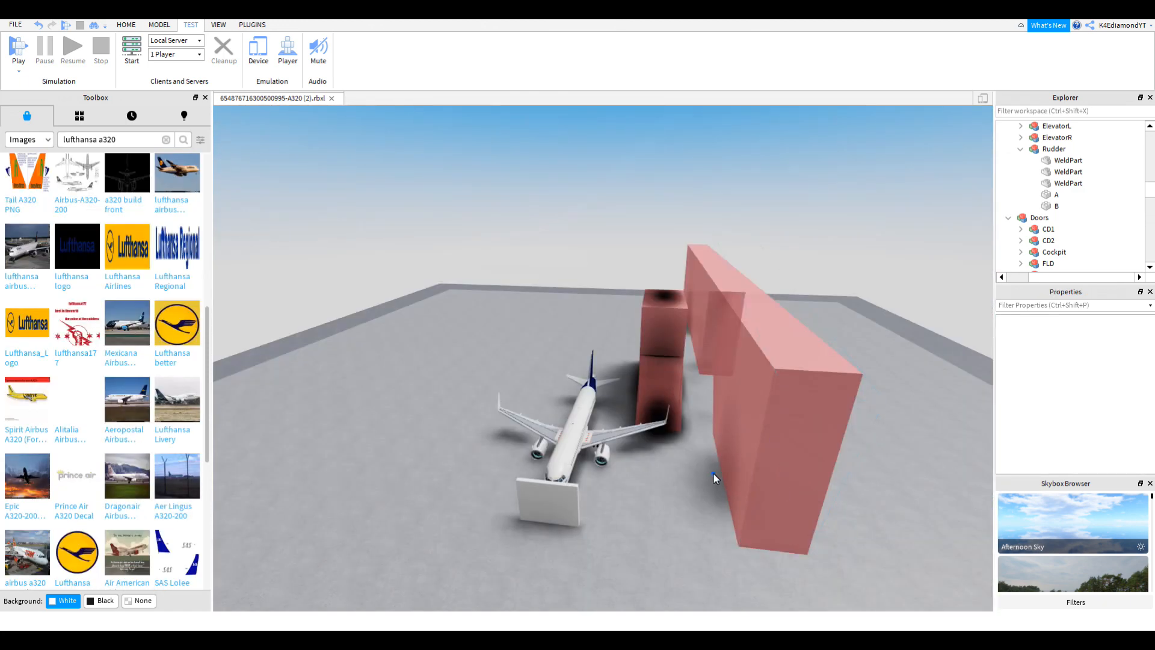
key("w")
right_click_drag(714, 478, 714, 479)
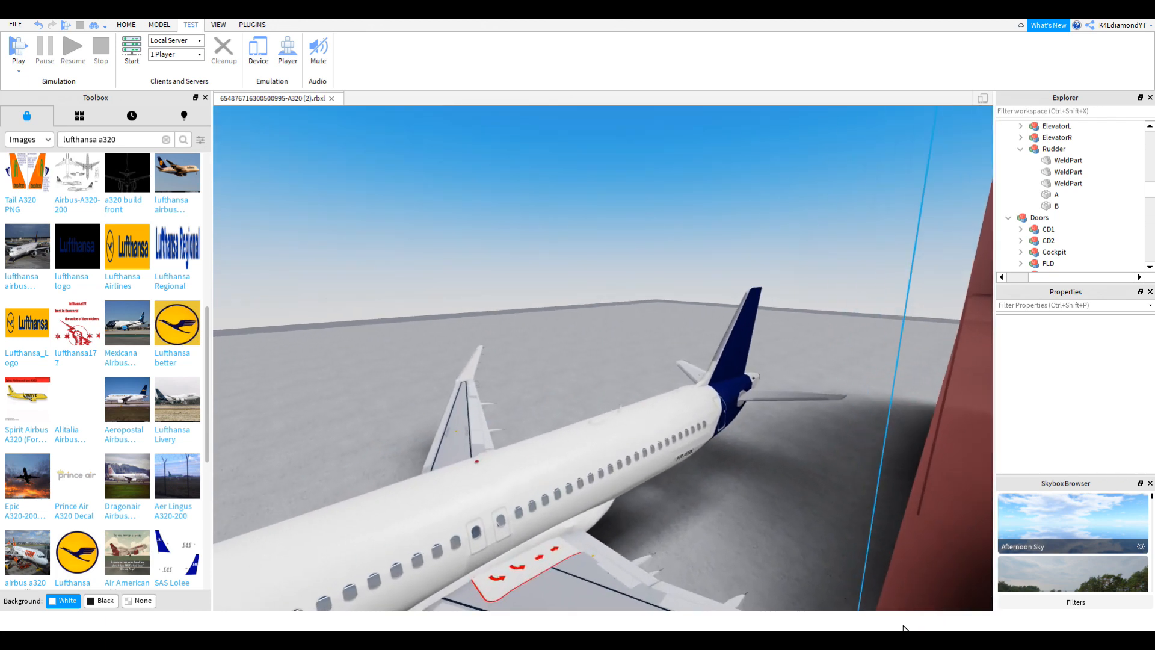
key("alt+Tab")
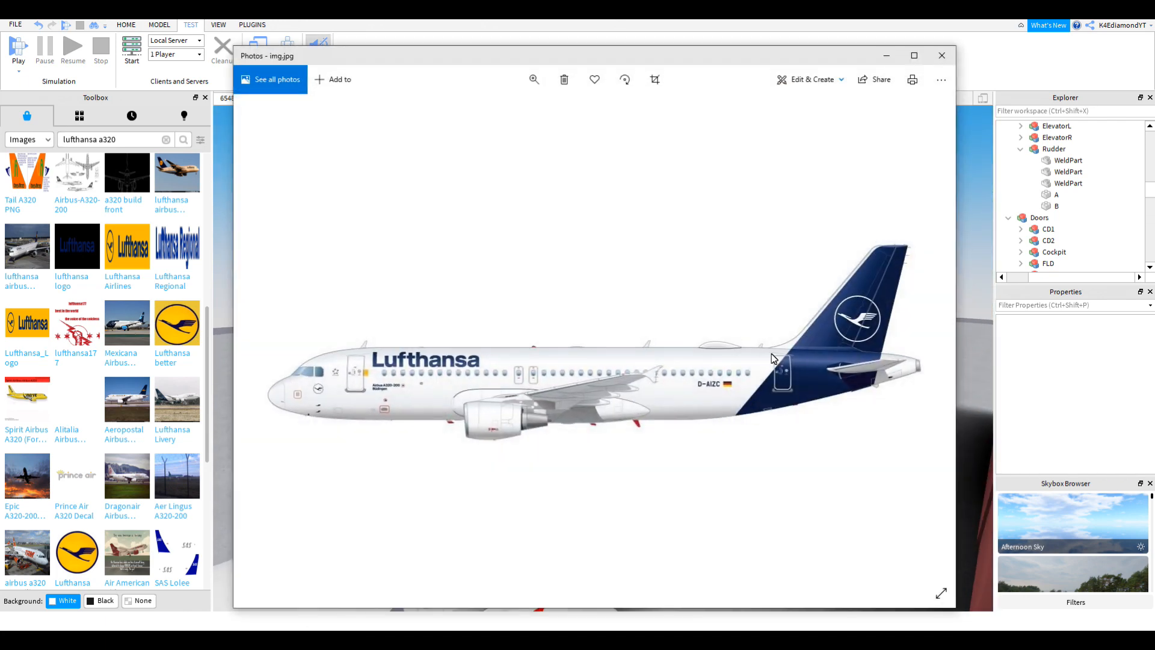
left_click(975, 432)
key("alt+Tab")
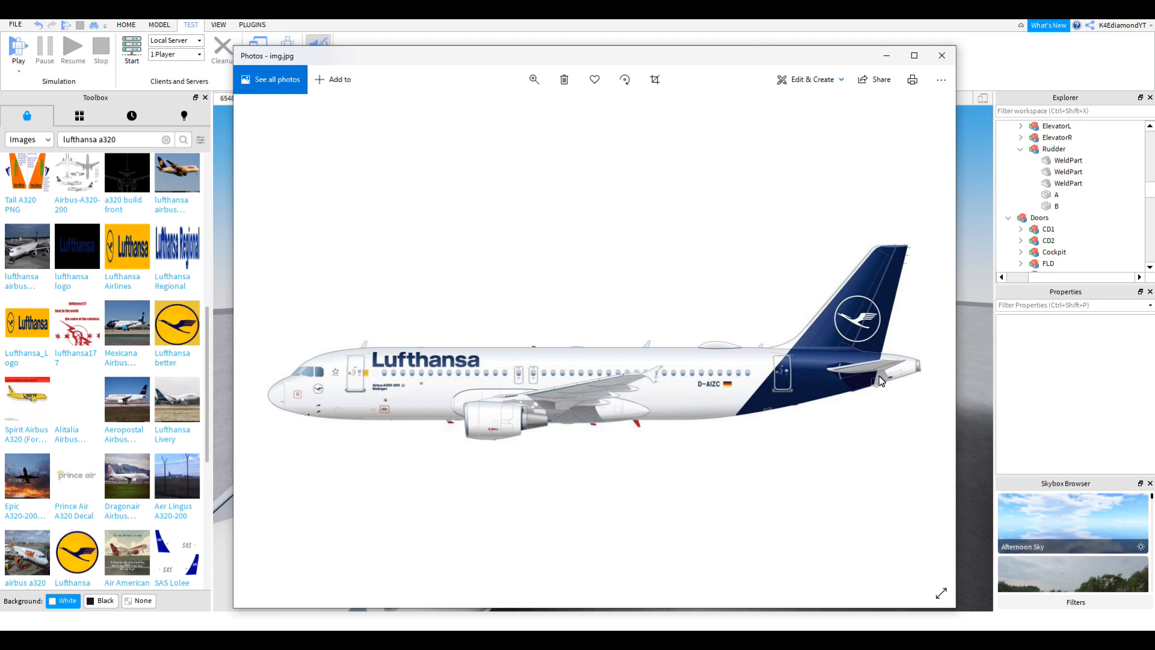
right_click_drag(961, 396, 687, 231)
key("w")
Step: Select the navy tail union and a second union piece, then view the right rear
left_click(695, 273)
scroll(1126, 193, "down", 5)
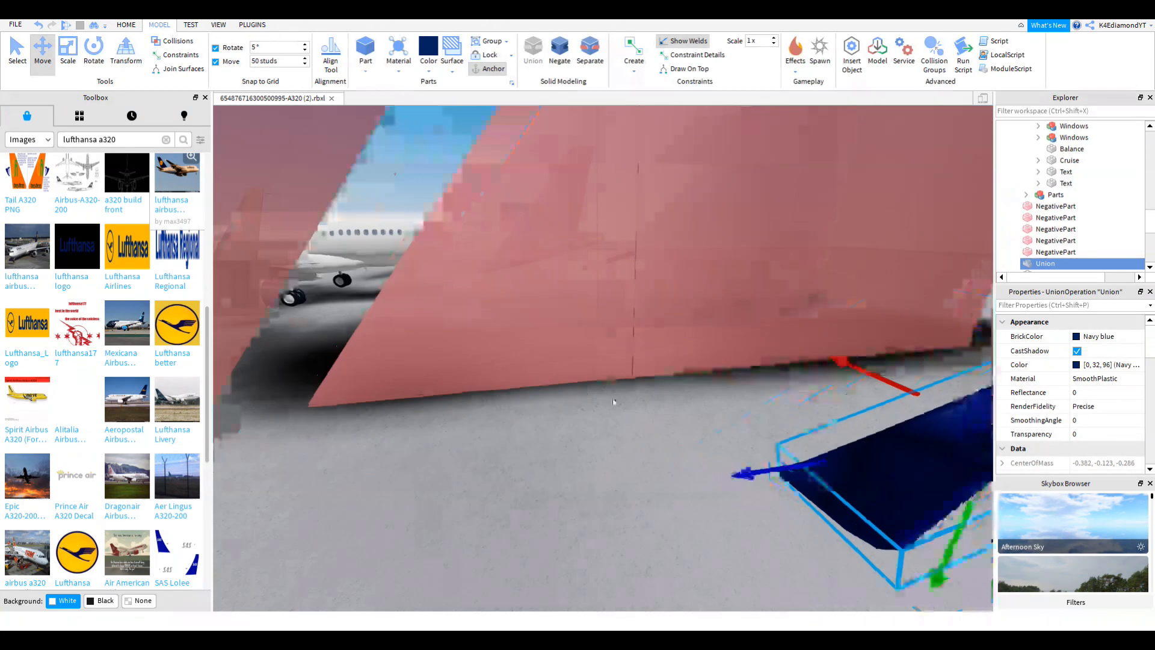
scroll(612, 398, "down", 3)
scroll(612, 398, "down", 3)
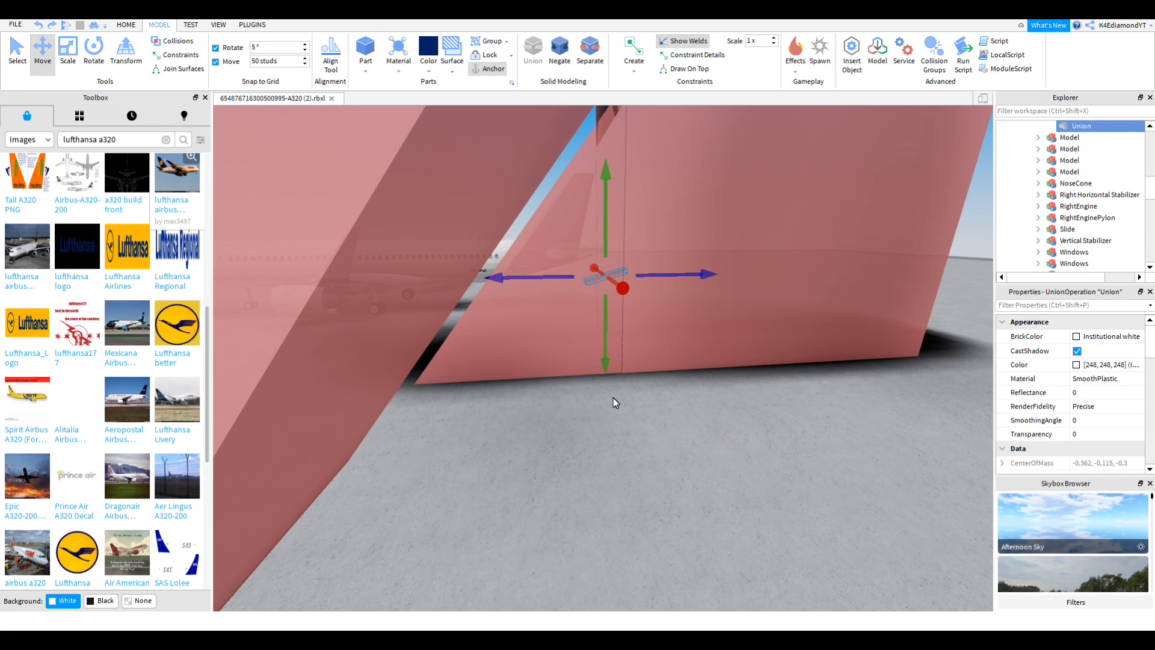
left_click(612, 398)
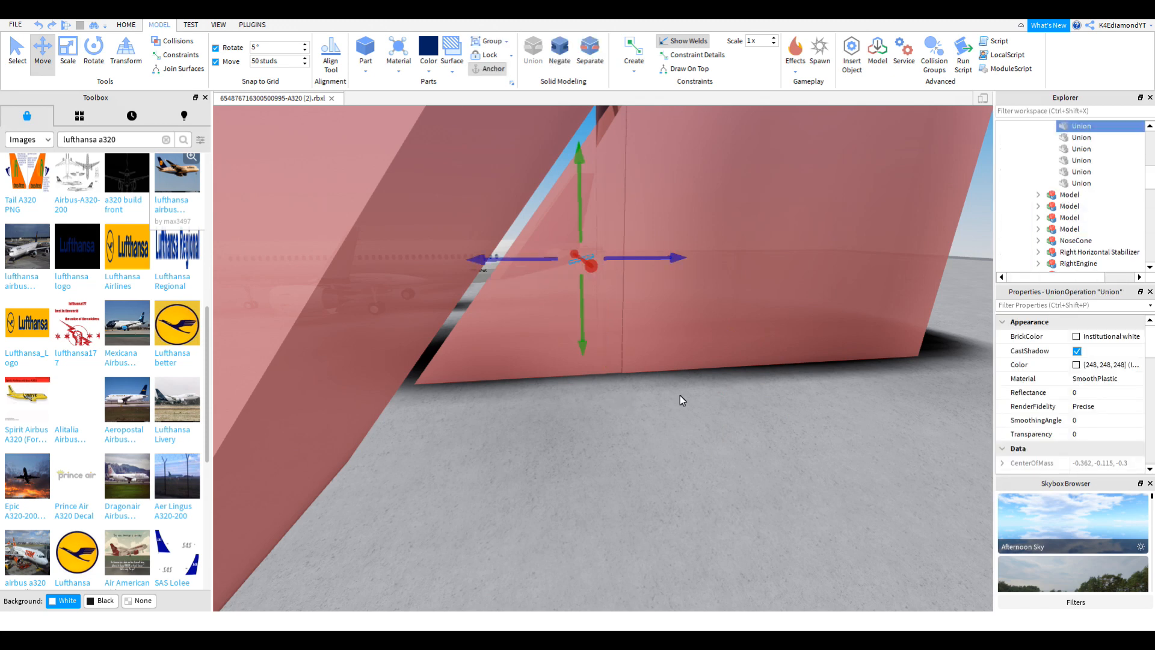
scroll(645, 315, "down", 10)
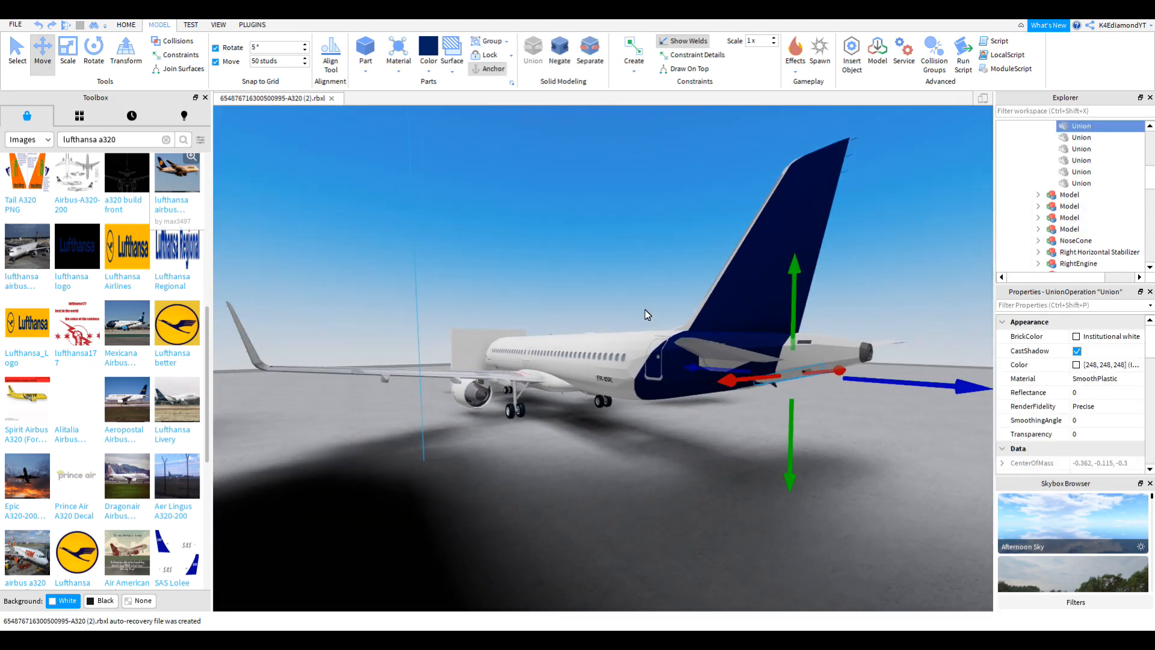
right_click_drag(645, 315, 793, 400)
left_click(799, 407)
key("d")
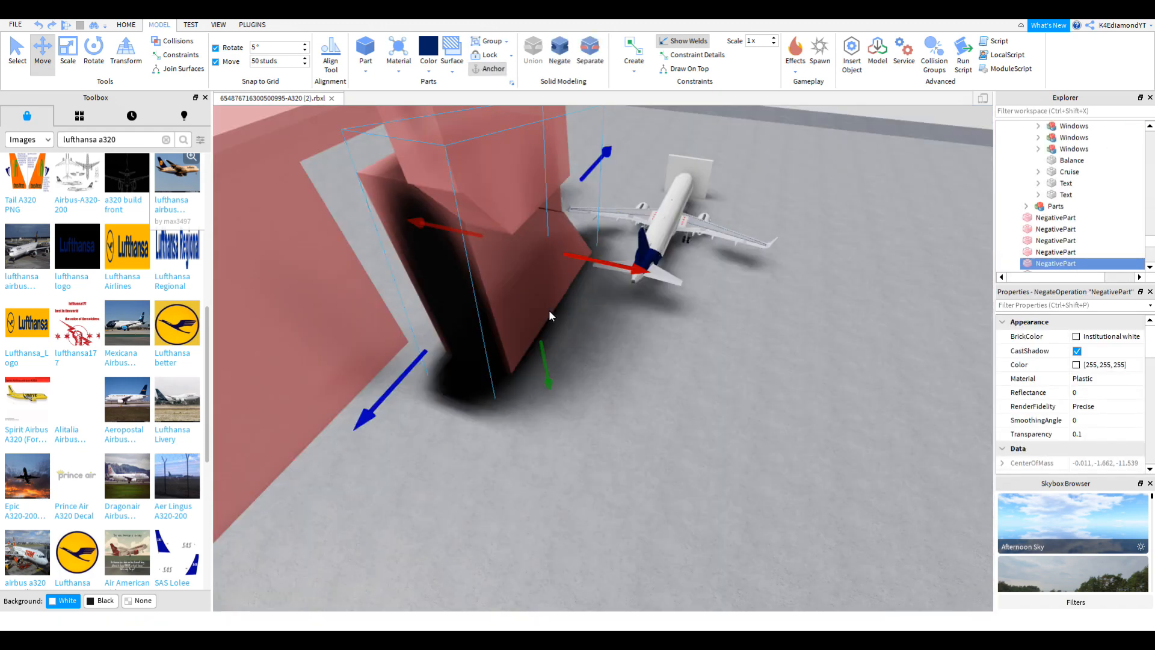
scroll(597, 303, "up", 5)
Step: Box-select the six red negative parts around the tail and delete them
right_click_drag(597, 303, 595, 306)
scroll(595, 305, "down", 4)
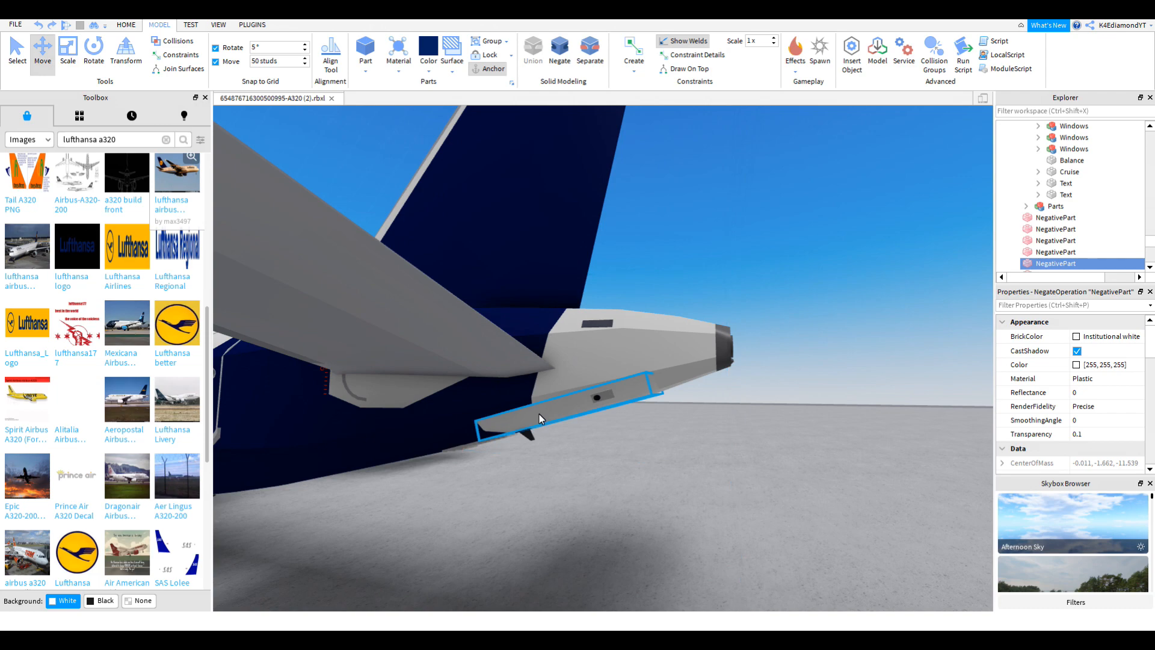
right_click_drag(539, 414, 536, 414)
scroll(537, 414, "down", 2)
right_click_drag(389, 252, 391, 259)
scroll(391, 259, "up", 3)
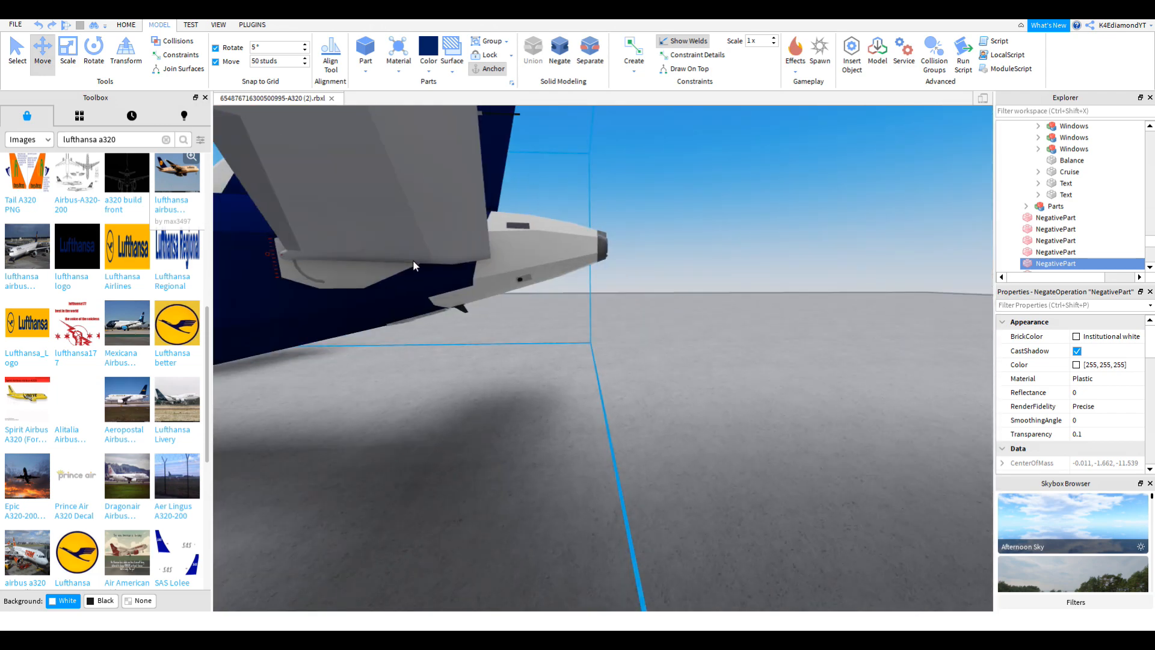
right_click_drag(551, 279, 541, 278)
scroll(540, 276, "down", 4)
scroll(541, 278, "down", 4)
scroll(540, 276, "down", 3)
left_click_drag(604, 318, 431, 224)
key("Delete")
Step: Select the white tail cone from a low tail view and duplicate it with Ctrl+D
scroll(577, 263, "up", 5)
scroll(577, 263, "up", 4)
right_click_drag(576, 263, 581, 263)
scroll(581, 263, "up", 2)
scroll(669, 241, "up", 3)
mouse_move(669, 241)
right_mouse_down()
mouse_move(693, 239)
mouse_move(675, 255)
right_mouse_up()
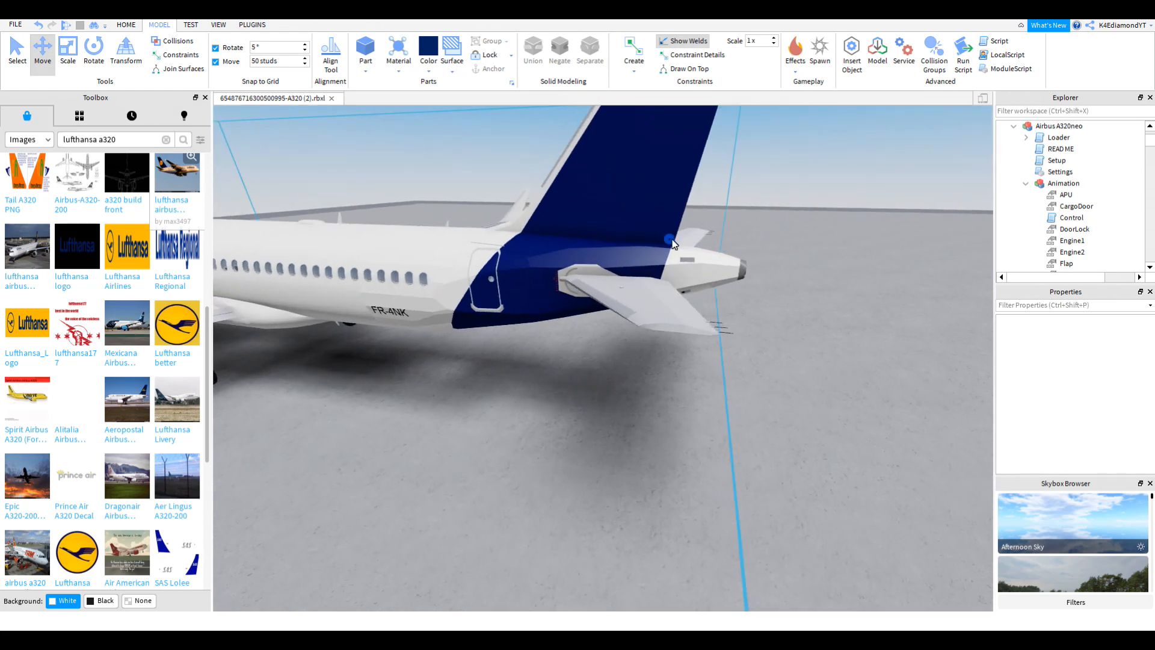
scroll(687, 239, "up", 1)
scroll(675, 255, "up", 2)
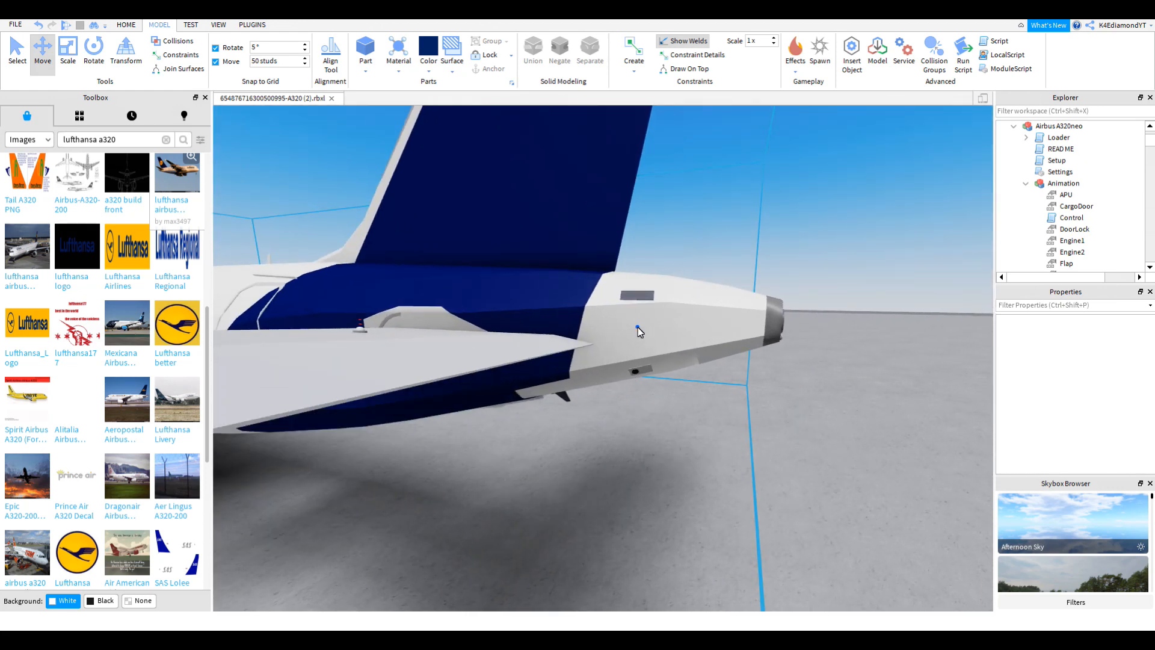
right_click_drag(637, 327, 710, 324)
left_click(705, 324)
scroll(704, 324, "down", 5)
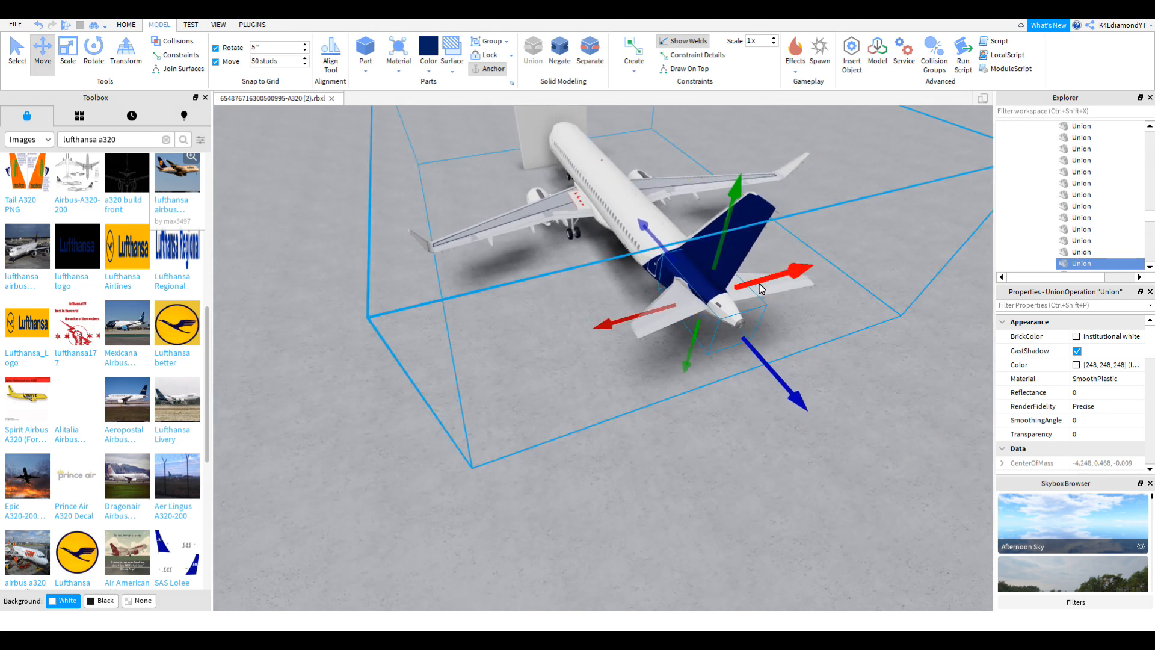
key("ctrl+d")
Step: Slide the tail cone copy left and move its Union out into Workspace
left_click_drag(759, 284, 486, 324)
scroll(363, 317, "down", 1)
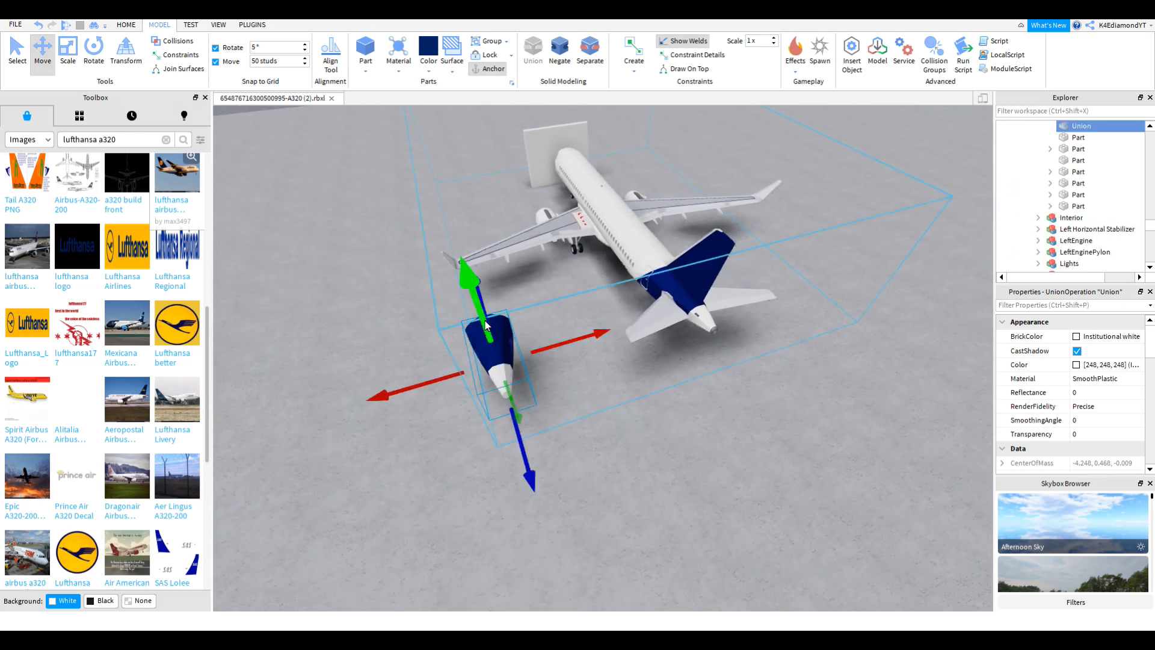
scroll(1074, 132, "up", 15)
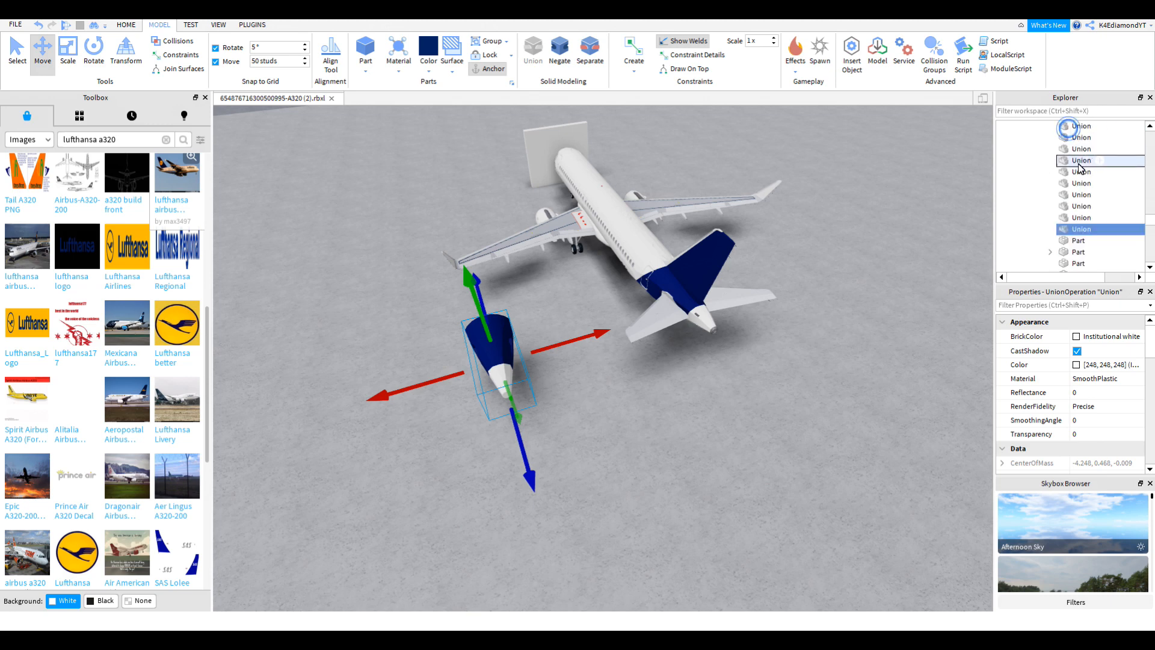
left_click_drag(1074, 146, 1063, 126)
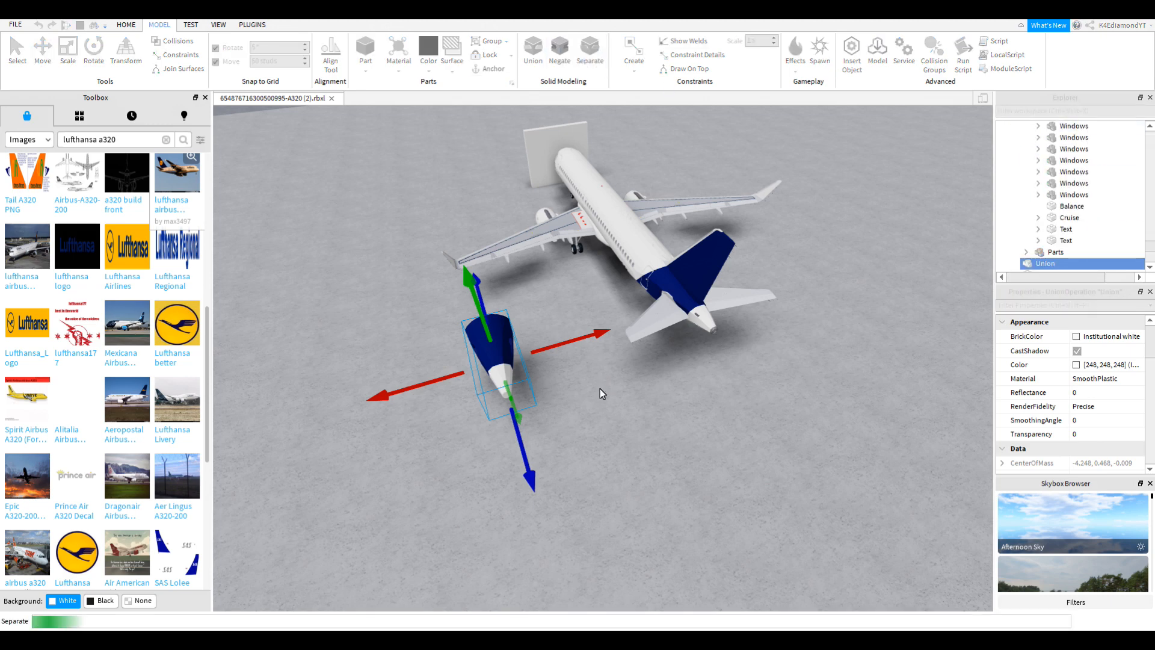
Step: Pull the navy piece away from the white cone and Separate both unions
left_click(584, 396)
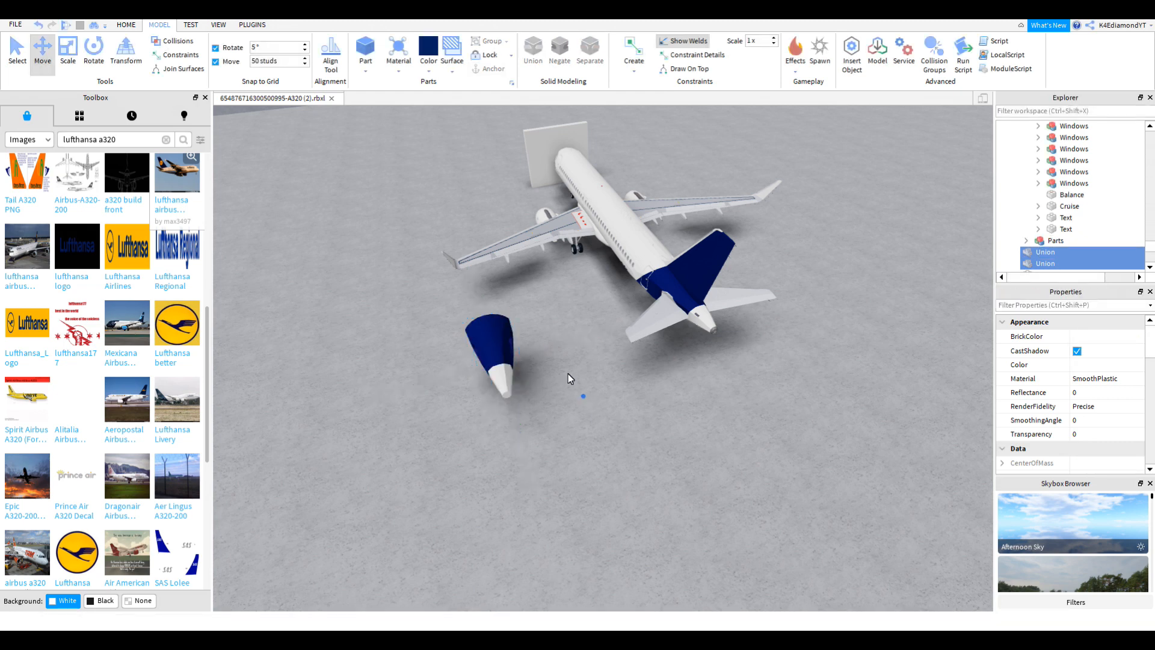
left_click(496, 324)
left_click_drag(546, 335, 314, 361)
right_click_drag(551, 381, 550, 381)
key("ctrl+1")
left_click(579, 362, "ctrl")
left_click(591, 47)
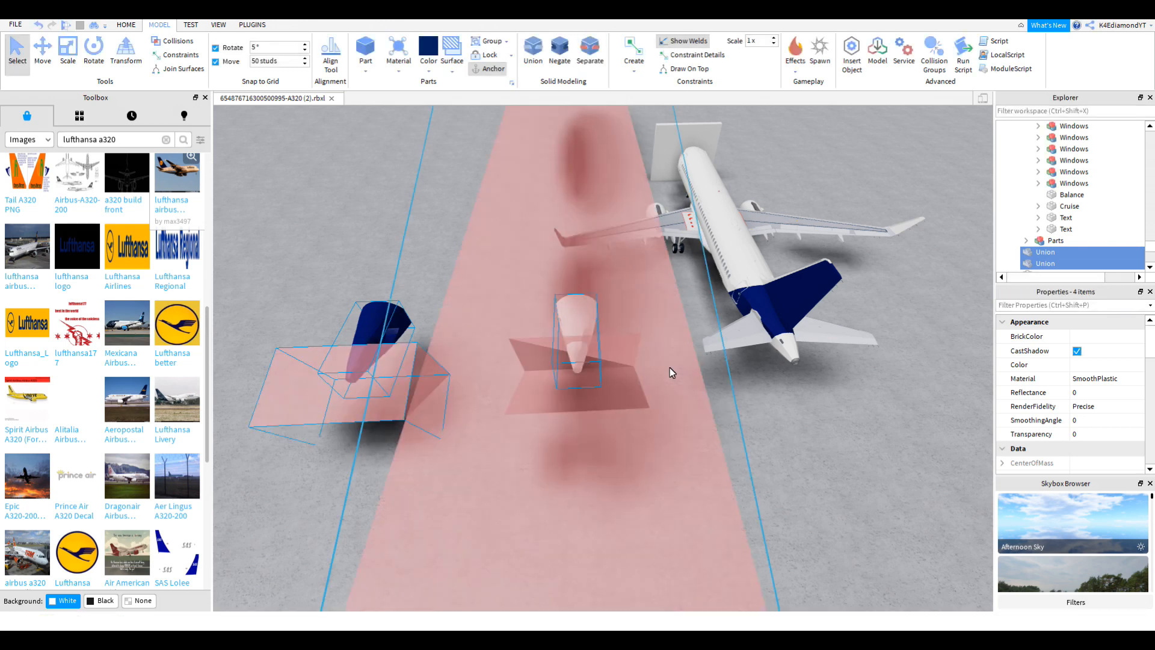
Step: Delete the navy leftover piece from the split
left_click(810, 418)
right_click_drag(810, 417, 806, 418)
key("w")
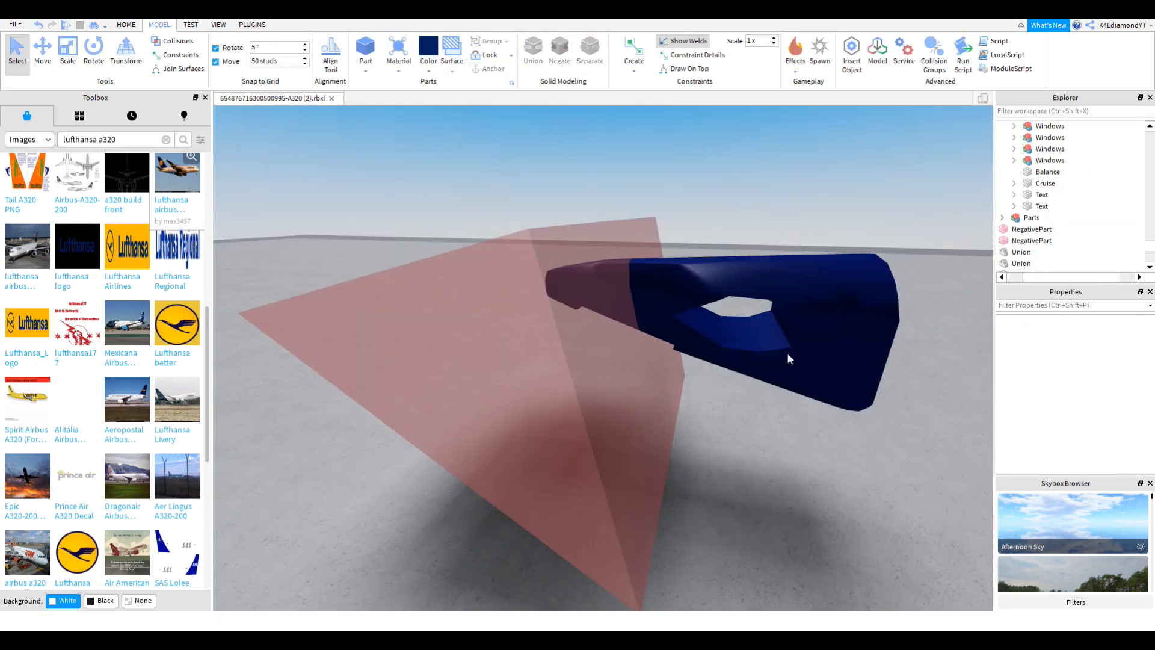
left_click(800, 297)
key("f")
right_click_drag(800, 298, 788, 299)
key("Delete")
Step: Delete the unwanted white union leftover, keeping the red NegativeParts
scroll(686, 310, "up", 2)
left_click(615, 295)
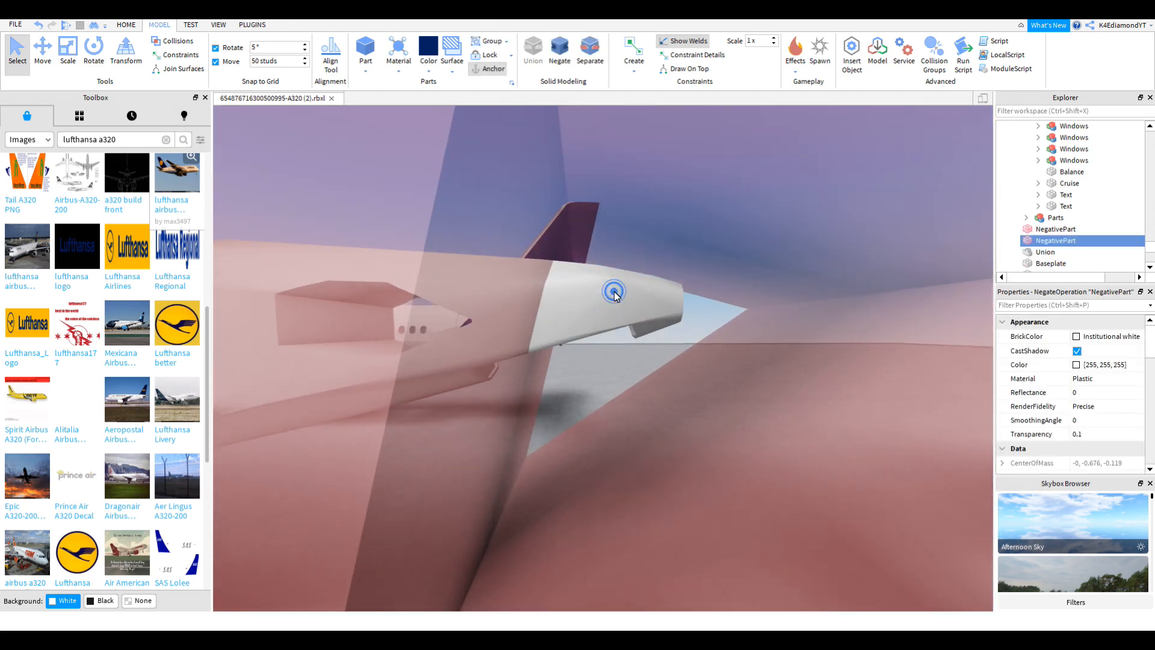
key("f")
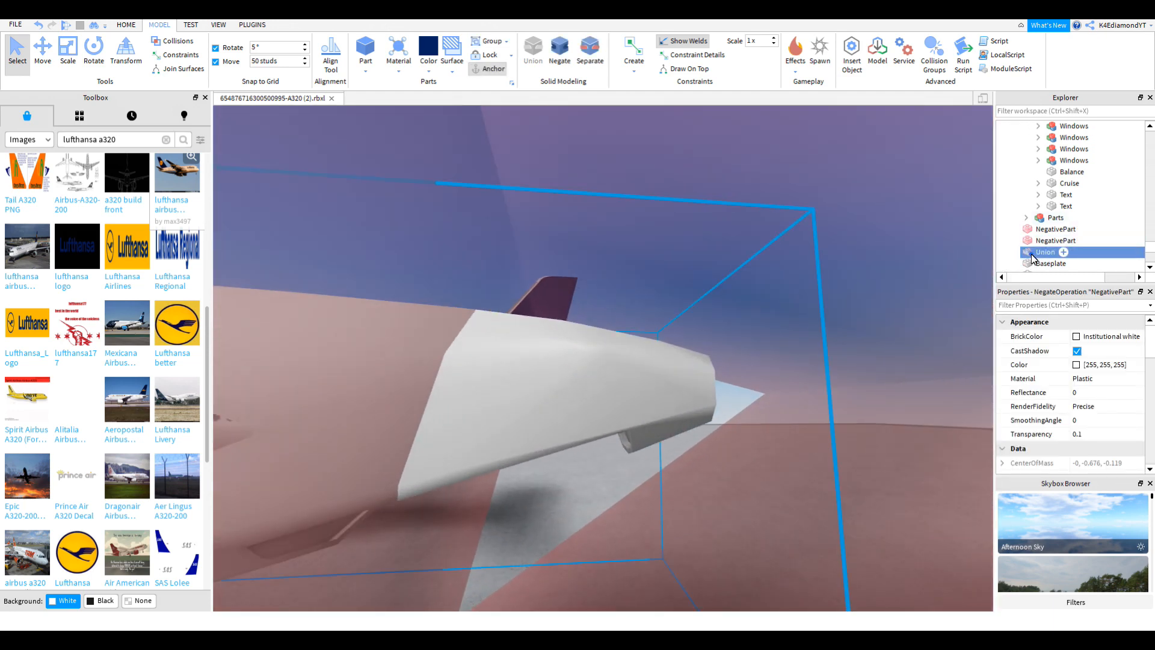
scroll(727, 384, "down", 5)
key("Delete")
right_click_drag(727, 384, 746, 343)
scroll(737, 360, "up", 4)
scroll(745, 344, "up", 5)
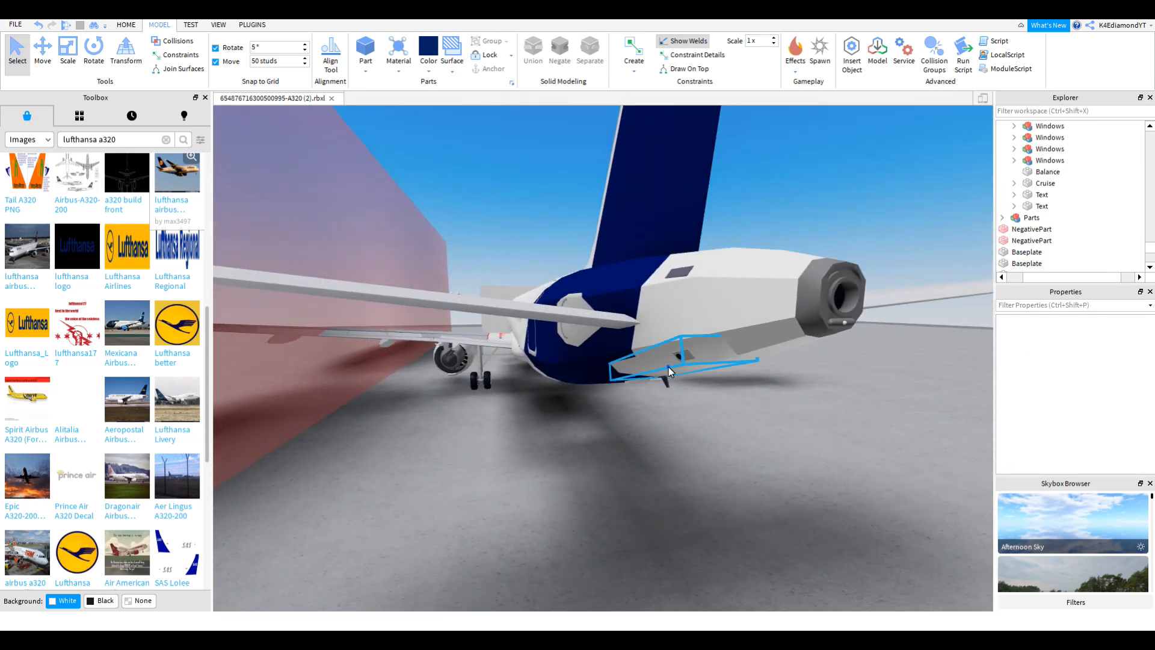
Step: Slide the tail cone union off the tail and out to the left
left_click(669, 372, "alt")
right_click_drag(669, 371, 666, 367)
scroll(666, 367, "down", 6)
left_click(43, 52)
left_click_drag(753, 330, 504, 339)
key("a")
right_click_drag(504, 339, 567, 343)
Step: Recolour the union copy and combine it with its negative part
left_click(423, 68)
left_click(595, 475, "shift")
left_click(530, 66)
left_click(619, 377, "alt")
Step: Duplicate the white union and merge the copy with the navy piece
key("ctrl+c")
key("ctrl+v")
scroll(619, 377, "down", 8)
left_click(43, 51)
left_click_drag(643, 370, 523, 271)
left_click(759, 359, "shift")
left_click(530, 53)
Step: View the whole plane and select the navy union in the hierarchy
left_click(43, 51)
left_click_drag(875, 383, 981, 385)
right_click_drag(746, 240, 745, 240)
scroll(1075, 217, "up", 15)
scroll(1041, 175, "down", 10)
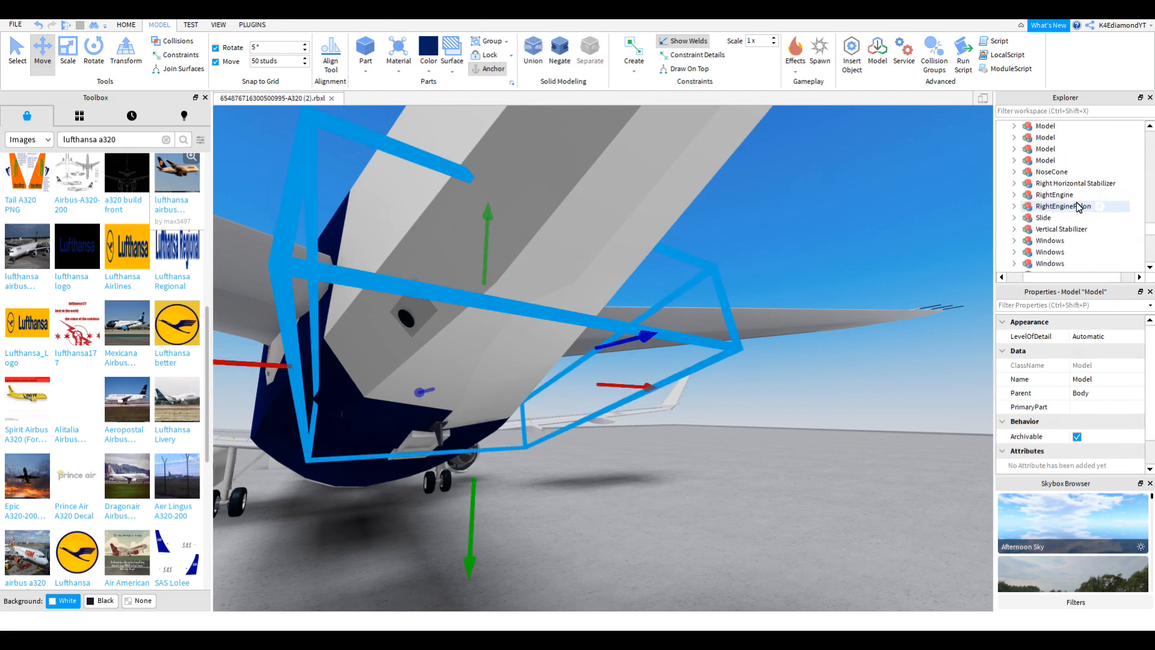
right_click_drag(732, 269, 732, 269)
scroll(733, 269, "down", 10)
scroll(1080, 265, "up", 3)
left_click(1080, 265)
right_click_drag(848, 279, 848, 279)
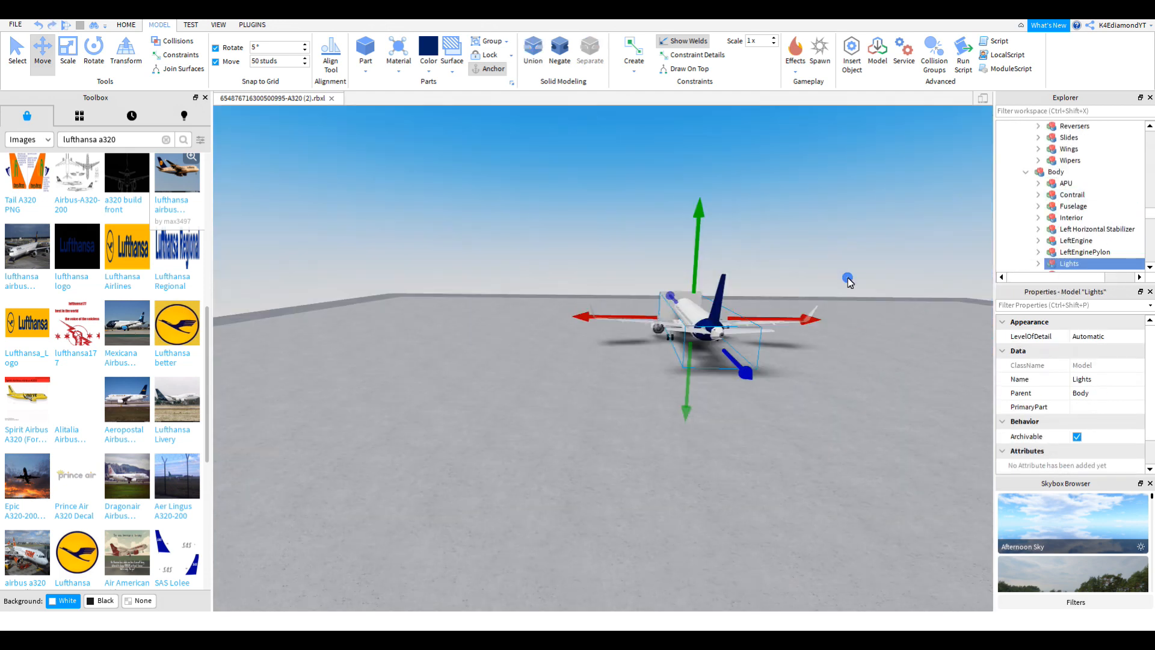
scroll(1111, 218, "down", 5)
key("ctrl+z")
Step: Move the navy union left off the plane and separate it into its pieces
left_click_drag(884, 332, 667, 318)
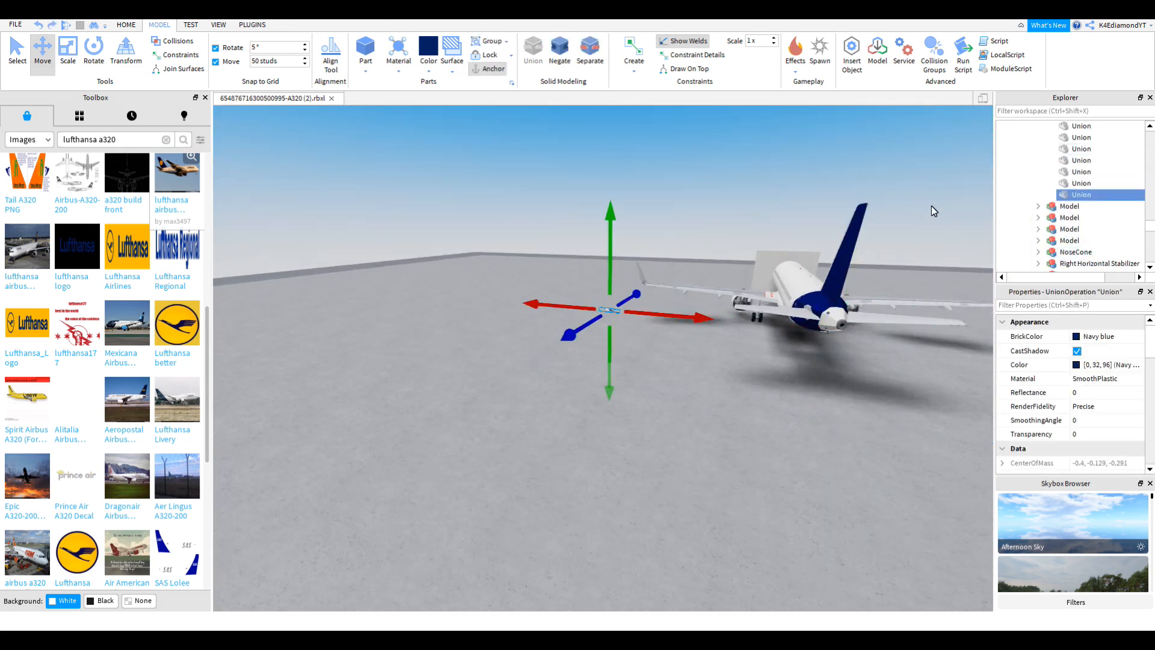
key("ctrl+x")
key("ctrl+v")
key("ctrl+shift+u")
left_click(686, 398)
right_click_drag(685, 398, 686, 398)
left_click(686, 397)
Step: Recombine the navy union with its cut-out part
left_click(542, 391)
scroll(743, 319, "up", 5)
left_click(742, 319)
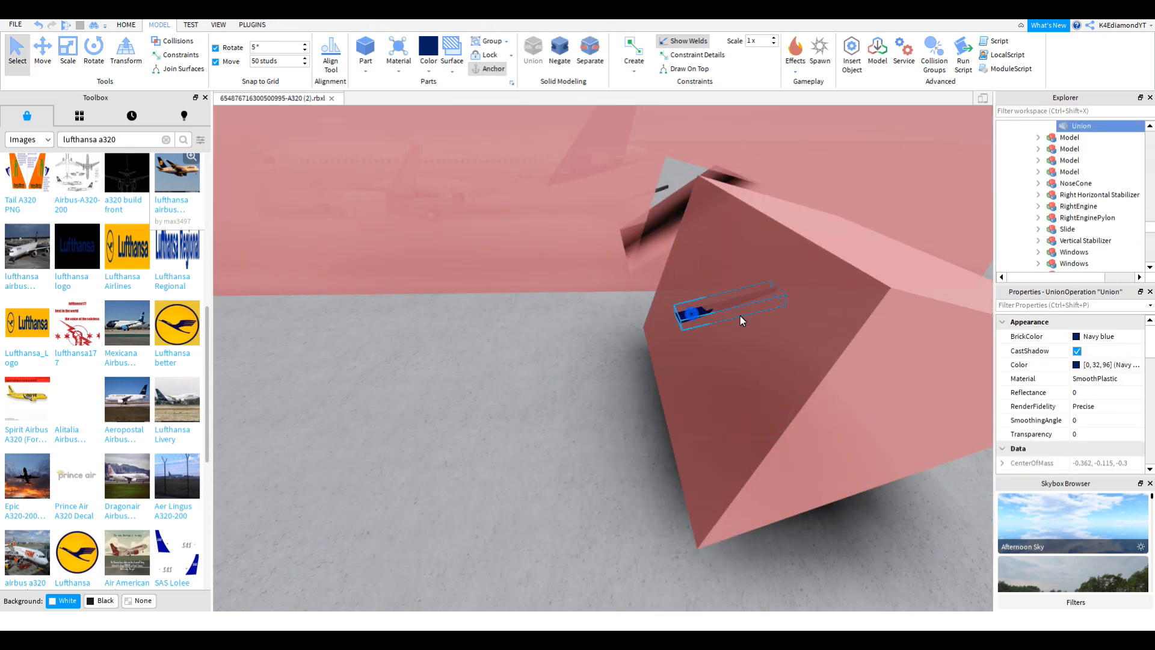
left_click(863, 267, "ctrl")
key("ctrl+shift+g")
Step: Recombine the white union with its cut-out part
right_click_drag(582, 339, 642, 286)
left_click(641, 286)
scroll(642, 286, "down", 5)
left_click(613, 265)
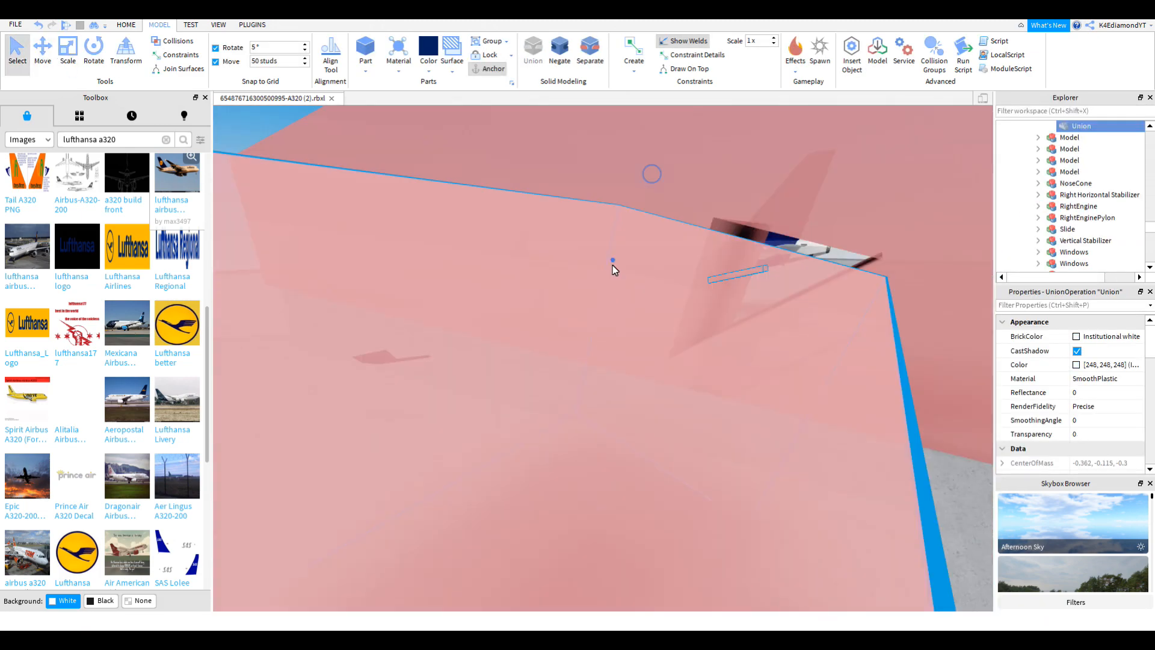
left_click(696, 232, "ctrl")
left_click(533, 51)
Step: Slide the merged union back onto the plane's tail
left_click(43, 51)
left_click(281, 394)
left_click(1045, 252)
left_click_drag(400, 374, 549, 296)
key("f")
right_click_drag(549, 296, 549, 296)
Step: Select the tail model's unions and negative part, then duplicate them
left_click(1063, 234)
scroll(1129, 232, "up", 9)
left_click(1129, 232)
scroll(1129, 232, "down", 2)
left_click(1069, 128)
right_click_drag(672, 356, 673, 355)
left_click(673, 355, "alt")
key("ctrl+d")
key("f")
scroll(373, 156, "down", 5)
Step: Merge the remaining unions with their negative parts into single unions
left_click(541, 409, "ctrl")
left_click(42, 51)
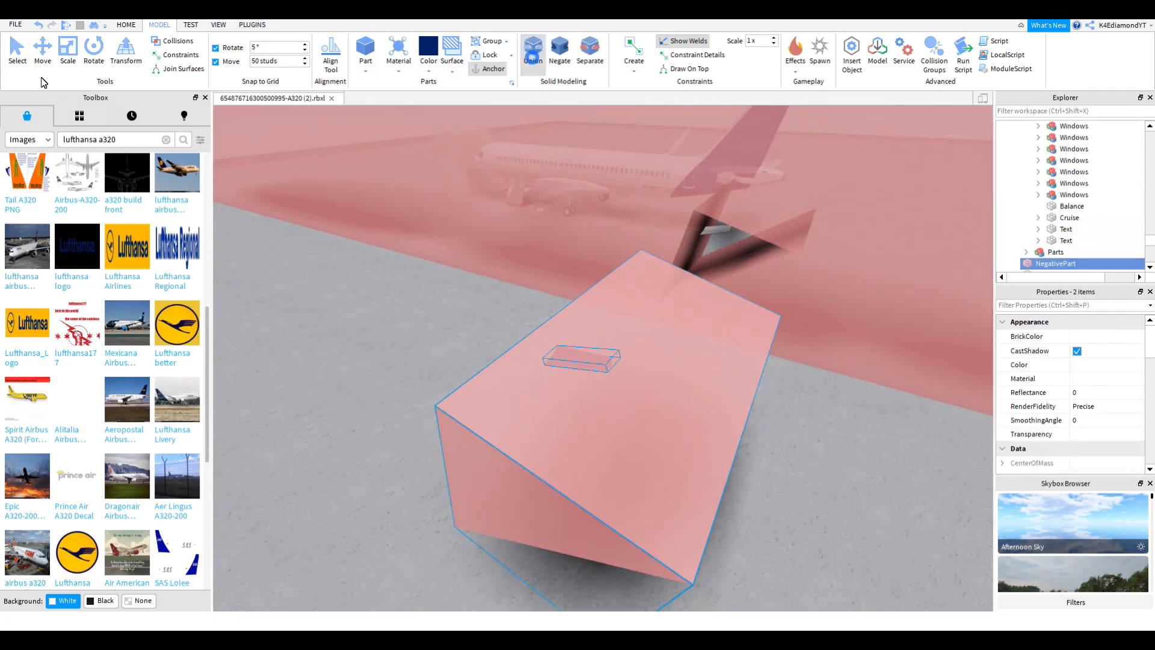
left_click(533, 51)
left_click(42, 51)
left_click(572, 256, "alt")
left_click(464, 201, "ctrl")
left_click(43, 51)
left_click(533, 51)
left_click(43, 51)
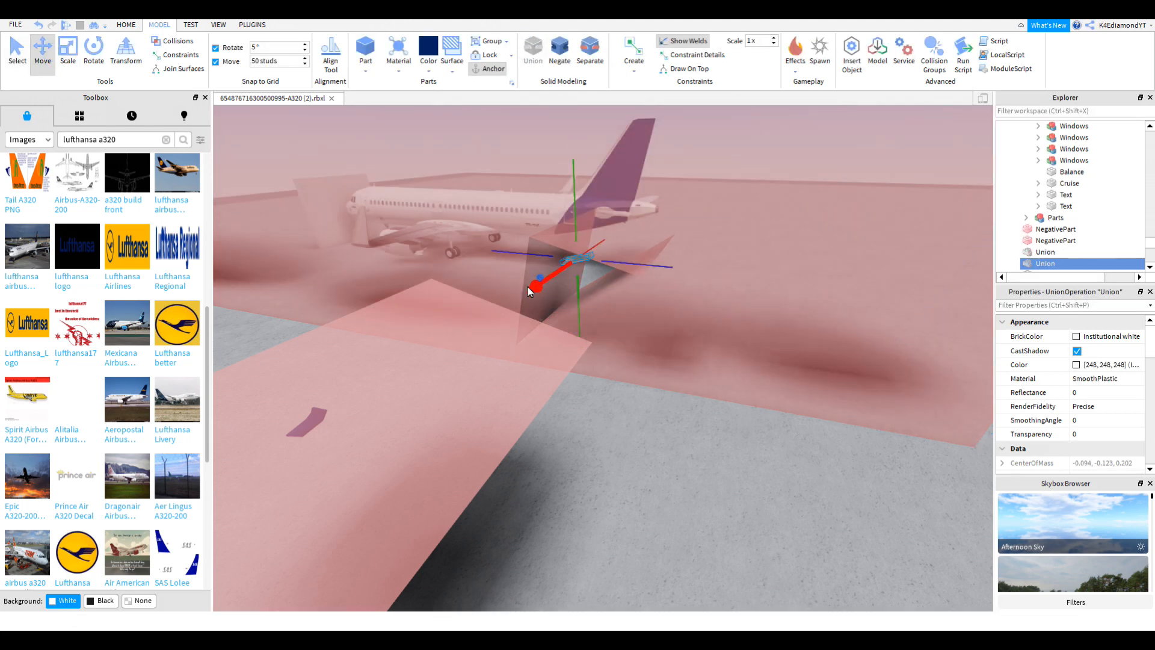
Step: Move the new union into place on the tail cone
left_click_drag(536, 283, 325, 421)
left_click(306, 424, "ctrl")
left_click(527, 50)
left_click(43, 51)
left_click_drag(405, 369, 547, 296)
key("f")
scroll(1052, 209, "up", 3)
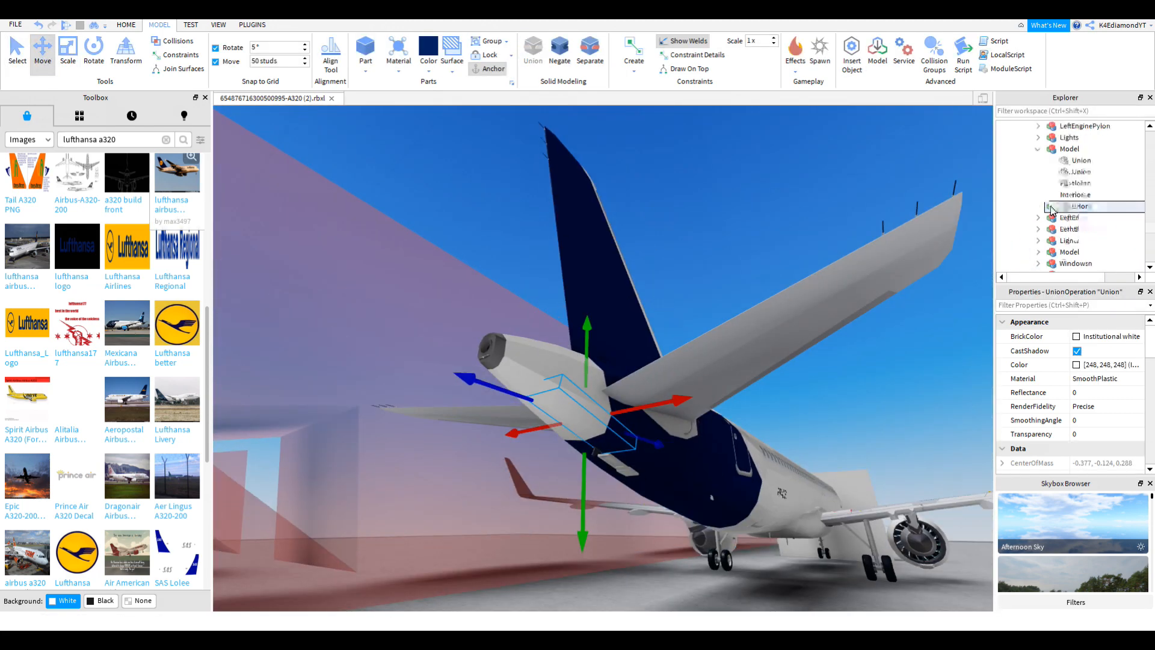
scroll(1071, 251, "down", 2)
Step: Compare the tail with the Lufthansa reference picture in Photos
left_click(825, 540)
right_click_drag(825, 540, 826, 541)
scroll(826, 542, "down", 5)
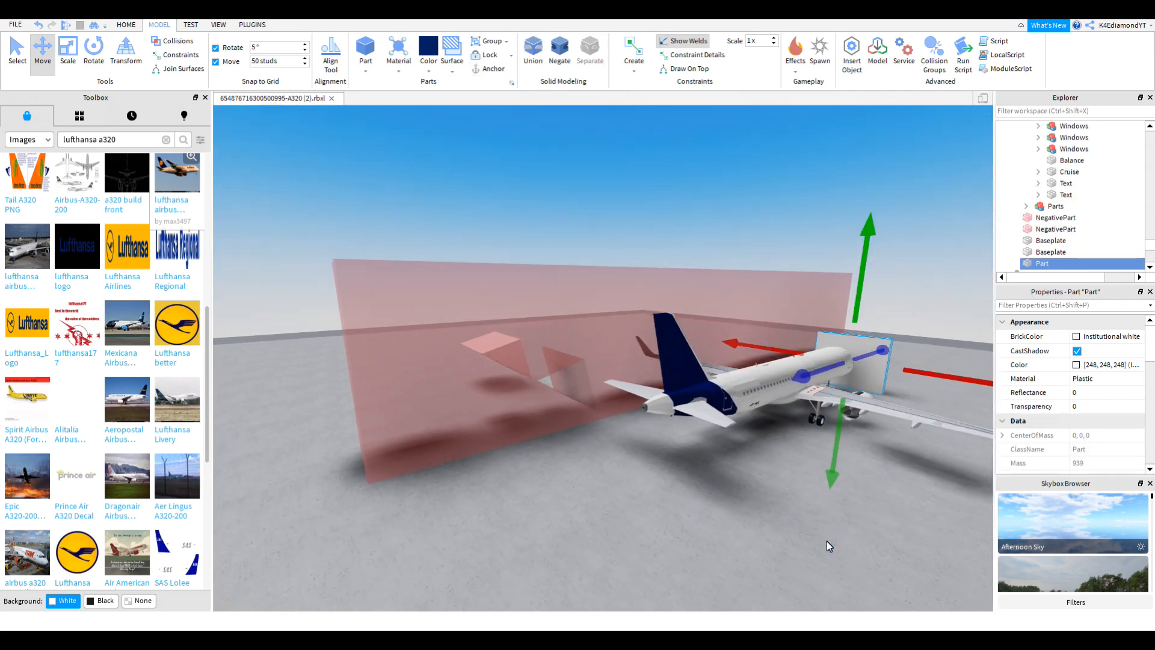
left_click(834, 493)
left_click(901, 636)
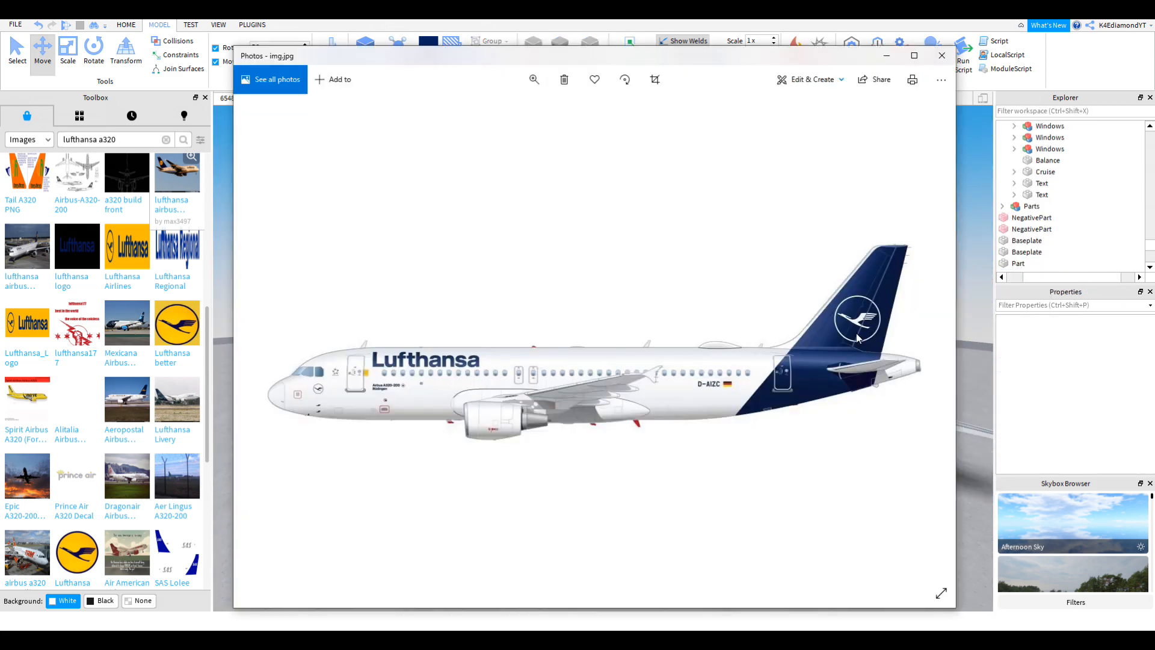
left_click(968, 439)
right_click_drag(968, 439, 968, 439)
scroll(967, 437, "down", 3)
Step: Select all four negative cut-out parts together, undoing an accidental move
scroll(749, 409, "down", 1)
left_click_drag(685, 346, 611, 275)
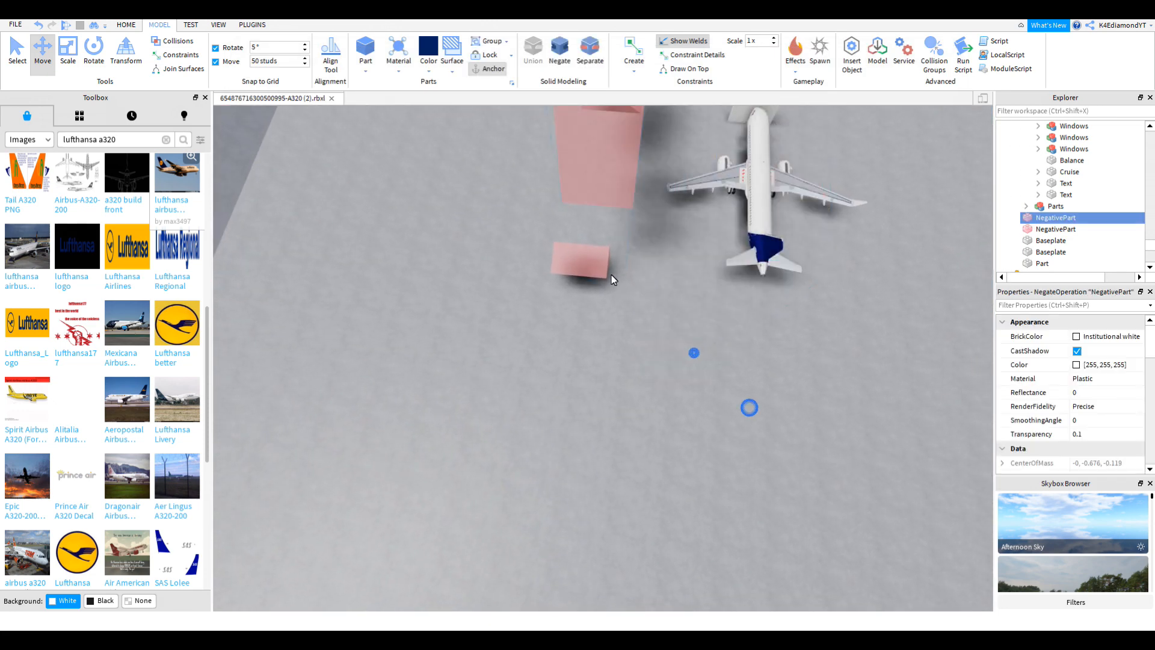
key("ctrl+z")
left_click_drag(783, 420, 565, 217)
left_click_drag(590, 165, 563, 119)
Step: Select the navy block at the tail and lift it onto the rear fuselage
right_click_drag(838, 263, 836, 269)
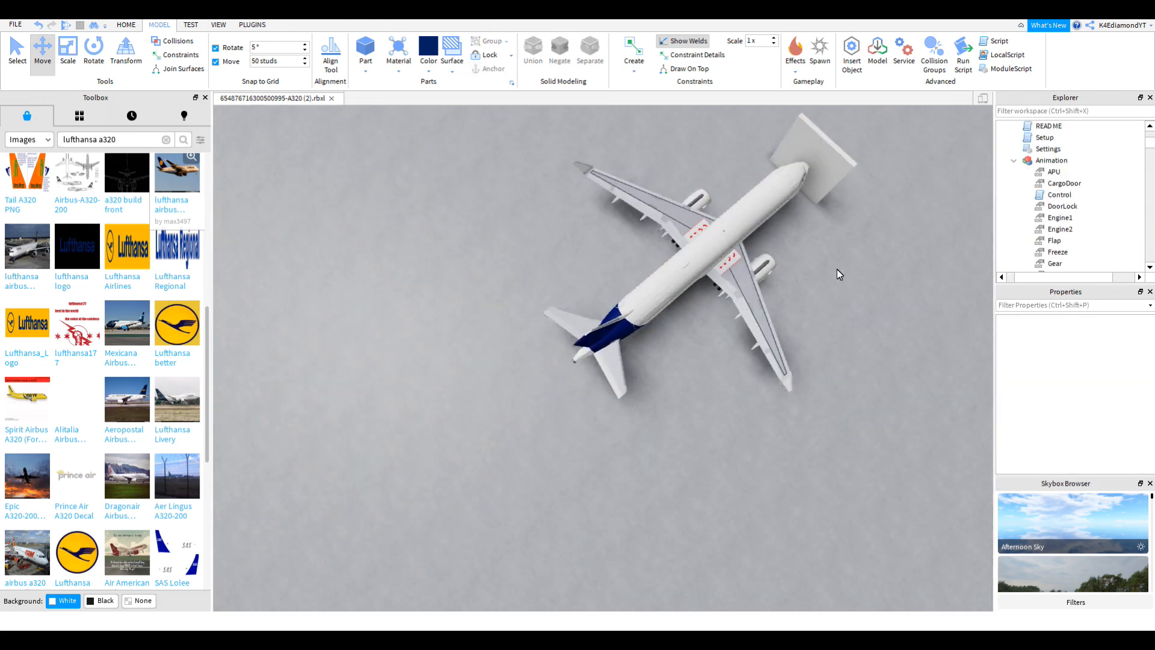
right_click_drag(836, 269, 807, 289)
scroll(692, 331, "up", 1)
scroll(771, 414, "up", 4)
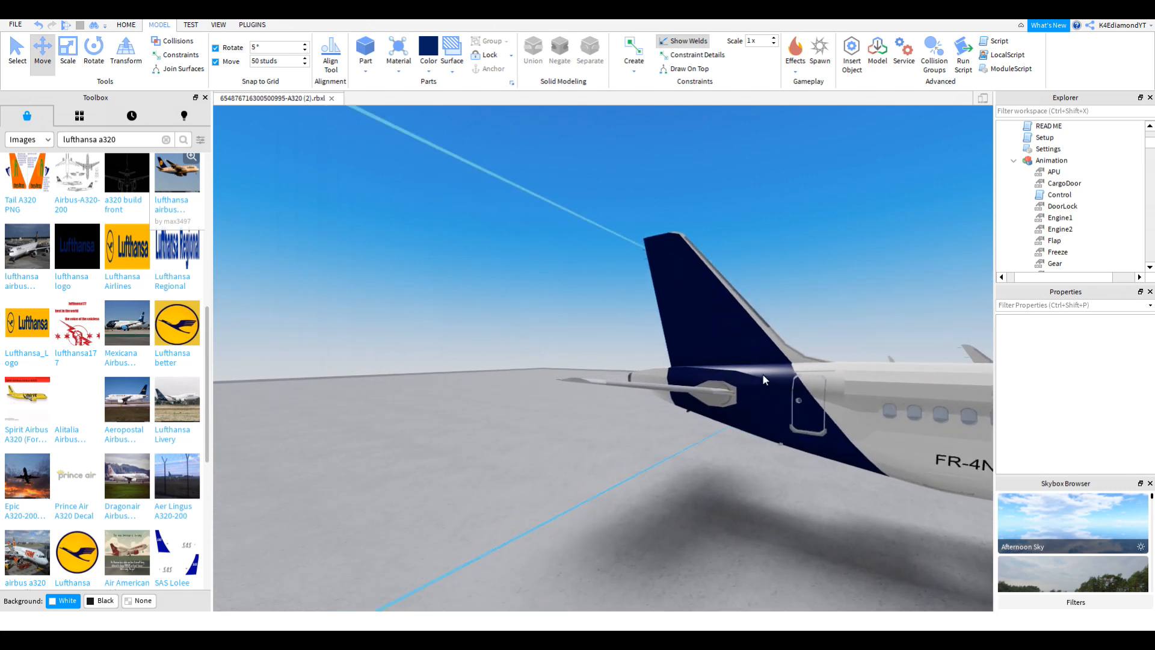
right_click_drag(764, 375, 773, 379)
scroll(773, 380, "up", 1)
scroll(854, 503, "down", 3)
right_click_drag(785, 485, 787, 486)
scroll(787, 486, "down", 3)
scroll(787, 485, "down", 2)
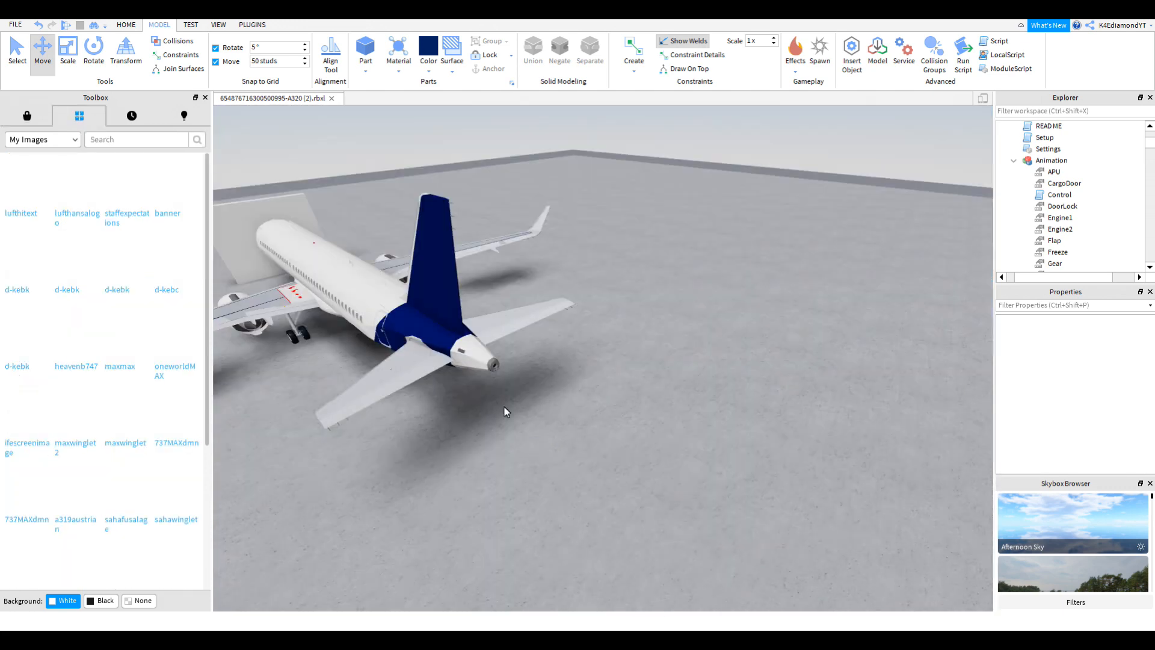
right_click_drag(505, 409, 395, 127)
left_click(610, 311)
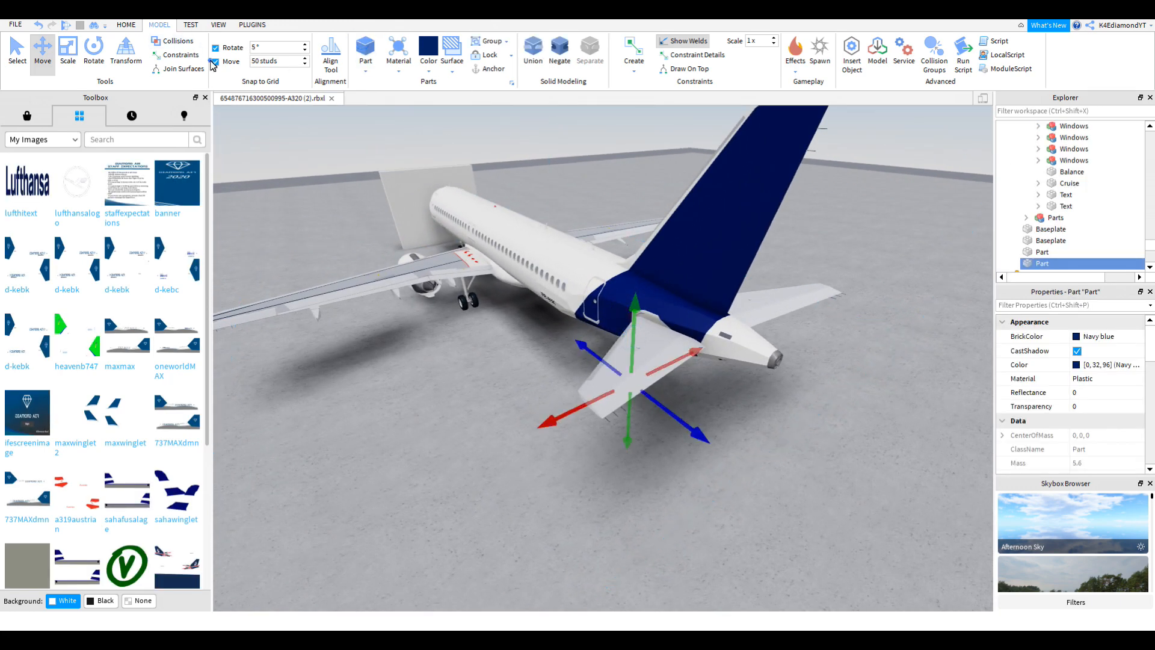
left_click_drag(635, 313, 674, 167)
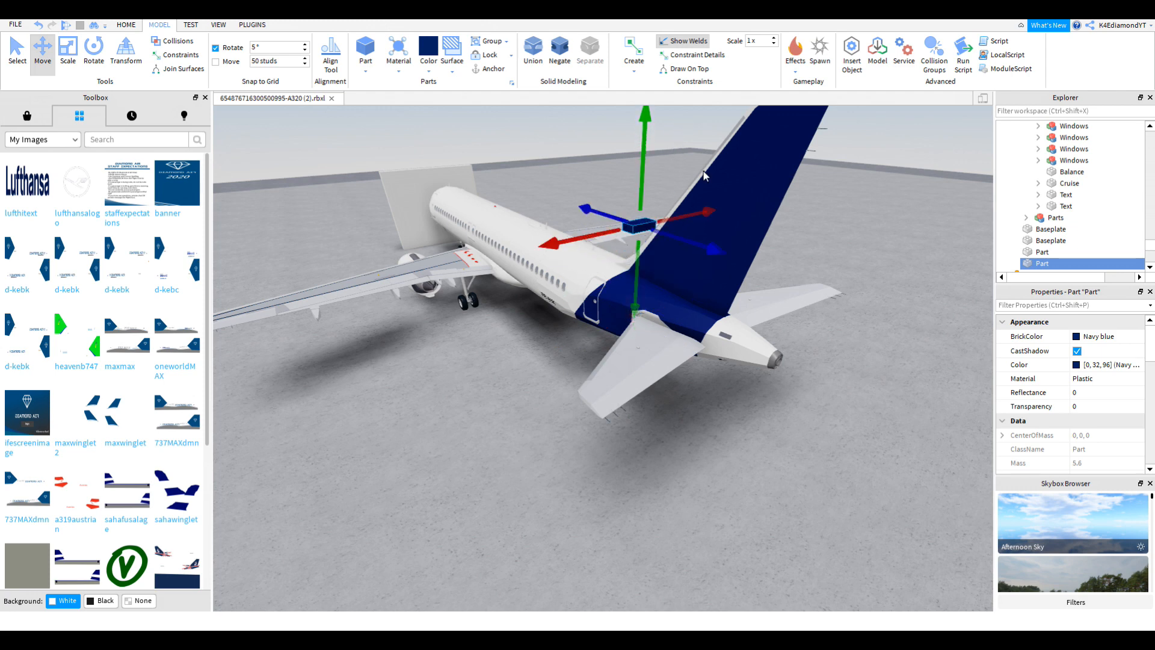
right_click_drag(680, 129, 717, 211)
Step: Zoom and pan around the tail to check the navy block's position
scroll(717, 211, "up", 2)
scroll(1134, 415, "down", 1)
scroll(884, 448, "up", 3)
right_click_drag(884, 448, 752, 448)
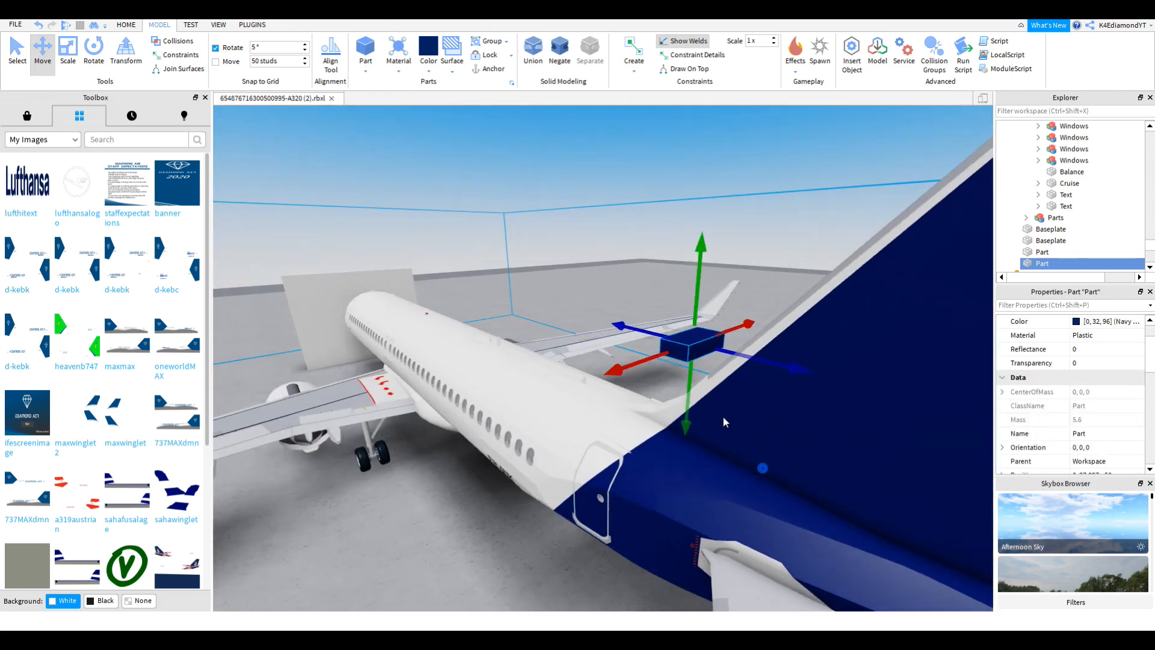
scroll(753, 450, "down", 1)
scroll(592, 382, "up", 2)
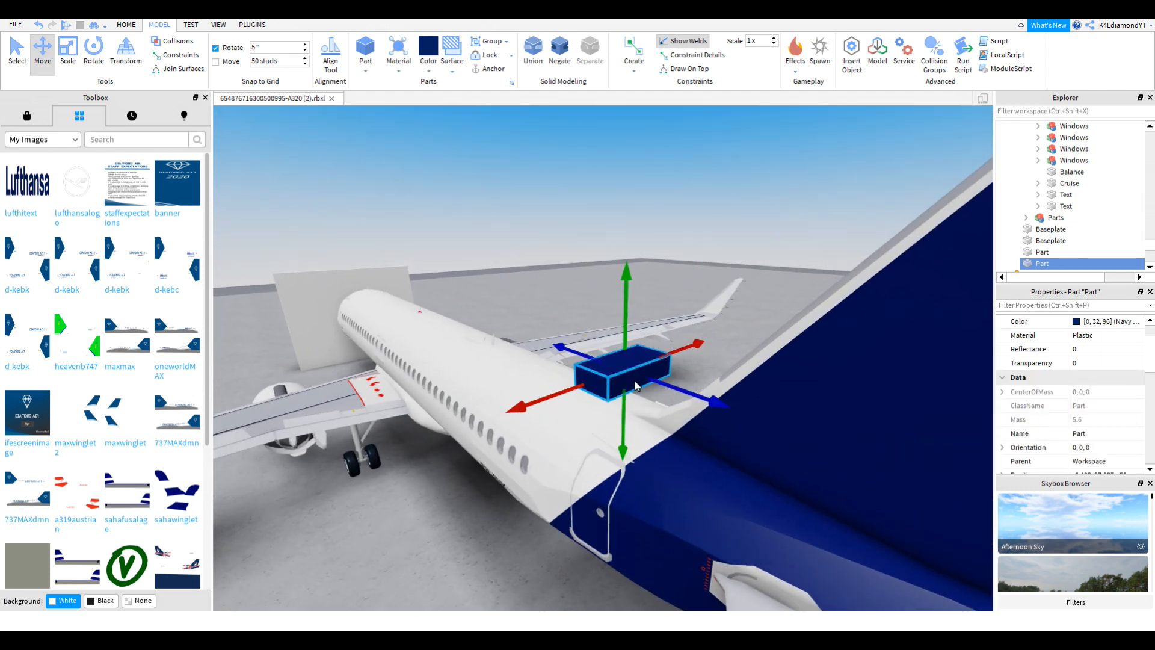
scroll(665, 413, "up", 5)
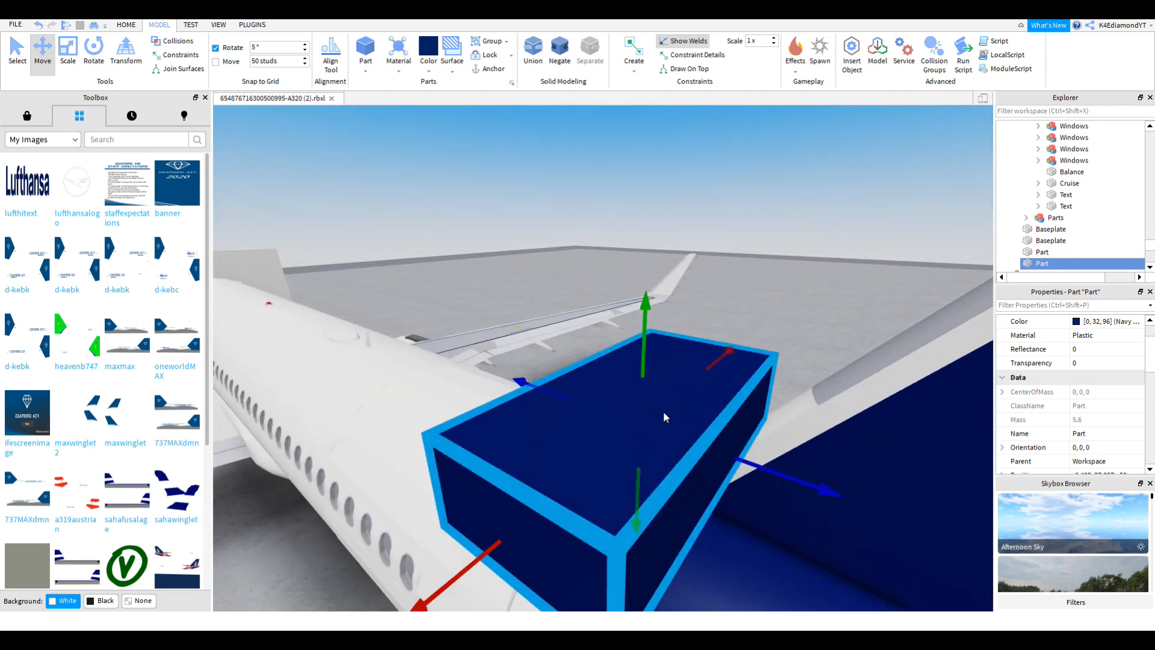
scroll(664, 415, "down", 3)
scroll(1119, 399, "down", 3)
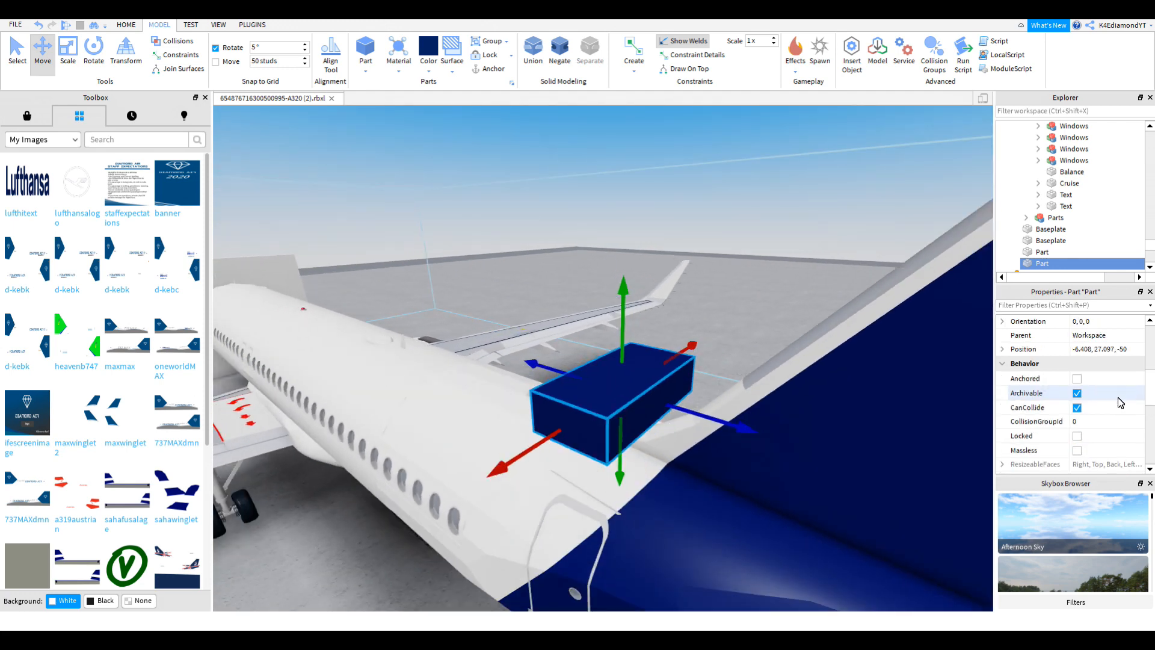
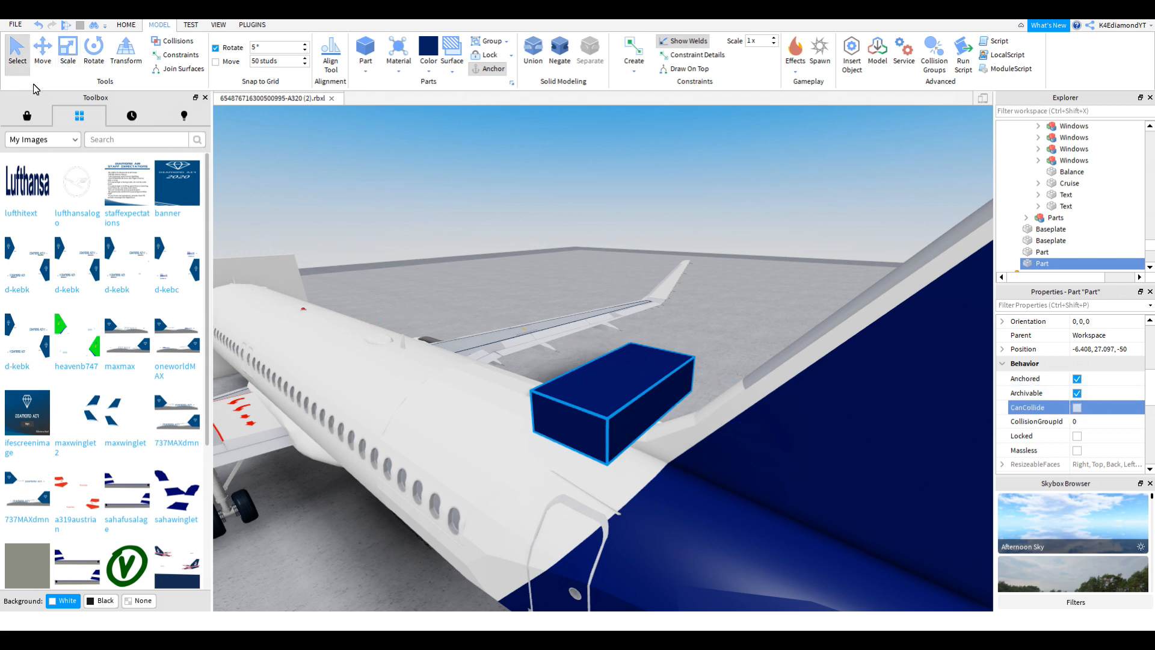
Step: Scale the navy block into a thin, tall upright panel and apply the lufthansalogo decal to it
left_click_drag(688, 361, 581, 397)
left_click_drag(629, 451, 631, 452)
left_click_drag(783, 531, 866, 564)
left_click_drag(644, 405, 673, 295)
right_click_drag(673, 296, 673, 293)
left_click_drag(673, 296, 659, 224)
scroll(659, 224, "down", 5)
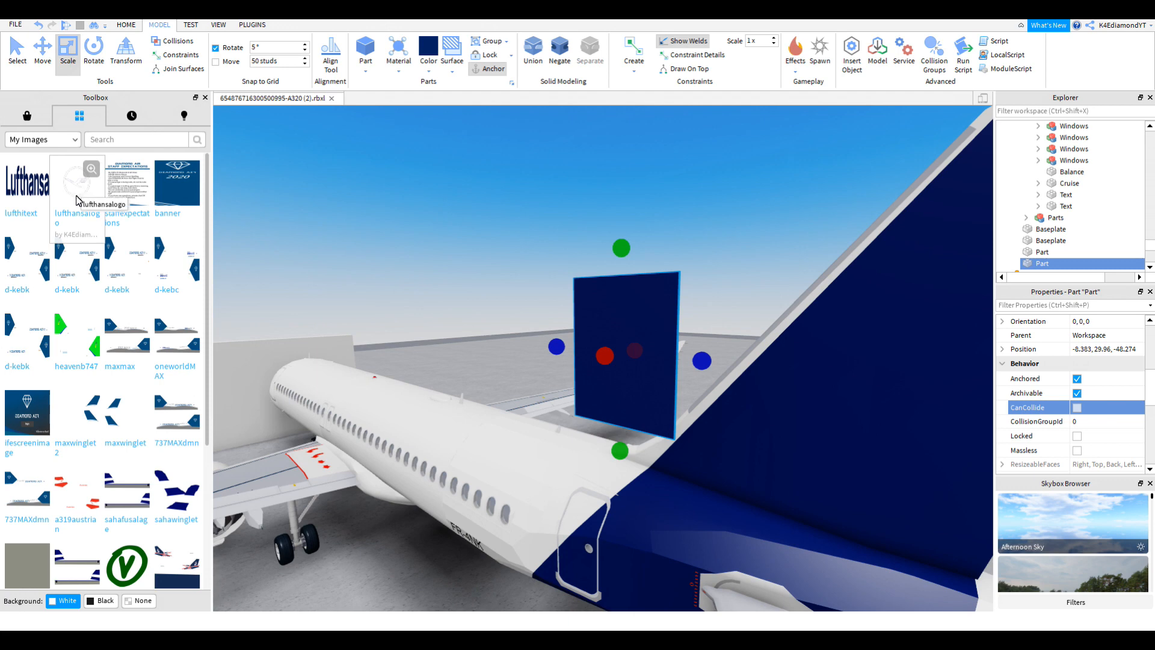
right_click_drag(649, 351, 734, 336)
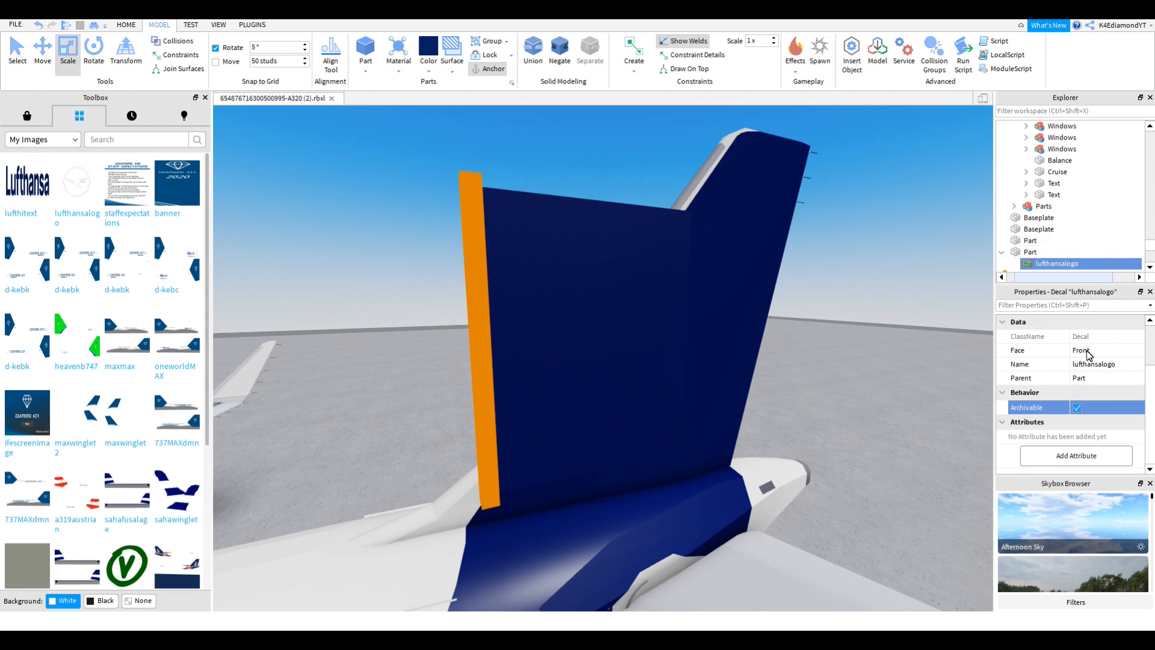
Step: Set the decal's Face to Left so the crane logo shows on the panel's side
right_click_drag(610, 364, 636, 363)
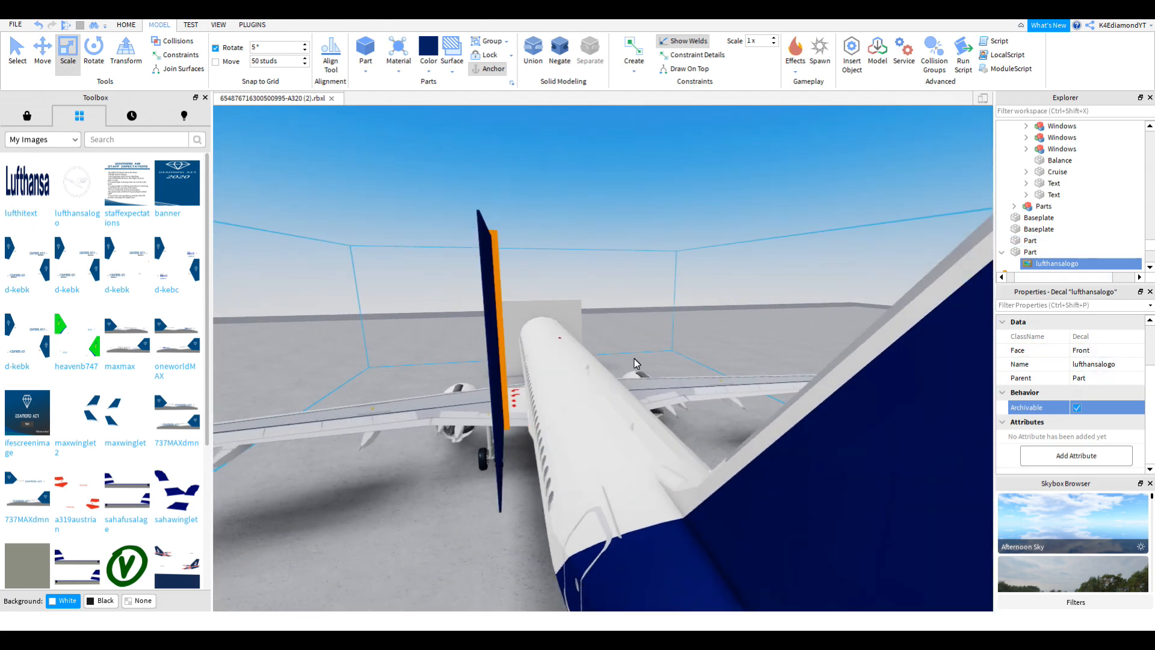
left_click(1107, 350)
left_click(1094, 389)
Step: Make the logo panel fully invisible with Transparency 1 and widen it
right_click_drag(750, 386, 644, 377)
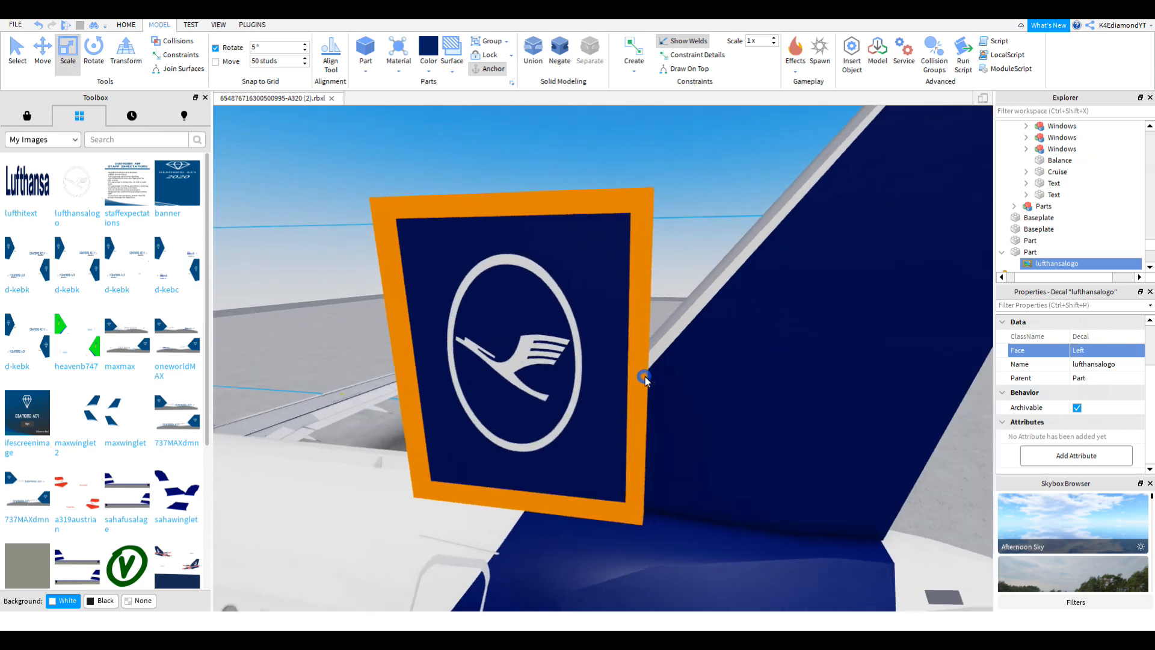
scroll(613, 379, "down", 2)
left_click(579, 382)
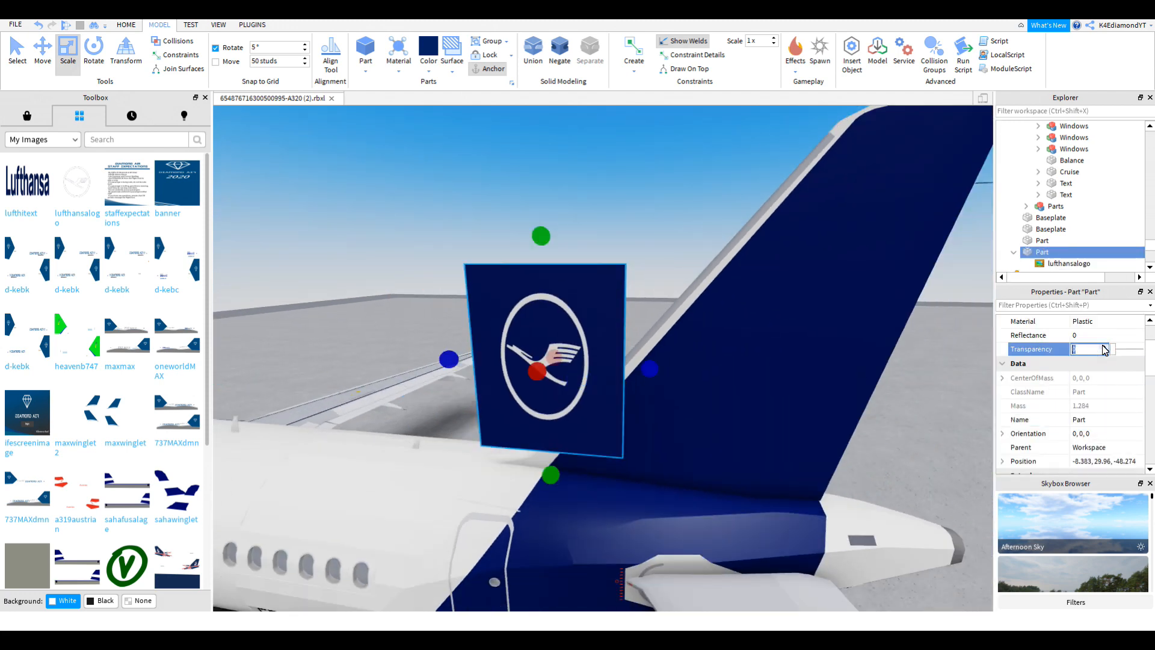
type("1")
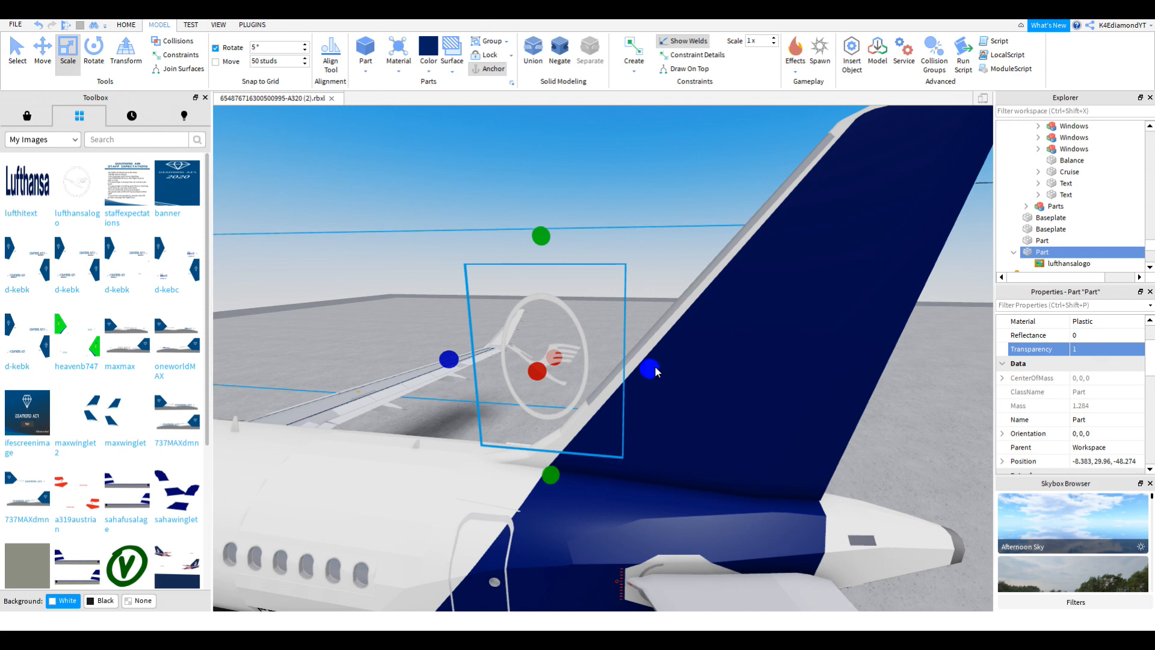
left_click_drag(650, 368, 765, 368)
scroll(565, 294, "down", 1)
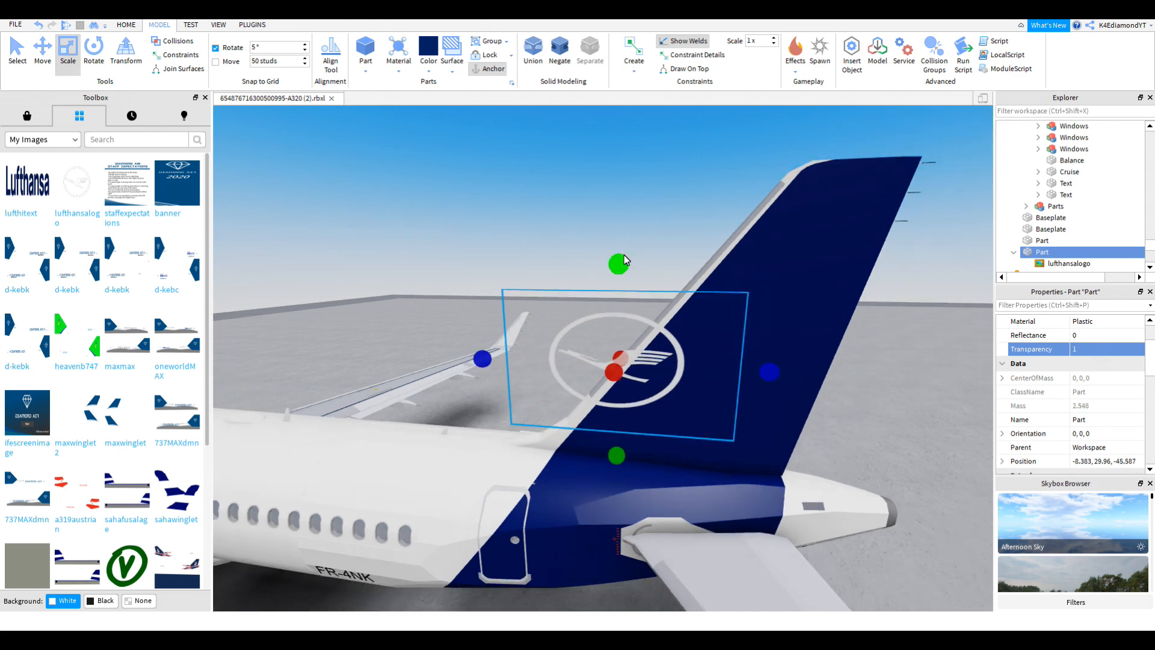
Step: Stretch the logo panel taller and move it onto the tail fin
left_click_drag(624, 260, 630, 212)
key("ctrl+2")
scroll(630, 212, "up", 5)
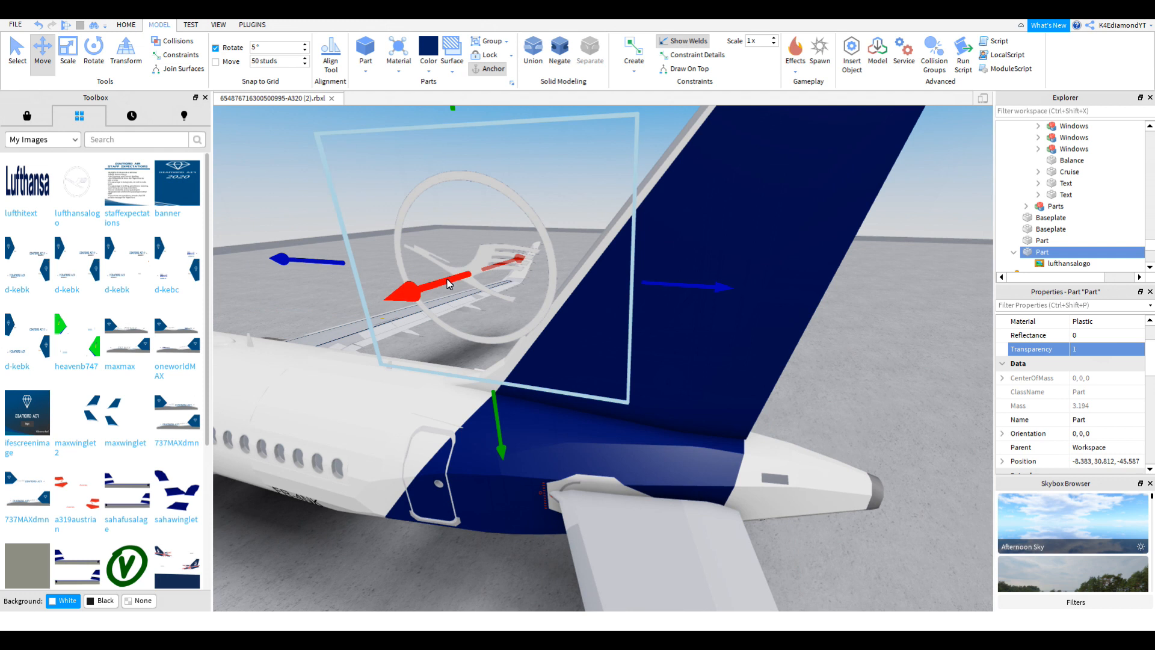
left_click_drag(448, 284, 571, 244)
left_click_drag(556, 283, 565, 284)
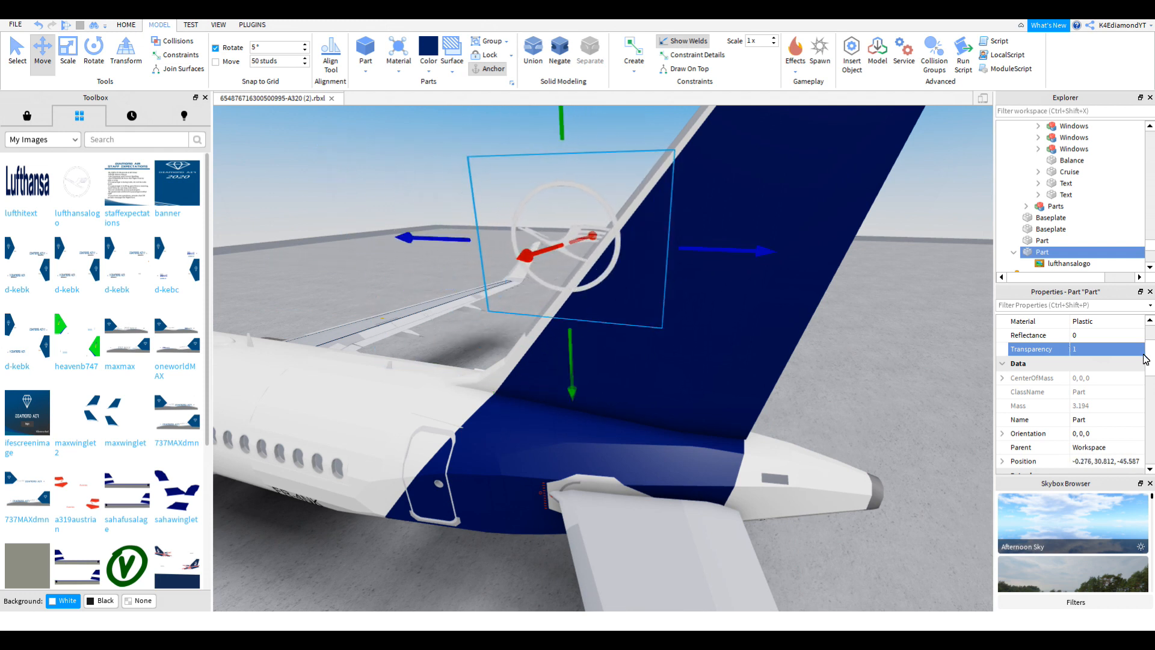
scroll(1142, 356, "down", 5)
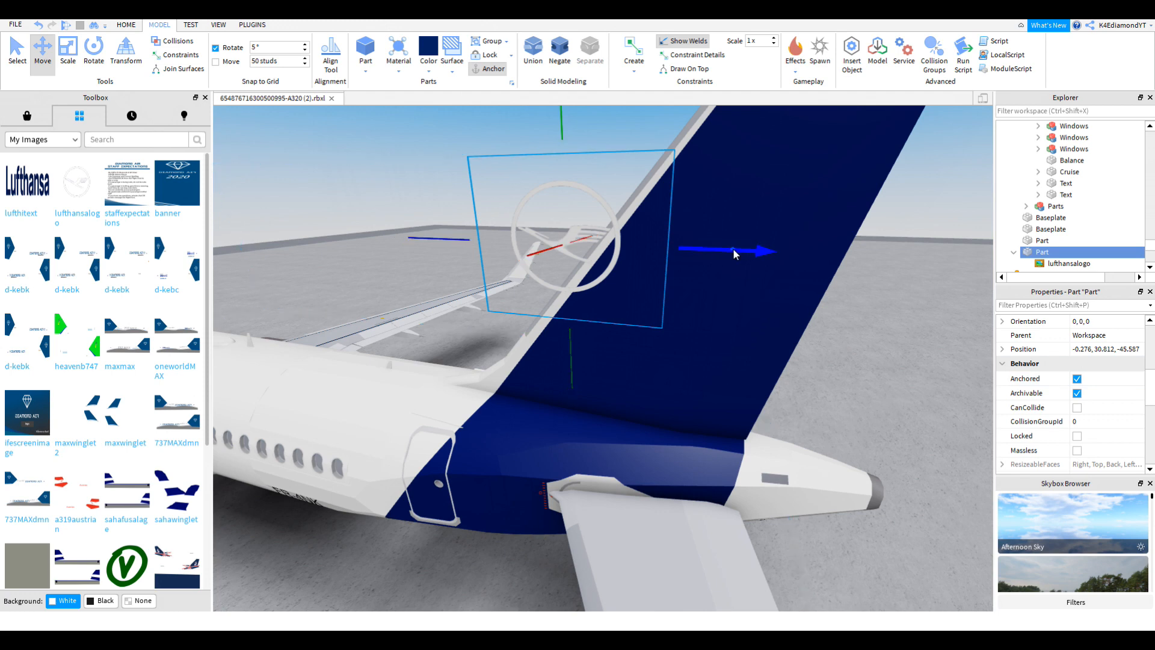
left_click_drag(731, 248, 849, 259)
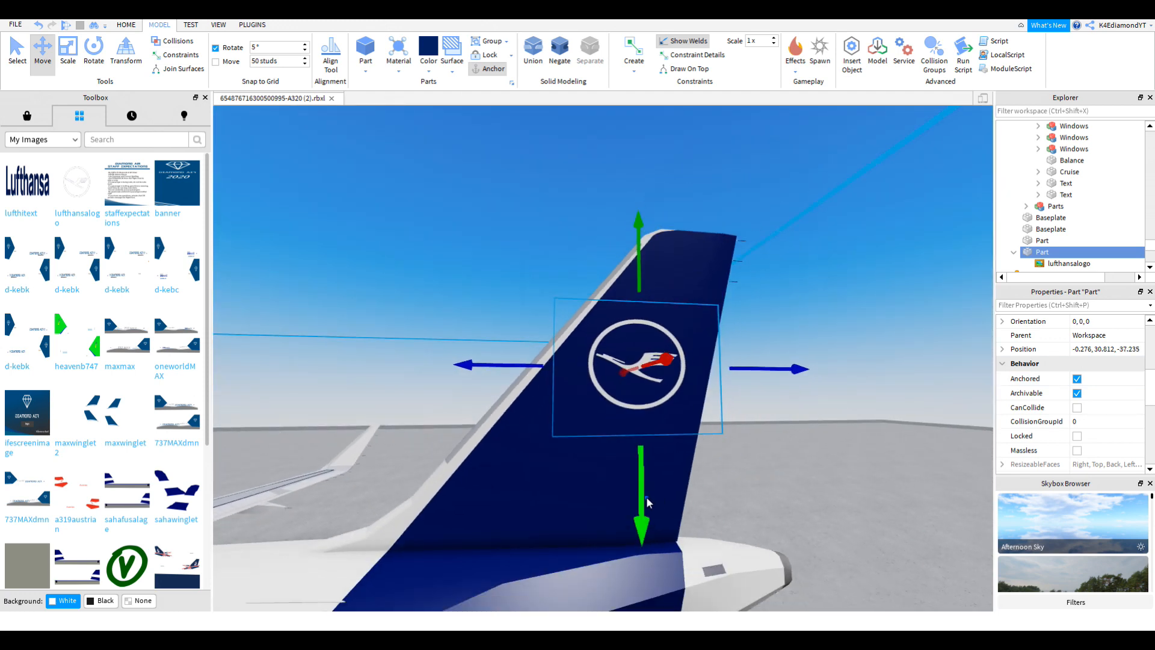
left_click_drag(647, 503, 647, 531)
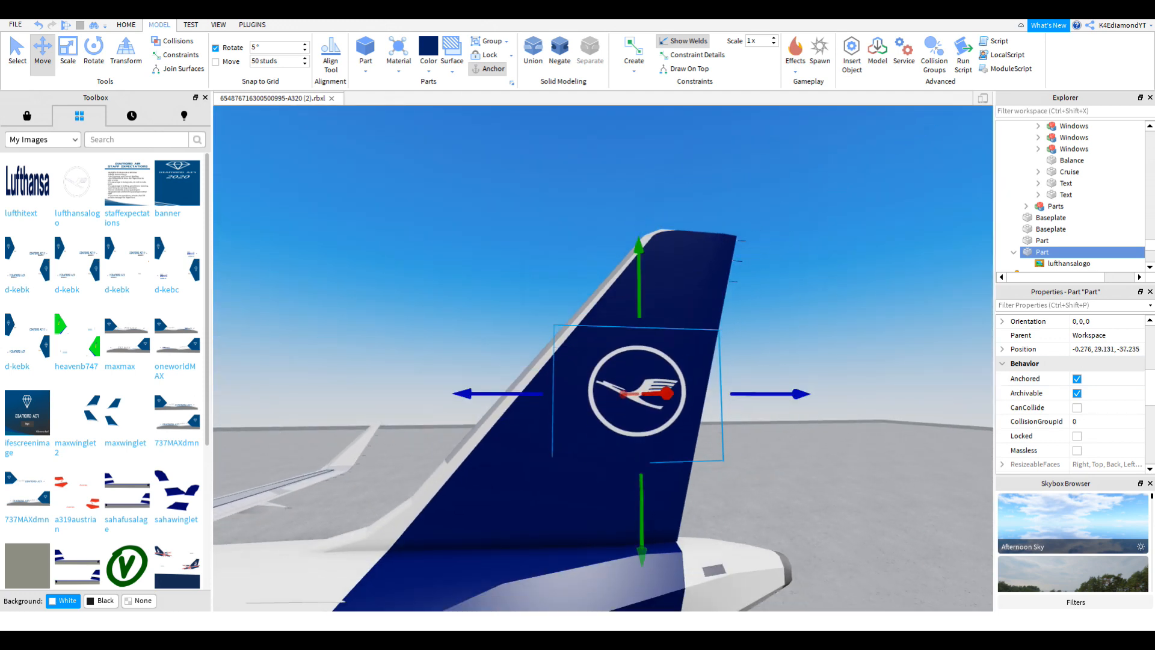
Step: Compare the logo placement against the img.jpg reference photo and reselect the panel
left_click(893, 639)
left_click(975, 419)
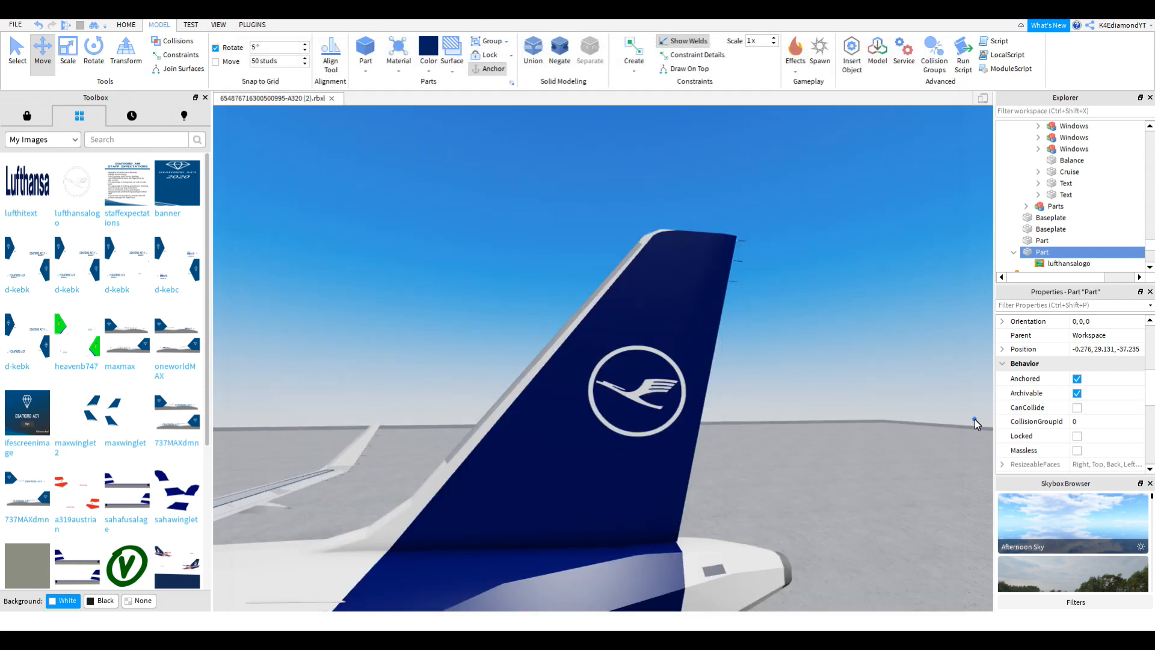
key("w")
left_click(746, 404)
right_click_drag(746, 404, 616, 304)
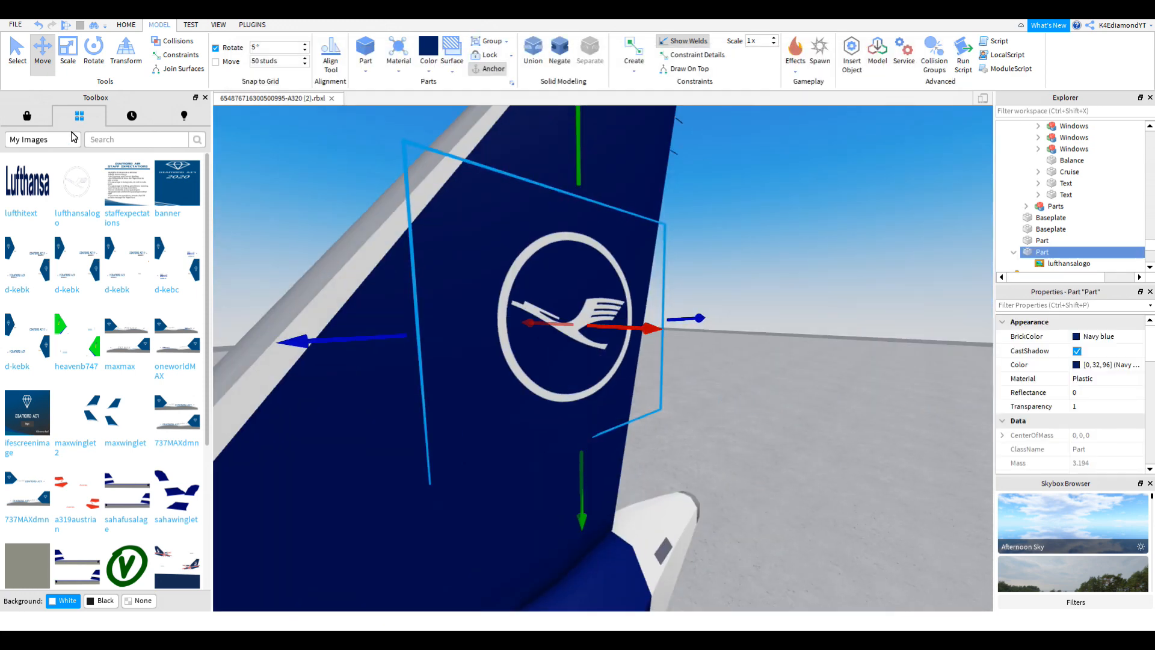
Step: Resize the logo panel, extending it downward and widening it to fit the fin
left_click(71, 59)
left_click_drag(581, 466, 582, 542)
scroll(532, 447, "down", 3)
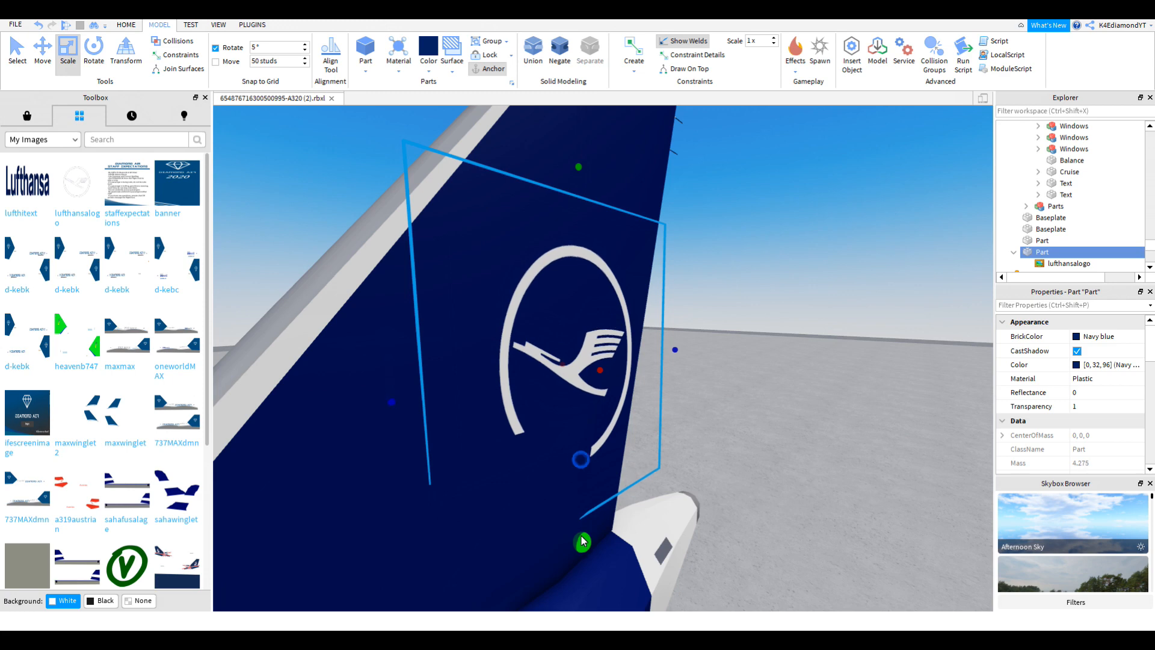
left_click_drag(483, 383, 391, 397)
scroll(599, 383, "down", 2)
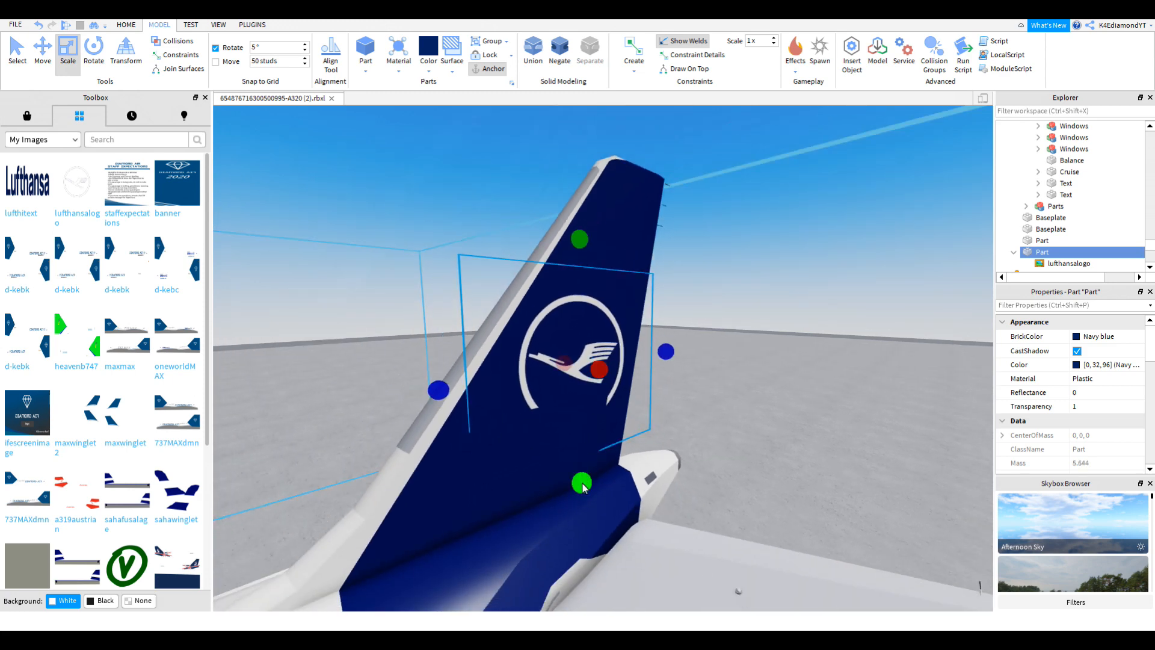
left_click_drag(583, 483, 583, 503)
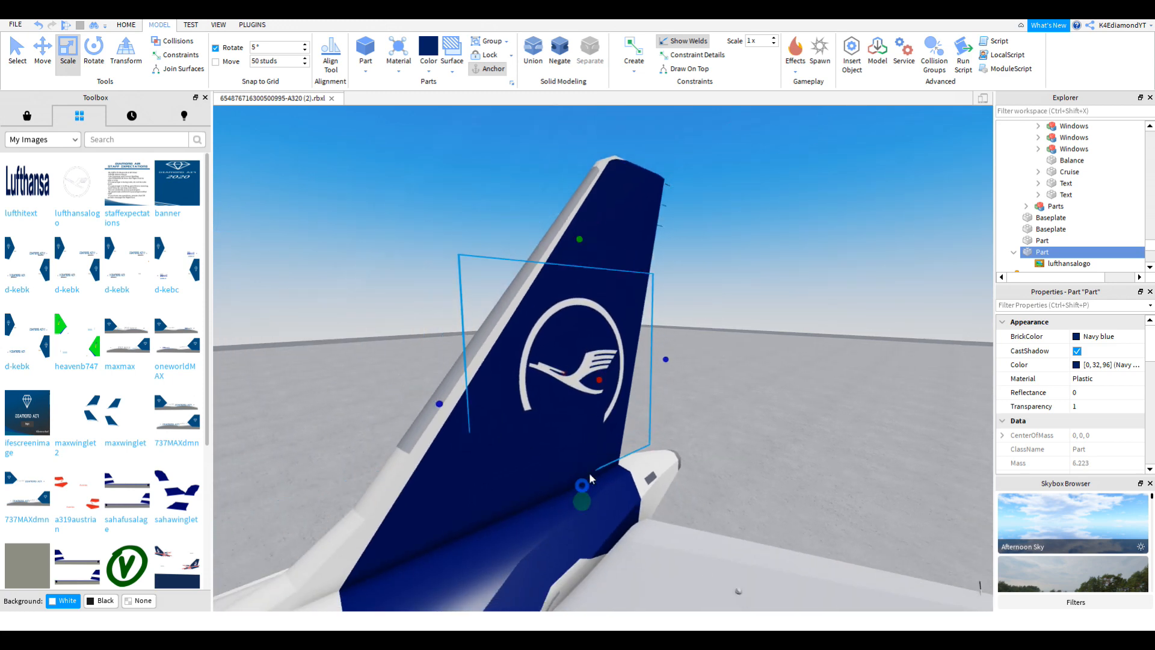
right_click_drag(623, 411, 717, 366)
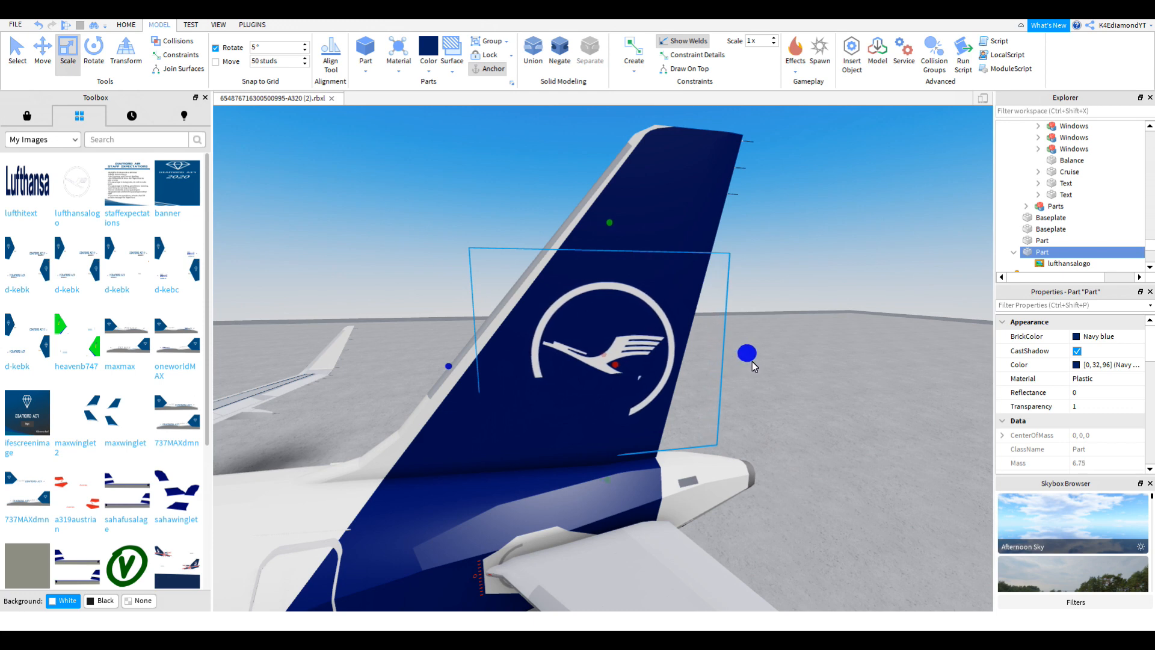
left_click_drag(752, 361, 756, 361)
Step: Fine-tune the logo panel's position on the fin and recheck it against the reference photo
key("w")
left_click(49, 68)
right_click_drag(609, 364, 611, 378)
left_click_drag(787, 344, 786, 323)
left_click_drag(755, 148, 753, 158)
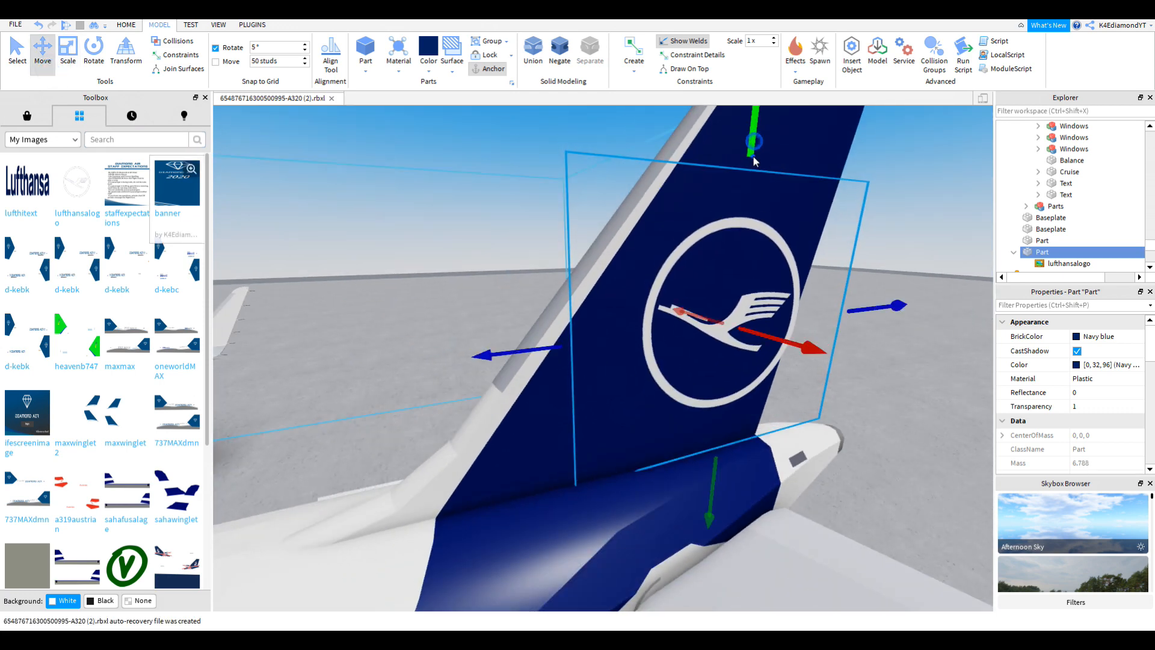
scroll(804, 195, "down", 3)
scroll(711, 247, "up", 5)
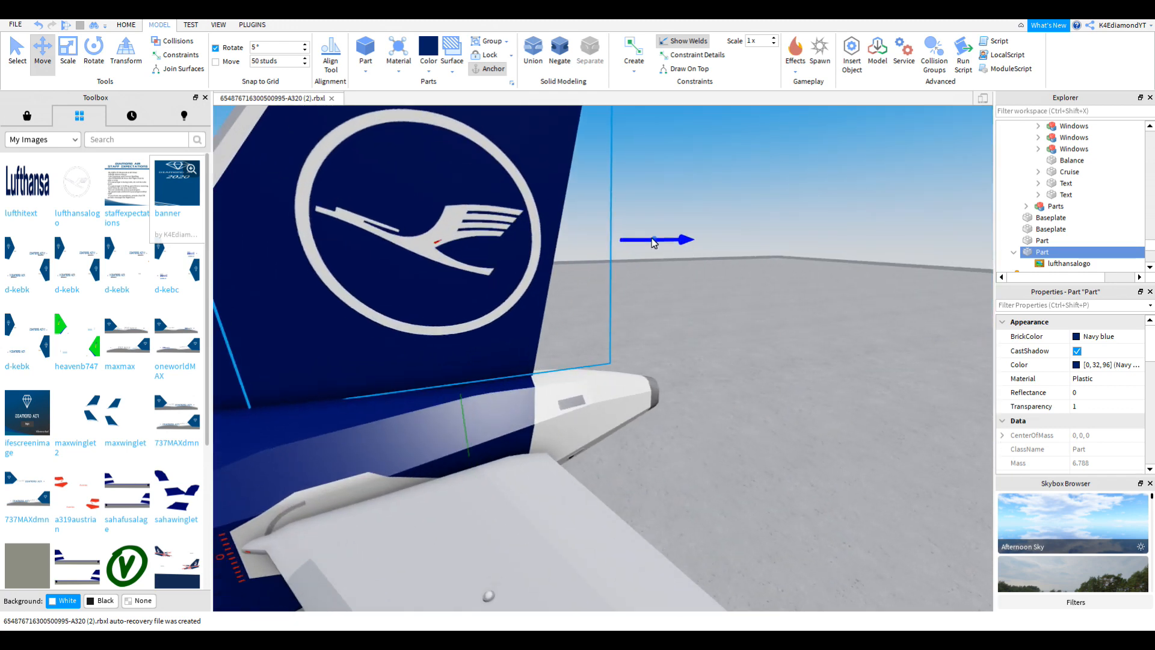
left_click_drag(653, 242, 642, 242)
scroll(642, 241, "up", 3)
right_click_drag(642, 242, 642, 244)
scroll(642, 244, "down", 3)
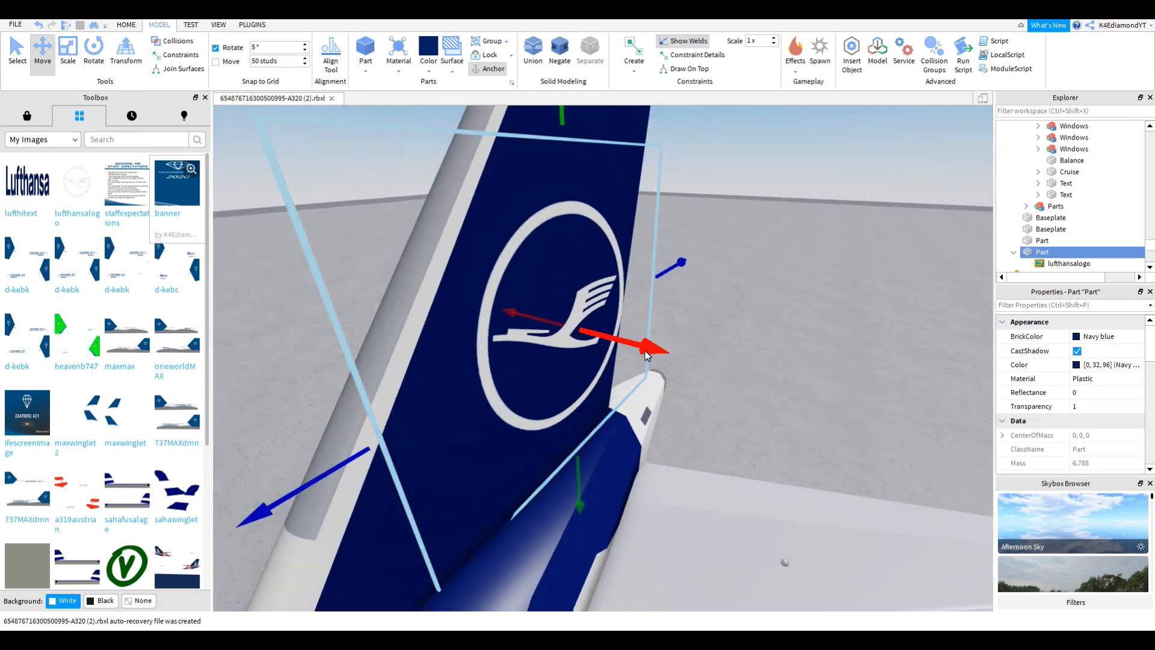
left_click_drag(646, 355, 640, 354)
scroll(640, 354, "down", 6)
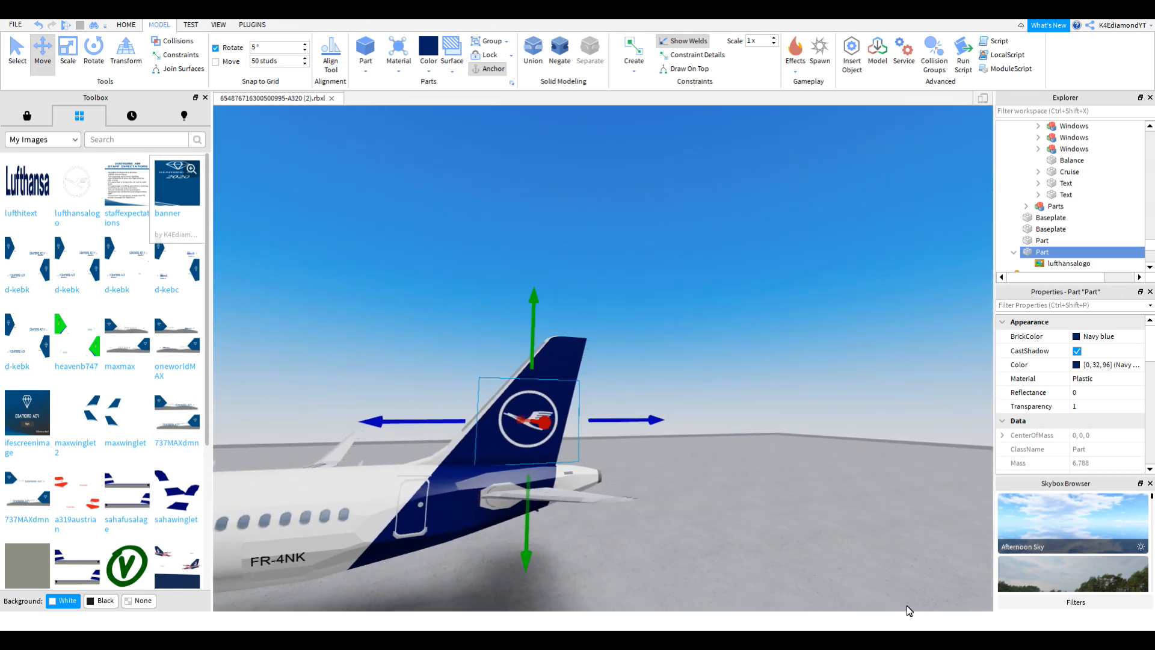
left_click(917, 638)
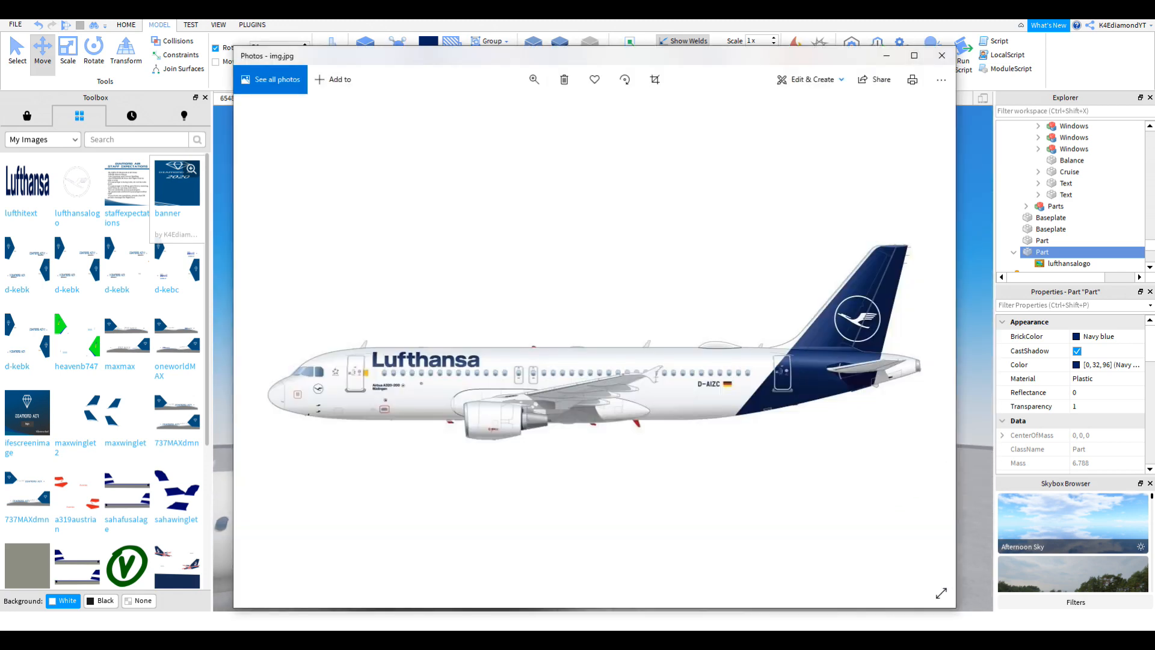
Step: Close the reference photo and bring the view in close to the tail logo
left_click(917, 637)
key("w")
key("a")
right_click_drag(703, 459, 680, 432)
key("w")
scroll(680, 431, "up", 4)
scroll(680, 432, "down", 3)
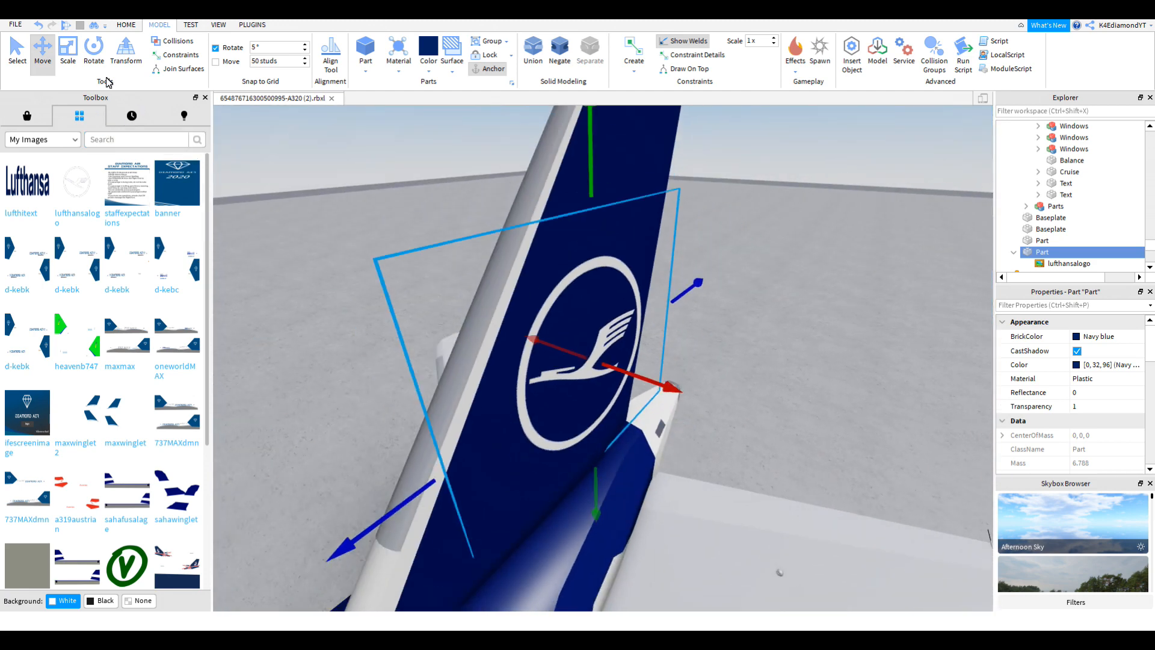
Step: Push the copied logo panel through the fin to its opposite side
left_click(94, 51)
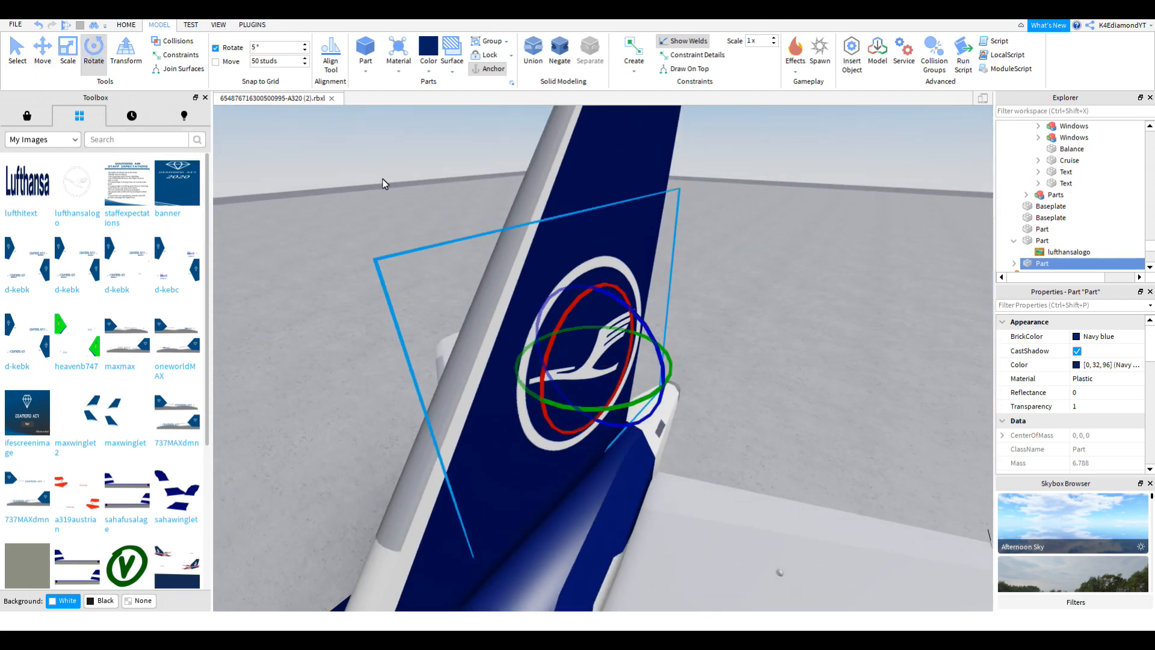
left_click(42, 54)
right_click_drag(684, 352, 698, 327)
left_click_drag(669, 333, 677, 335)
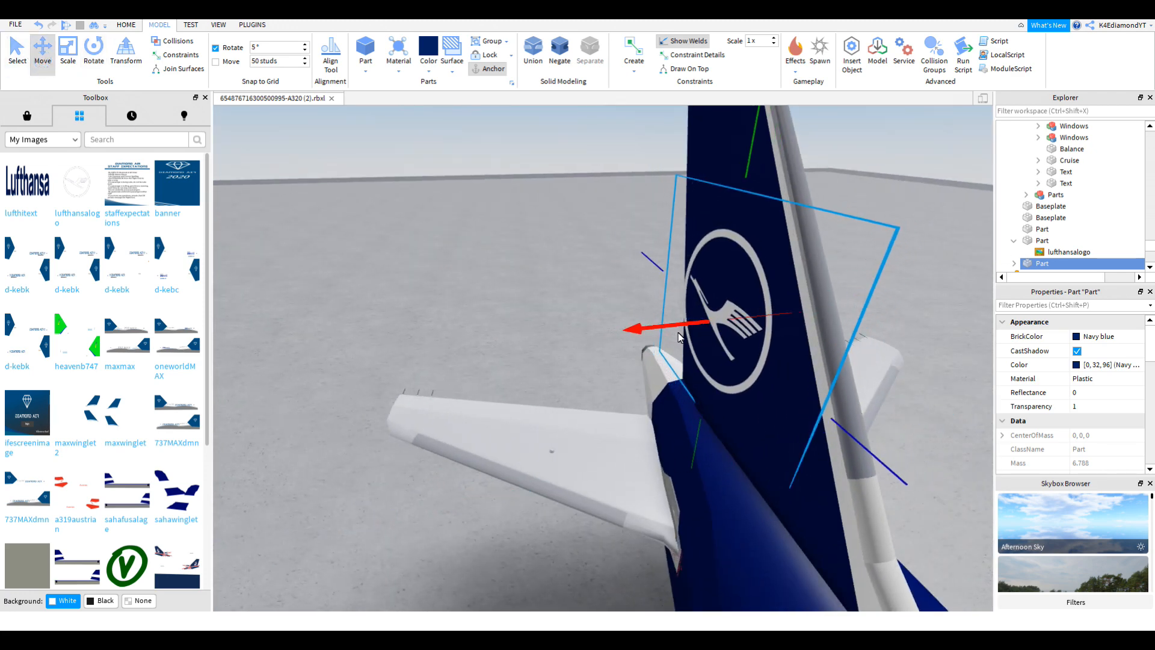
right_click_drag(677, 337, 596, 335)
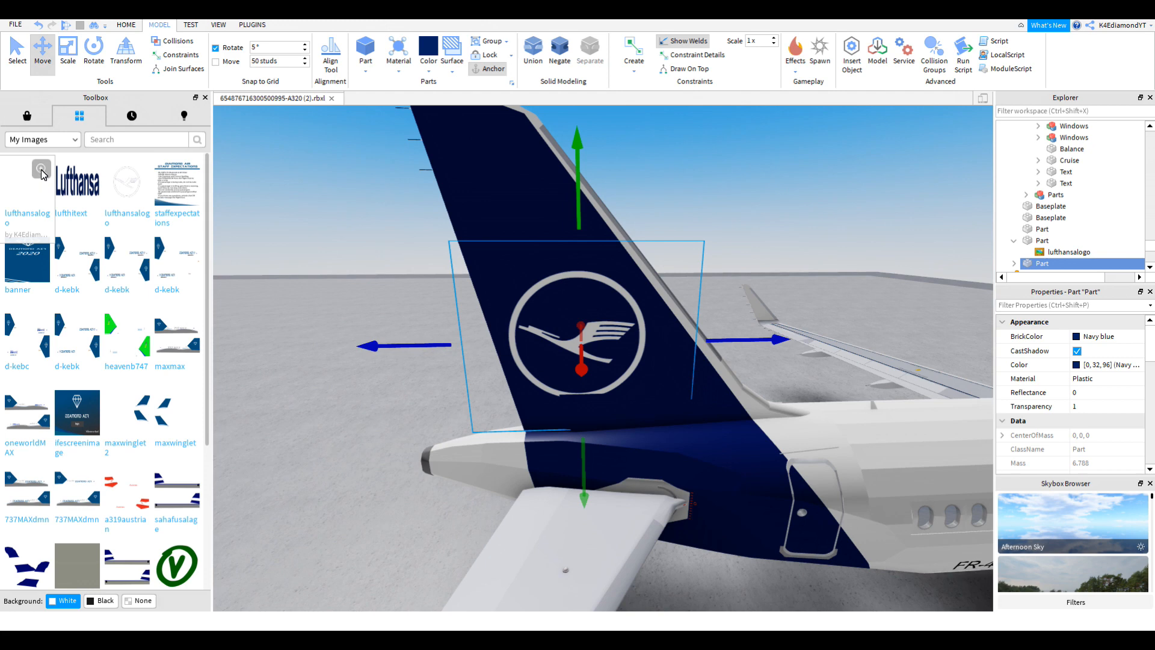
Step: Copy the lufthansalogo image's asset address and apply it to the tail decal
left_click(41, 170)
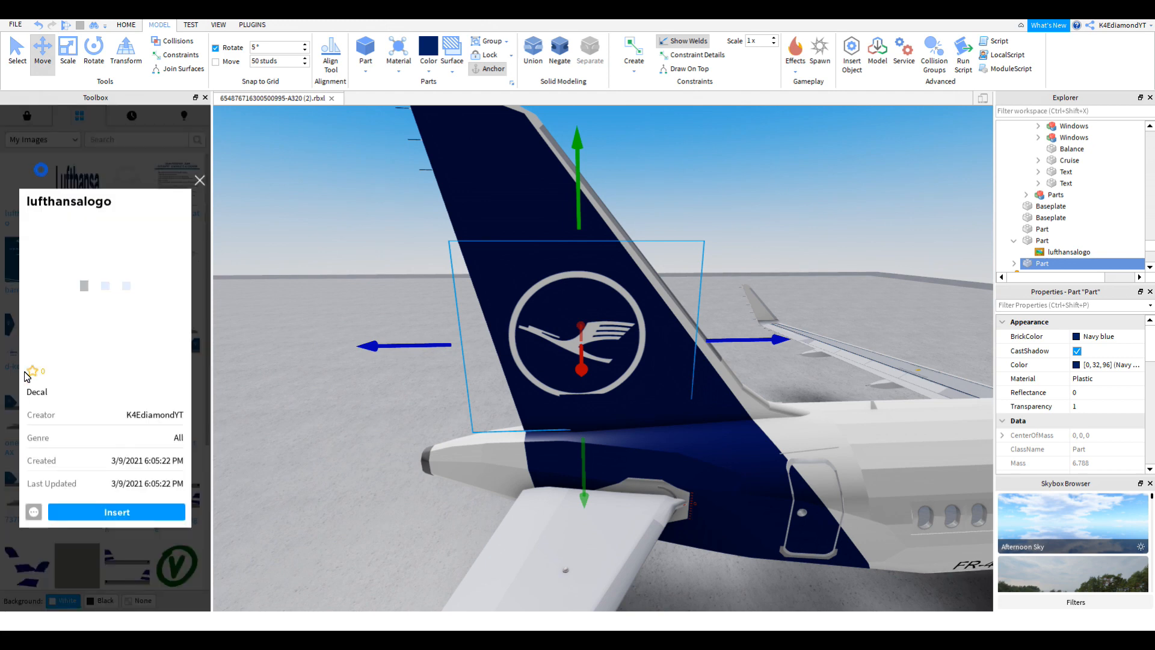
left_click(37, 510)
left_click(64, 550)
right_click_drag(408, 450, 408, 451)
scroll(628, 328, "up", 2)
left_click(618, 305)
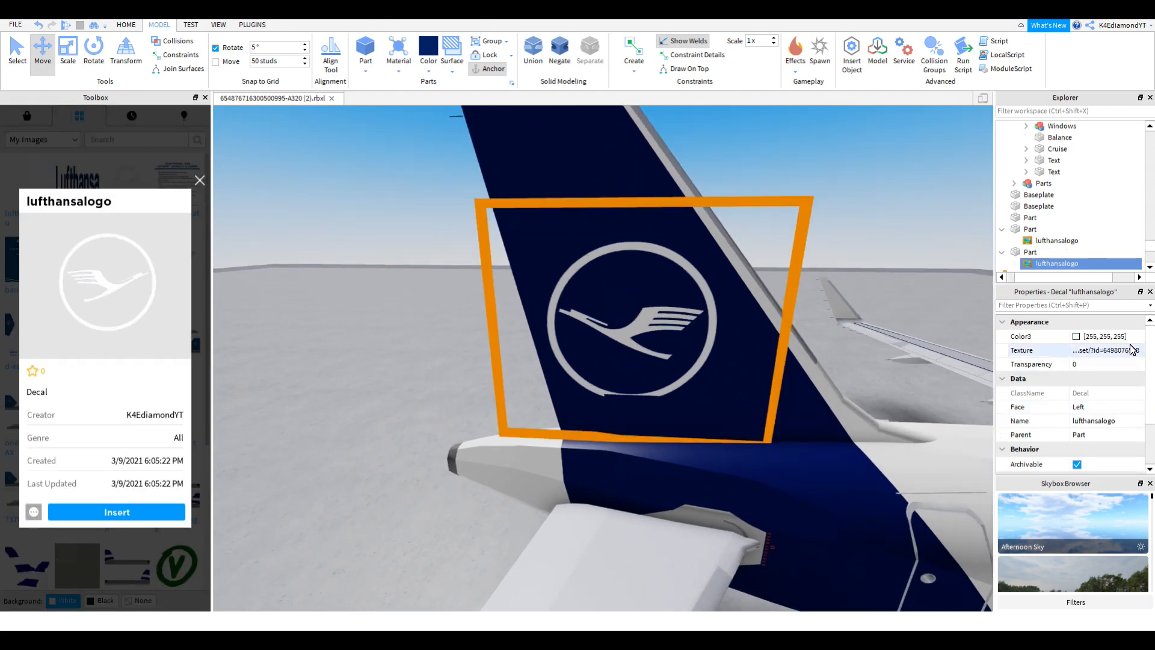
key("Return")
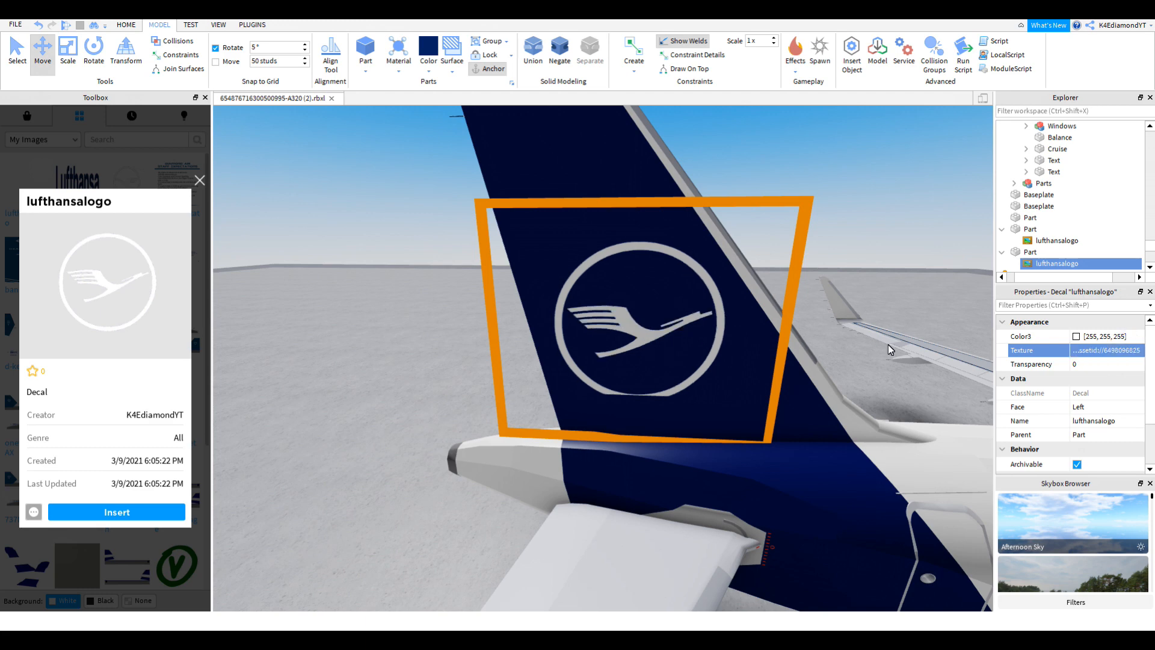
Step: Nudge the logo panel so the crane logo isn't clipped by the fin
left_click(683, 341)
scroll(664, 394, "up", 4)
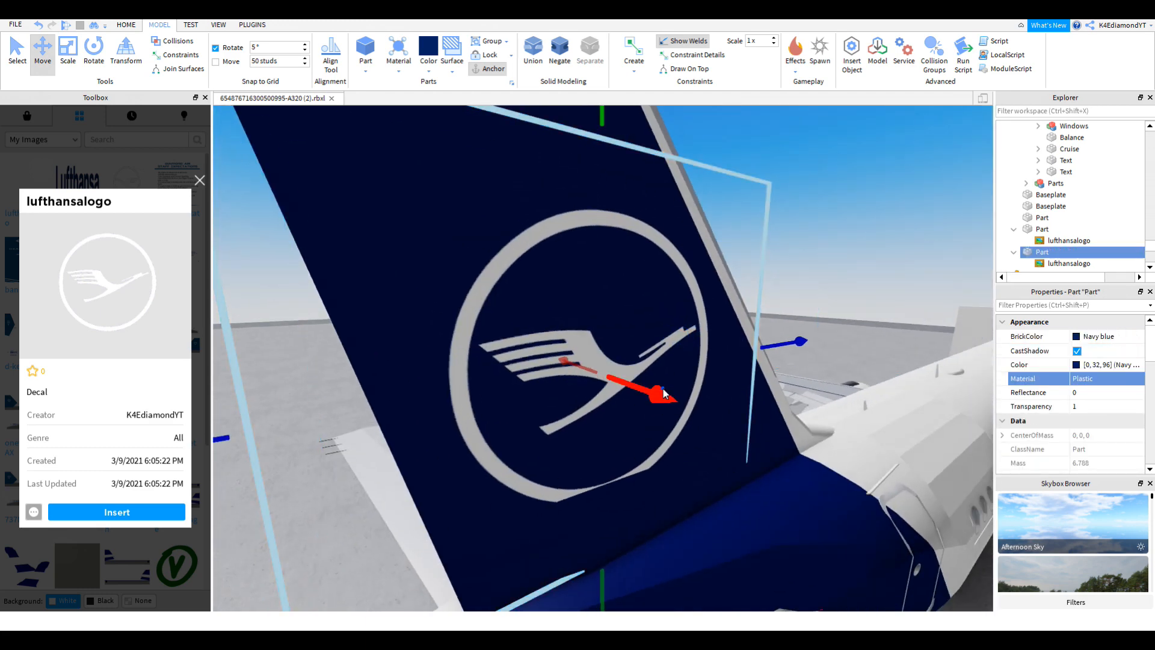
left_click_drag(664, 394, 668, 395)
right_click_drag(668, 395, 665, 392)
Step: Select both logo Parts together in Explorer and return to Select mode
left_click(759, 347)
left_click(759, 348)
scroll(693, 387, "down", 6)
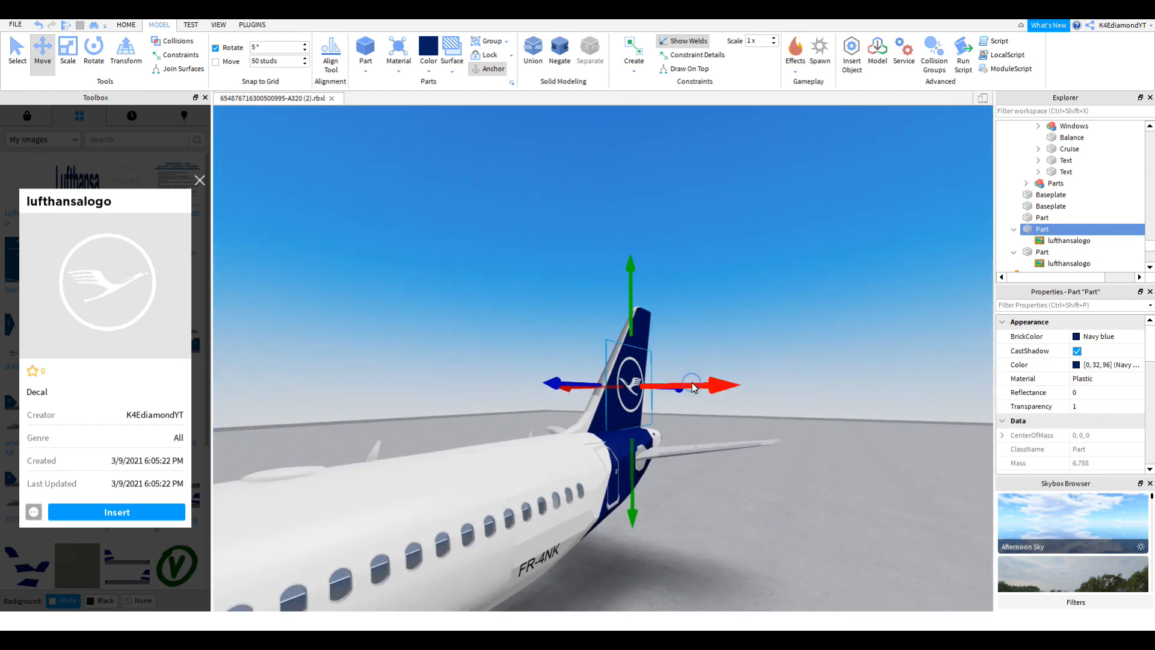
key("d")
left_click(1016, 252)
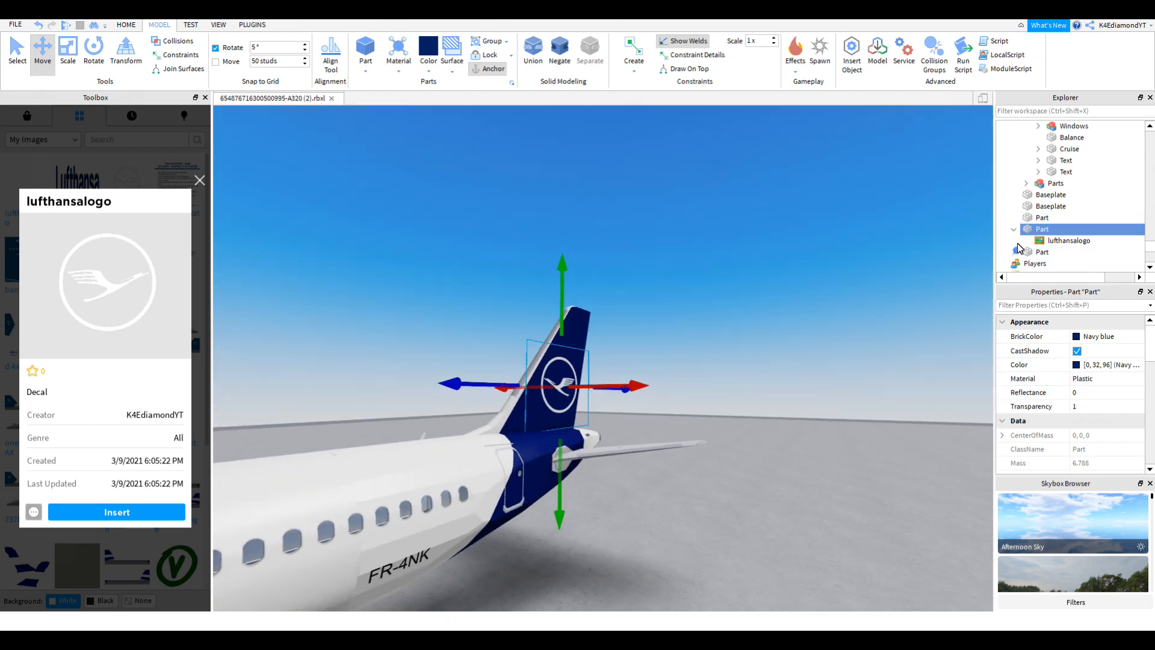
left_click(1015, 234)
key("ctrl+1")
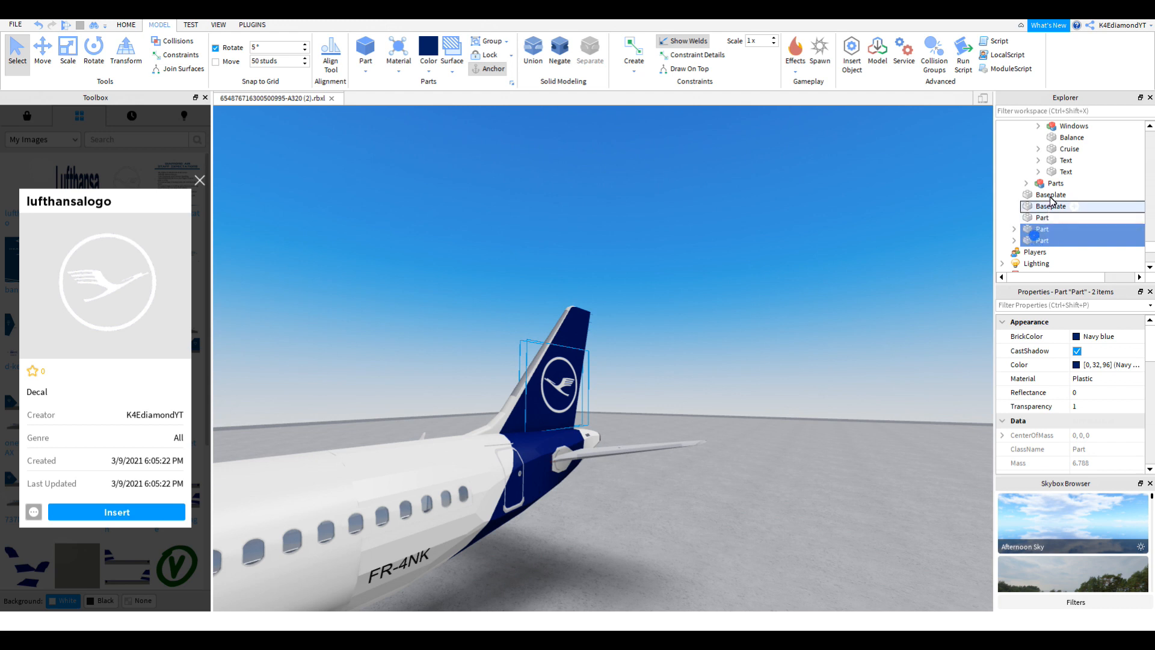
Step: Select the Airbus A320neo model, undo an accidental sideways move, and face the forward fuselage
scroll(1051, 198, "up", 4)
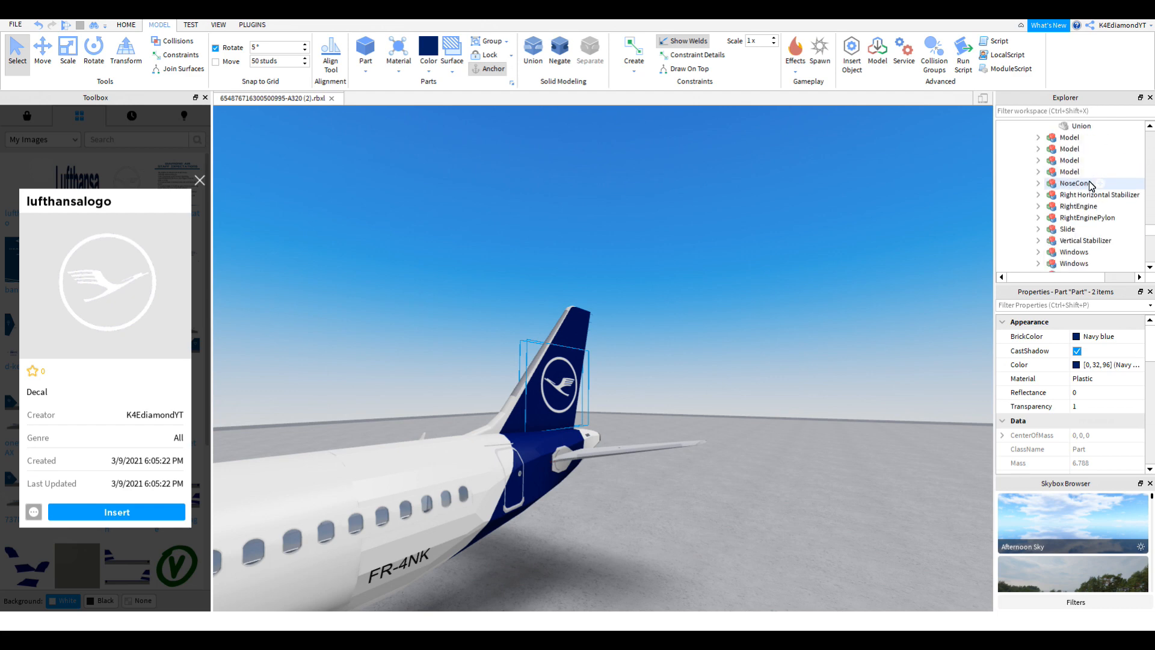
right_click_drag(662, 374, 662, 378)
scroll(662, 379, "down", 5)
left_click(516, 377)
scroll(516, 376, "down", 4)
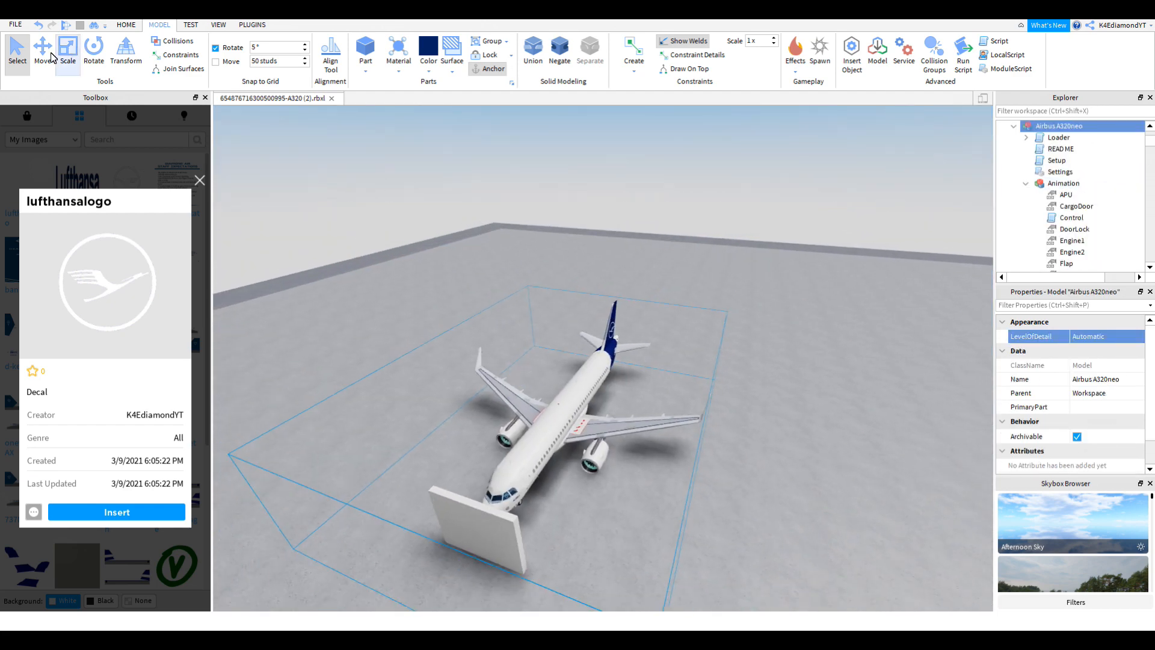
left_click_drag(734, 449, 429, 385)
key("ctrl+z")
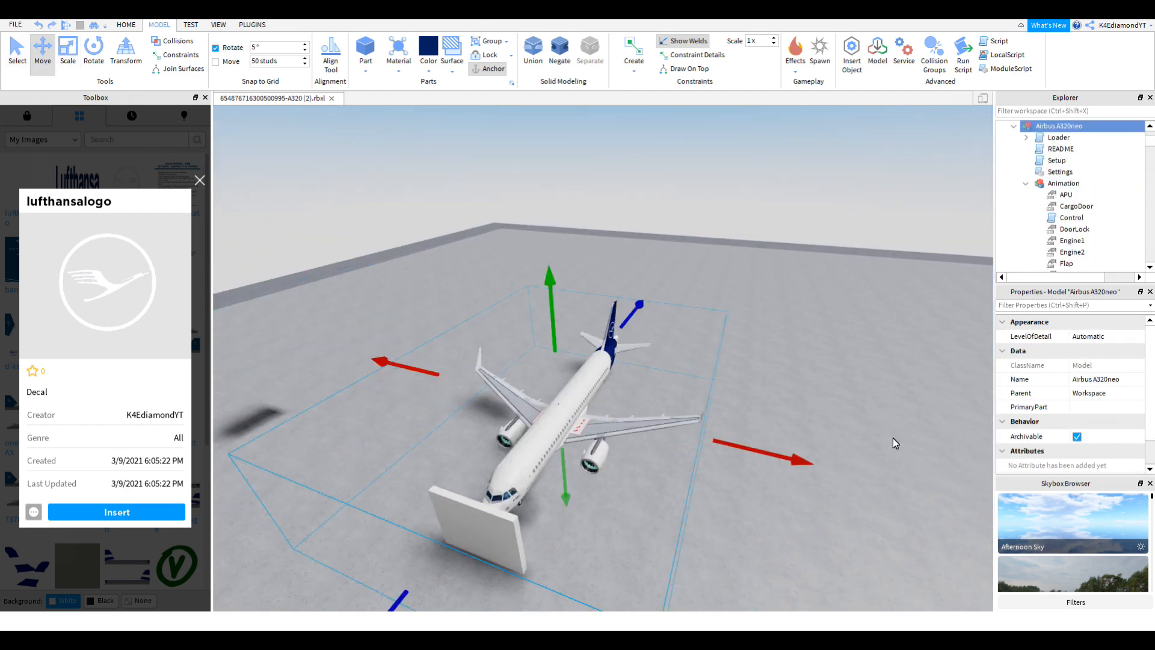
left_click(899, 377)
scroll(789, 344, "up", 5)
right_click_drag(789, 343, 825, 337)
scroll(790, 343, "up", 4)
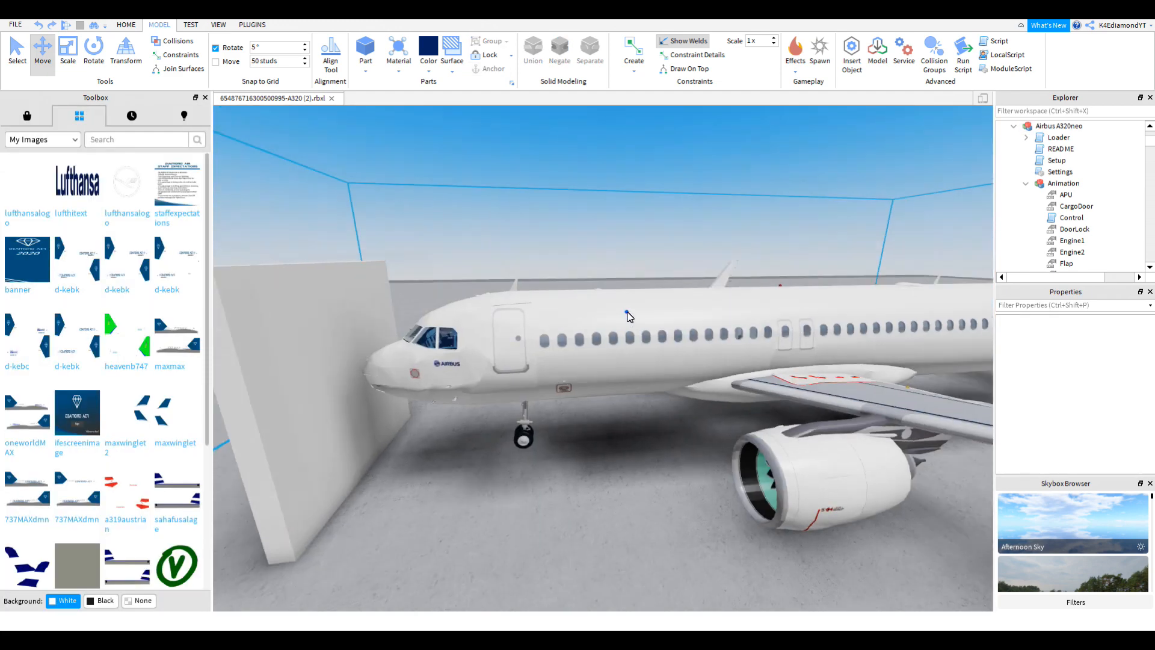
right_click_drag(627, 315, 619, 305)
Step: Duplicate the fuselage section union and pull the copy out from the plane
left_click(600, 297, "alt")
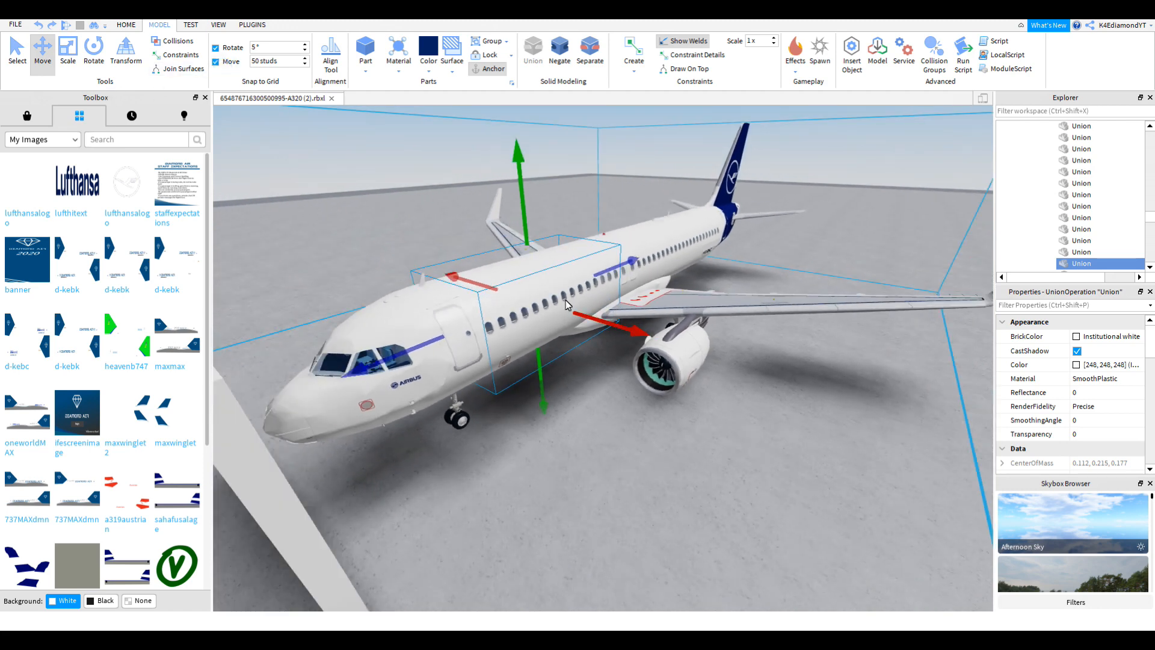
key("s")
left_click_drag(628, 338, 690, 386)
key("w")
left_click(712, 336)
right_click_drag(712, 337, 739, 348)
key("w")
Step: Move the fuselage copy farther away from the aircraft
left_click(655, 331)
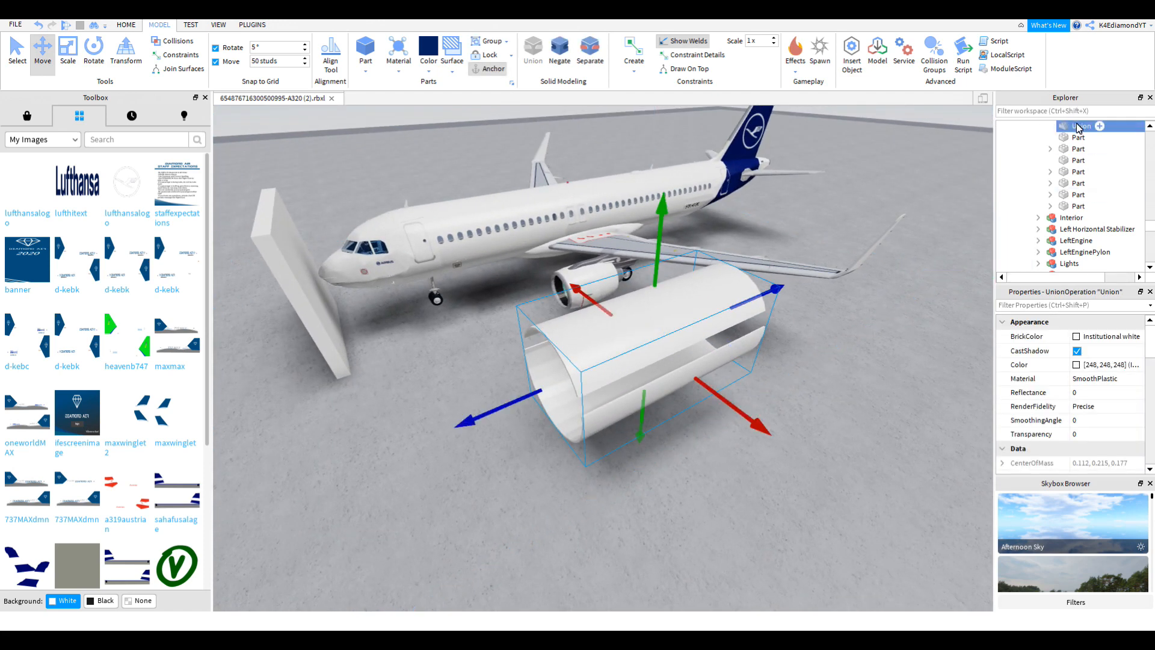
scroll(1095, 163, "up", 20)
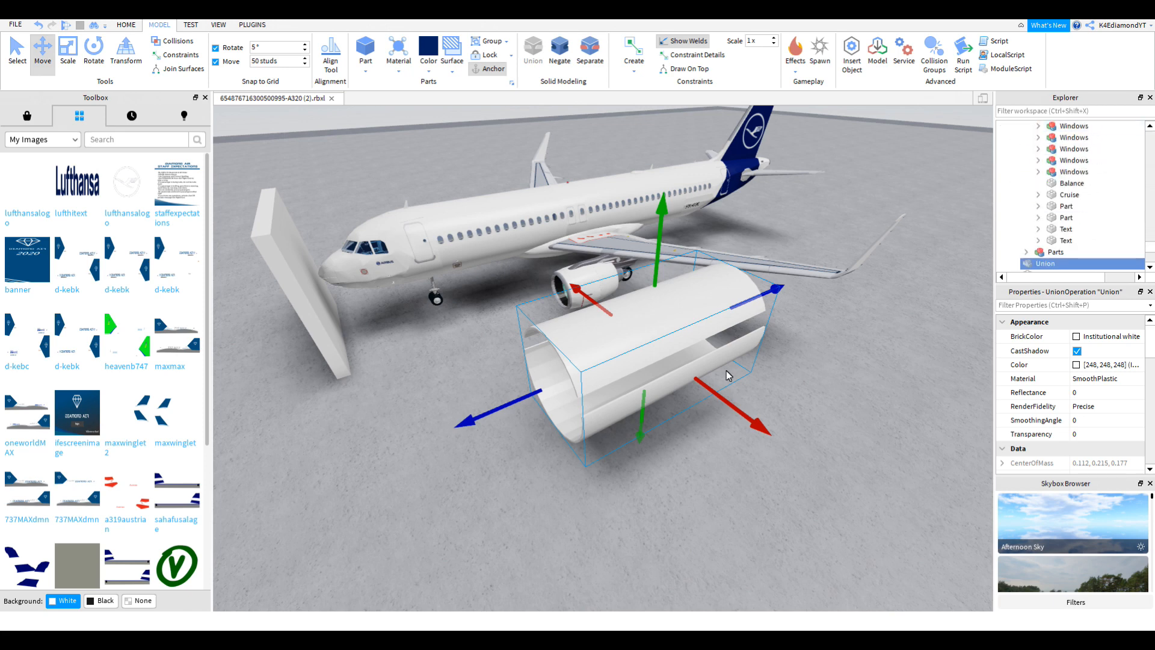
key("s")
left_click_drag(761, 425, 840, 508)
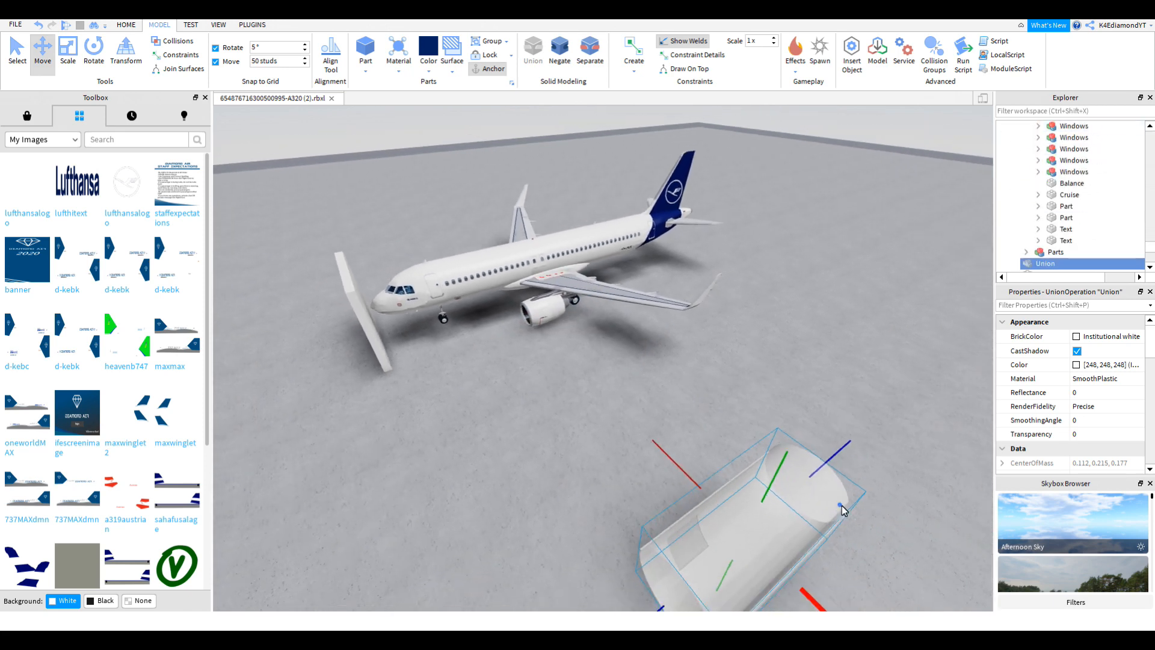
key("d")
left_click(839, 390)
right_click_drag(839, 390, 908, 469)
Step: Separate the fuselage copy and delete its pink NegativePart
left_click(464, 250)
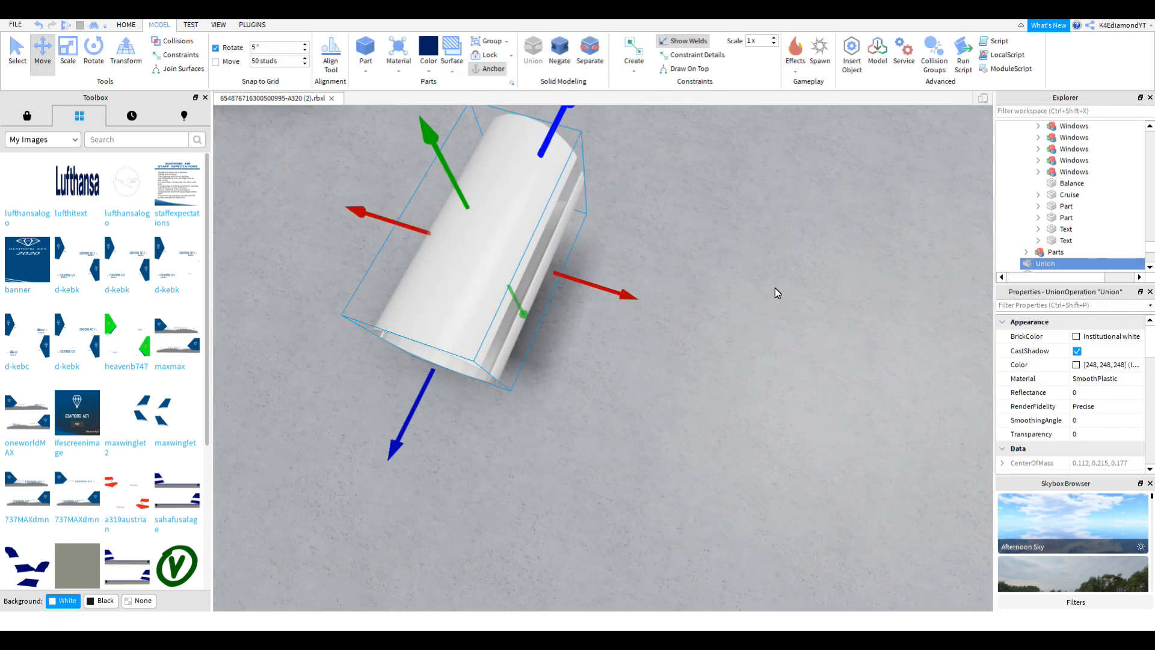
left_click(592, 52)
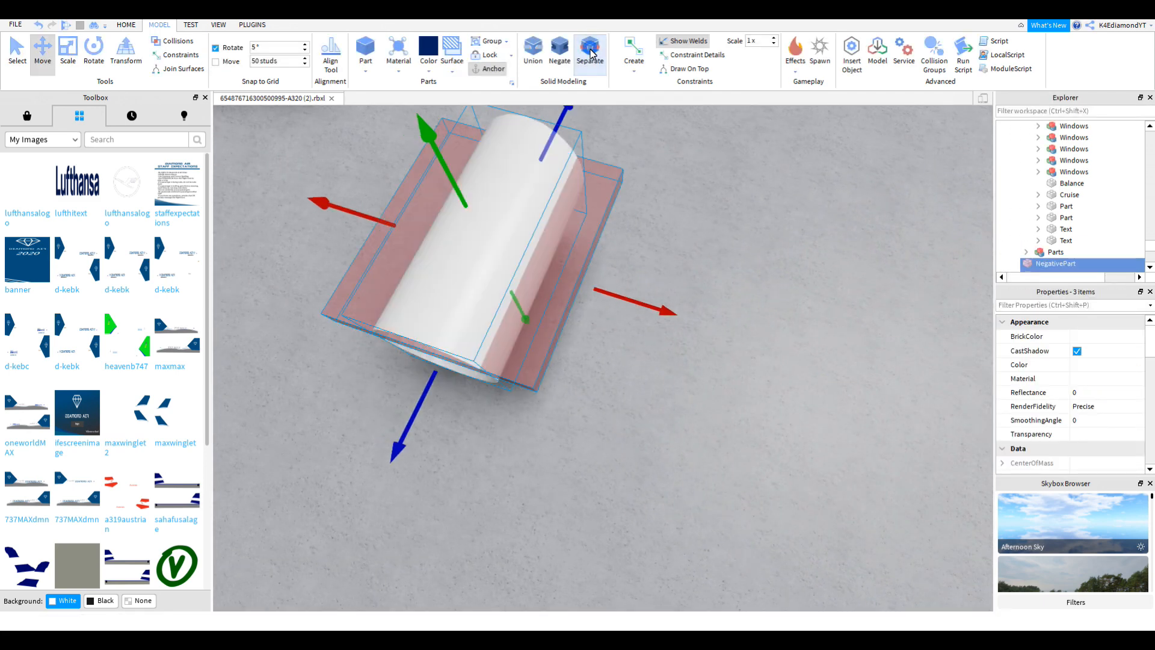
left_click(723, 336)
left_click(554, 319)
key("Delete")
Step: Delete the leftover grey box Part, leaving a hollow open-ended cylinder
right_click_drag(554, 318, 670, 326)
left_click(670, 323)
key("Delete")
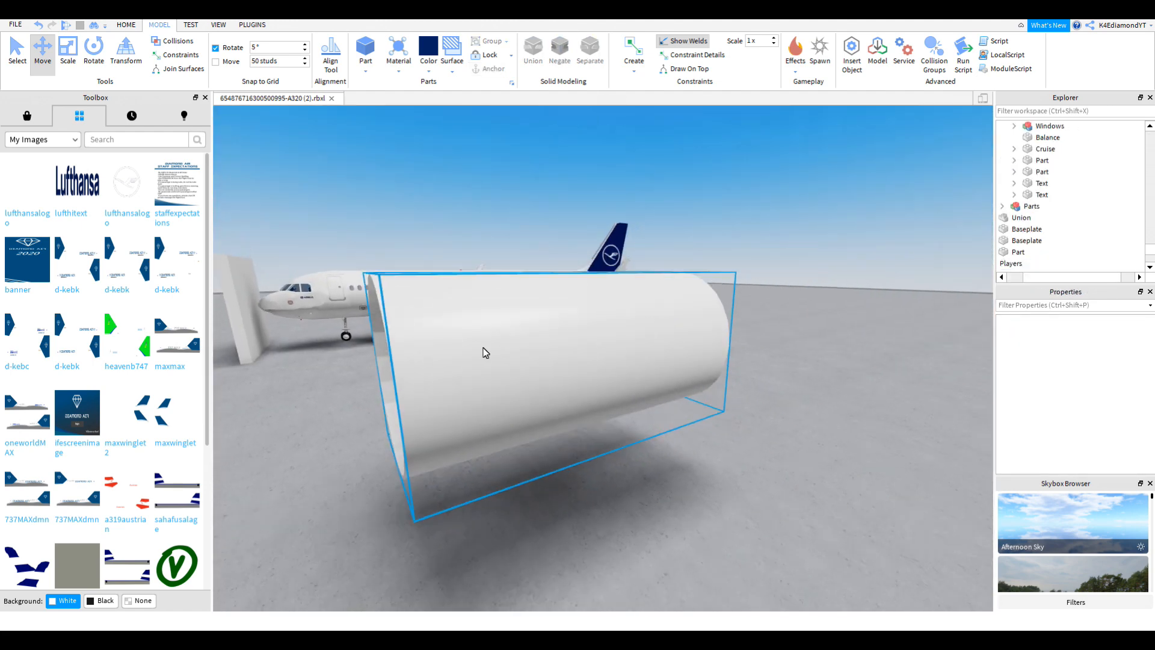
key("a")
right_click_drag(482, 338, 427, 356)
right_click_drag(485, 421, 497, 415)
key("s")
key("d")
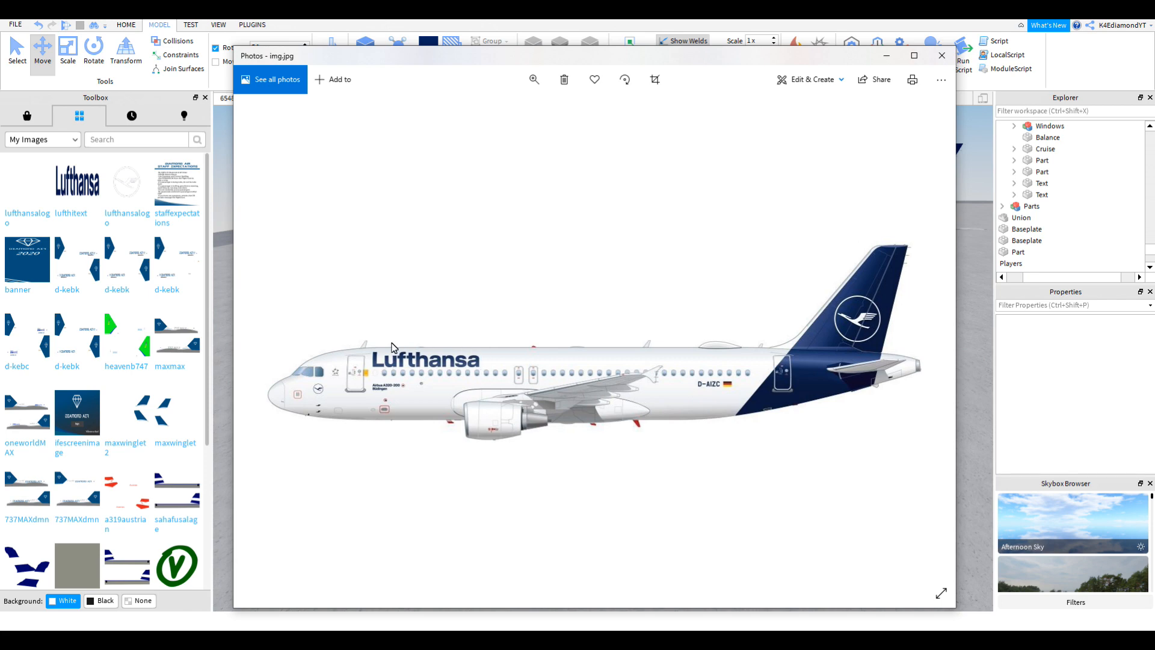
Step: Insert a new navy part beside the white cylinder copy
left_click(974, 389)
right_click_drag(804, 376, 775, 368)
left_click(775, 368)
key("w")
key("d")
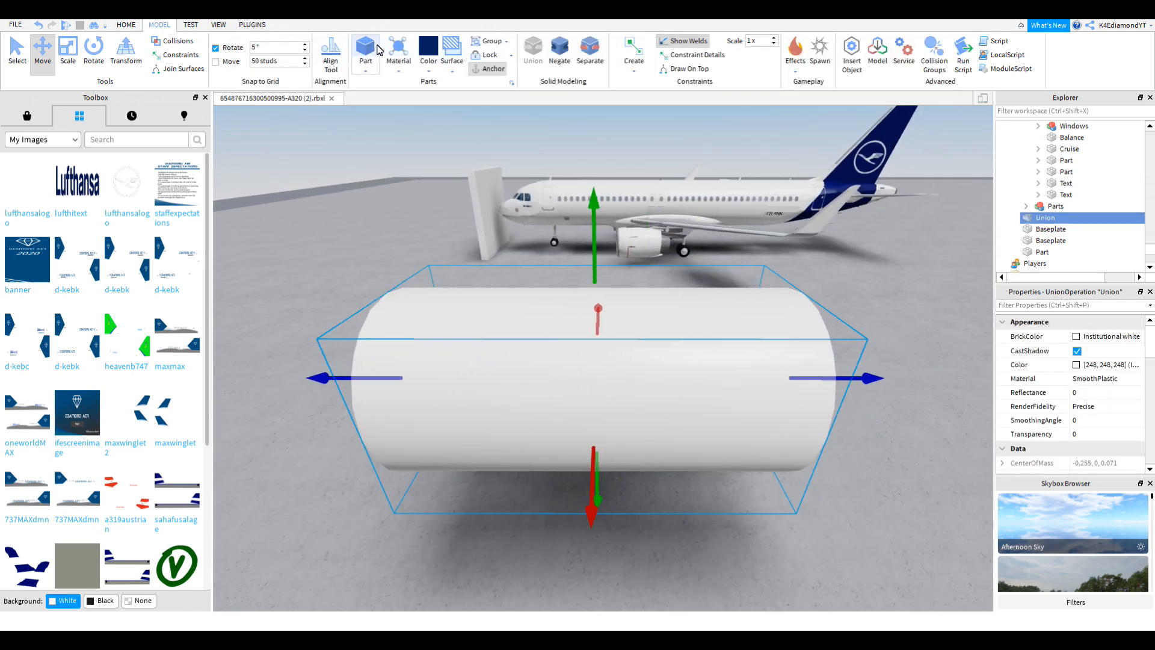
left_click(365, 51)
key("d")
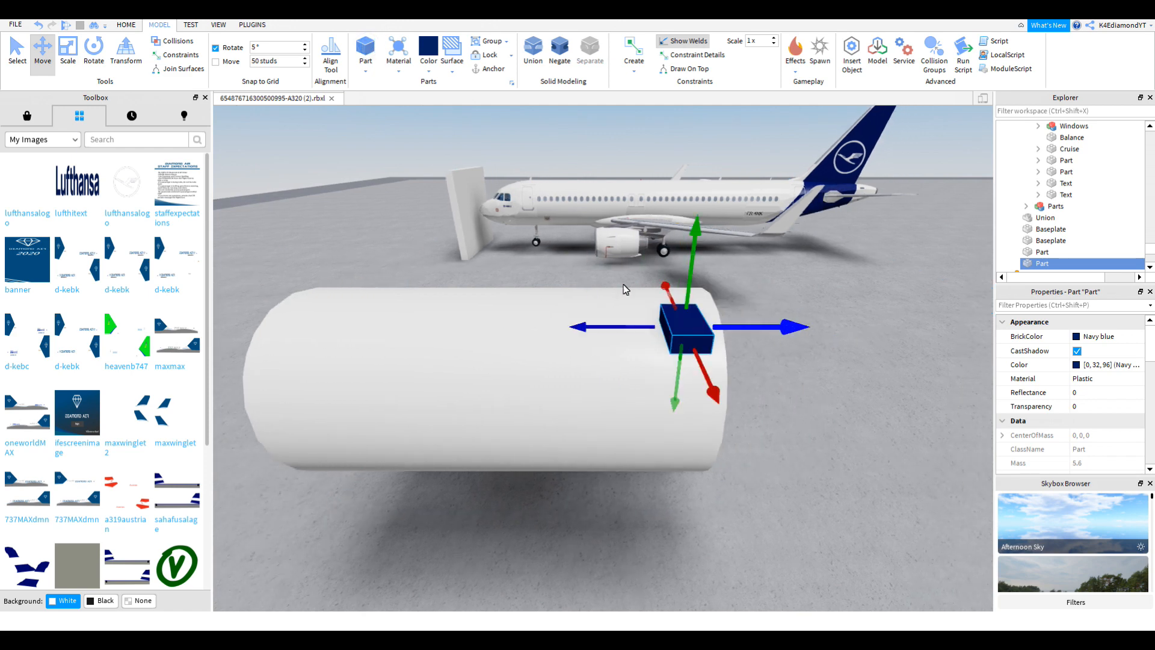
key("w")
Step: Scale the navy part into a wide base block stretched along and across the cylinder
left_click(48, 67)
left_click(59, 64)
right_click_drag(545, 288, 575, 296)
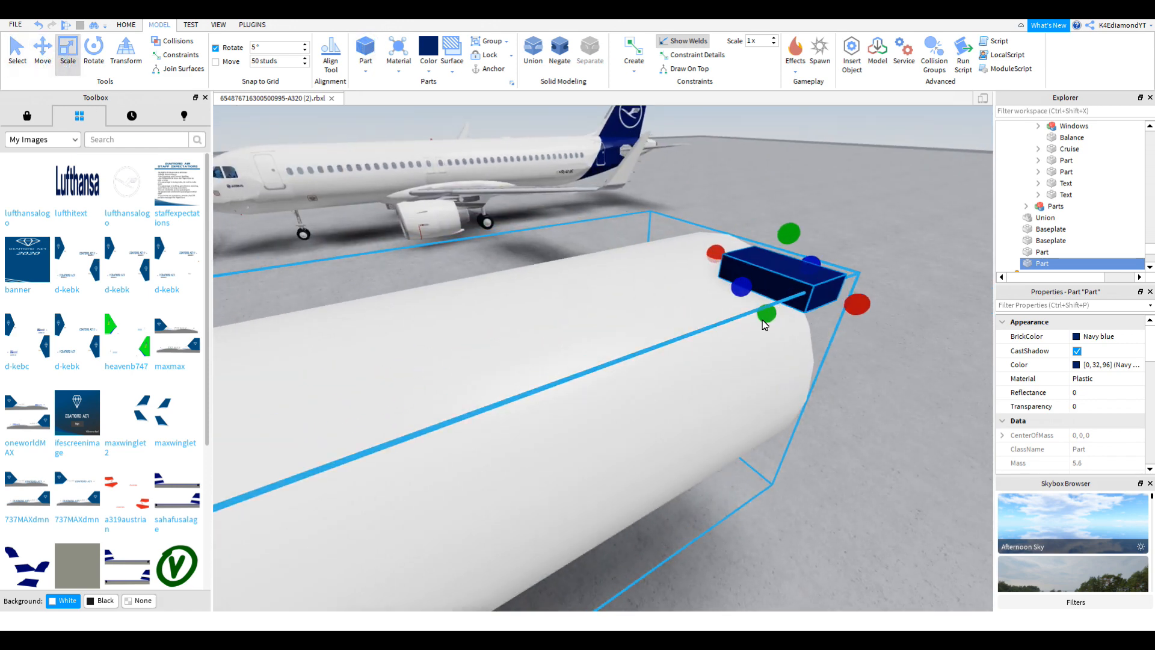
left_click_drag(766, 313, 712, 321)
right_click_drag(712, 322, 712, 322)
left_click(763, 333)
left_click(732, 285)
left_click_drag(743, 304, 751, 311)
right_click_drag(751, 310, 749, 312)
left_click_drag(692, 315, 745, 317)
right_click_drag(734, 308, 734, 307)
left_click_drag(546, 372, 693, 367)
right_click_drag(702, 364, 706, 363)
left_click_drag(725, 488, 725, 466)
right_click_drag(733, 363, 735, 361)
scroll(735, 361, "down", 3)
Step: Duplicate the navy block, then narrow and lengthen the copy along the cylinder
key("ctrl+d")
left_click_drag(762, 249, 711, 248)
left_click_drag(623, 278, 535, 502)
right_click_drag(535, 501, 537, 501)
left_click_drag(604, 489, 612, 490)
key("alt+Tab")
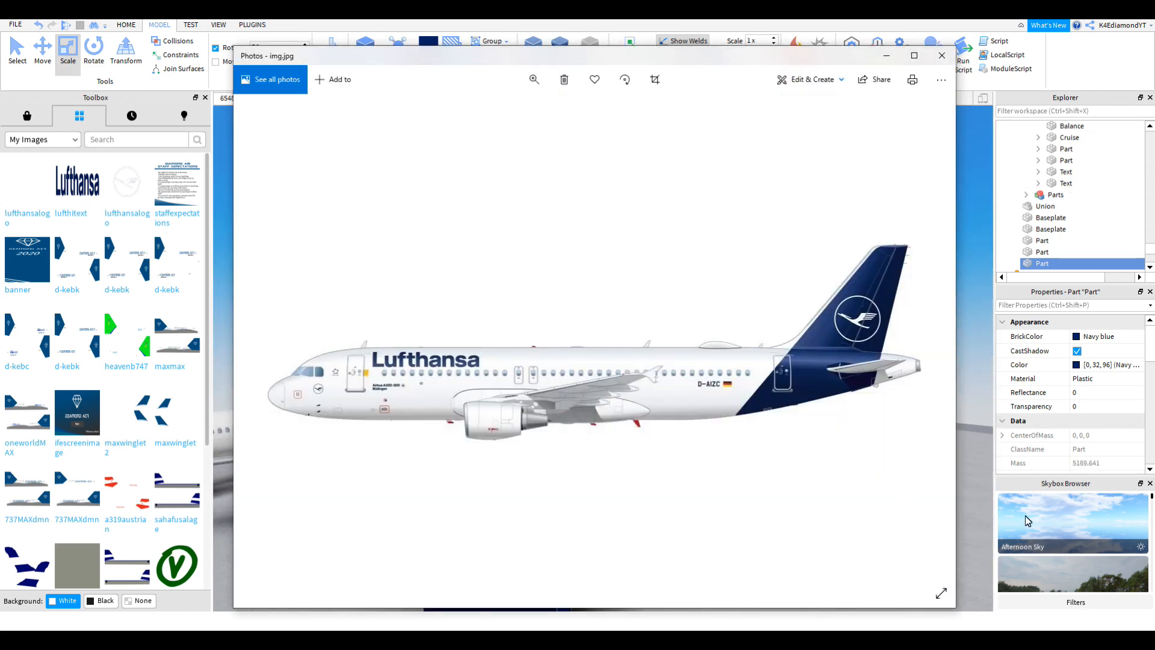
key("alt+Tab")
right_click_drag(685, 441, 686, 442)
right_click_drag(748, 386, 732, 337)
Step: Add a third navy copy and adjust the rear and front blocks' widths and heights
key("ctrl+d")
left_click_drag(522, 224, 526, 277)
left_click_drag(595, 358, 673, 364)
right_click_drag(673, 364, 670, 362)
right_click_drag(582, 307, 581, 289)
left_click(582, 290)
left_click_drag(655, 330, 745, 364)
left_click(791, 417)
left_click_drag(754, 281, 757, 322)
right_click_drag(757, 323, 753, 335)
scroll(757, 328, "down", 3)
Step: Select the three navy blocks and make them negative parts with Negate
key("ctrl+1")
left_click(731, 369, "ctrl")
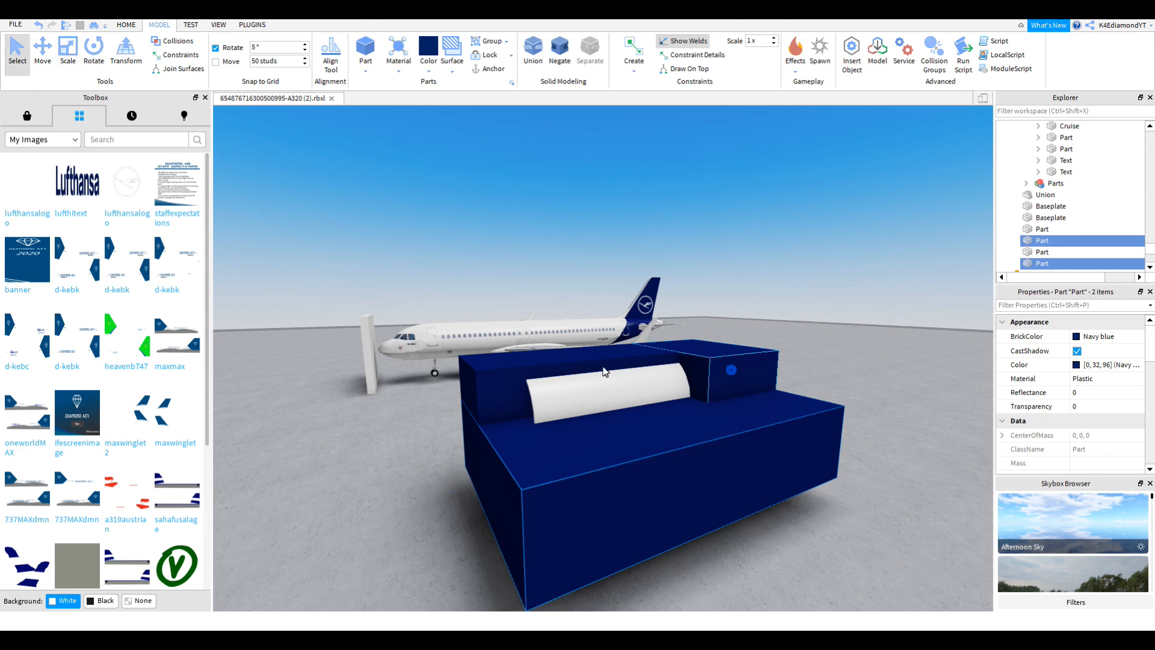
key("ctrl+2")
key("ctrl+1")
left_click(487, 379, "ctrl")
left_click(564, 47)
left_click(565, 47)
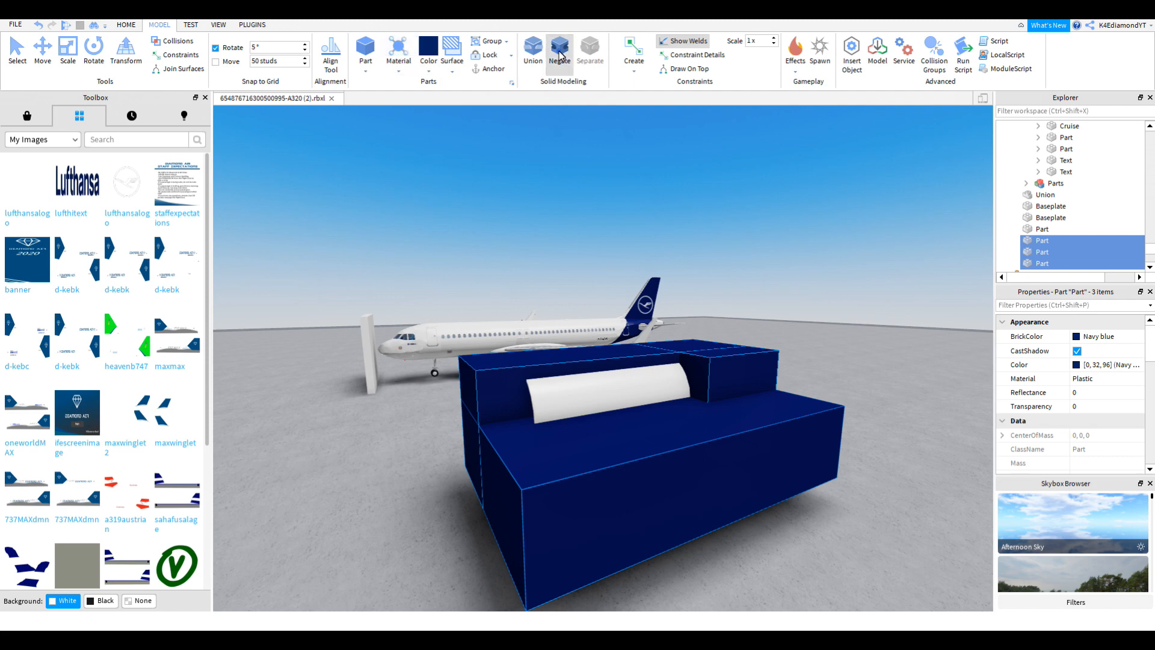
left_click(559, 54)
scroll(739, 259, "up", 3)
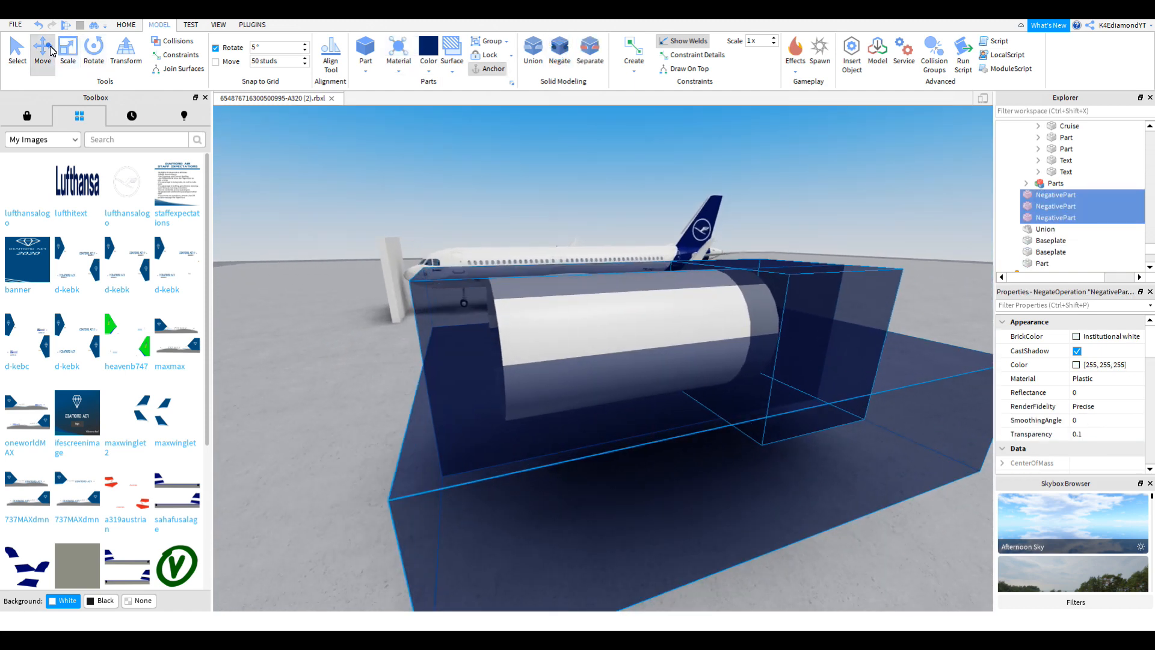
Step: Add the white cylinder to the selection and subtract the navy cutters with Union
left_click(50, 47)
right_click_drag(660, 374, 646, 295)
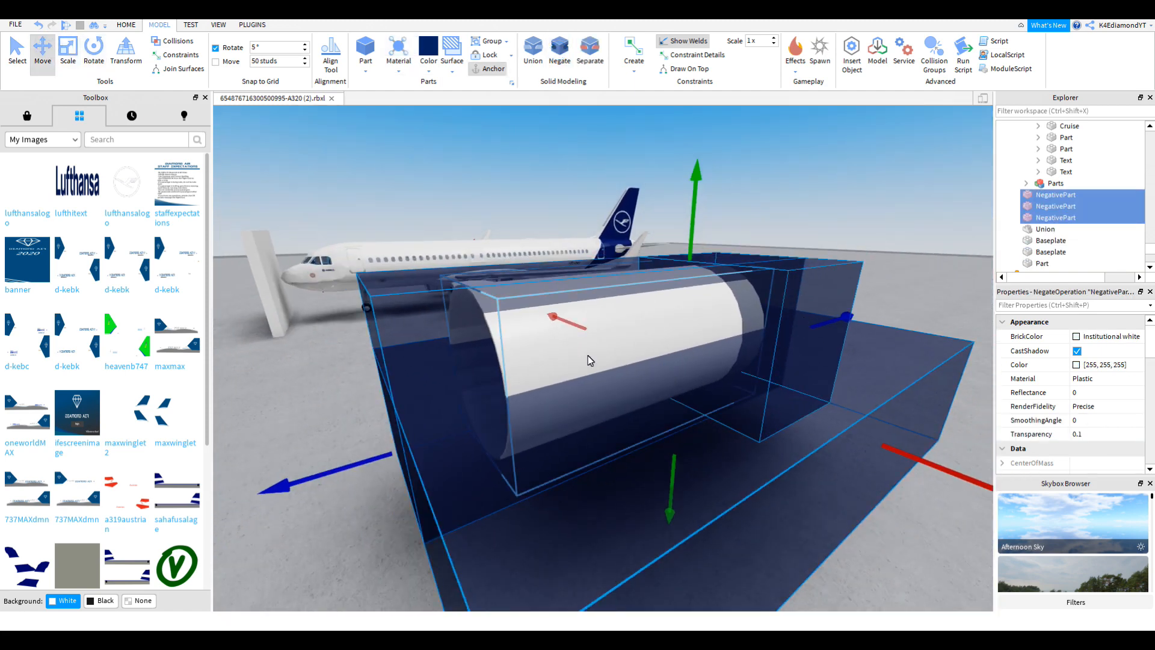
key("ctrl+1")
left_click(519, 326, "ctrl")
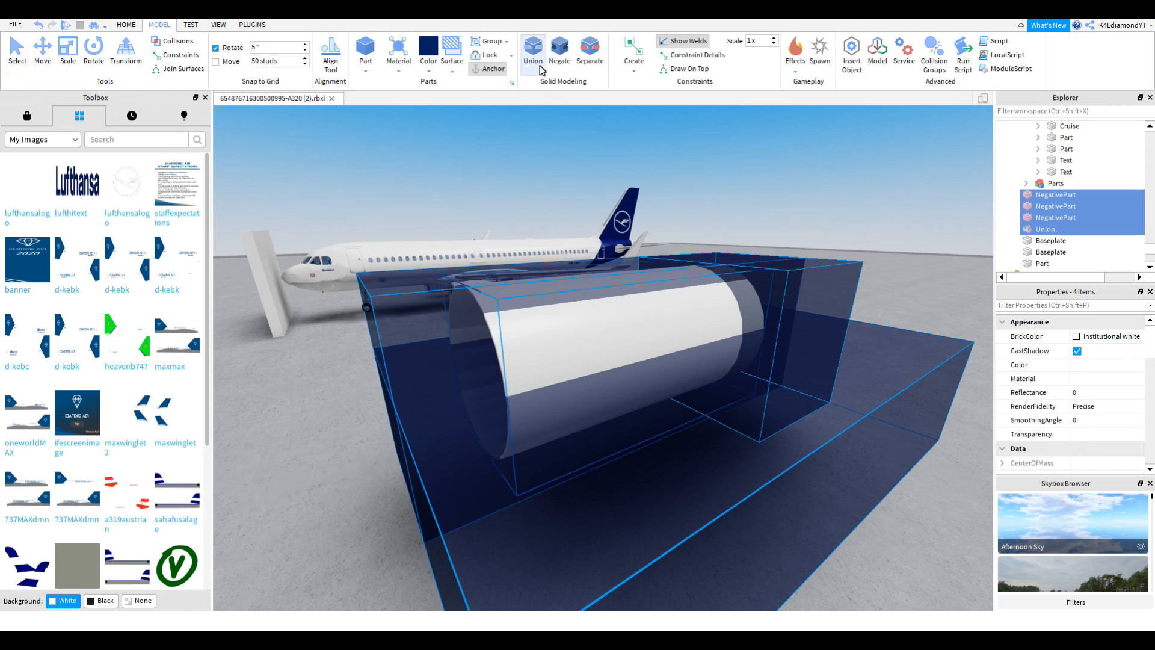
left_click(534, 55)
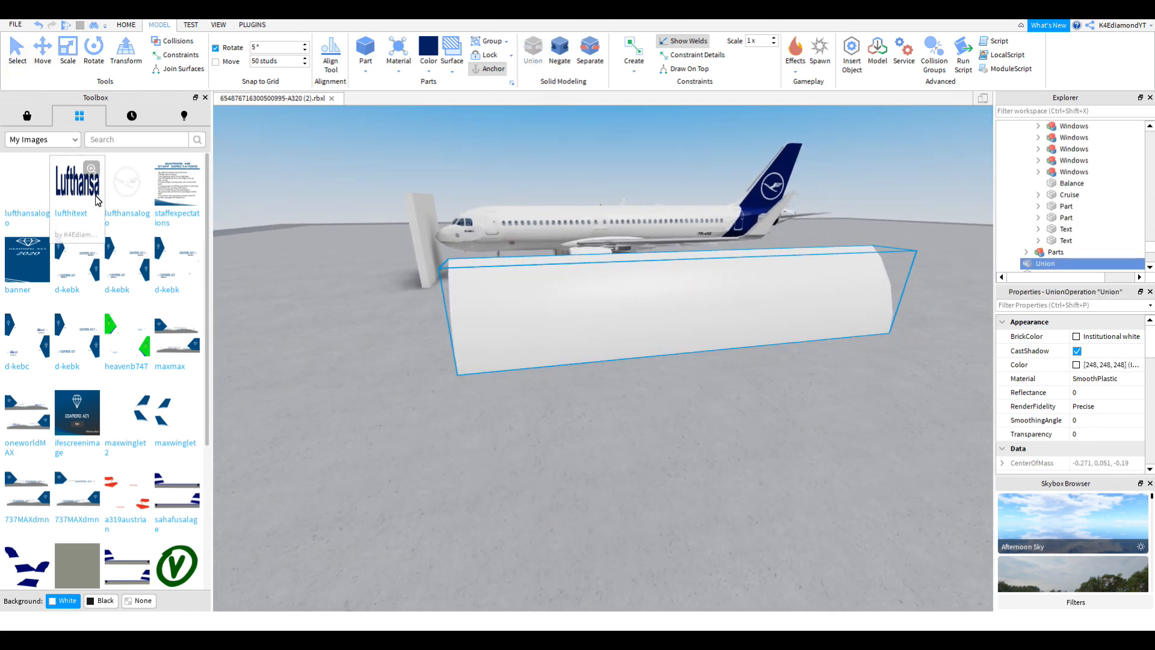
Step: Apply the lufthitext decal to the curved panel and set its Face to Left
left_click(593, 294)
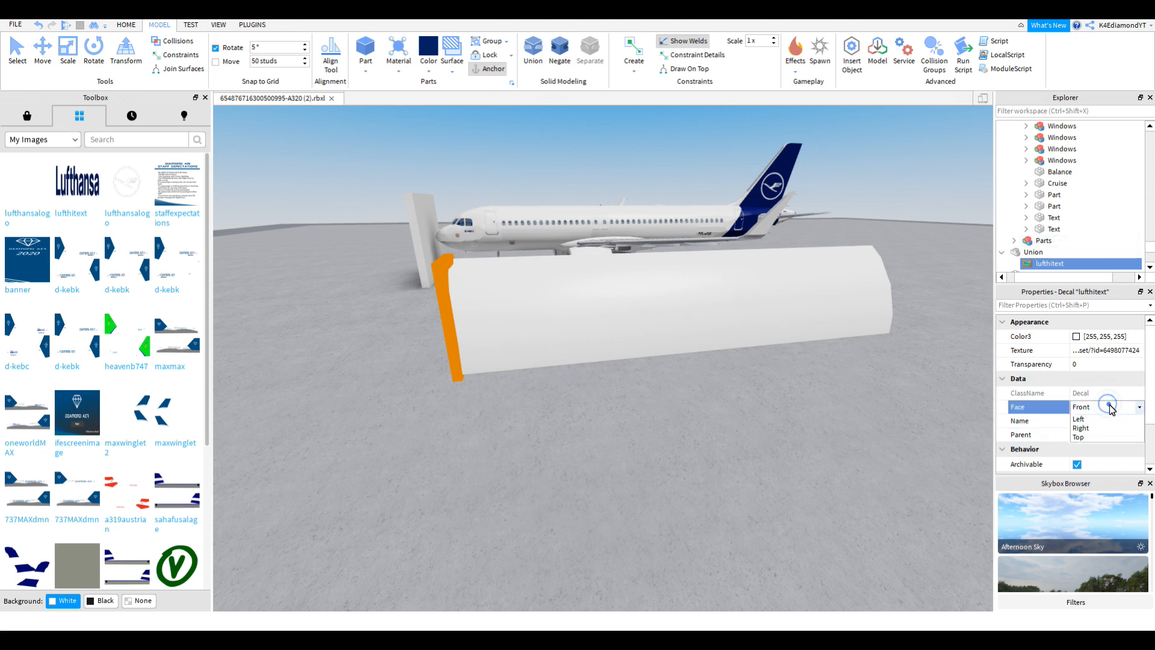
left_click(1080, 445)
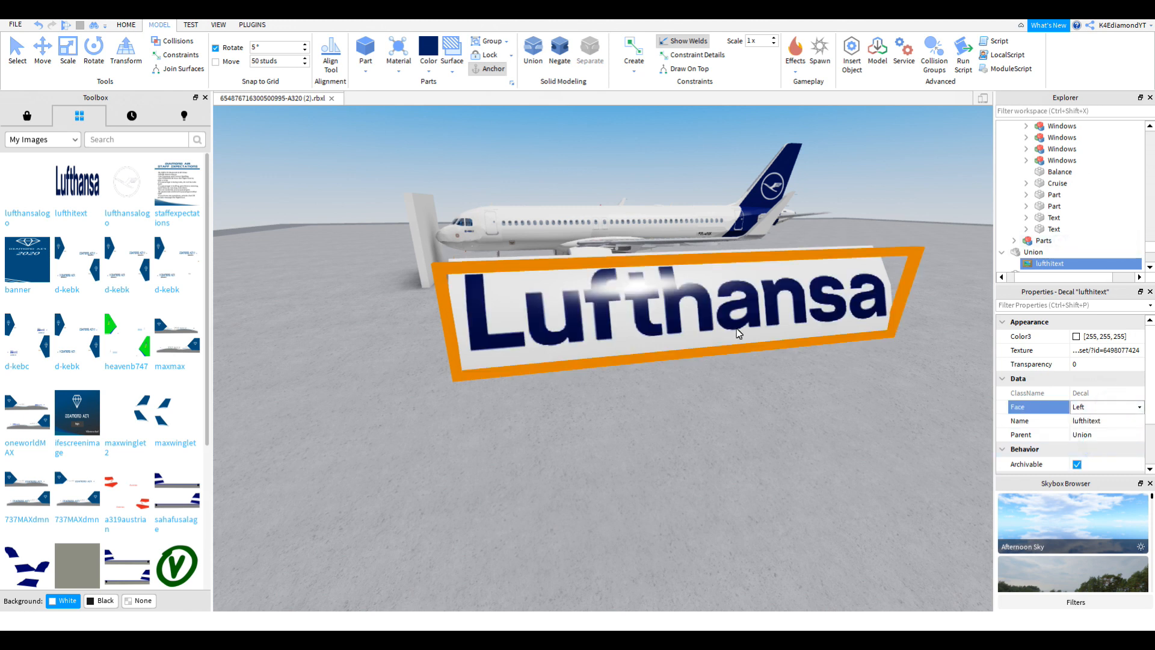
left_click(687, 464)
Step: Move the curved panel into the plane's forward fuselage side
right_click_drag(682, 331, 601, 319)
left_click(603, 325)
left_click_drag(683, 344, 489, 270)
key("a")
key("a")
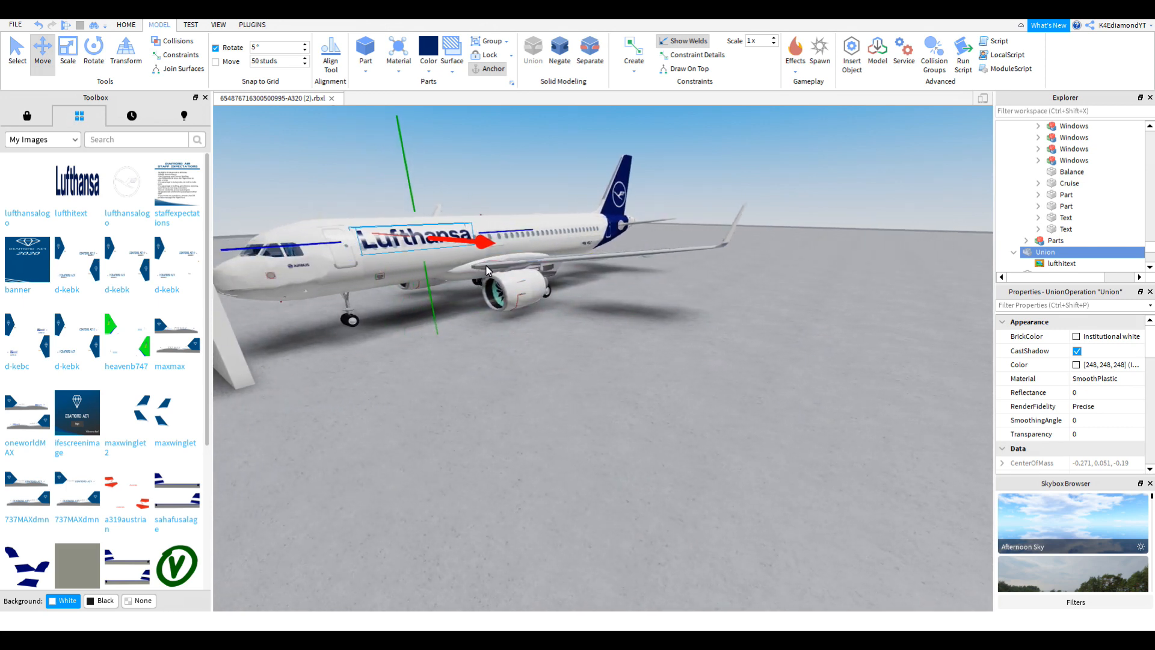
Step: Shorten the Lufthansa titles union from one end with the Scale tool
key("f")
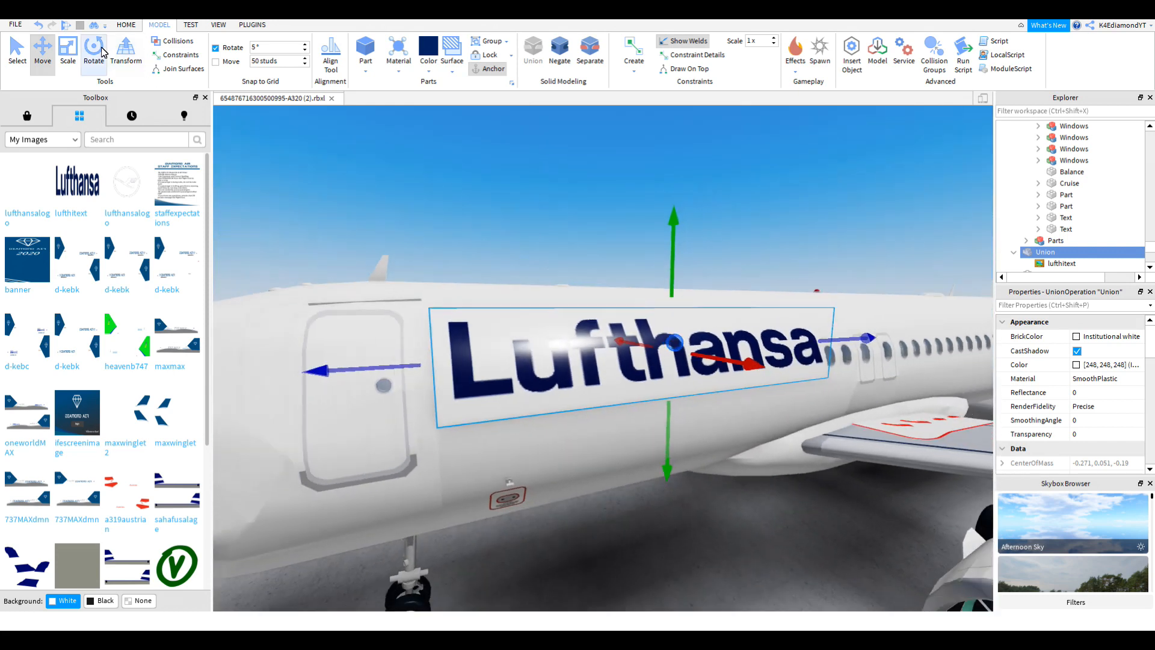
key("ctrl+3")
left_click_drag(410, 354, 496, 348)
right_click_drag(495, 349, 495, 348)
key("f")
Step: Raise, slide and slightly tilt the titles to follow the fuselage
left_click(51, 59)
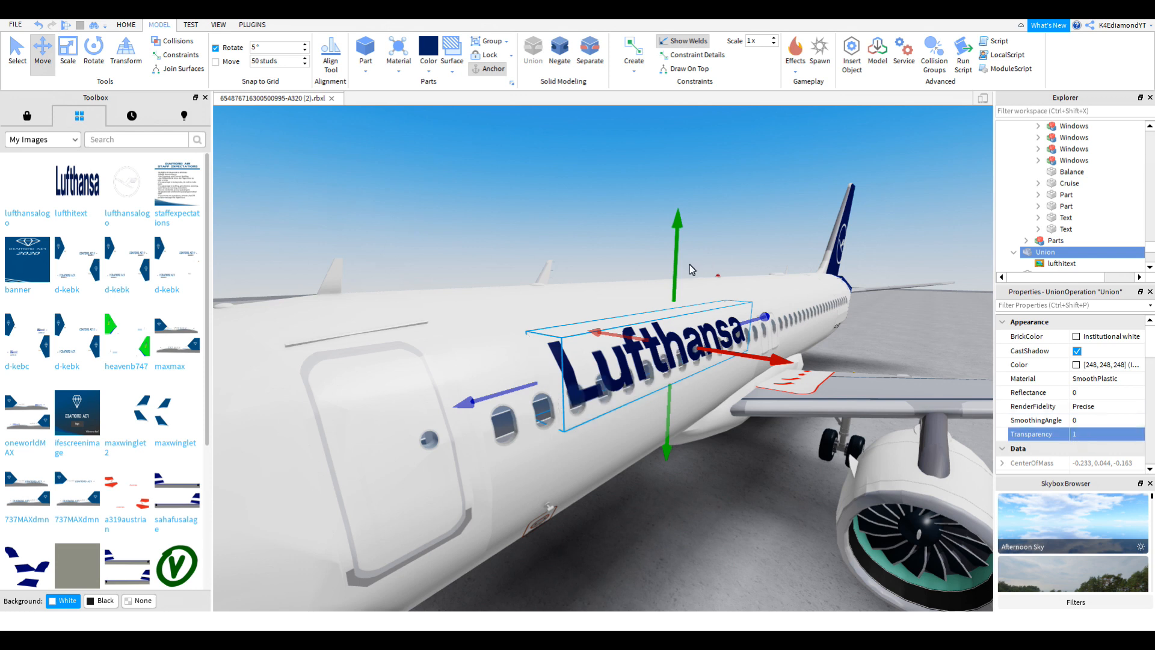
left_click_drag(670, 263, 671, 262)
mouse_move(745, 344)
left_mouse_down()
mouse_move(734, 343)
mouse_move(745, 321)
left_mouse_up()
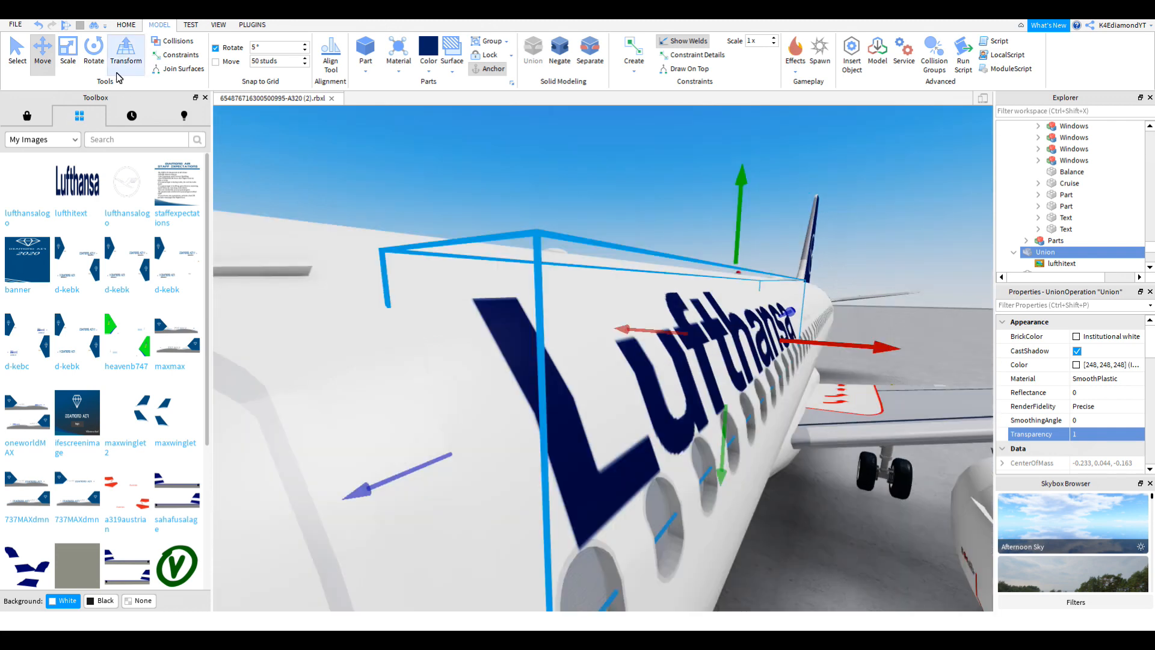
left_click(96, 60)
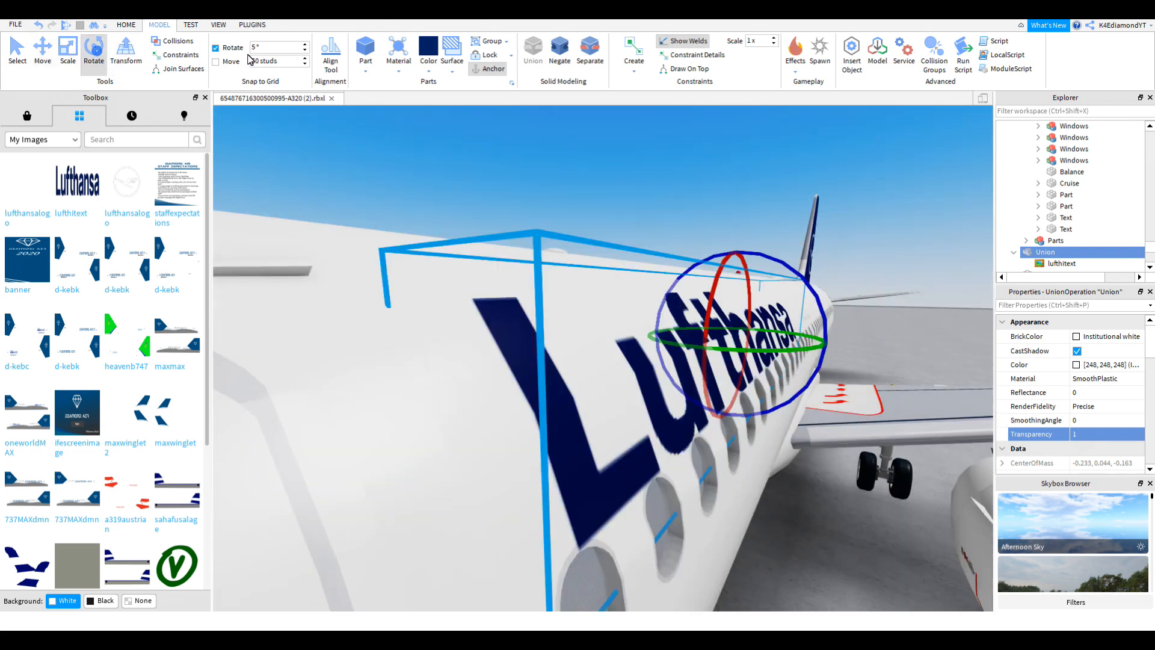
left_click_drag(808, 282, 796, 282)
left_click(43, 55)
left_click_drag(839, 340, 828, 342)
right_click_drag(829, 342, 828, 343)
Step: Fine-tune the titles' position and rotation until the full Lufthansa lettering shows
key("s")
key("w")
right_click_drag(609, 335, 614, 334)
left_click_drag(624, 294, 626, 293)
left_click_drag(729, 364, 721, 369)
left_click(86, 67)
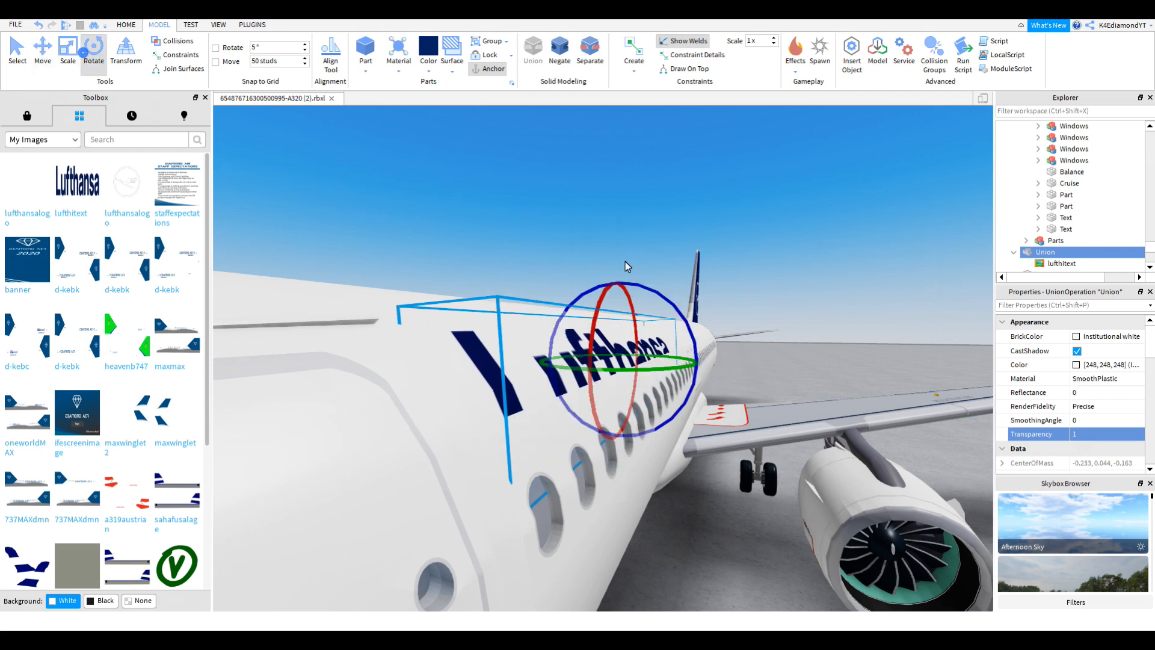
left_click_drag(670, 297, 663, 296)
Step: Inspect the titles along the window line from several close viewpoints
key("d")
right_click_drag(663, 296, 664, 298)
key("s")
key("w")
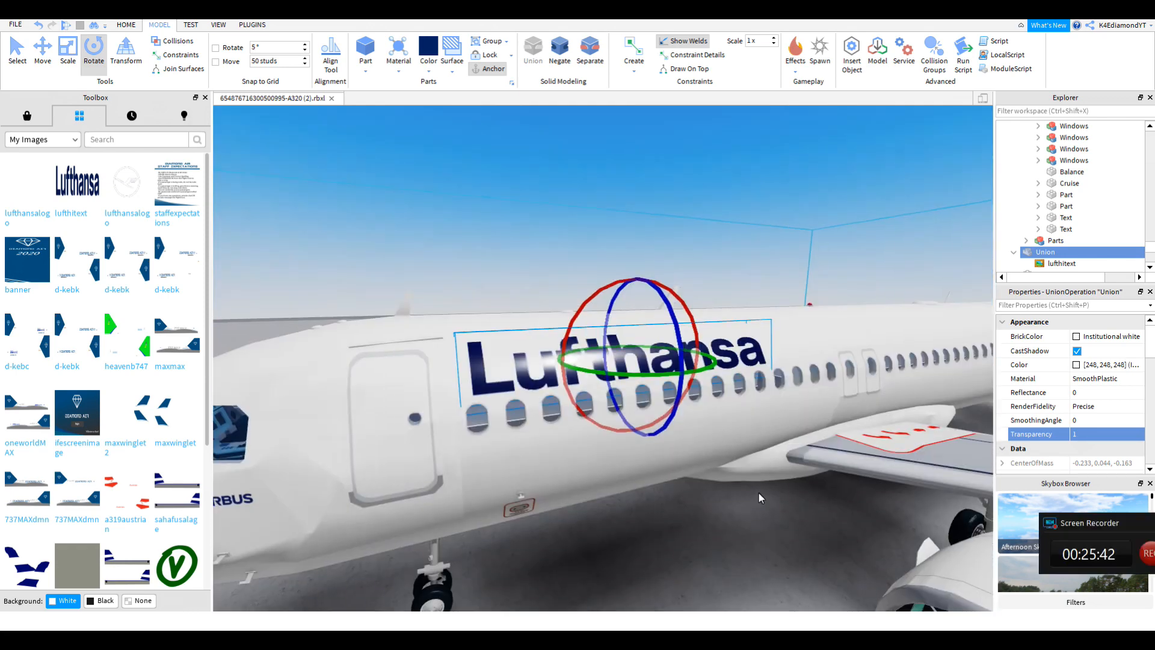
right_click_drag(629, 363, 629, 366)
key("w")
key("s")
key("w")
right_click_drag(423, 328, 500, 342)
key("w")
scroll(423, 330, "down", 4)
scroll(423, 330, "up", 3)
left_click(41, 52)
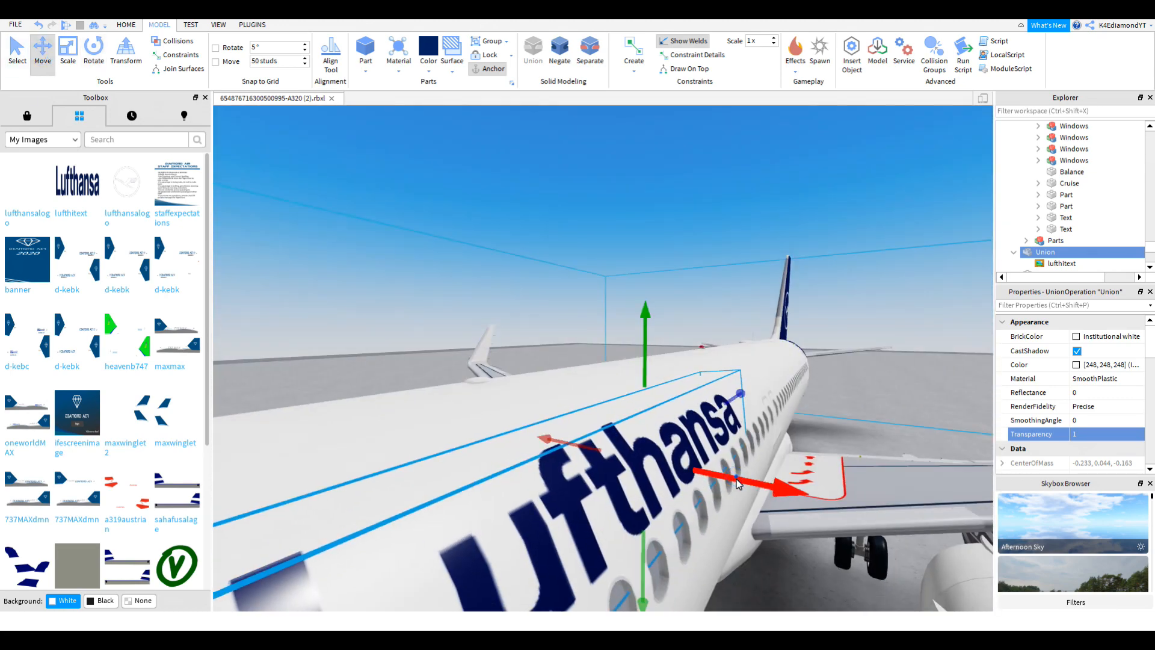
Step: Duplicate the Lufthansa titles and flip the copy with Ctrl+R for the other side
scroll(736, 477, "up", 3)
key("ctrl+r")
key("ctrl+r")
key("ctrl+z")
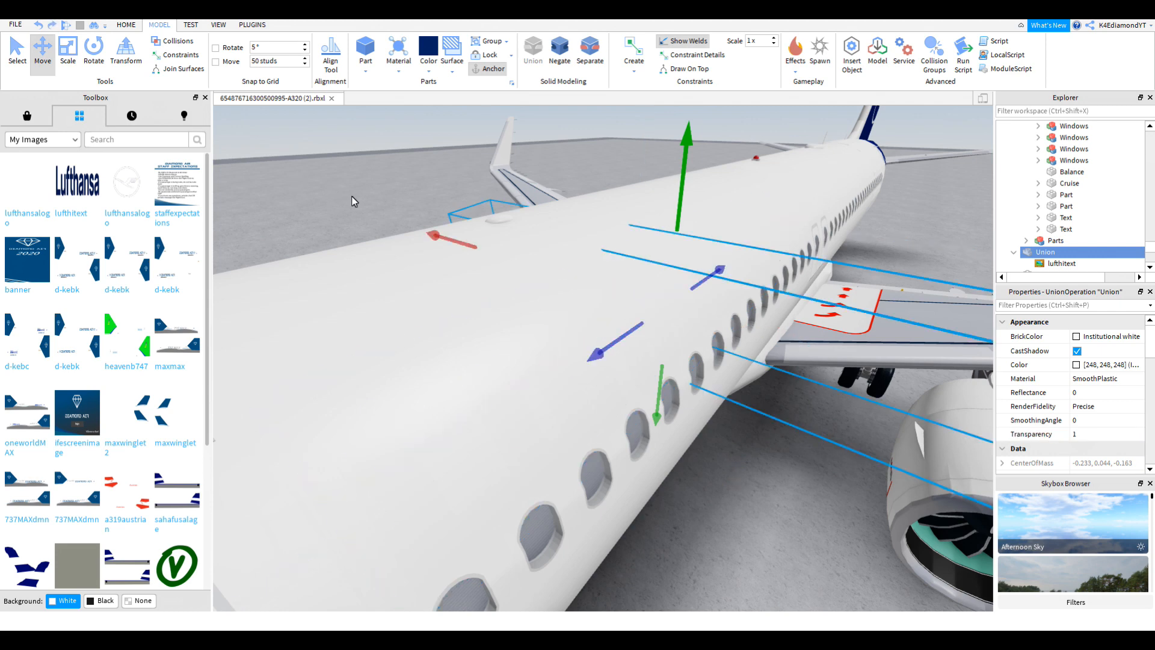
key("ctrl+z")
key("ctrl+d")
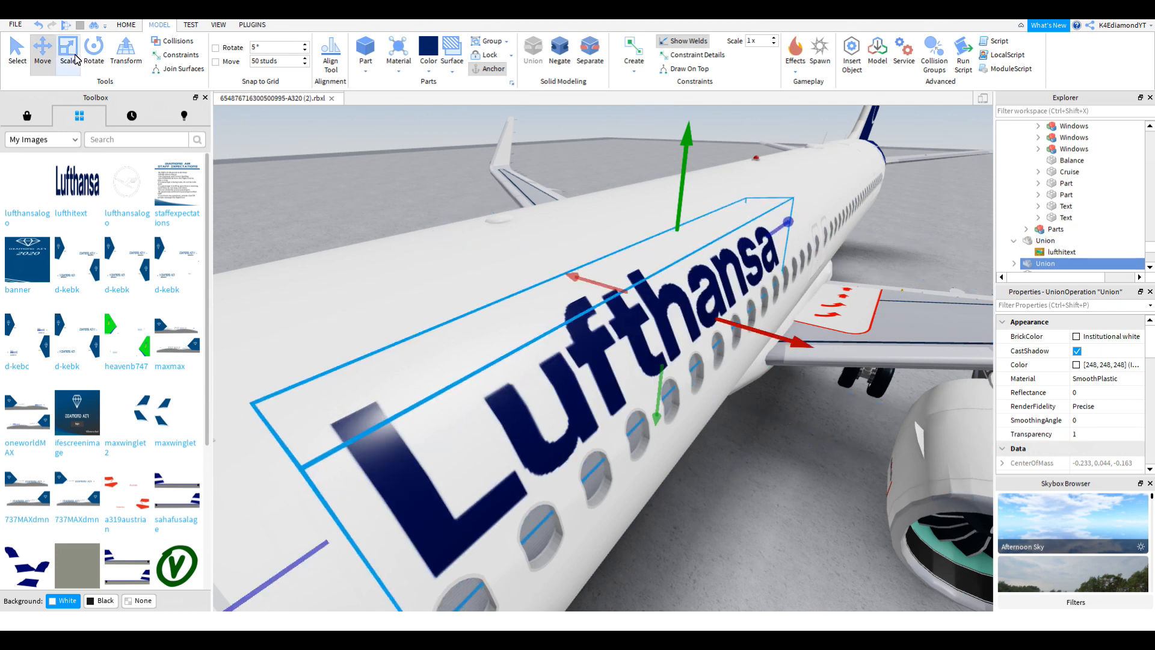
key("ctrl+r")
key("ctrl+r")
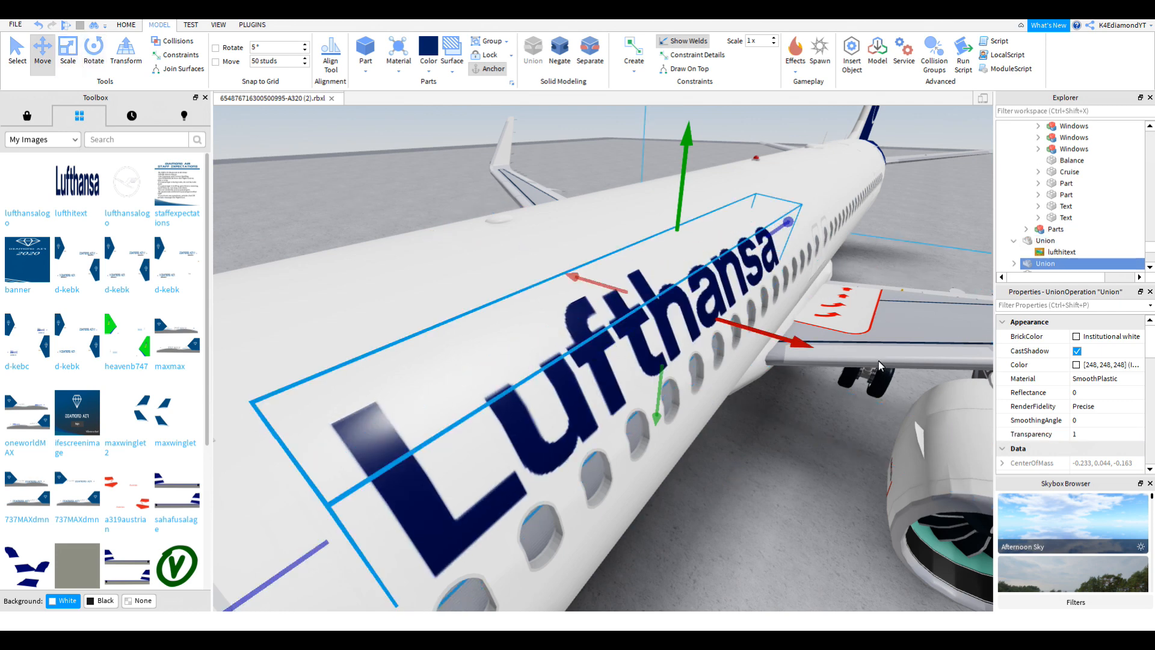
Step: Frame the mirrored copy on the far fuselage side and select both title pieces
right_click_drag(792, 353, 810, 343)
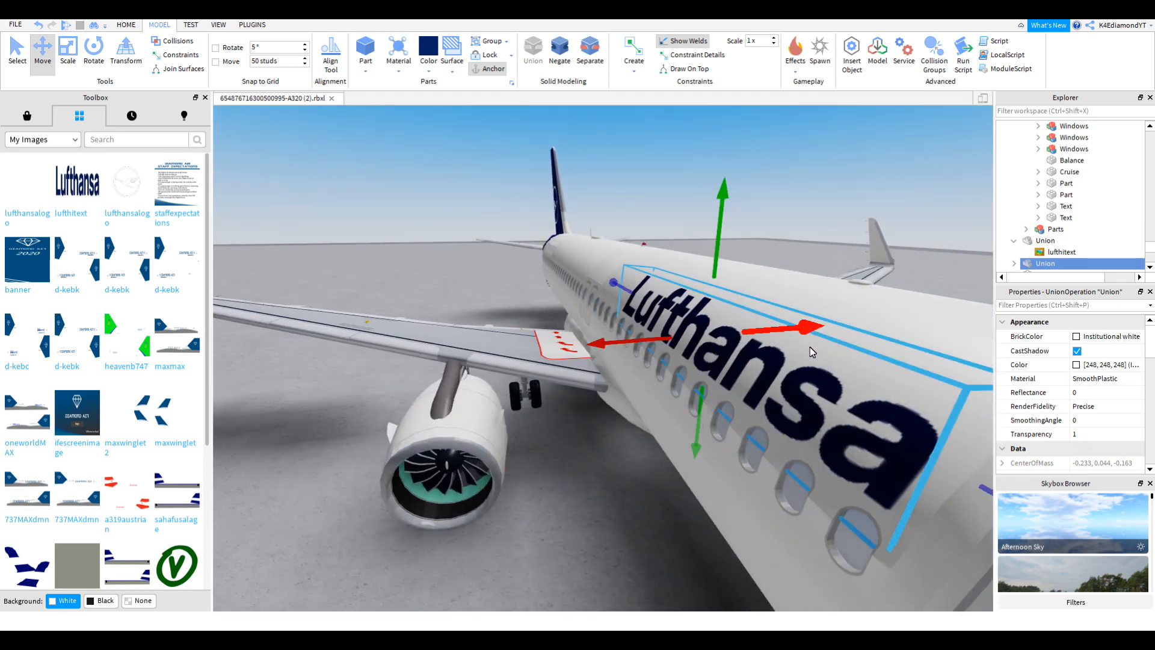
scroll(810, 346, "down", 3)
key("f")
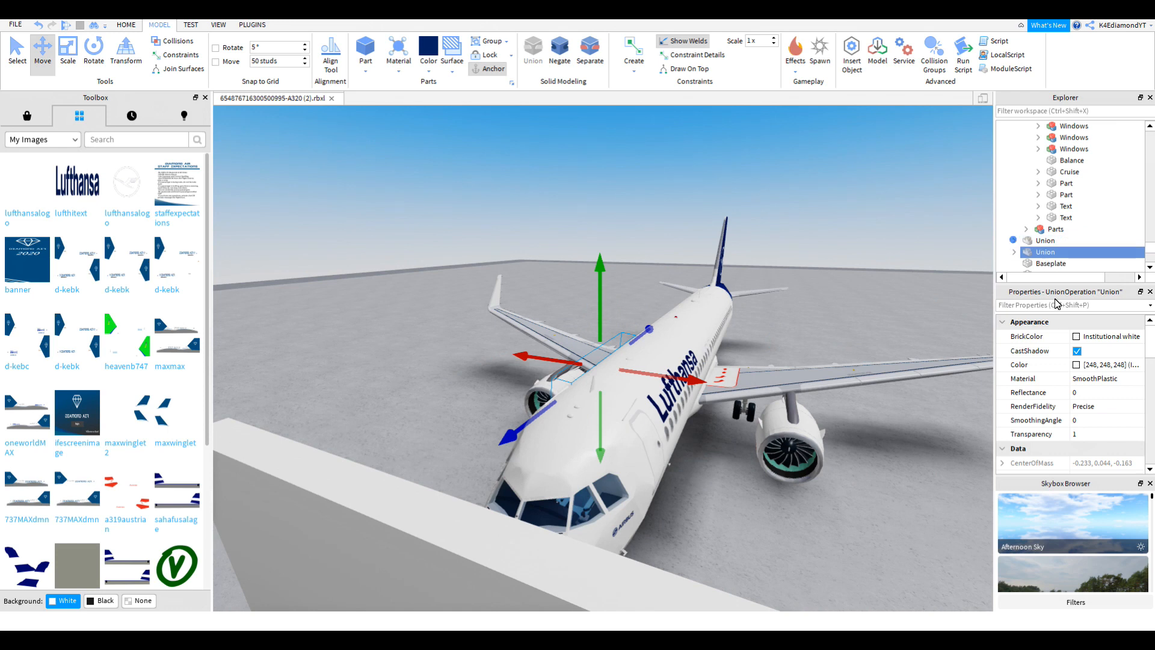
scroll(1100, 391, "down", 5)
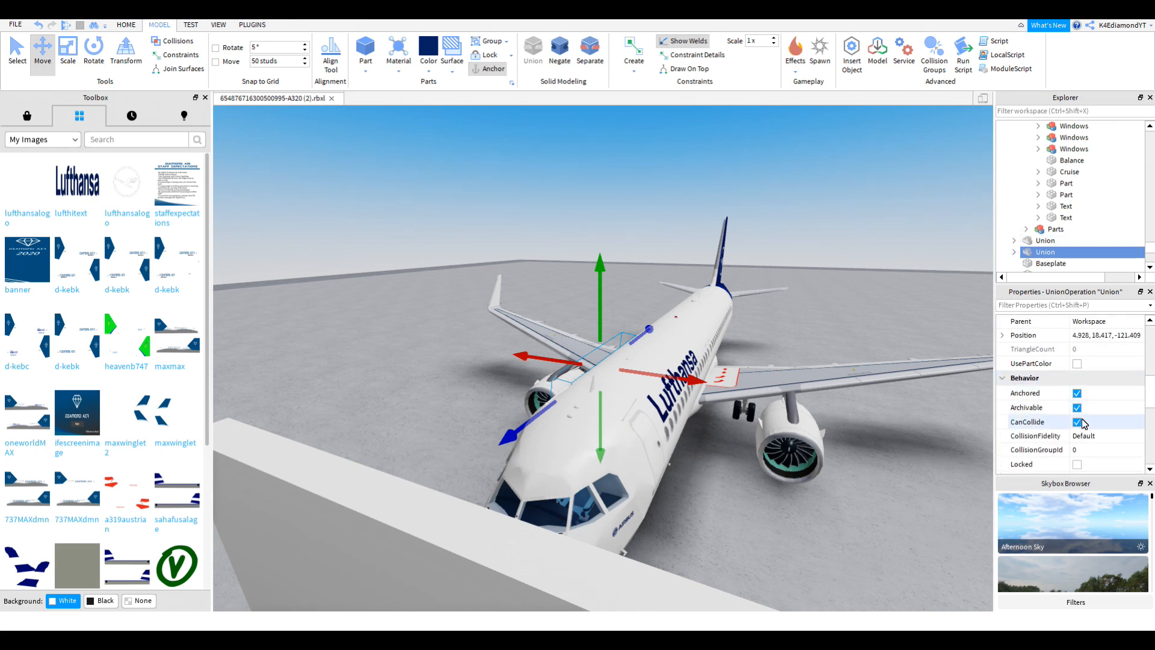
key("ctrl+1")
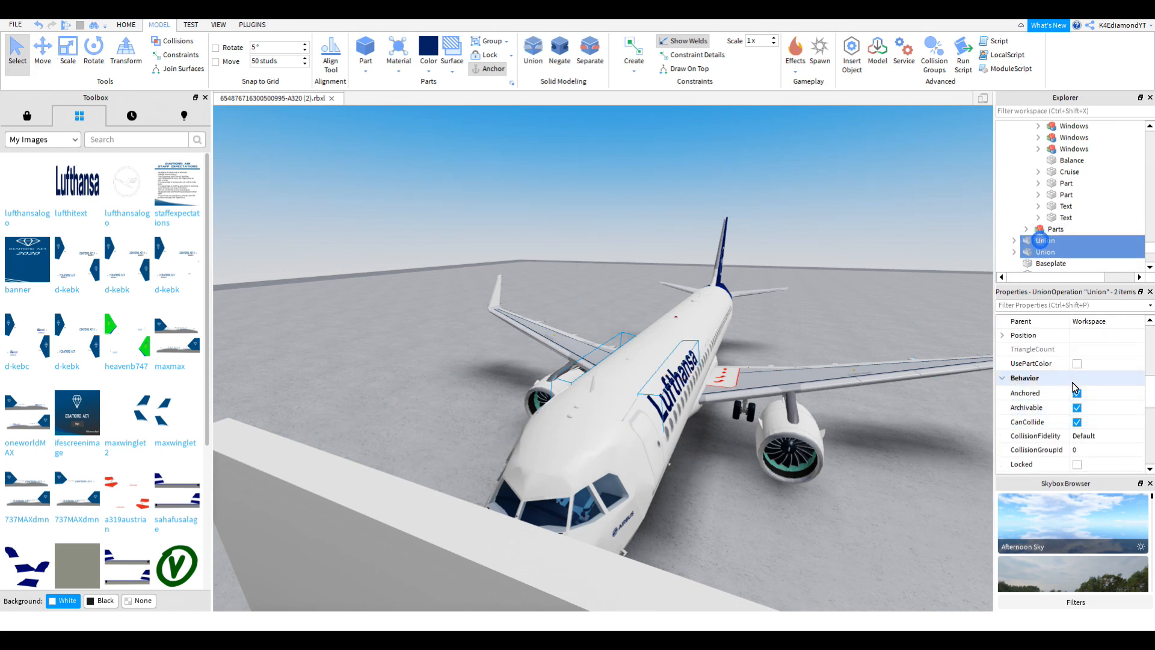
scroll(738, 357, "up", 5)
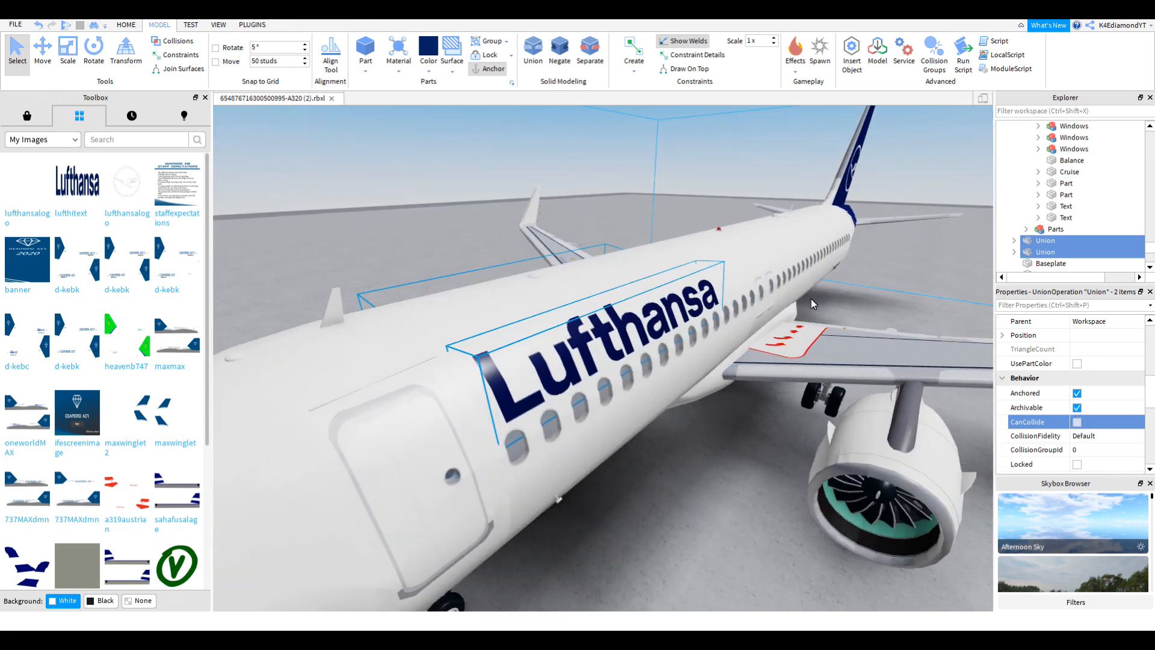
key("f")
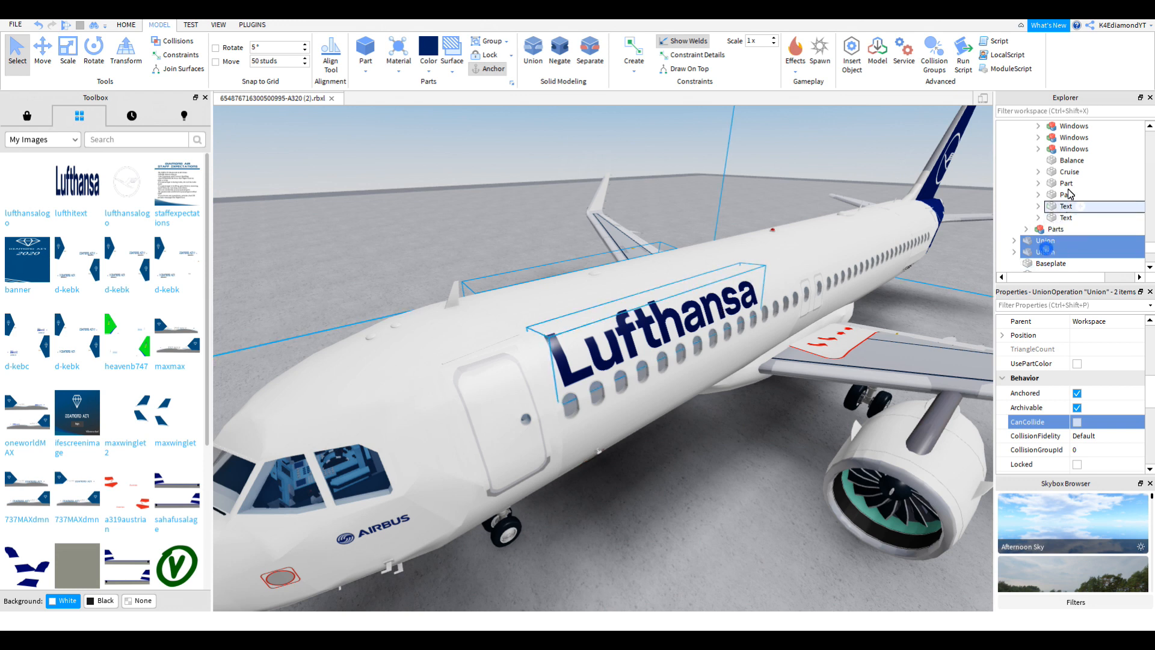
scroll(1069, 192, "up", 5)
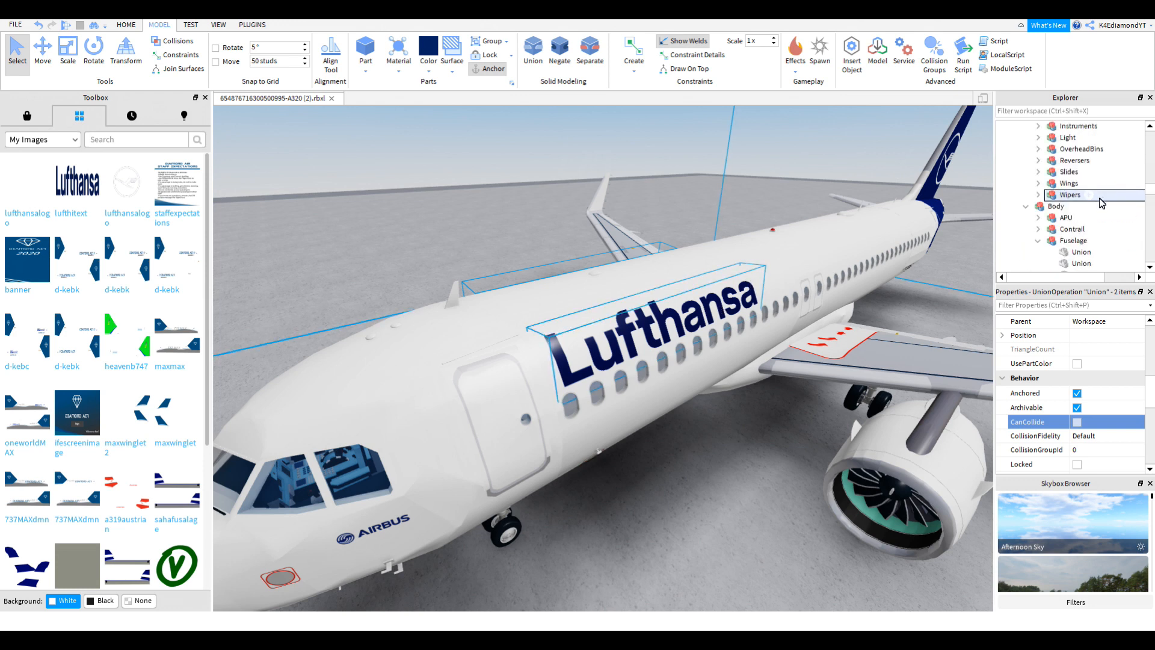
Step: Drag both title unions into the Body folder in Explorer
left_click_drag(1111, 215, 1111, 215)
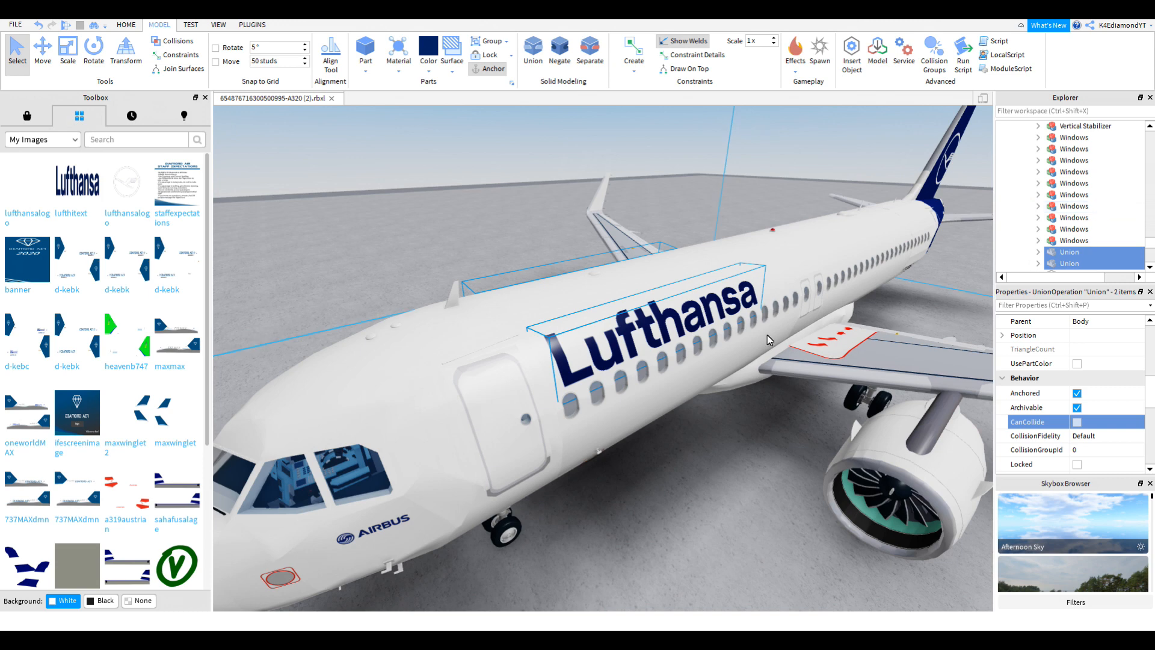
scroll(763, 334, "down", 10)
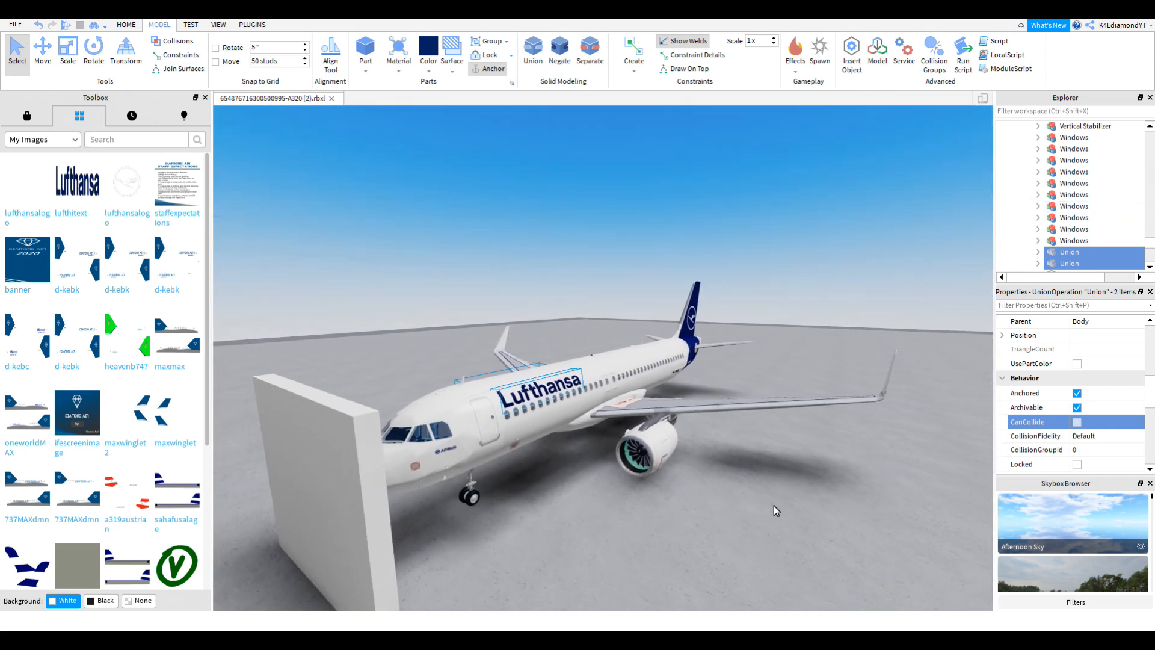
left_click(774, 505)
right_click_drag(774, 506, 755, 499)
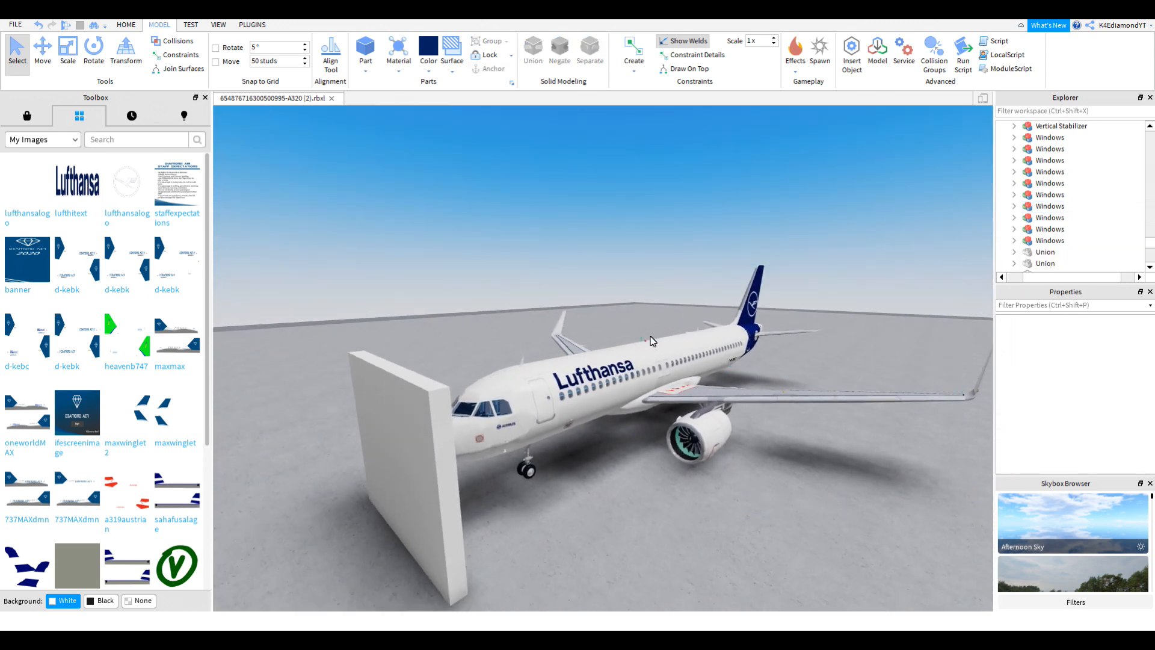
scroll(662, 355, "up", 10)
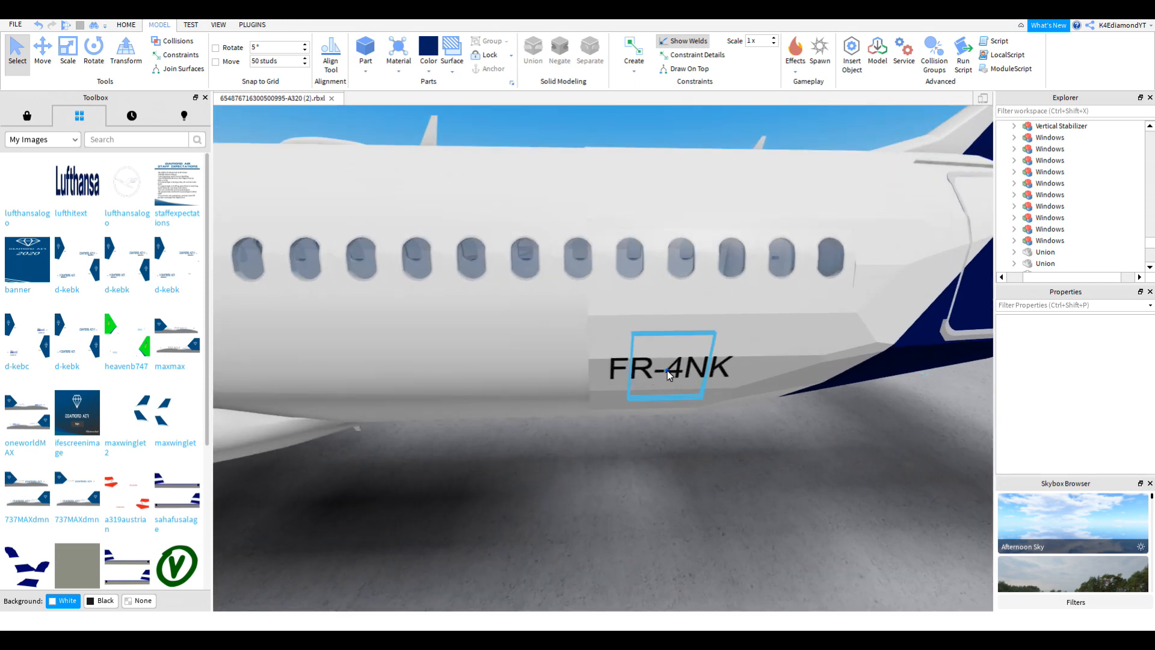
Step: Change the first registration TextLabel's Text from FR-4NK to D-AINL
left_click(666, 371)
scroll(666, 371, "up", 3)
scroll(1086, 198, "down", 1)
left_click(1040, 228)
scroll(1081, 217, "down", 3)
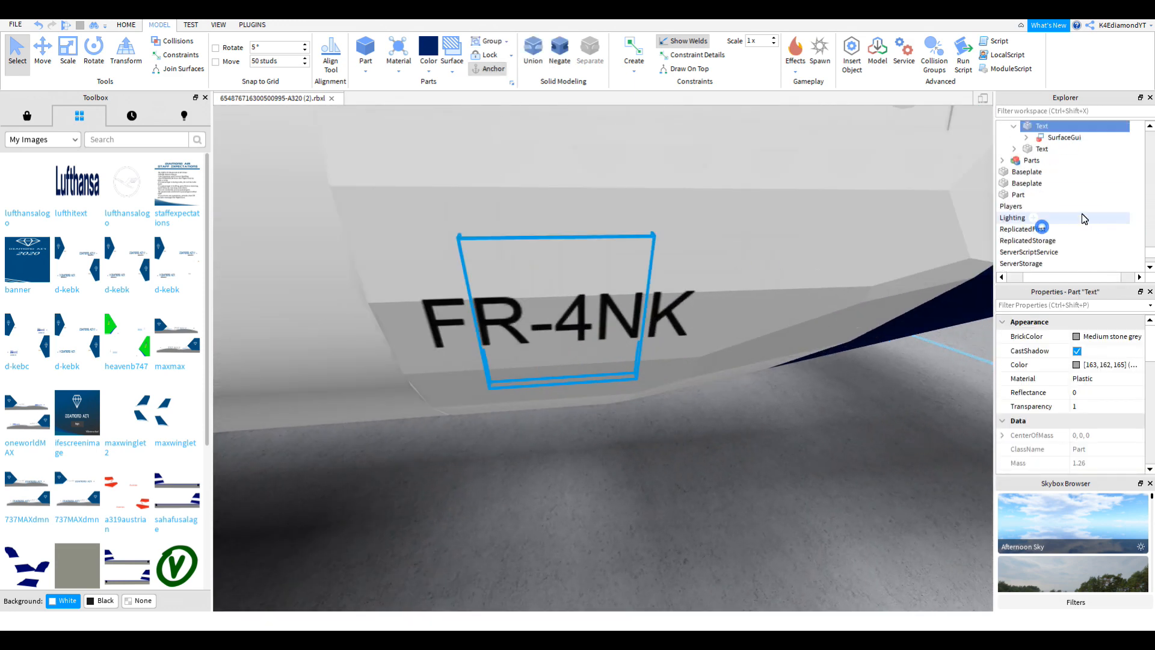
left_click(1054, 151)
scroll(1105, 415, "down", 10)
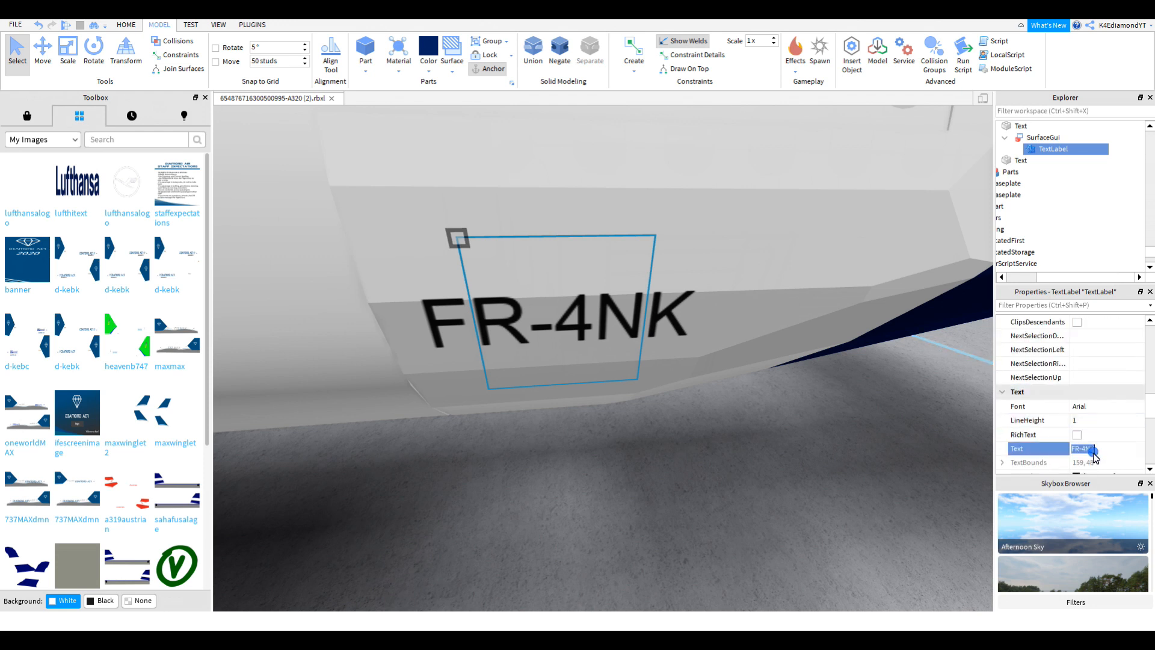
key("Return")
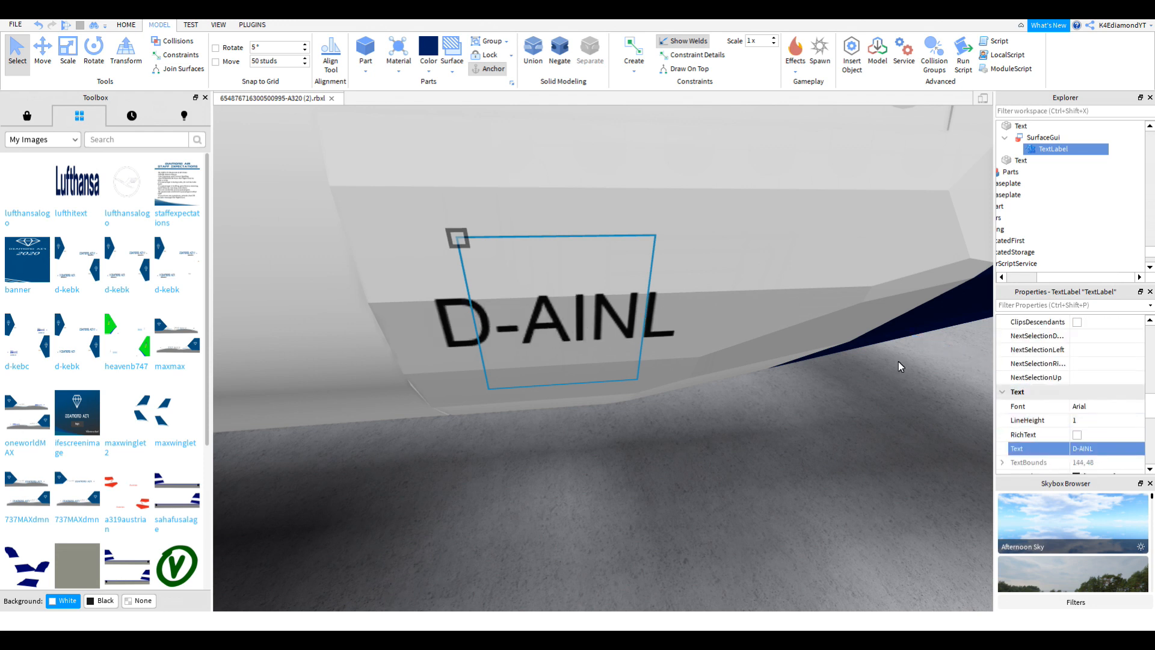
left_click(1089, 448)
Step: Select the other side's FR-4NK label and edit its Text to D-AINL
right_click_drag(715, 310, 714, 310)
left_click(673, 248)
left_click(1092, 325)
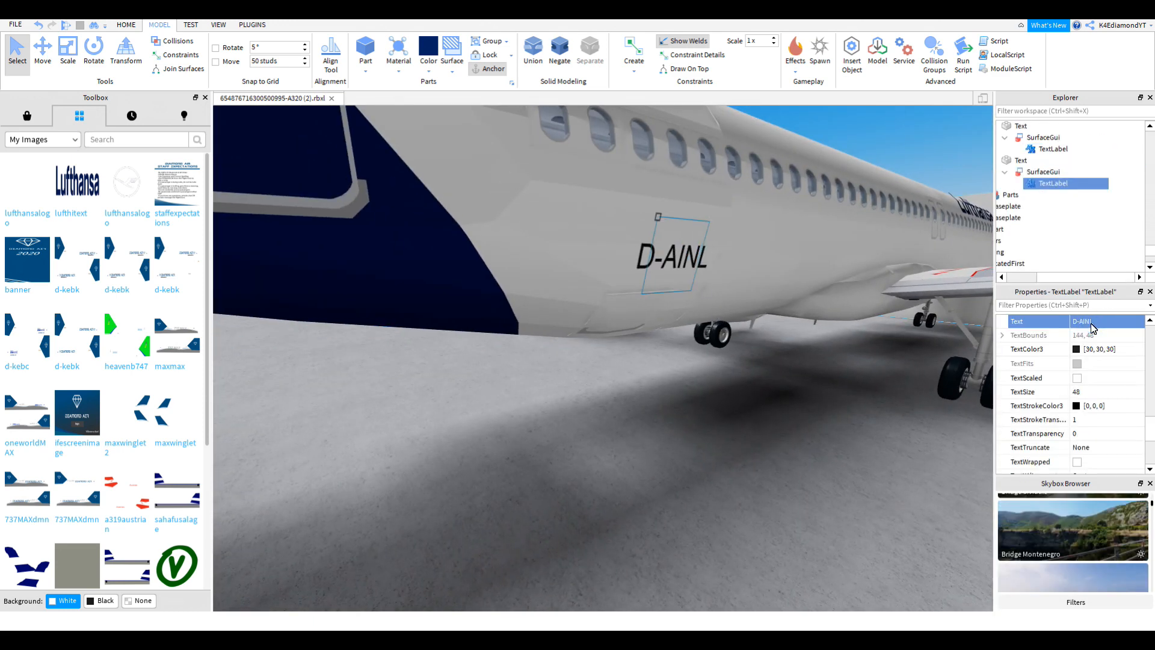
right_click_drag(563, 268, 563, 268)
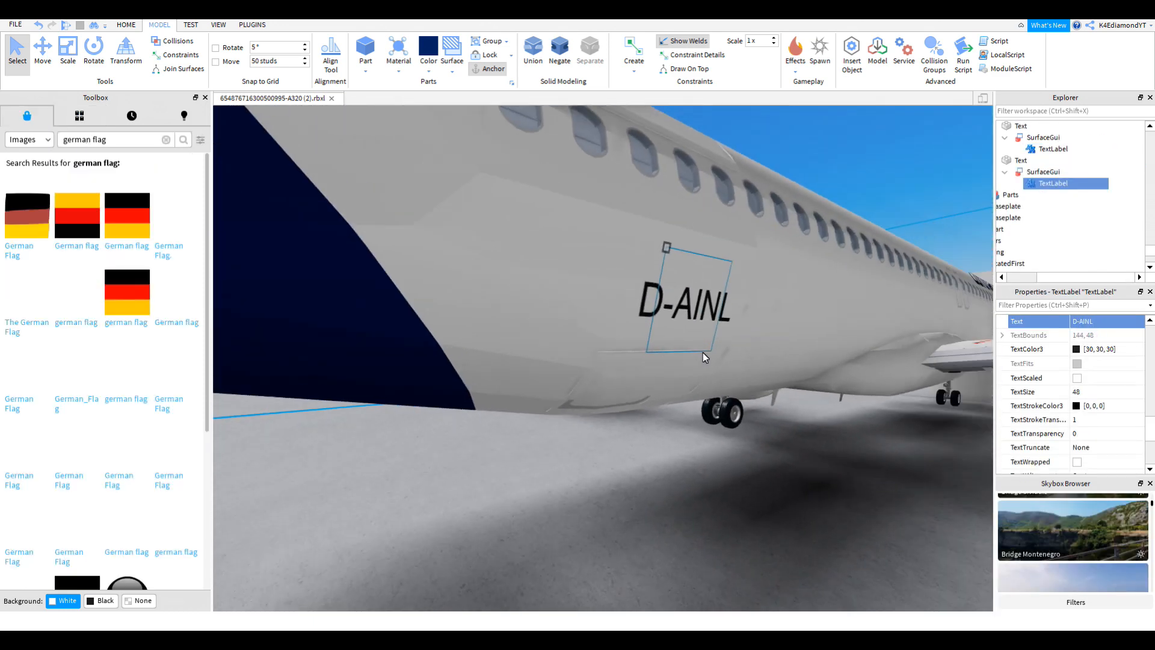
right_click_drag(703, 352, 703, 353)
Step: Duplicate the D-AINL Text part, shift the copy left and delete its SurfaceGui label
left_click(608, 327)
scroll(607, 327, "down", 3)
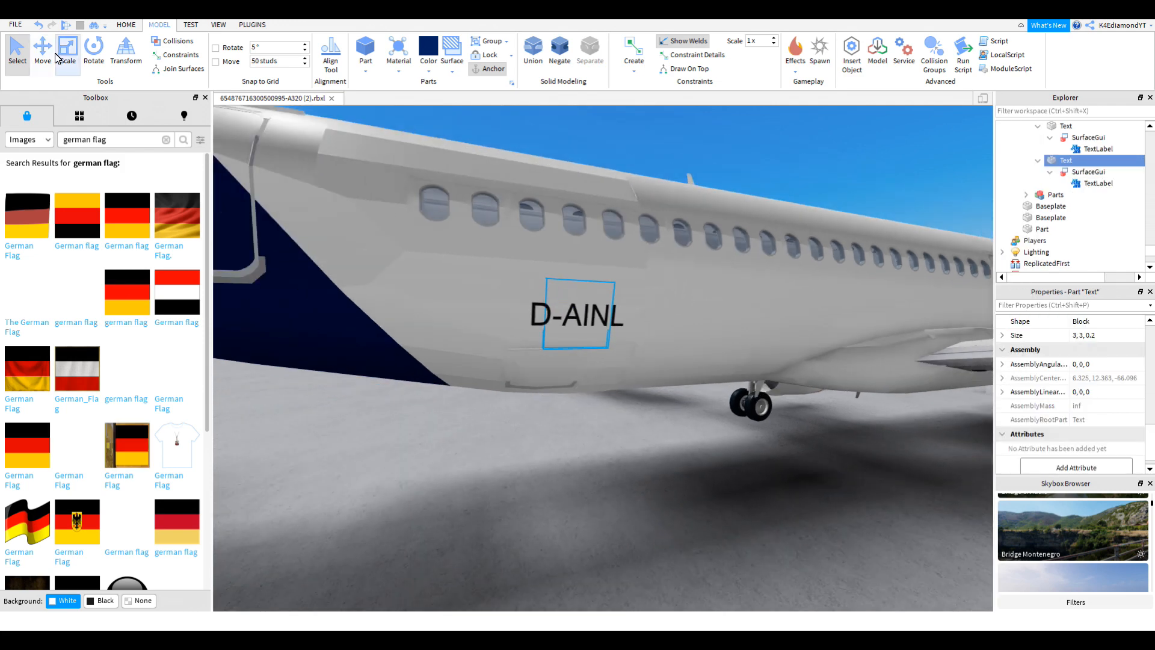
key("ctrl+2")
key("ctrl+d")
left_click_drag(609, 330, 568, 320)
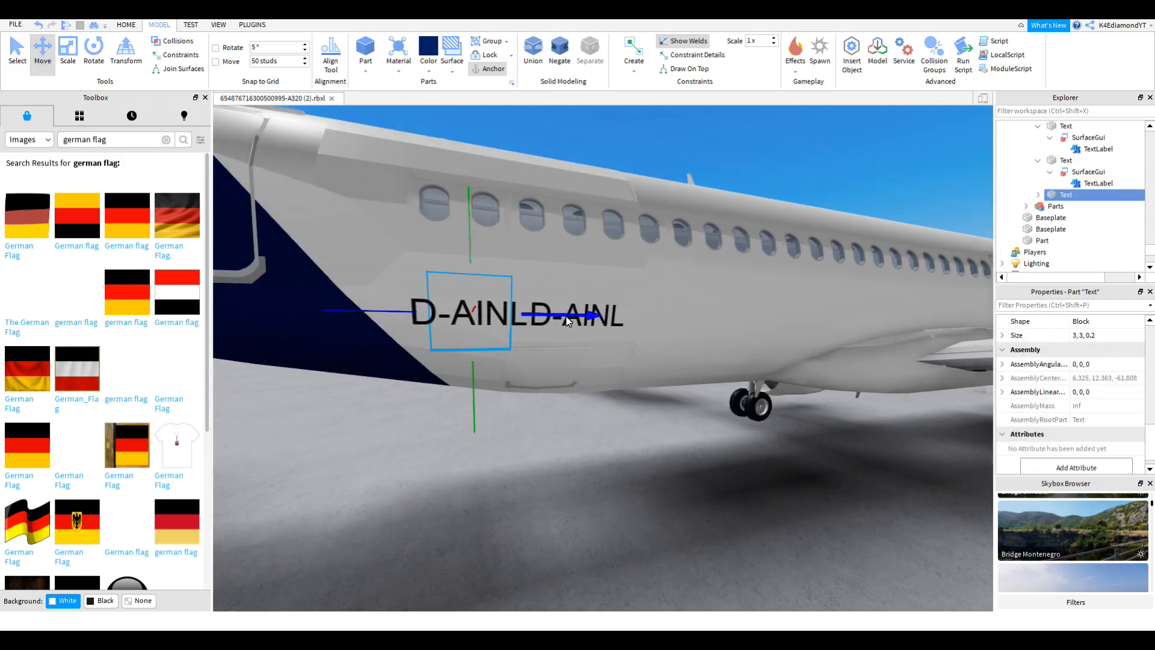
left_click(1039, 195)
left_click(1063, 207)
key("Delete")
Step: Apply the German flag decal to the copied part
right_click_drag(549, 311, 549, 311)
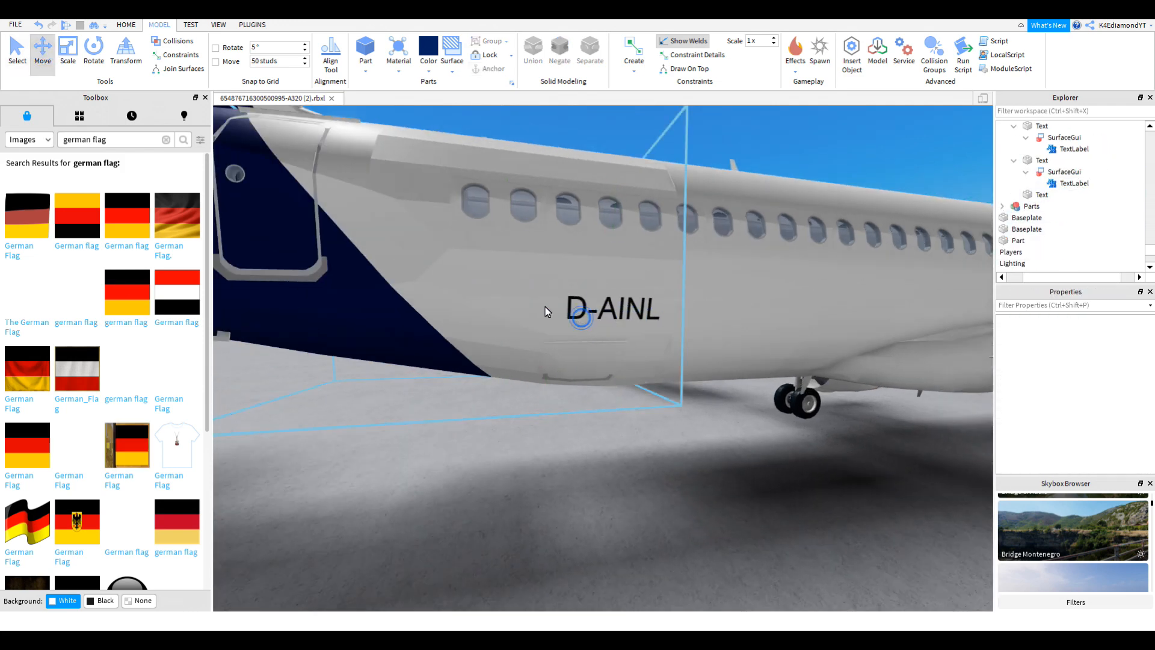
left_click(529, 310)
left_click(519, 313)
right_click_drag(587, 348, 587, 348)
scroll(587, 348, "up", 3)
Step: Scale the flag part down to a small flag size from its top, bottom and sides
left_click(619, 289)
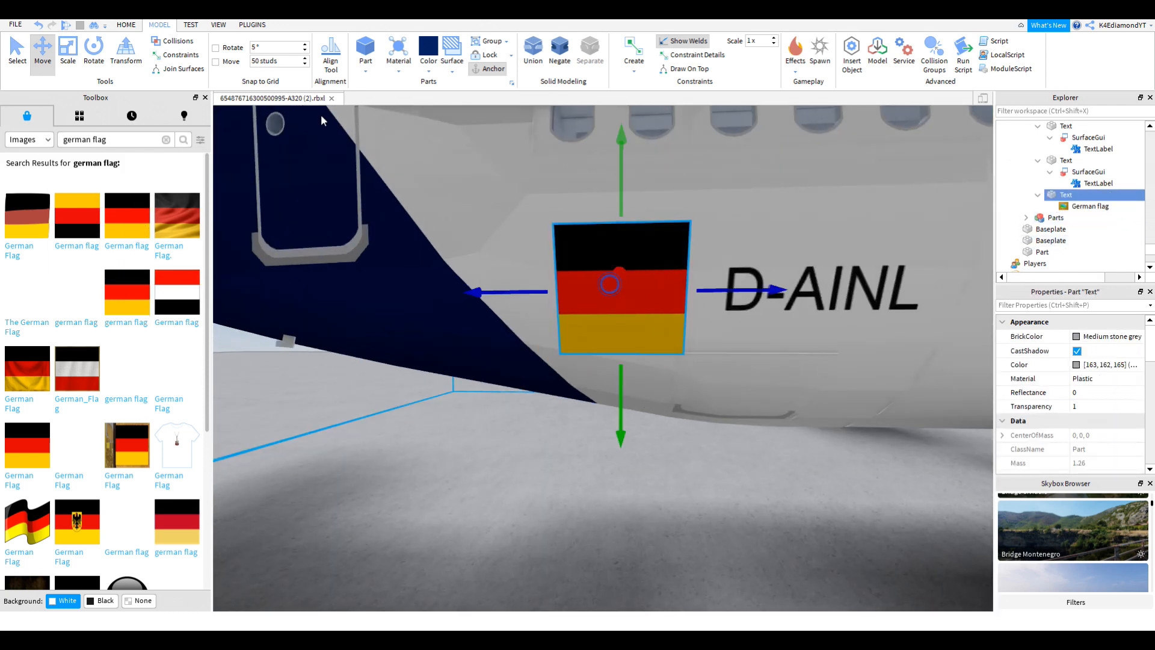
left_click(68, 53)
scroll(631, 180, "up", 2)
left_click_drag(632, 144, 631, 209)
left_click_drag(627, 380, 628, 361)
left_click_drag(516, 285, 535, 286)
left_click_drag(635, 352, 641, 332)
left_click_drag(531, 269, 563, 274)
right_click_drag(563, 283, 580, 283)
Step: Move the flag right up beside D-AINL and rotate it to align with the fuselage
left_click(43, 44)
left_click_drag(726, 301, 743, 304)
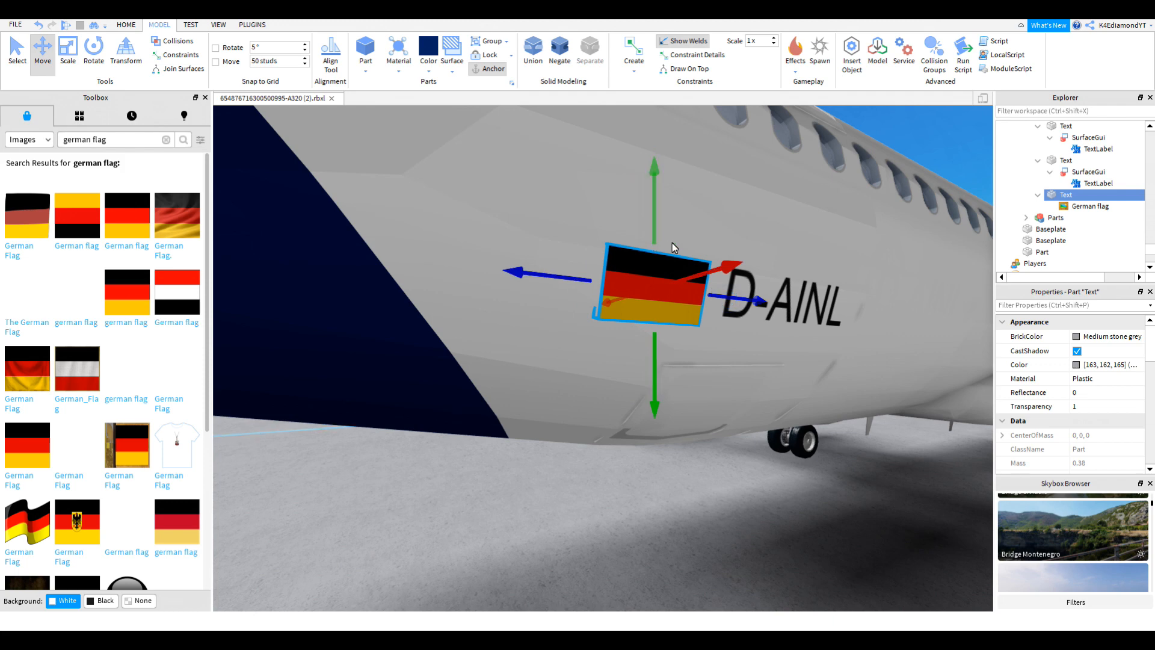
key("ctrl+4")
right_click_drag(680, 399, 680, 399)
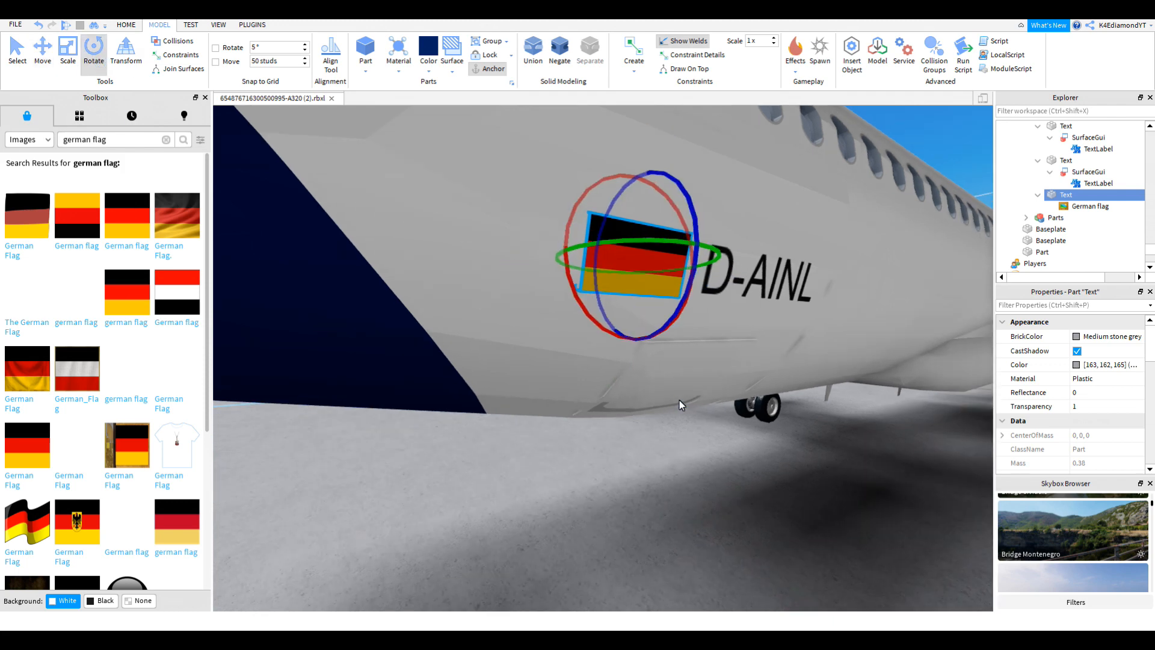
Step: Duplicate the flag and move the copy out sideways across the fuselage
key("ctrl+d")
key("ctrl+2")
right_click_drag(757, 294, 757, 294)
left_click_drag(756, 294, 706, 343)
right_click_drag(706, 345, 706, 344)
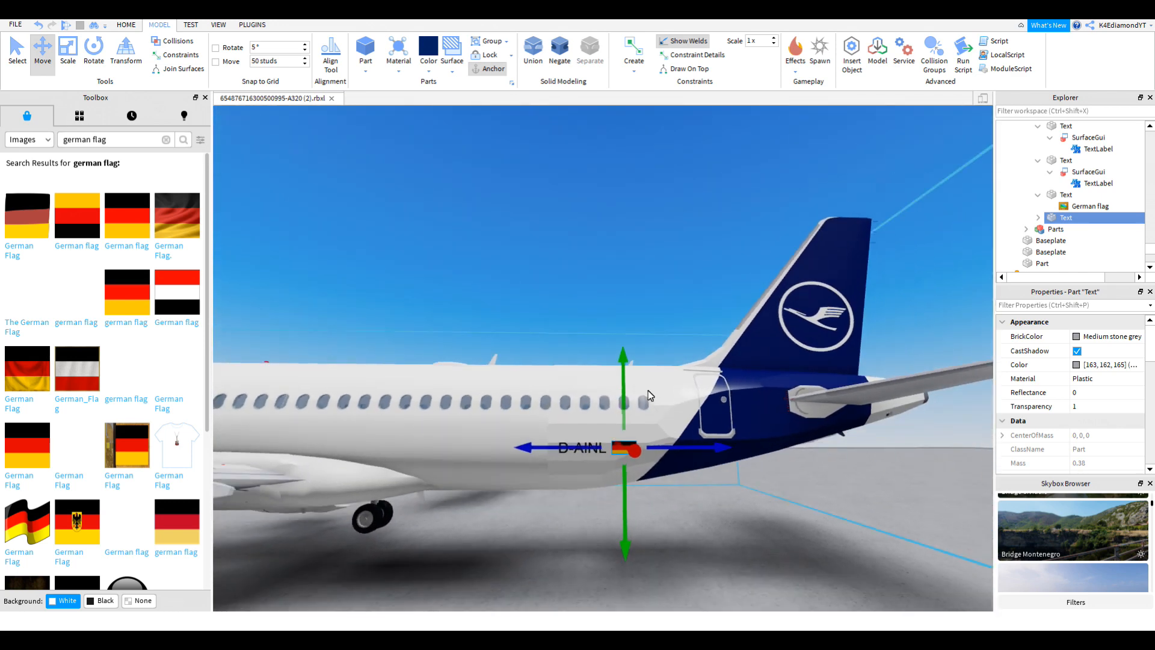
left_click(629, 398)
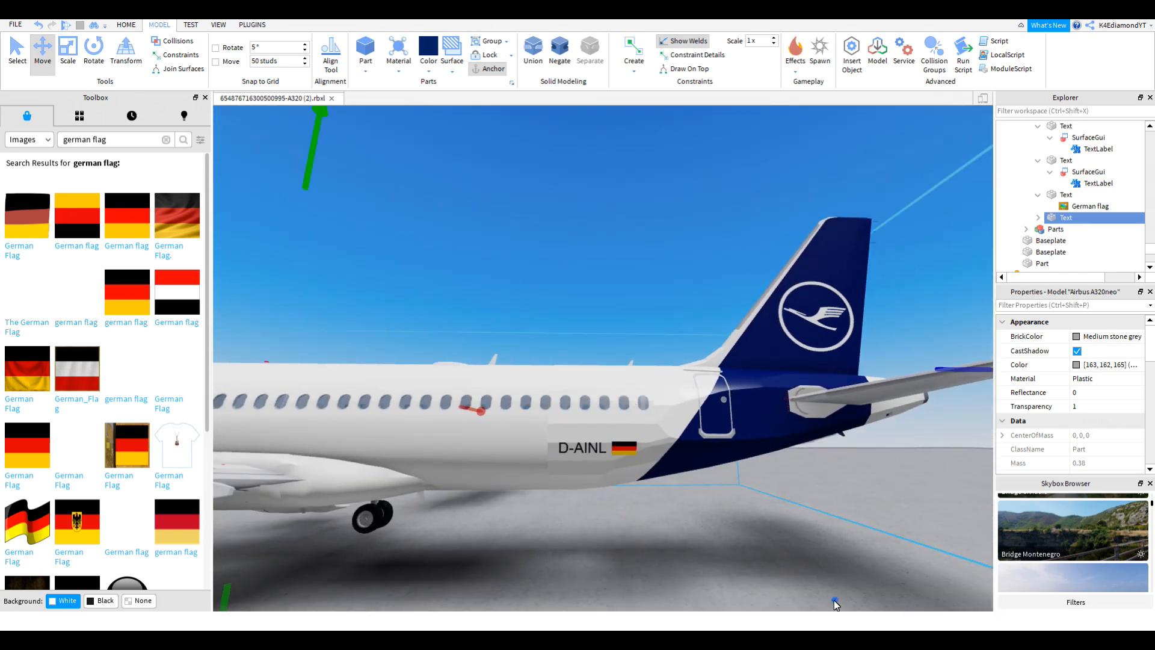
left_click(619, 450, "alt")
right_click_drag(618, 449, 618, 450)
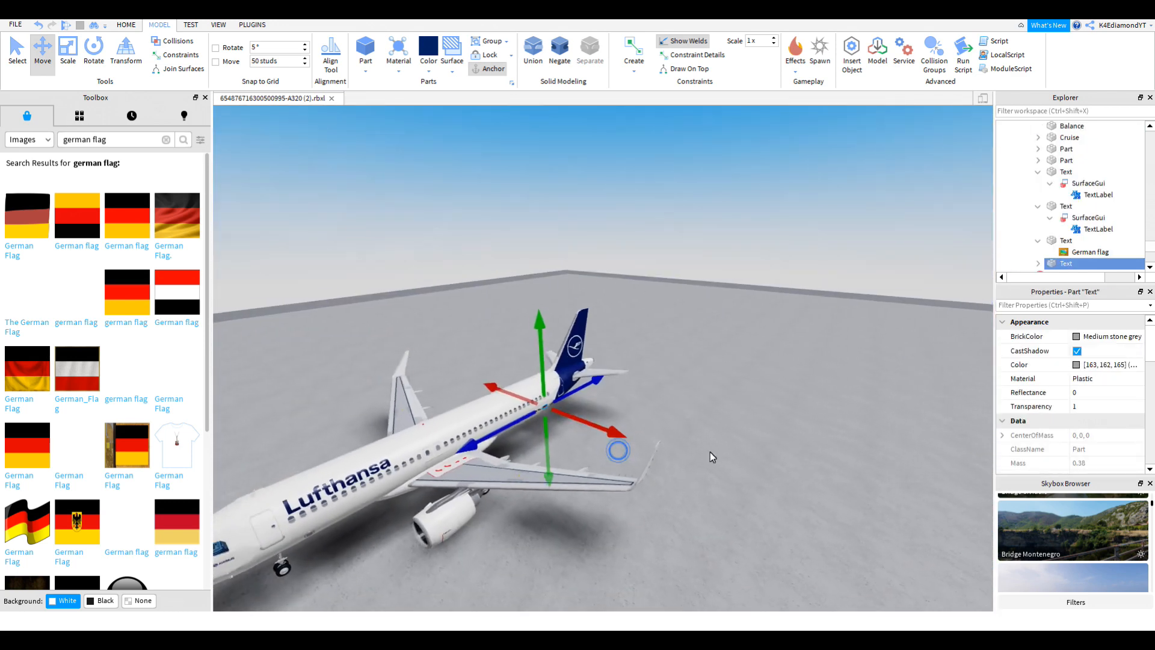
Step: Deselect the flag and orbit the camera around to the plane's front
left_click(713, 453)
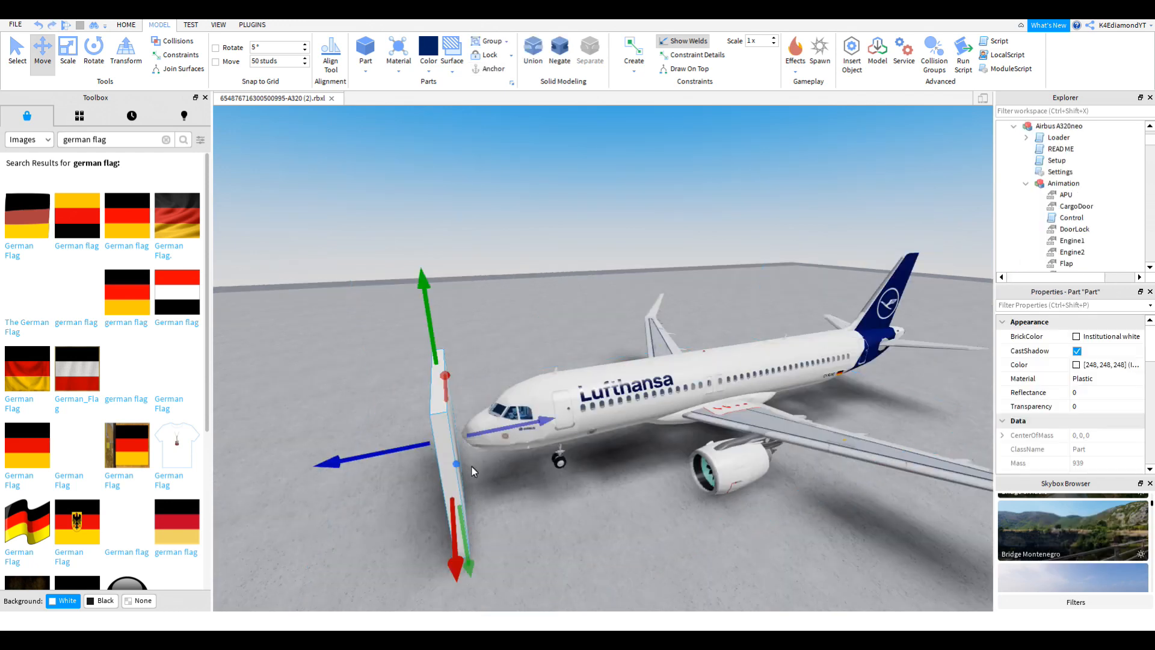
key("Delete")
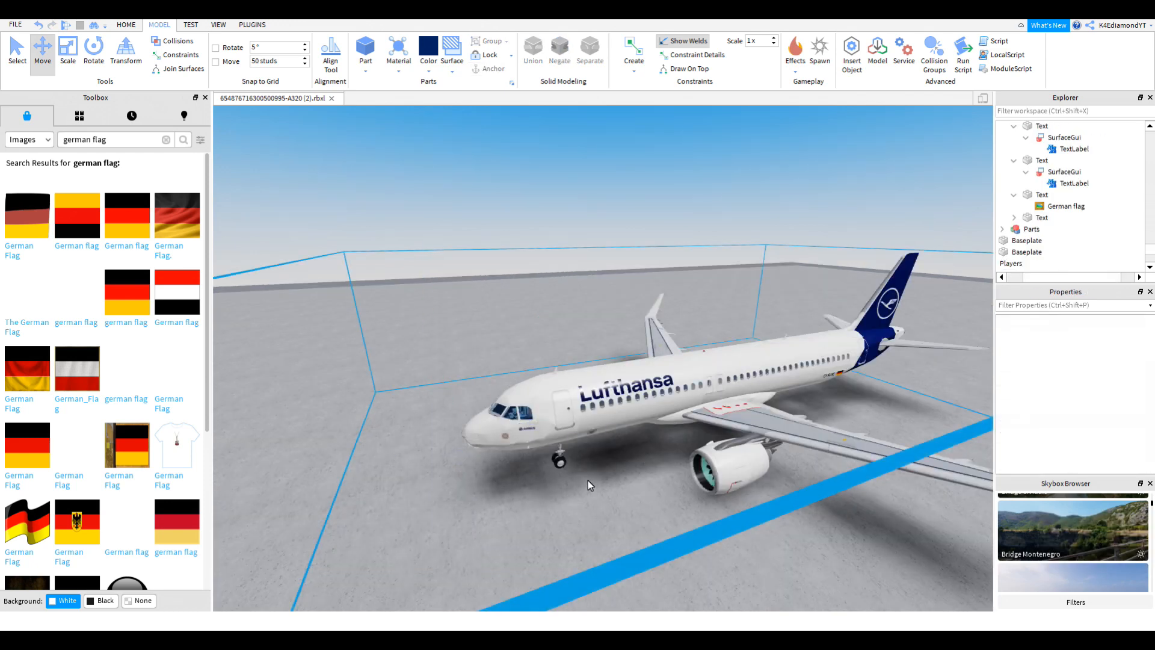
scroll(589, 478, "up", 3)
right_click_drag(588, 479, 587, 479)
scroll(587, 479, "down", 5)
scroll(611, 413, "down", 3)
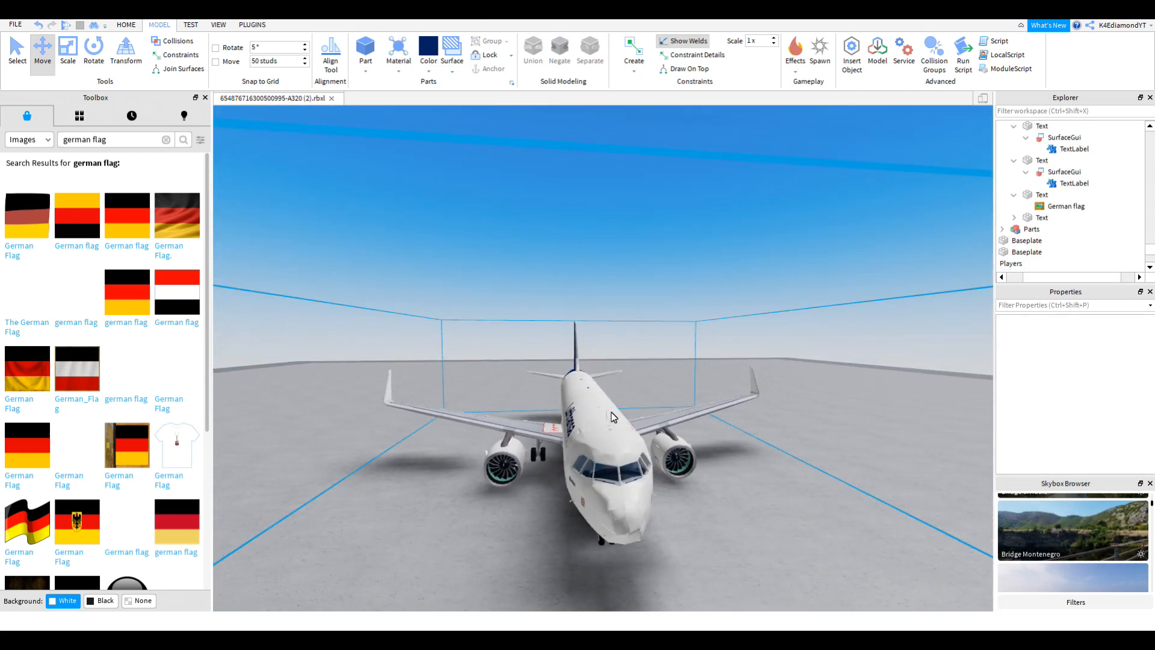
Step: Check the livery from a close side view, then start a play test with F5
scroll(631, 415, "up", 4)
right_click_drag(632, 415, 638, 422)
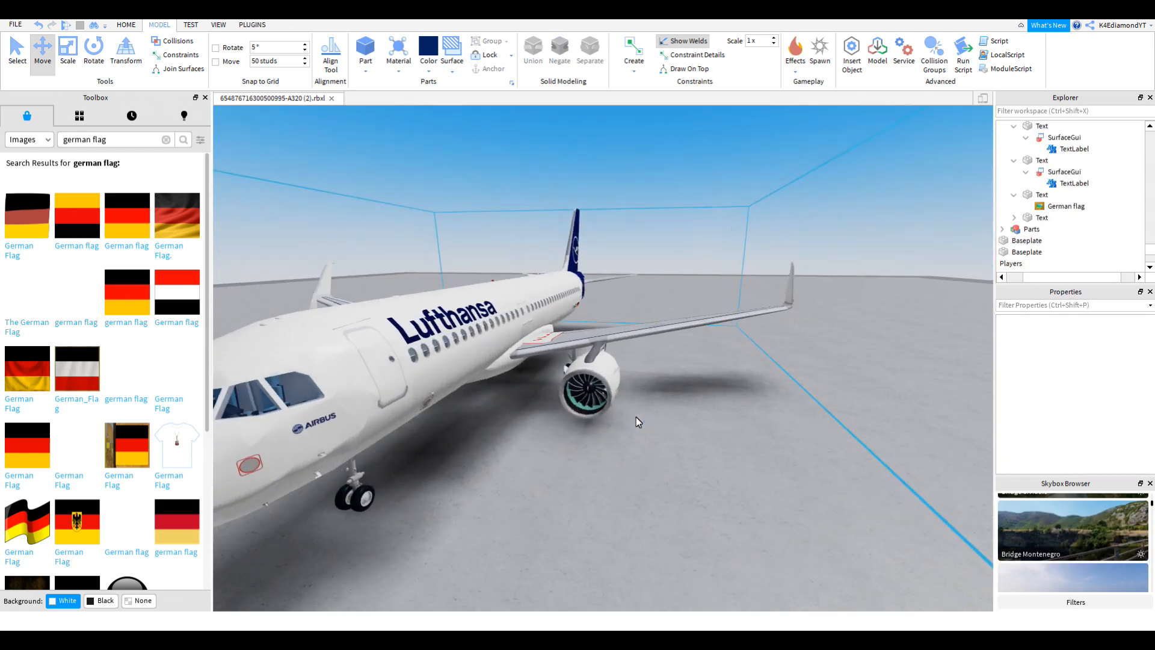
scroll(636, 417, "up", 4)
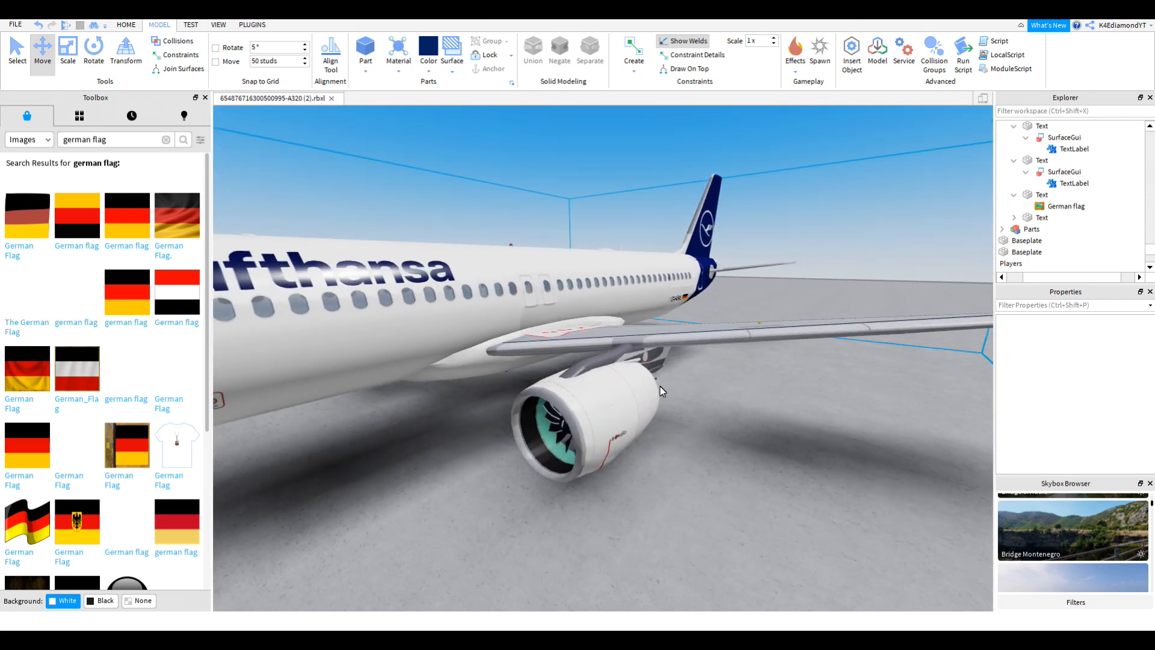
scroll(660, 386, "down", 3)
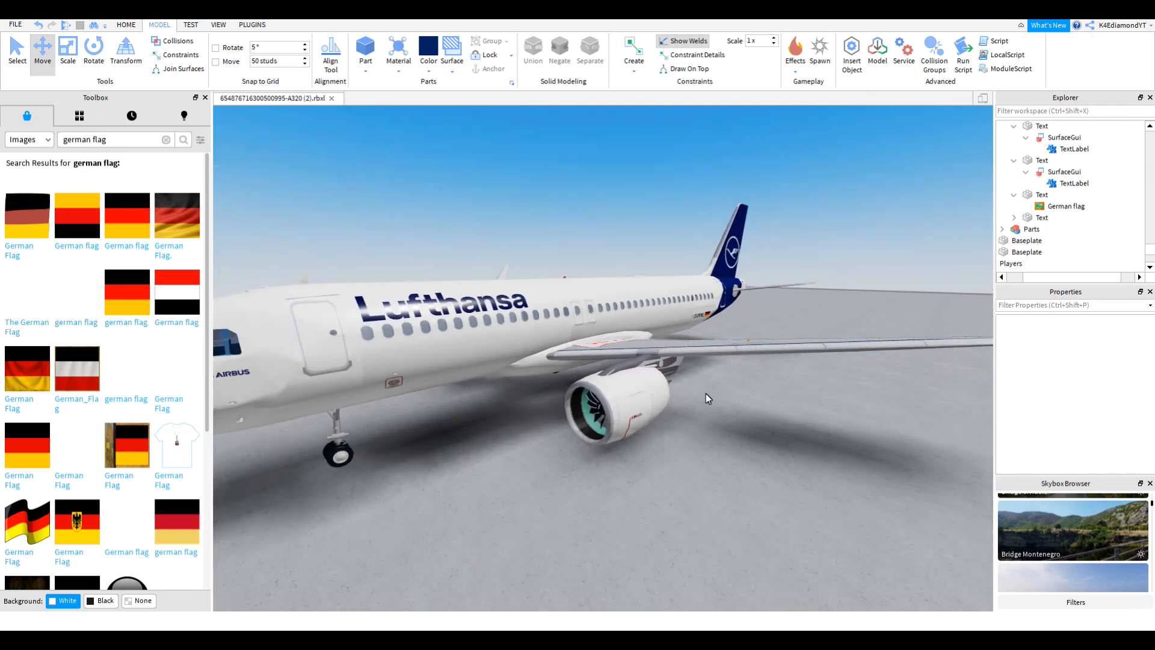
scroll(674, 381, "up", 3)
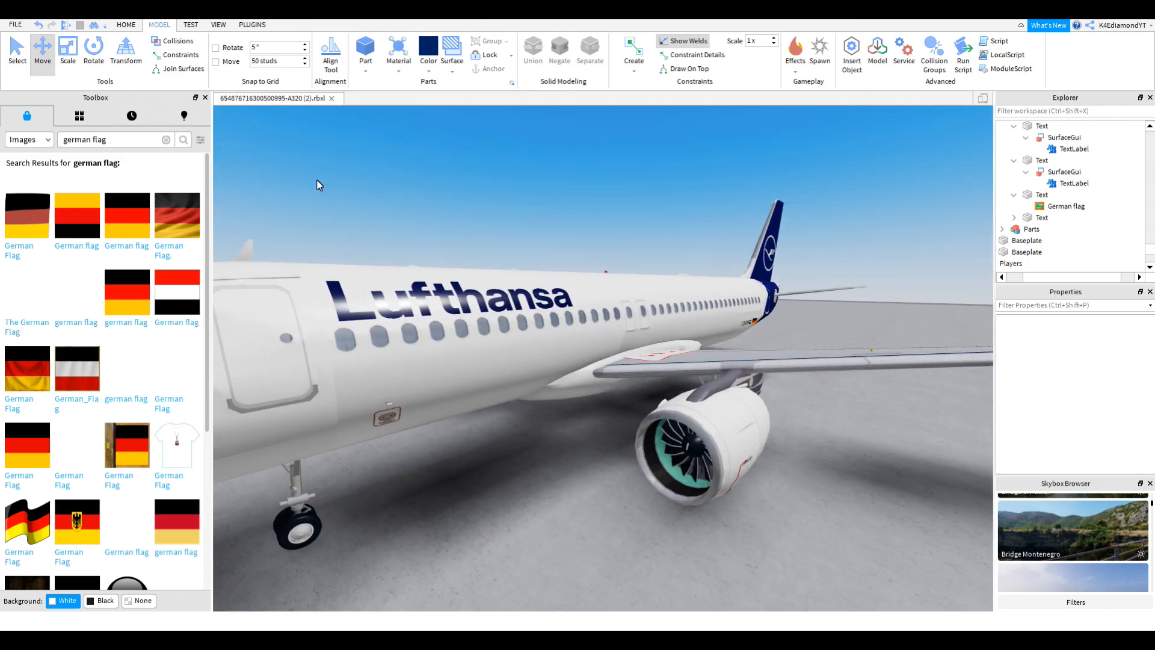
key("F5")
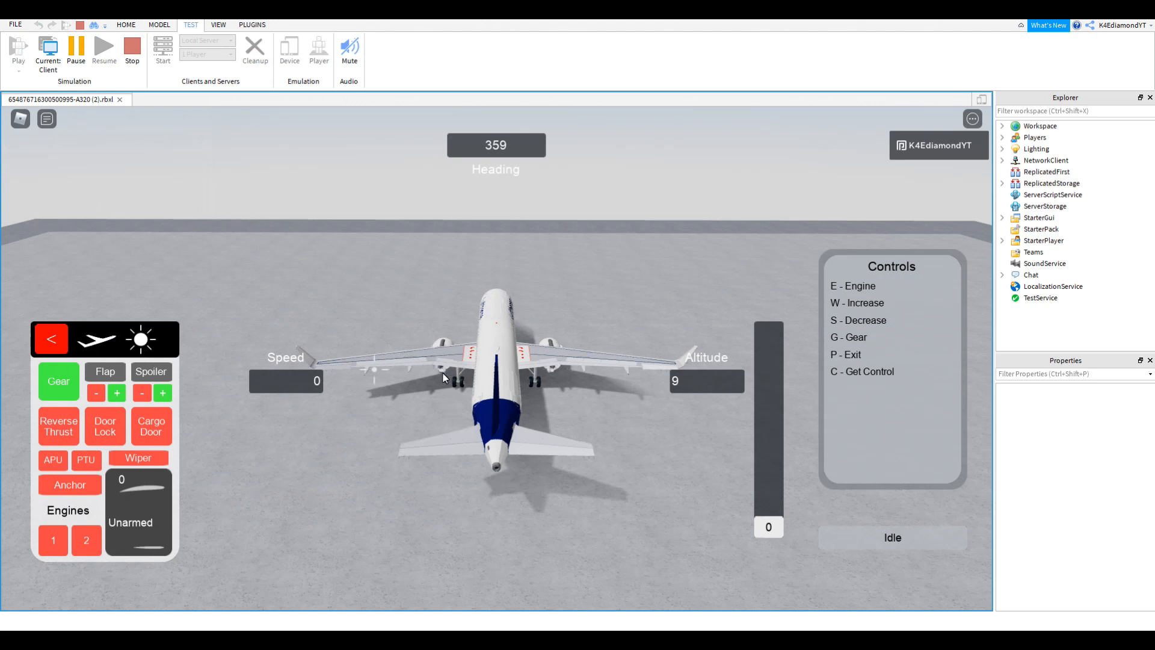
Step: Switch on the PTU, start engines 1 and 2, cut the throttle and engage reverse thrust
left_click(85, 454)
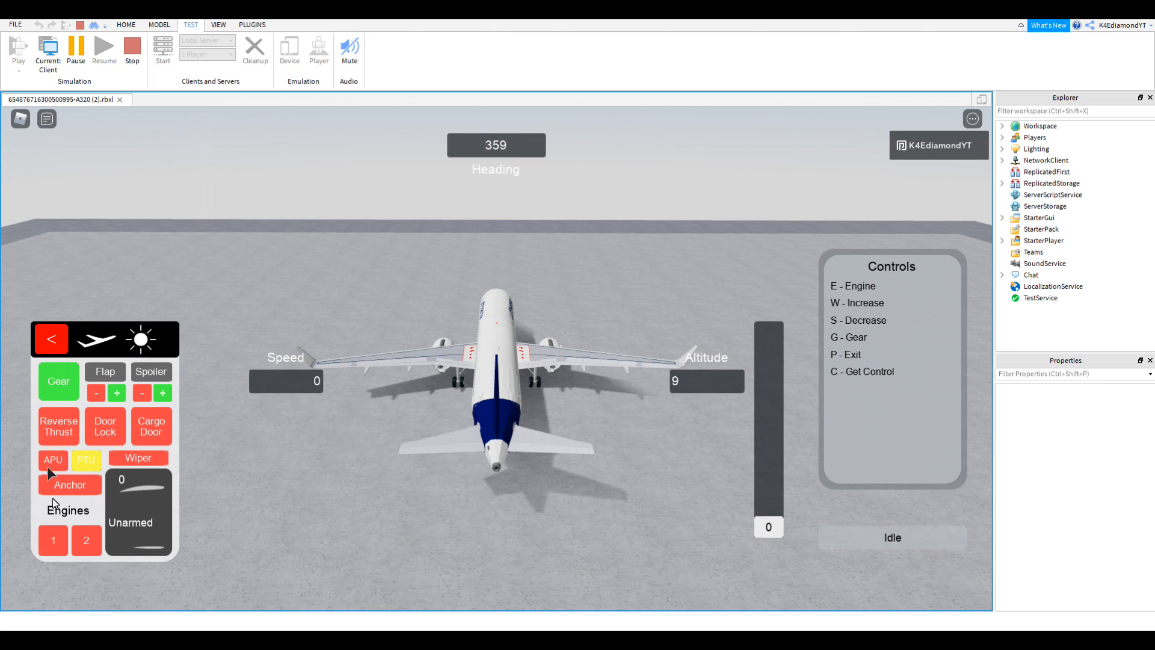
left_click(56, 544)
left_click(84, 544)
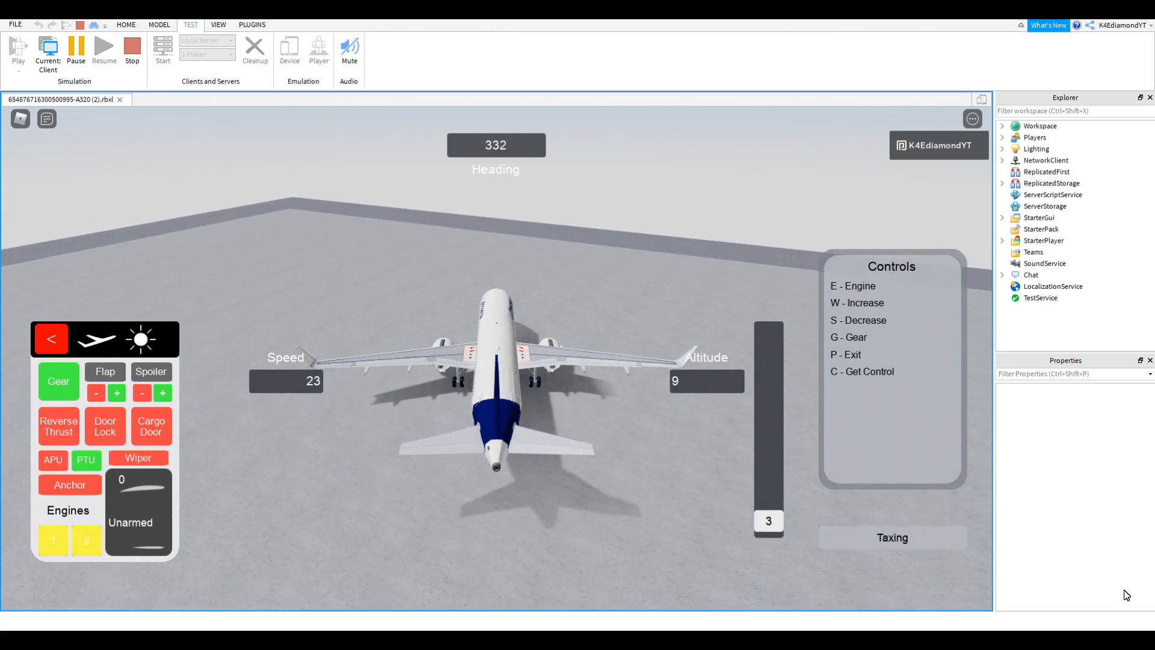
key("s")
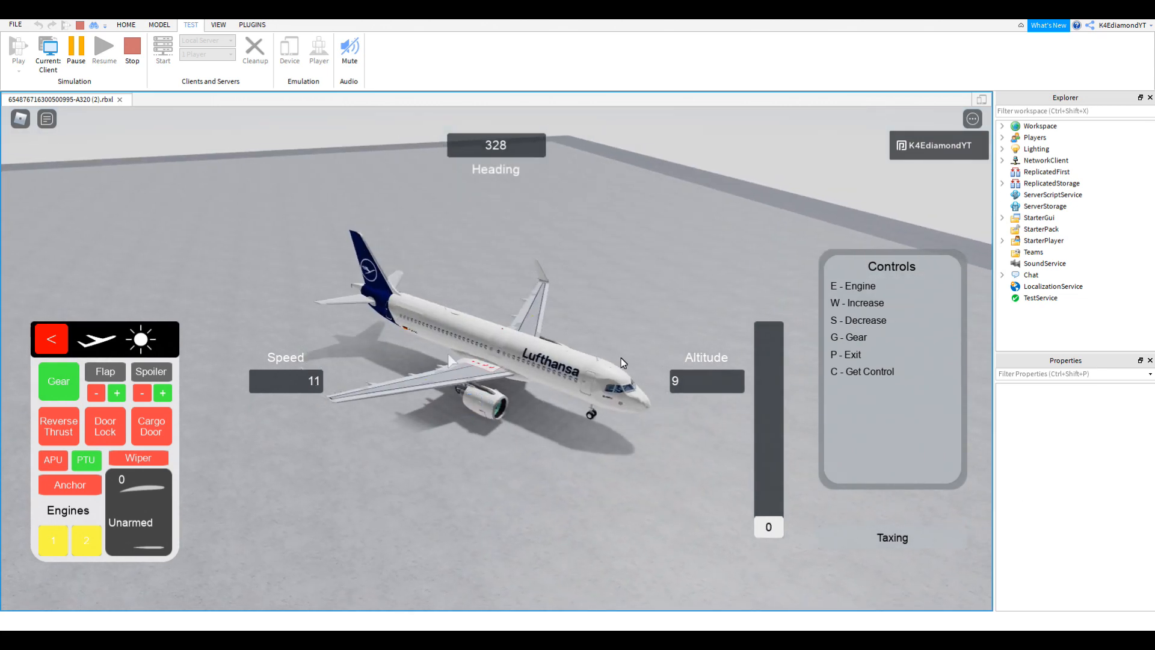
right_click_drag(620, 359, 517, 330)
left_click(59, 432)
right_click_drag(407, 469, 408, 466)
Step: Stop the test from the TEST tab and view the fuselage side in edit mode
left_click(137, 44)
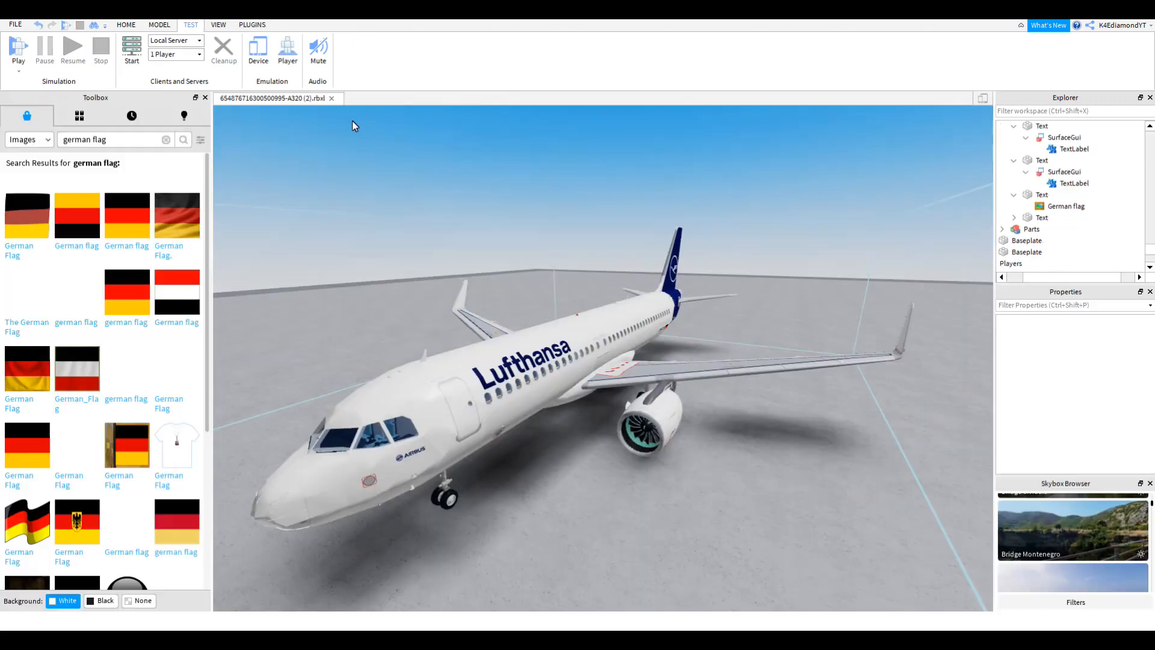
scroll(590, 369, "up", 5)
scroll(588, 370, "down", 6)
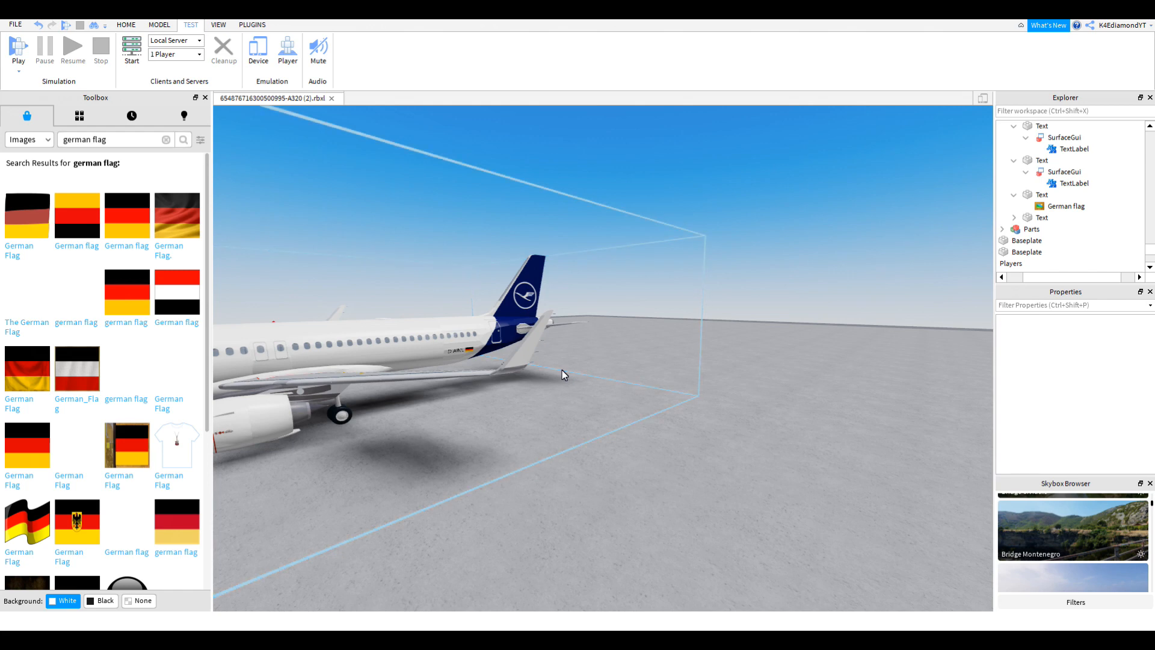
right_click_drag(562, 369, 561, 370)
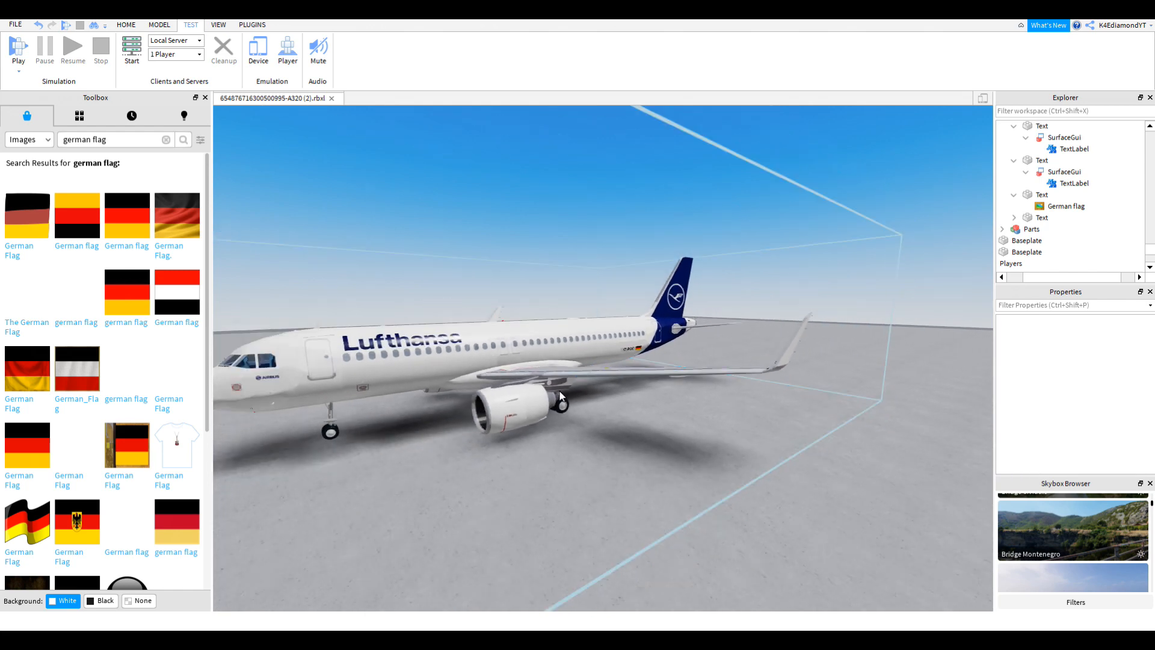
scroll(541, 414, "up", 5)
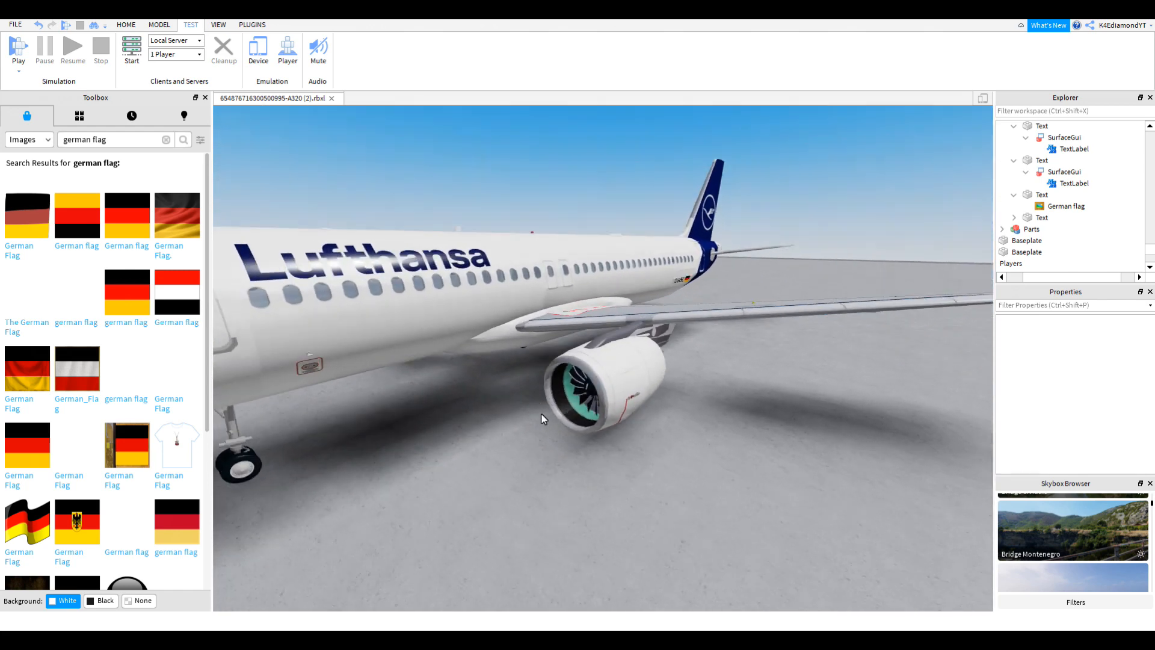
Step: Orbit and zoom around the plane from nose to tail to inspect the Lufthansa livery
right_click_drag(541, 414, 593, 400)
scroll(544, 414, "up", 3)
scroll(594, 402, "down", 5)
scroll(594, 399, "down", 5)
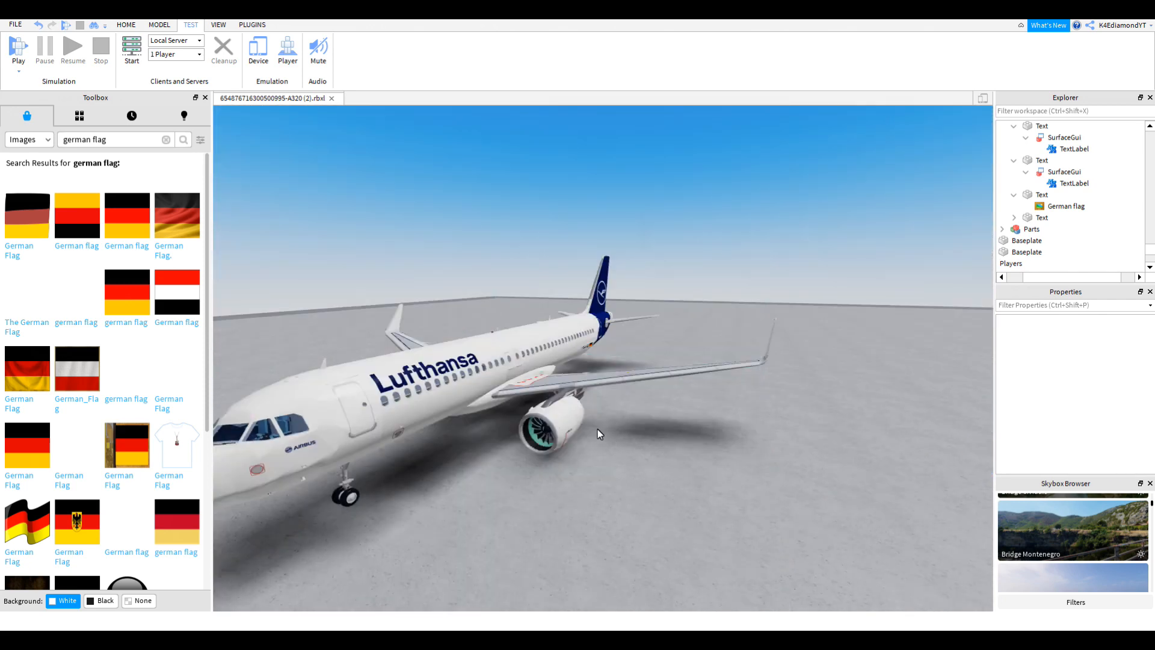
key("d")
right_click_drag(576, 424, 575, 425)
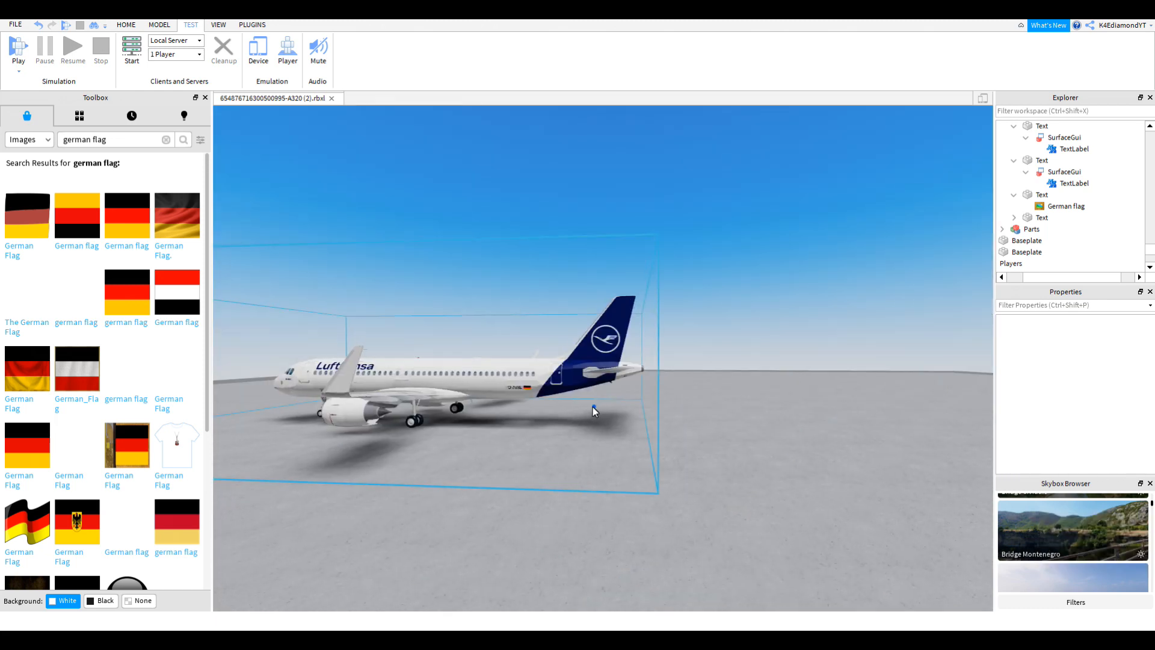
right_click_drag(593, 406, 594, 380)
key("d")
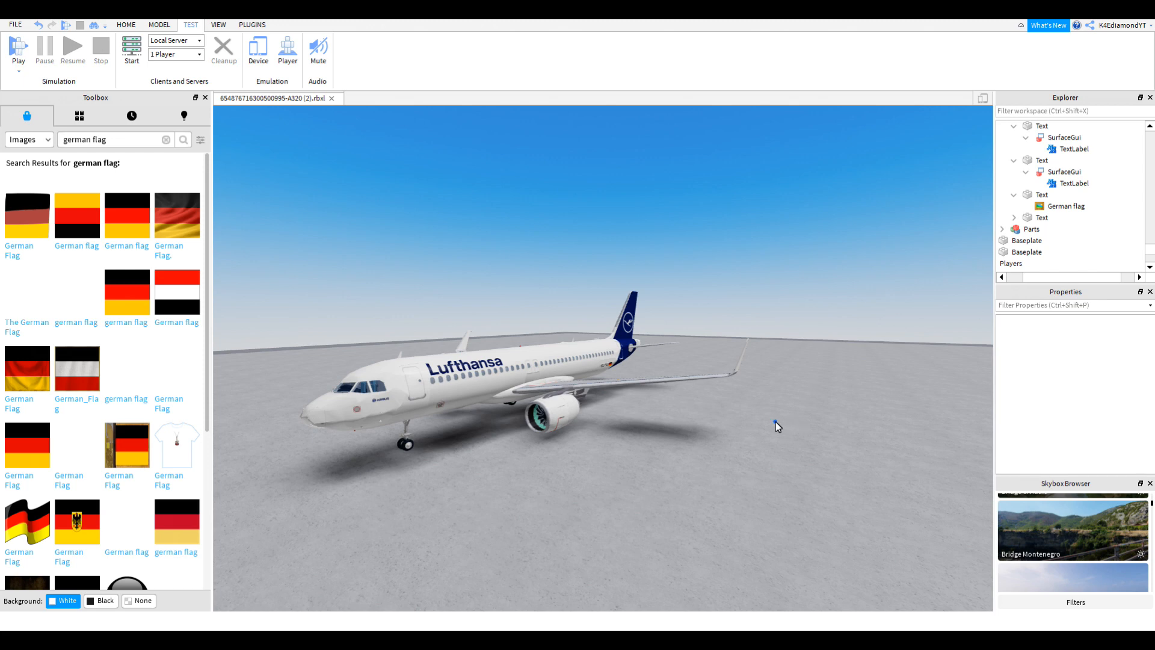
right_click_drag(775, 421, 773, 419)
scroll(775, 421, "up", 8)
scroll(775, 421, "up", 5)
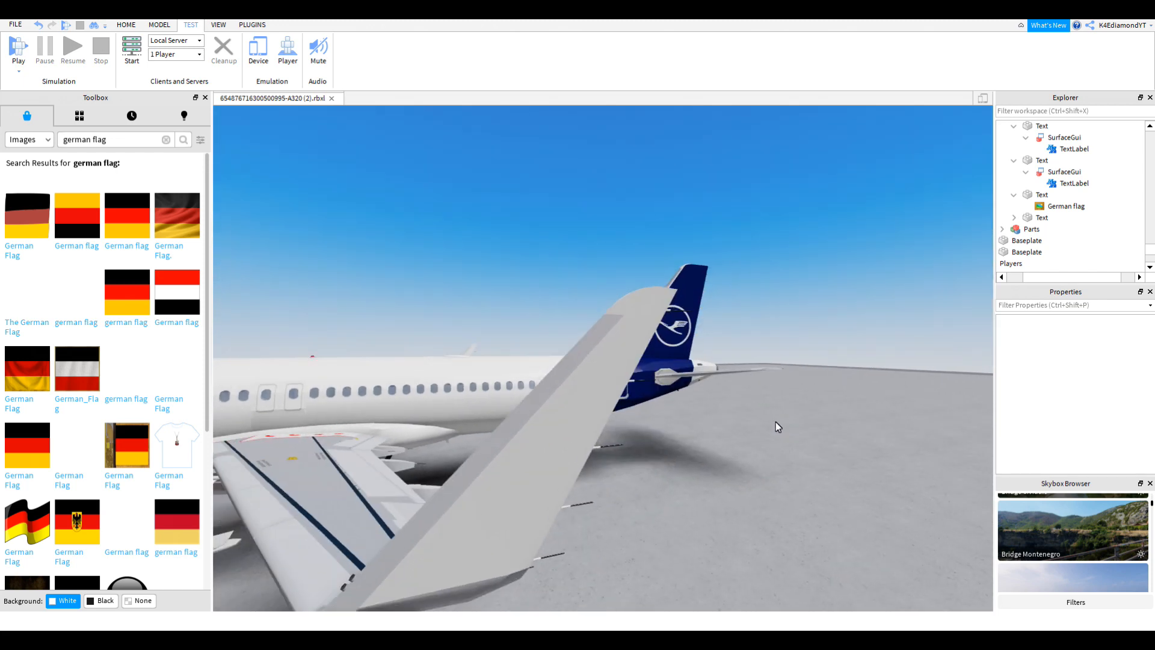